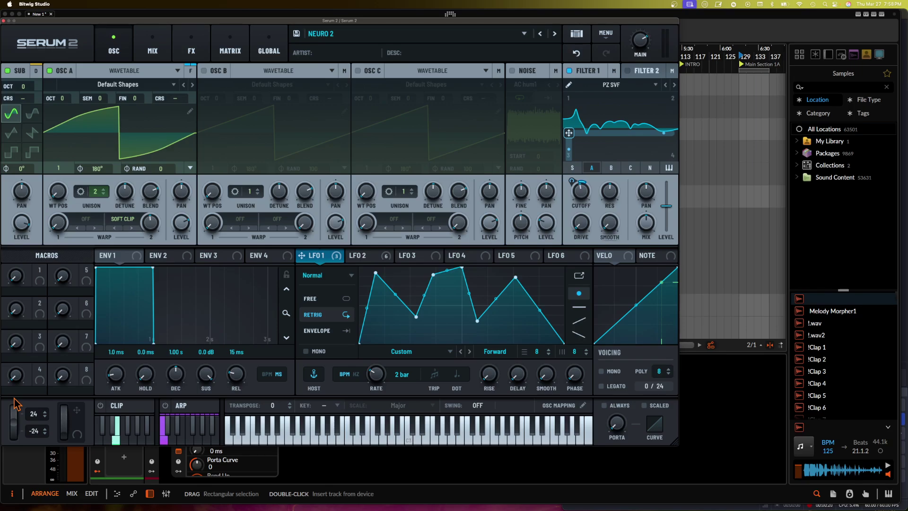
# Step: Reset the NEURO 2 patch to the Init preset
pyautogui.moveTo(14, 429)
pyautogui.mouseDown()
pyautogui.moveTo(20, 452)
pyautogui.moveTo(1, 386)
pyautogui.moveTo(16, 380)
pyautogui.moveTo(25, 426)
pyautogui.mouseUp()
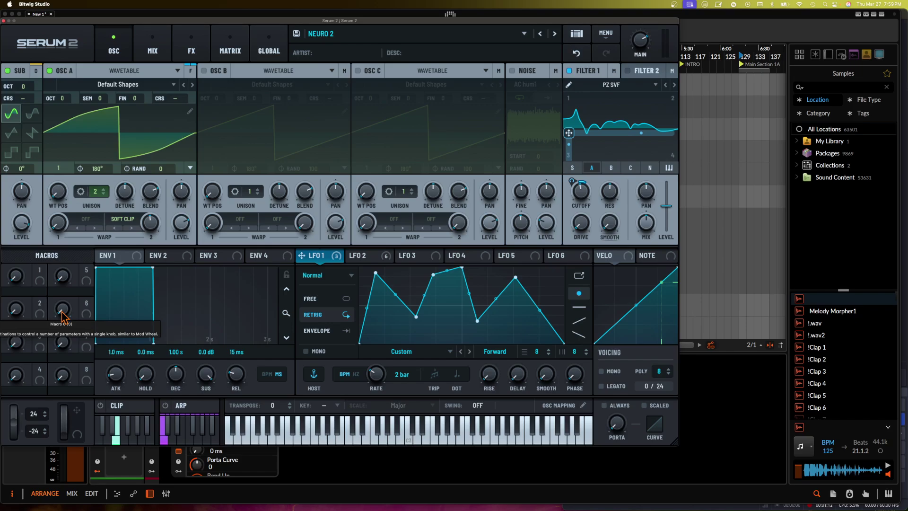
pyautogui.click(605, 34)
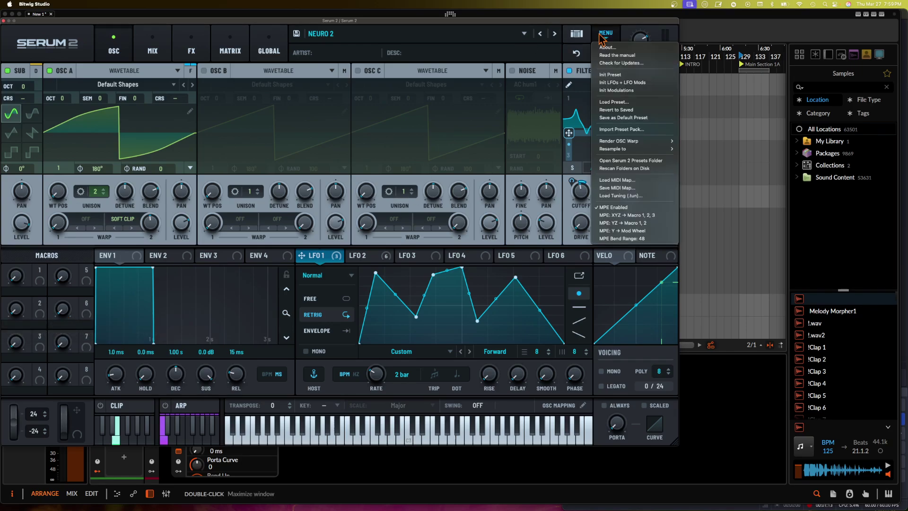
pyautogui.click(615, 76)
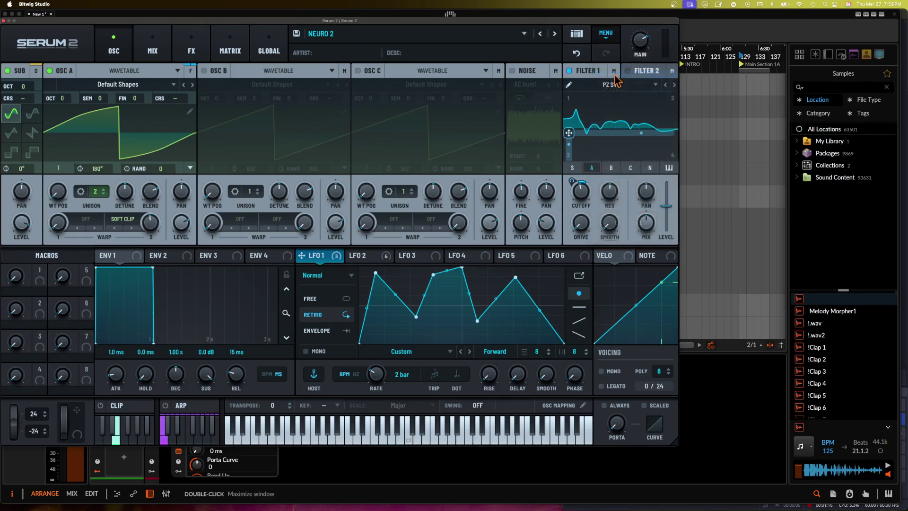
# Step: Move the synth window off the track's device chain and insert the Over device after Serum 2
pyautogui.moveTo(172, 21); pyautogui.dragTo(175, 13)
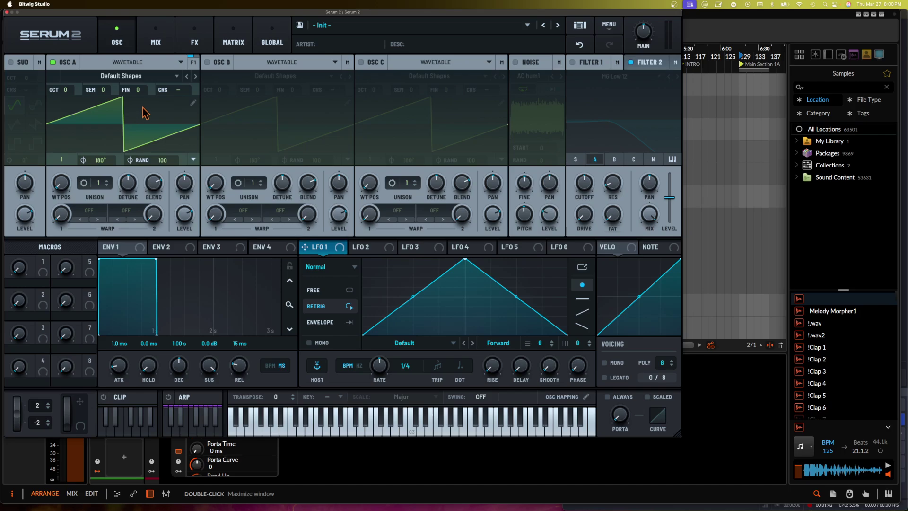
pyautogui.moveTo(127, 17); pyautogui.dragTo(411, 17)
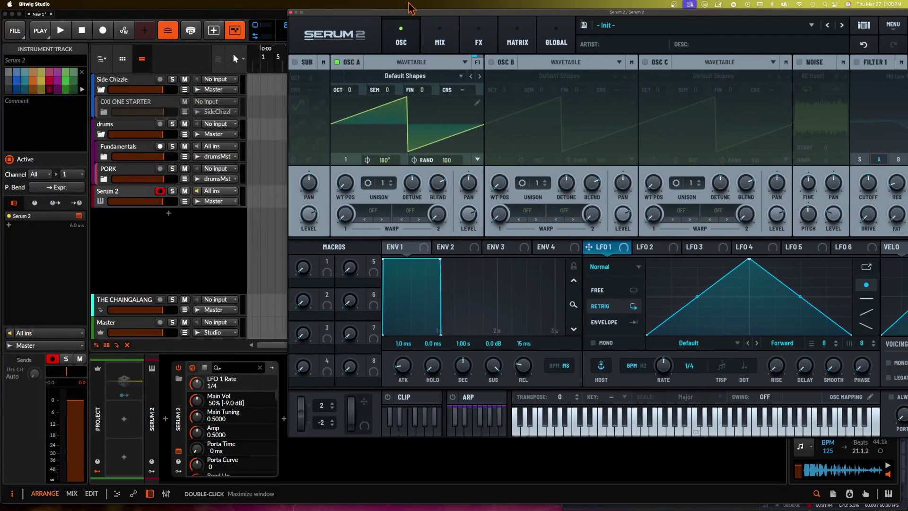
pyautogui.click(272, 368)
pyautogui.moveTo(412, 20); pyautogui.dragTo(365, 20)
# Step: Add a Distortion effect to the main FX chain, set to Overdrive with the drive turned all the way down
pyautogui.click(397, 42)
pyautogui.click(222, 83)
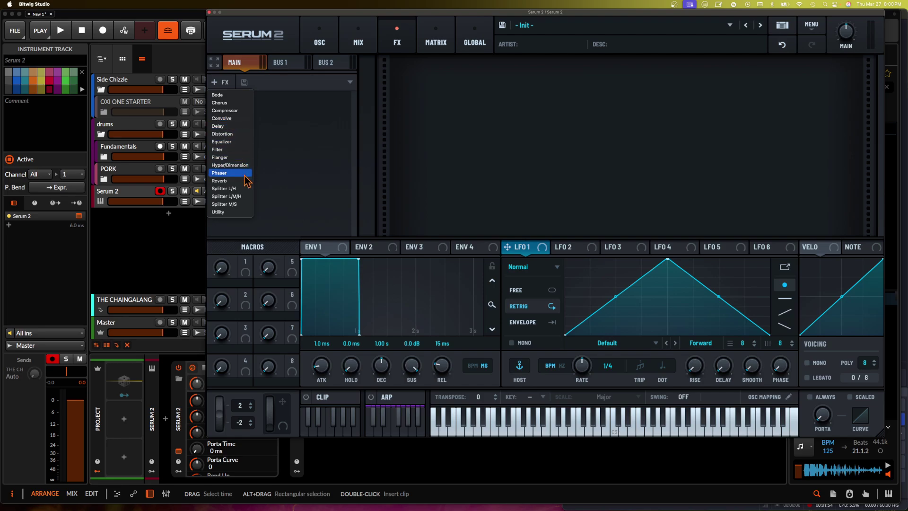
pyautogui.click(225, 135)
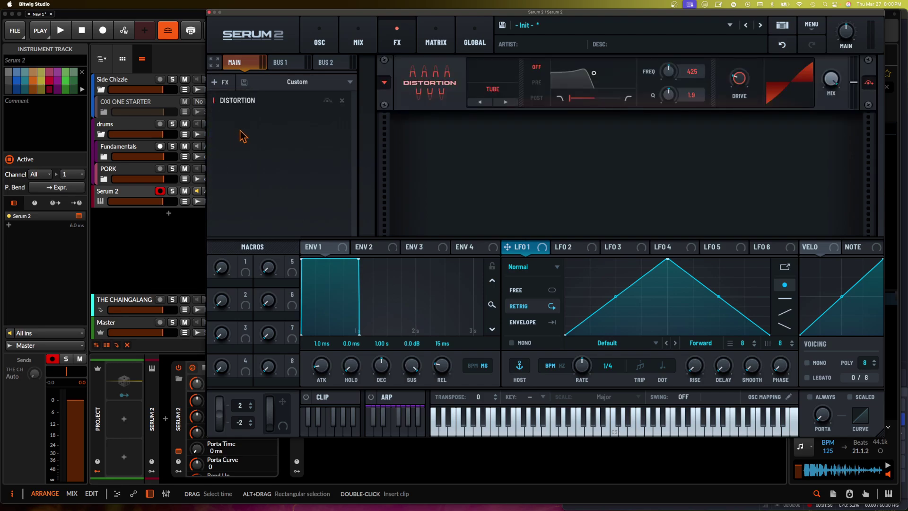
pyautogui.click(477, 102)
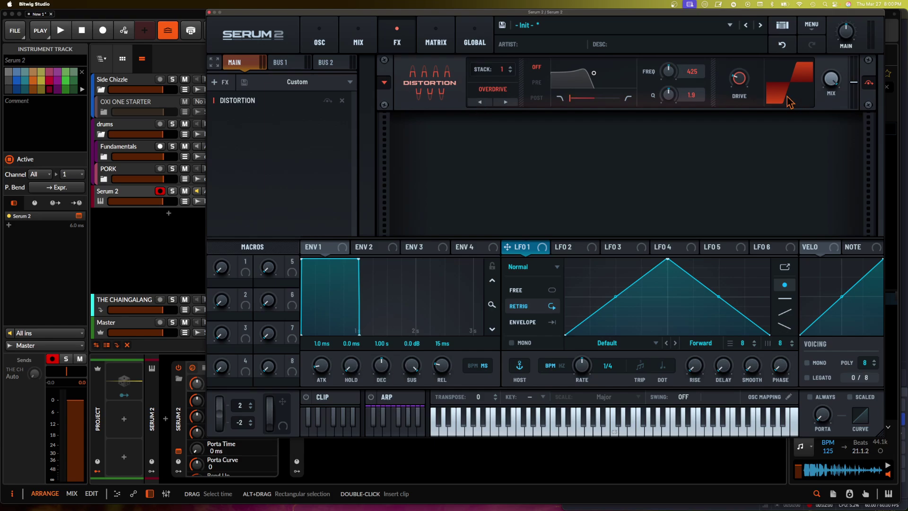
pyautogui.moveTo(739, 85); pyautogui.dragTo(656, 394)
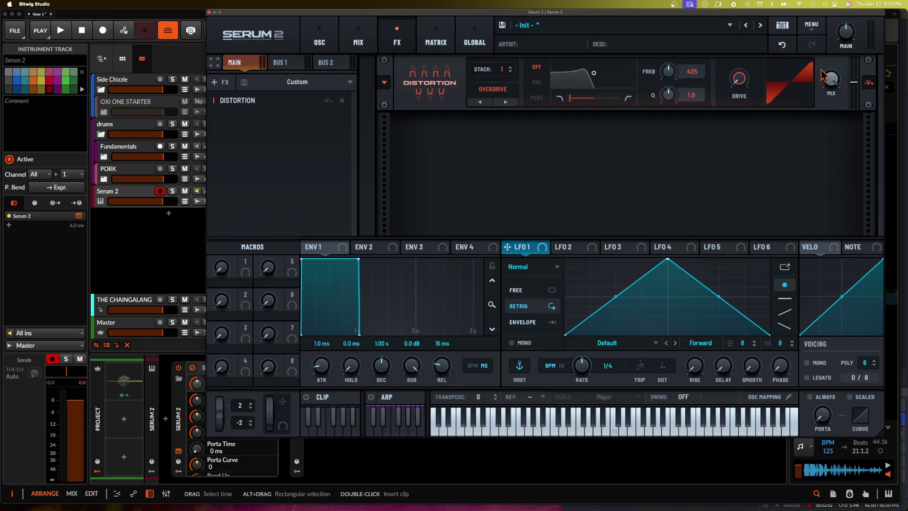
# Step: Add a Utility effect ahead of the Distortion and raise its level to 12.0 dB
pyautogui.click(221, 83)
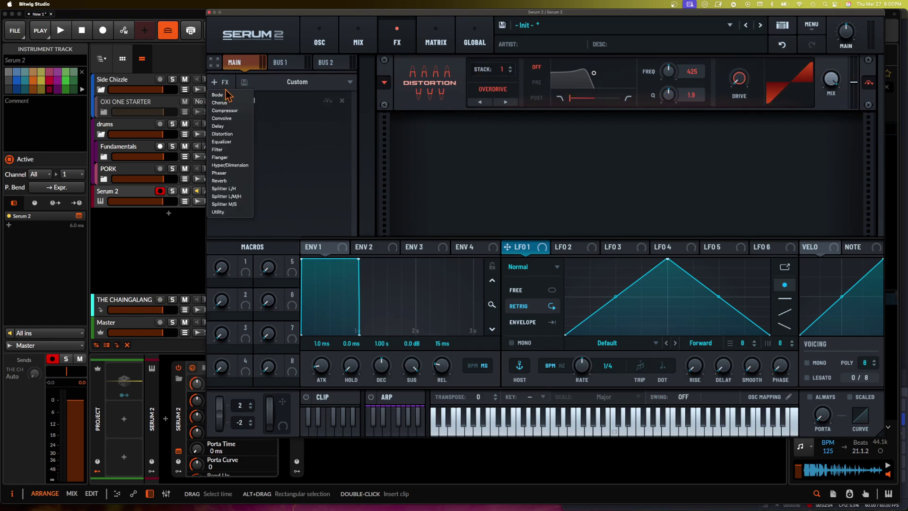
pyautogui.click(236, 212)
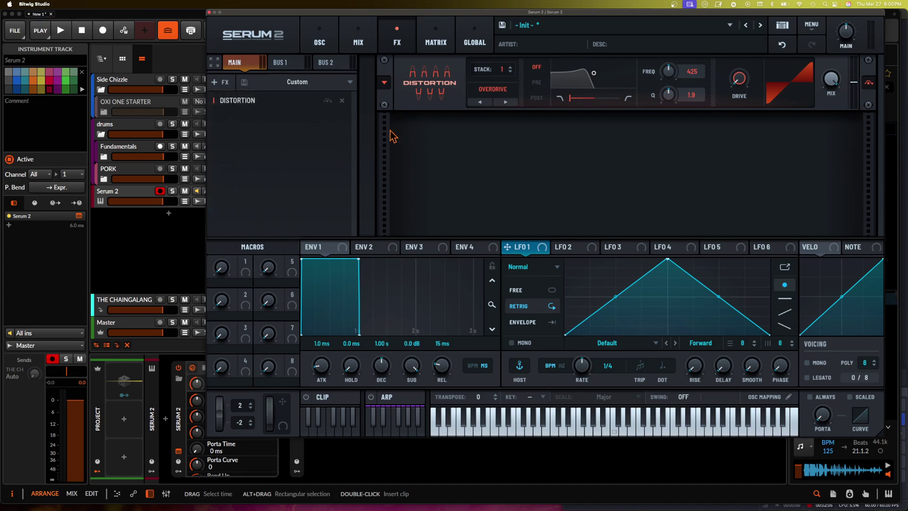
pyautogui.moveTo(274, 117); pyautogui.dragTo(272, 94)
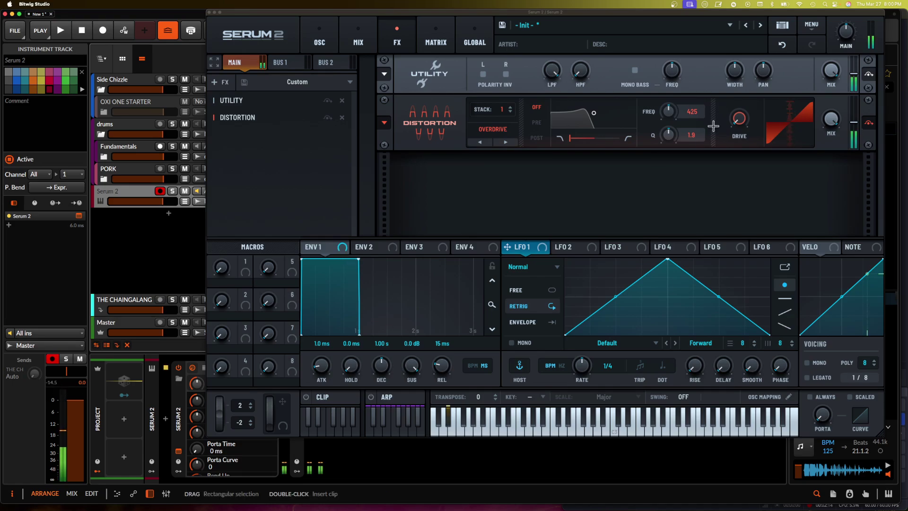
pyautogui.moveTo(854, 68)
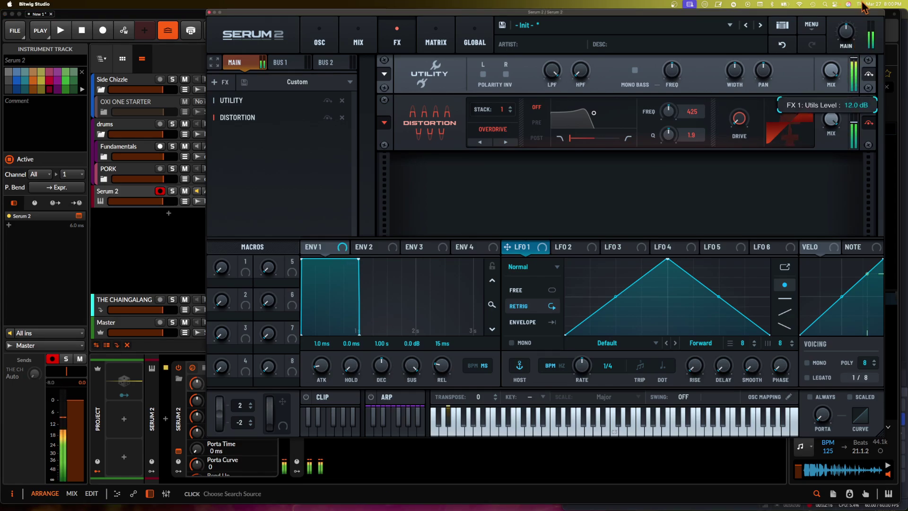
# Step: Duplicate the boosted Utility effect twice so that three of them feed the Distortion
pyautogui.moveTo(295, 99); pyautogui.dragTo(266, 116)
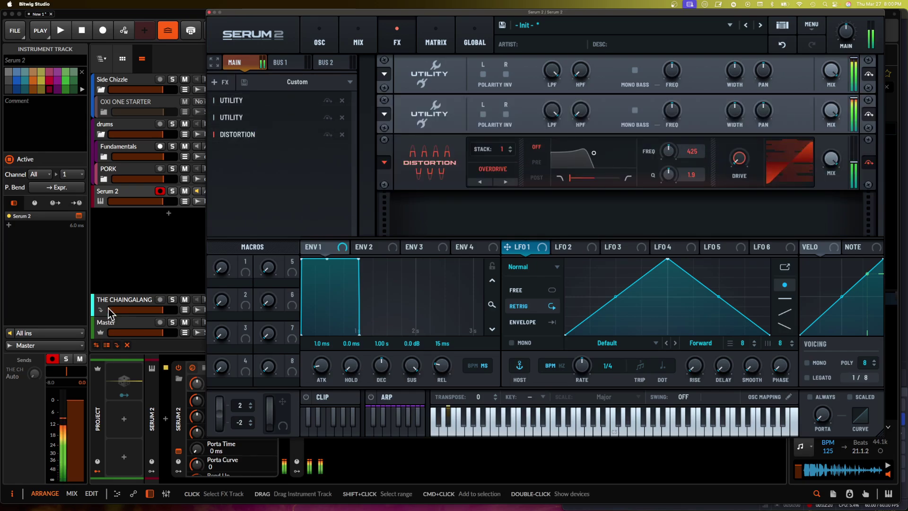
pyautogui.moveTo(250, 125); pyautogui.dragTo(263, 137)
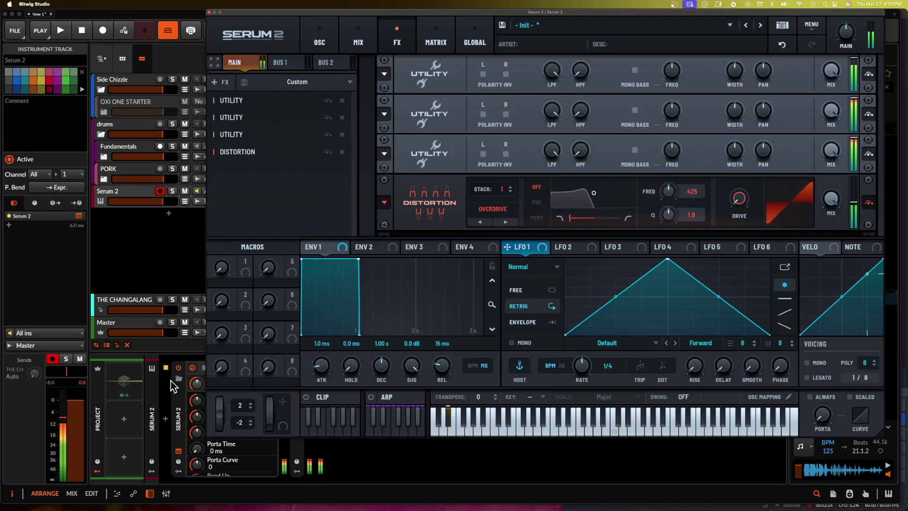
# Step: Bypass the Over device on the Serum 2 track and raise the synth's main volume
pyautogui.moveTo(273, 15); pyautogui.dragTo(437, 15)
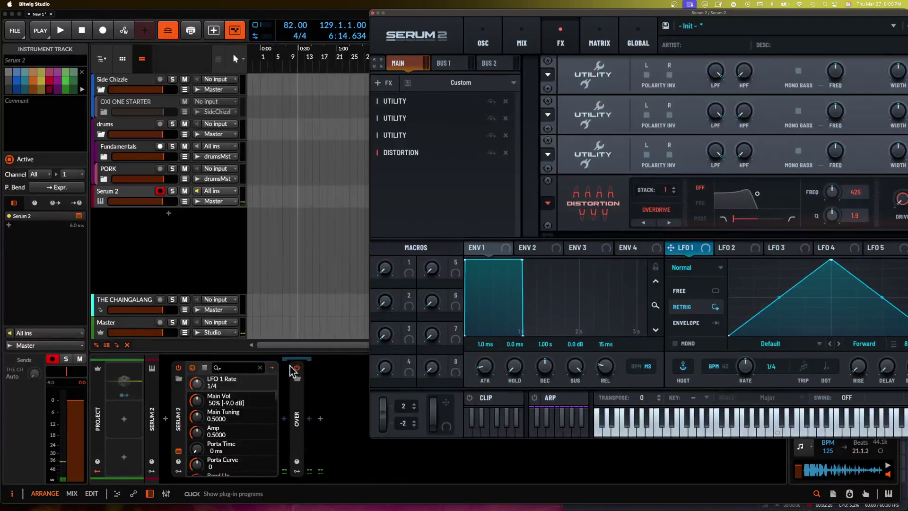
pyautogui.click(297, 369)
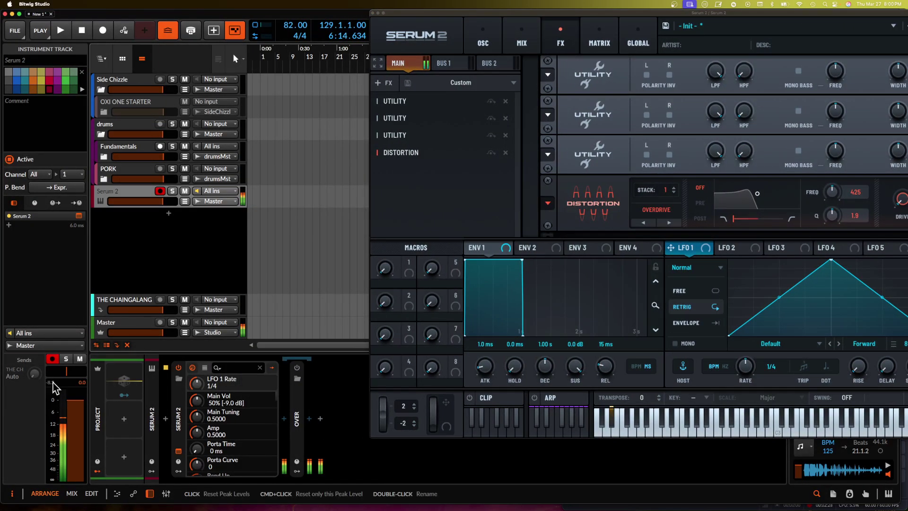
pyautogui.moveTo(584, 15); pyautogui.dragTo(294, 15)
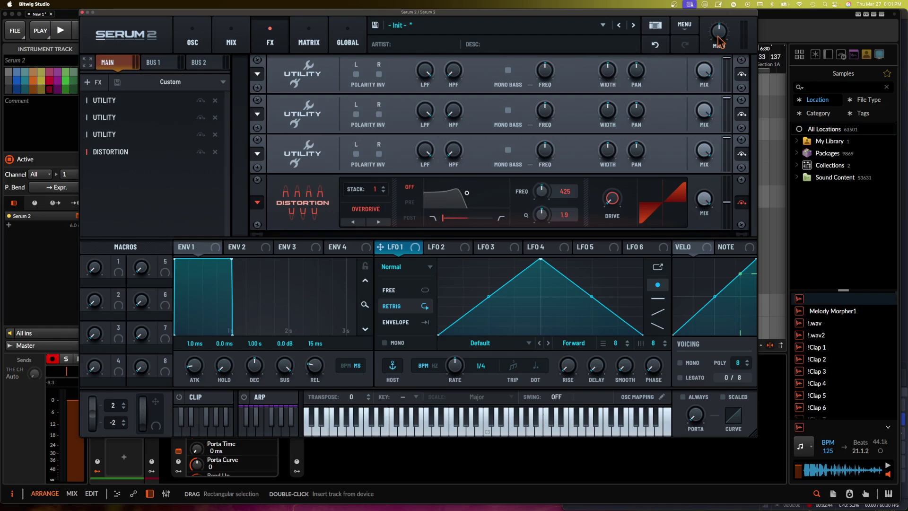
pyautogui.moveTo(716, 33); pyautogui.dragTo(716, 12)
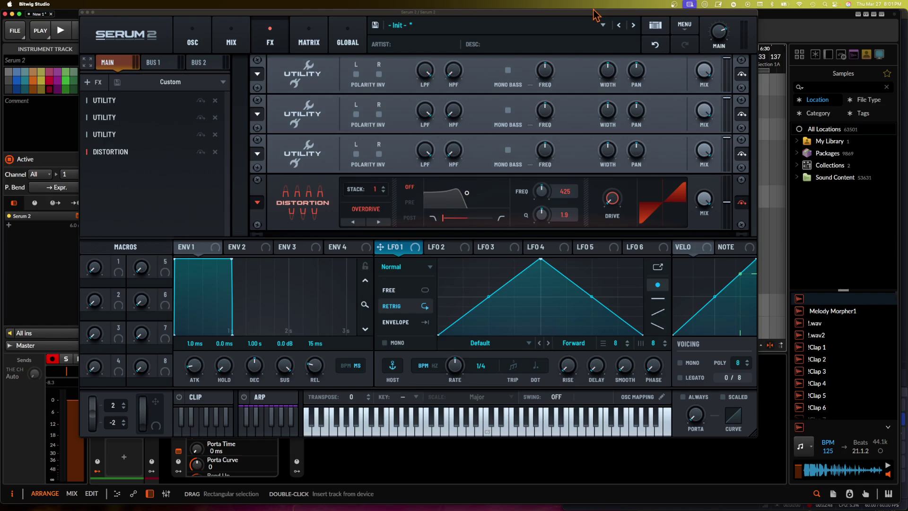
# Step: Discard the distortion setup by resetting the patch to the Init preset, and reposition the synth window
pyautogui.moveTo(590, 16); pyautogui.dragTo(627, 51)
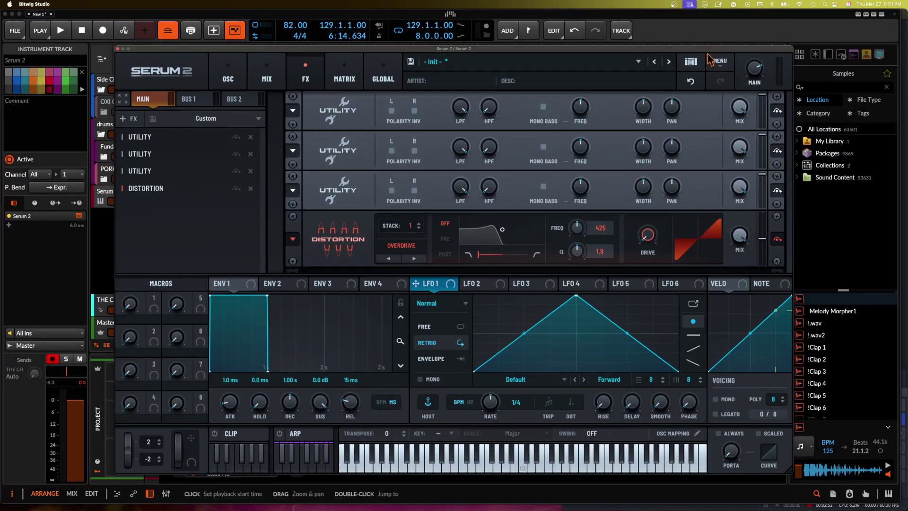
pyautogui.click(719, 62)
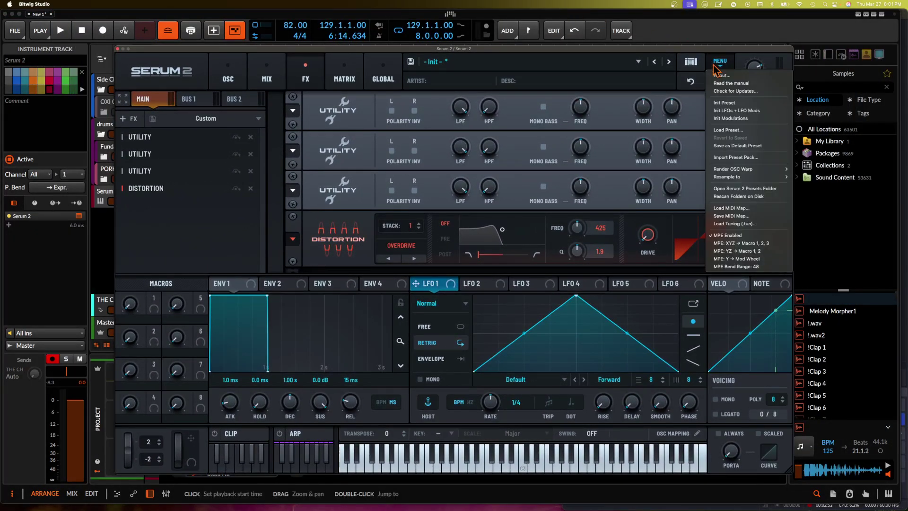
pyautogui.click(740, 104)
pyautogui.moveTo(454, 49); pyautogui.dragTo(345, 3)
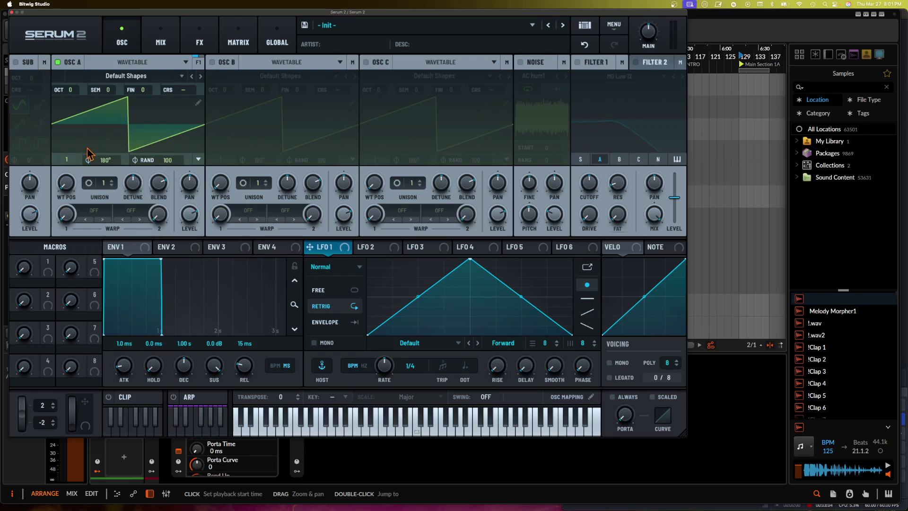
# Step: Add a Splitter L/M/H to the main FX chain and select its Mids band
pyautogui.click(198, 38)
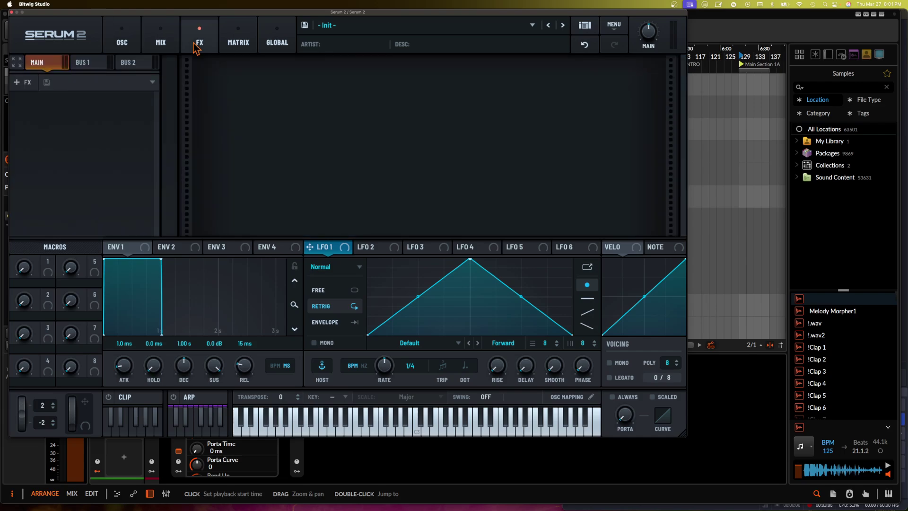
pyautogui.click(119, 43)
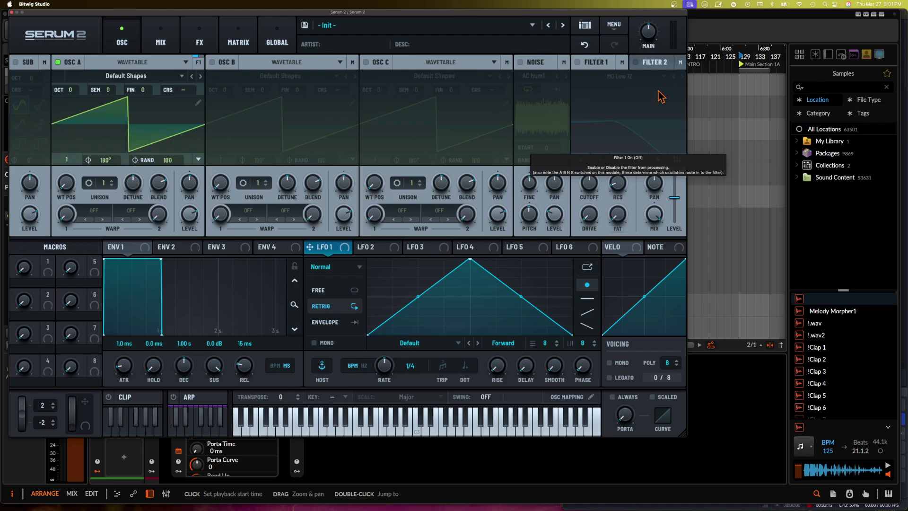
pyautogui.click(199, 38)
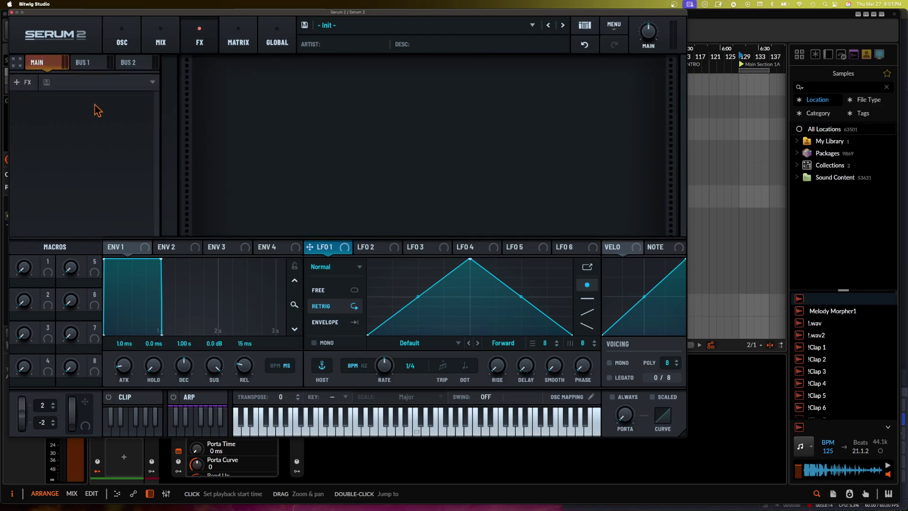
pyautogui.click(21, 86)
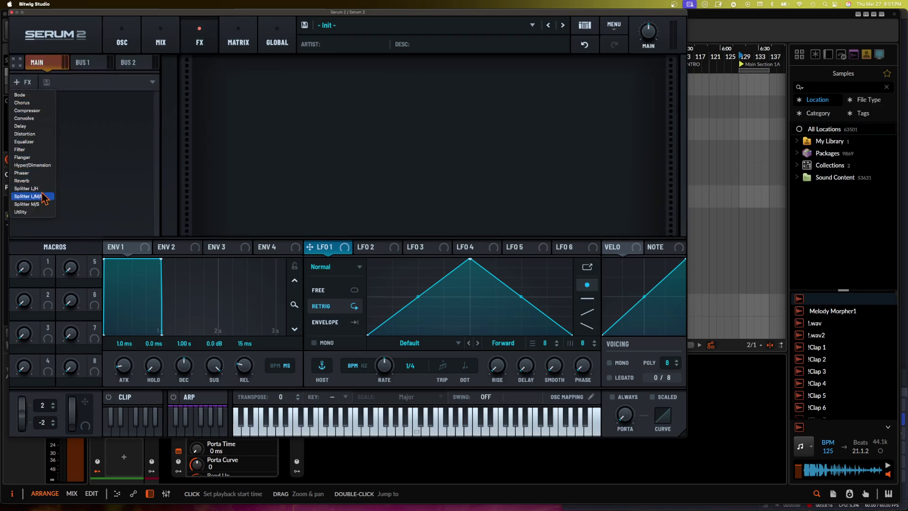
pyautogui.click(47, 198)
pyautogui.click(59, 140)
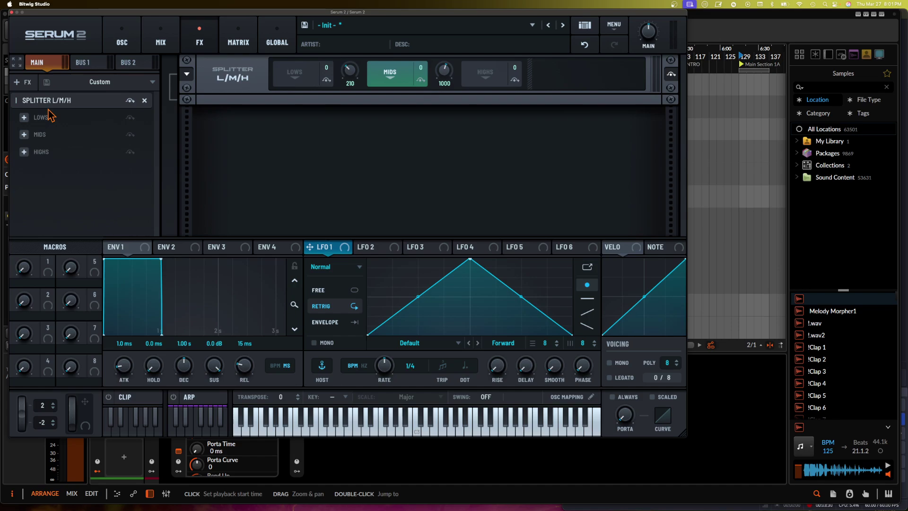
# Step: Set OSC A's random phase to 0 and its unison to 2 voices with a width of 0
pyautogui.click(122, 38)
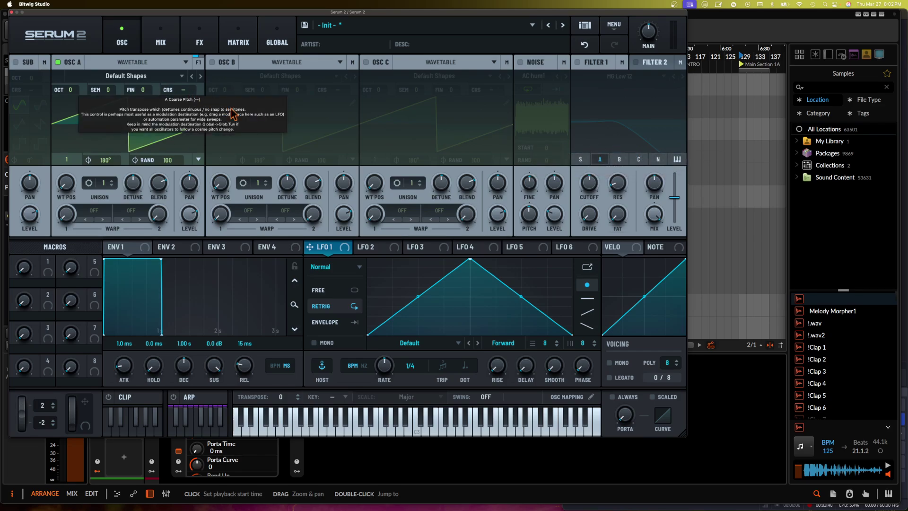
pyautogui.moveTo(171, 160); pyautogui.dragTo(157, 336)
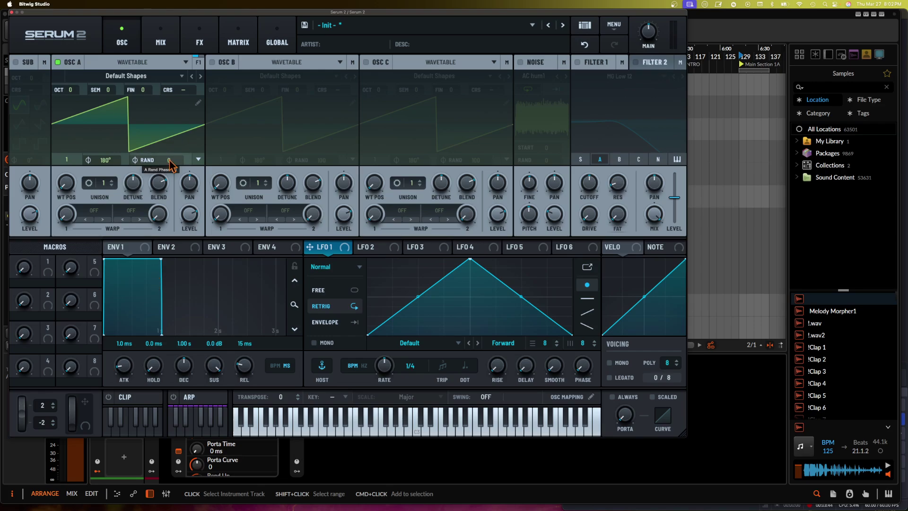
pyautogui.click(112, 181)
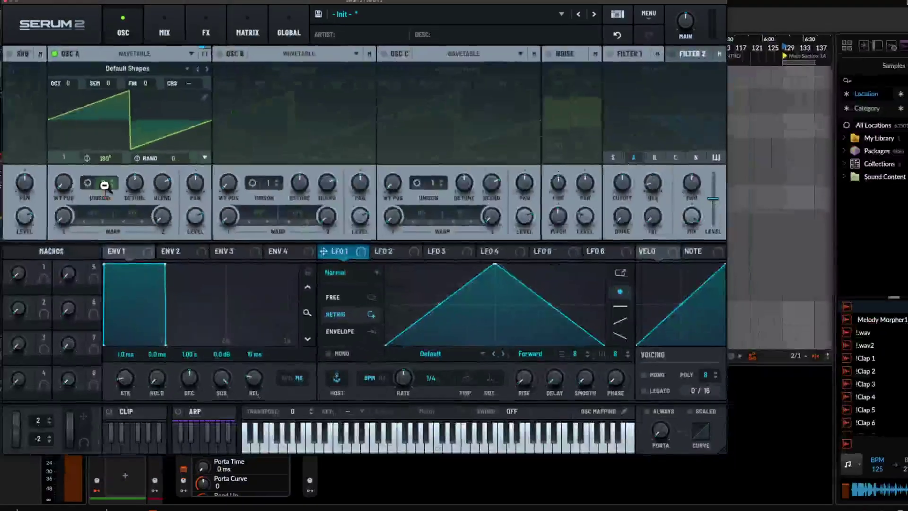
pyautogui.click(88, 183)
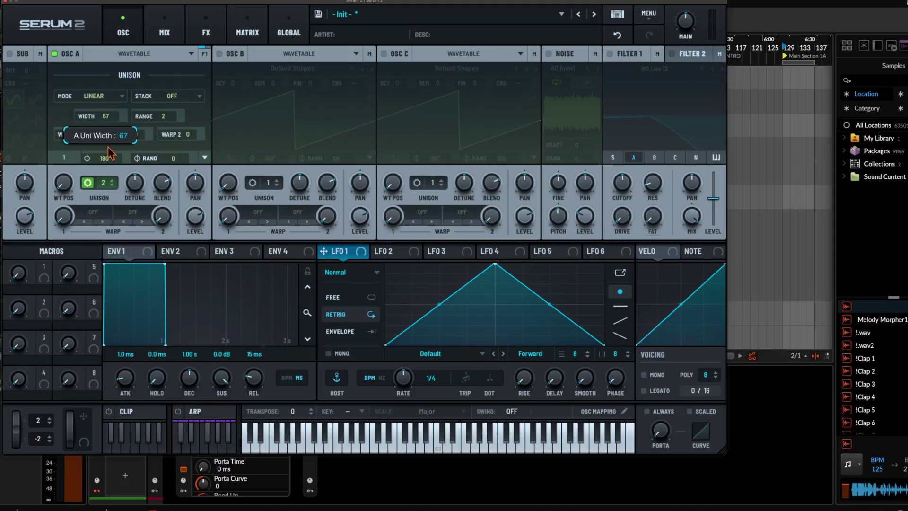
pyautogui.moveTo(108, 180); pyautogui.dragTo(110, 204)
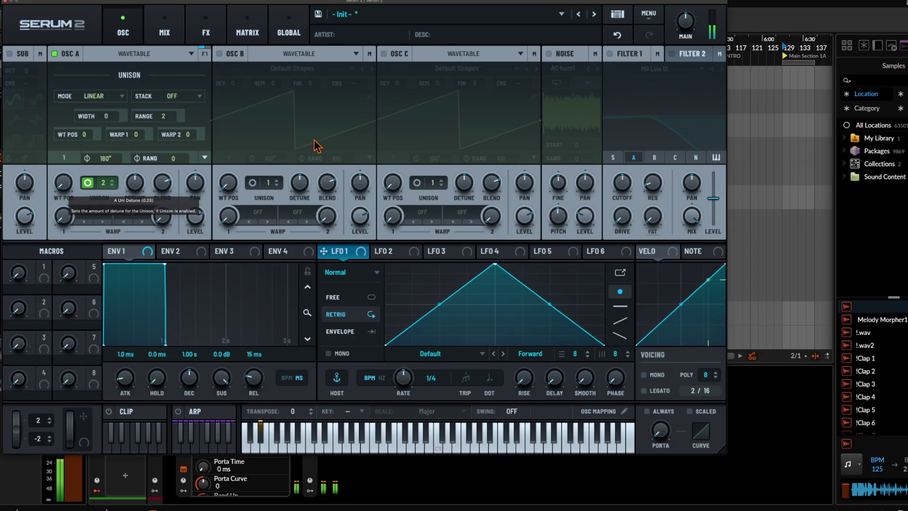
# Step: With the main volume raised, set OSC A's random phase to 100 and its unison width to 73
pyautogui.moveTo(688, 6)
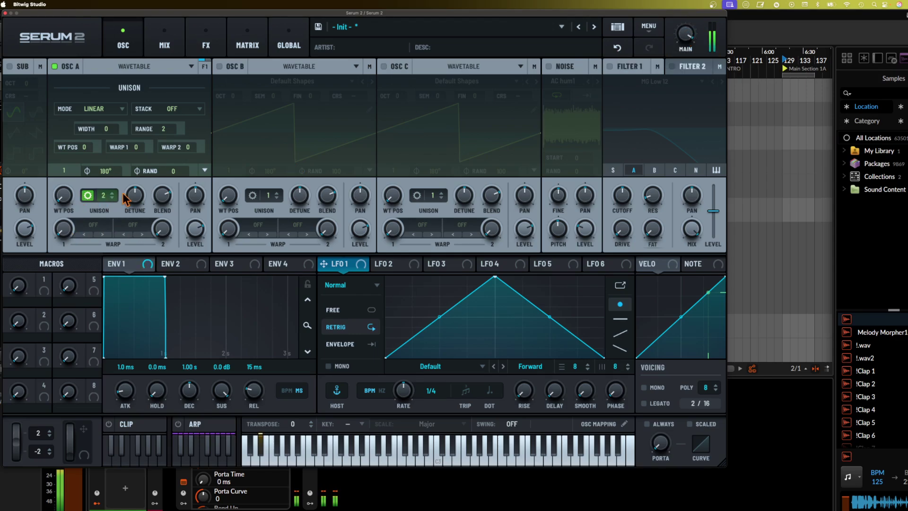
pyautogui.moveTo(173, 171); pyautogui.dragTo(198, 33)
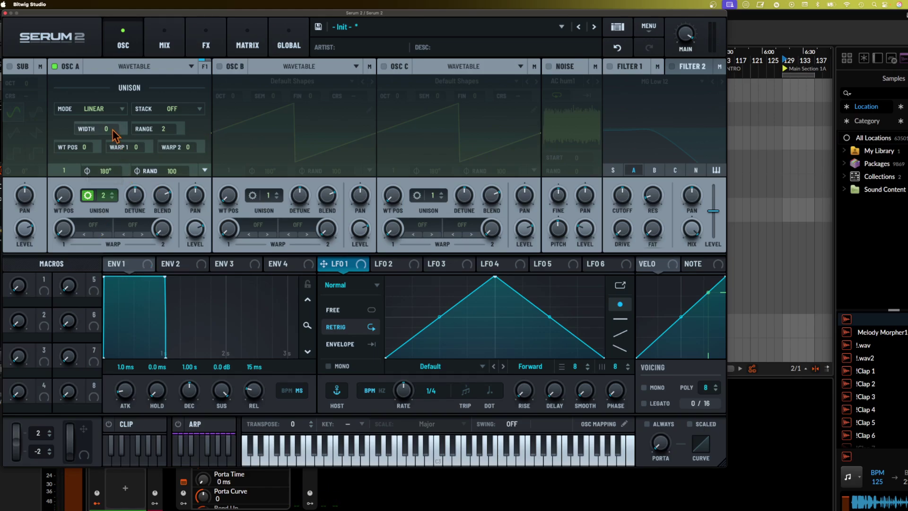
pyautogui.moveTo(113, 133); pyautogui.dragTo(121, 80)
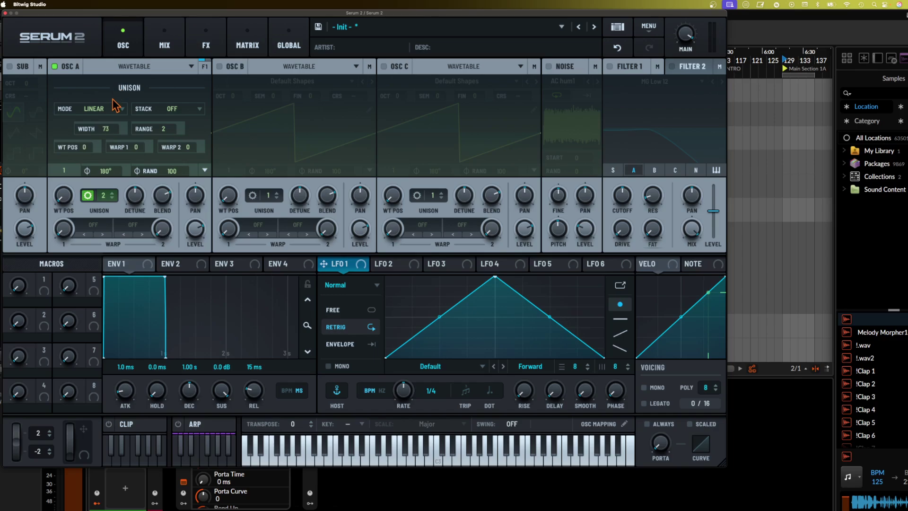
# Step: Reduce OSC A's unison width to 20 and finally 0, reposition the synth window, and return OSC A to its waveform view
pyautogui.moveTo(110, 120); pyautogui.dragTo(110, 173)
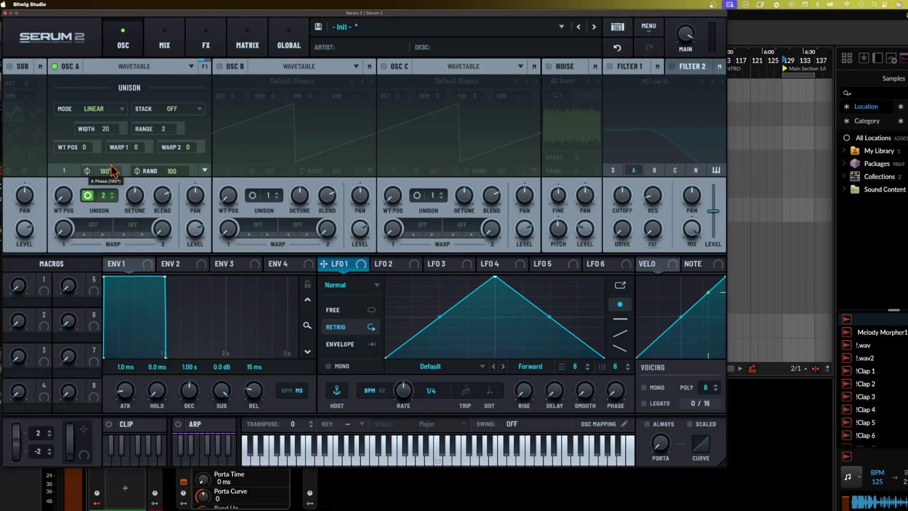
pyautogui.moveTo(114, 129); pyautogui.dragTo(113, 148)
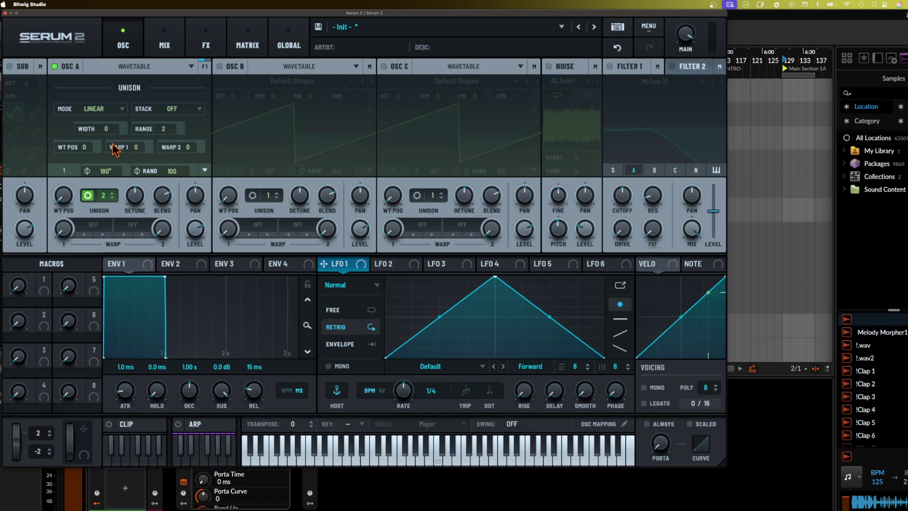
pyautogui.click(109, 108)
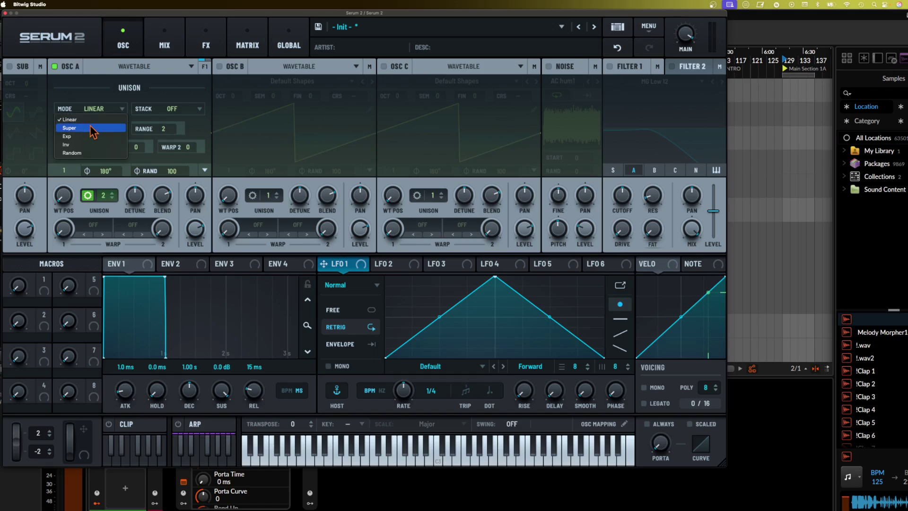
pyautogui.click(104, 97)
pyautogui.moveTo(97, 13); pyautogui.dragTo(145, 13)
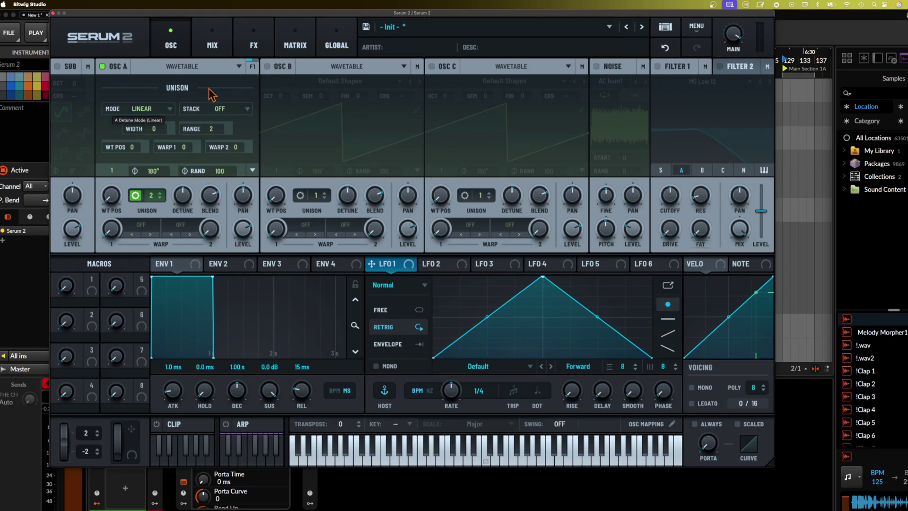
pyautogui.click(136, 194)
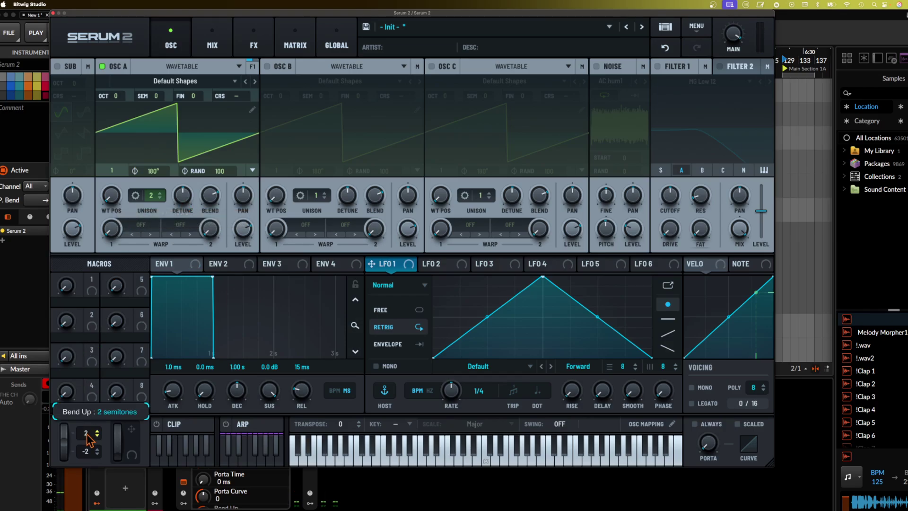
# Step: Set the pitch bend range to 24 semitones up and -24 semitones down
pyautogui.moveTo(83, 433); pyautogui.dragTo(139, 2)
pyautogui.moveTo(82, 450); pyautogui.dragTo(87, 508)
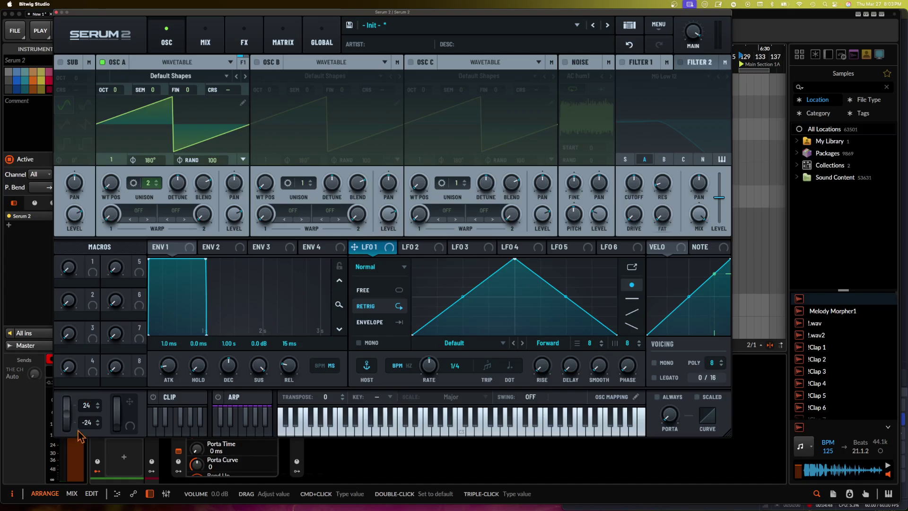
pyautogui.moveTo(72, 426)
pyautogui.mouseDown()
pyautogui.moveTo(60, 336)
pyautogui.moveTo(65, 409)
pyautogui.mouseUp()
# Step: Enable OSC B with its wavetable position on the sine wave, and adjust an FM (B) warp in OSC A's first warp slot
pyautogui.click(258, 62)
pyautogui.moveTo(265, 183); pyautogui.dragTo(264, 175)
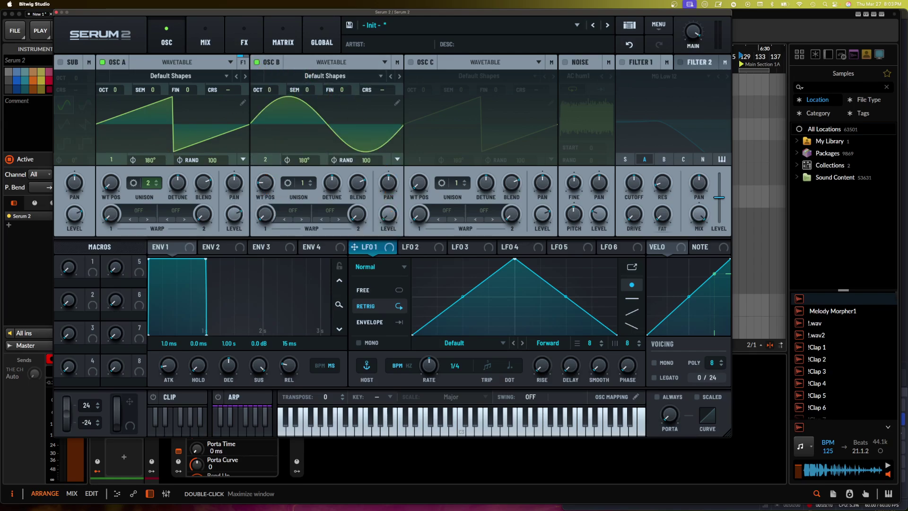
pyautogui.click(126, 216)
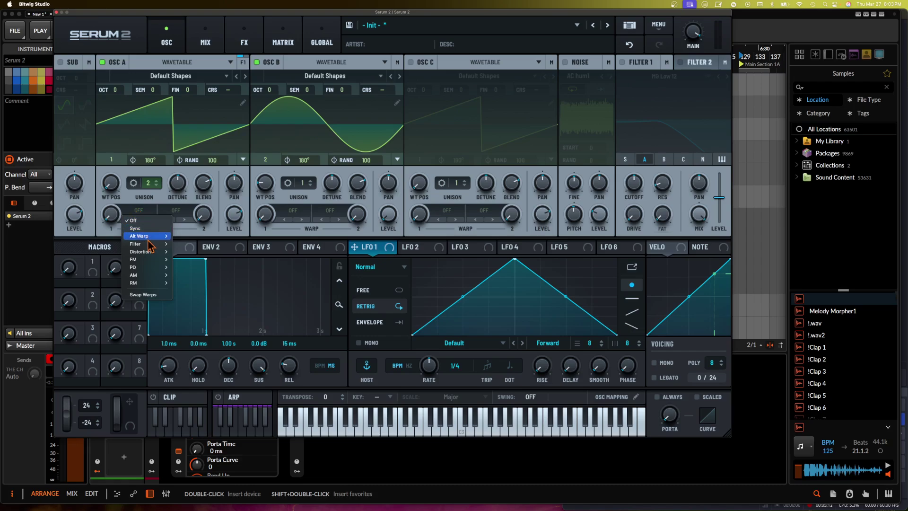
pyautogui.moveTo(152, 261)
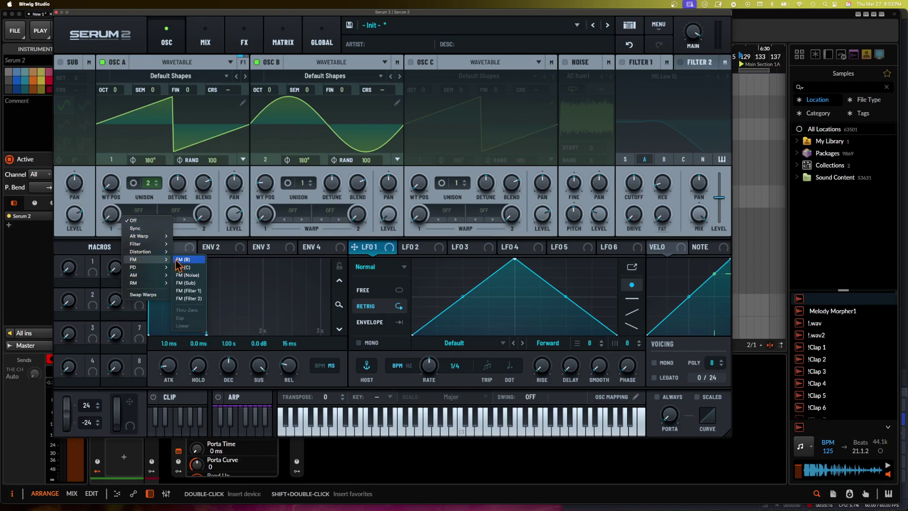
pyautogui.click(176, 260)
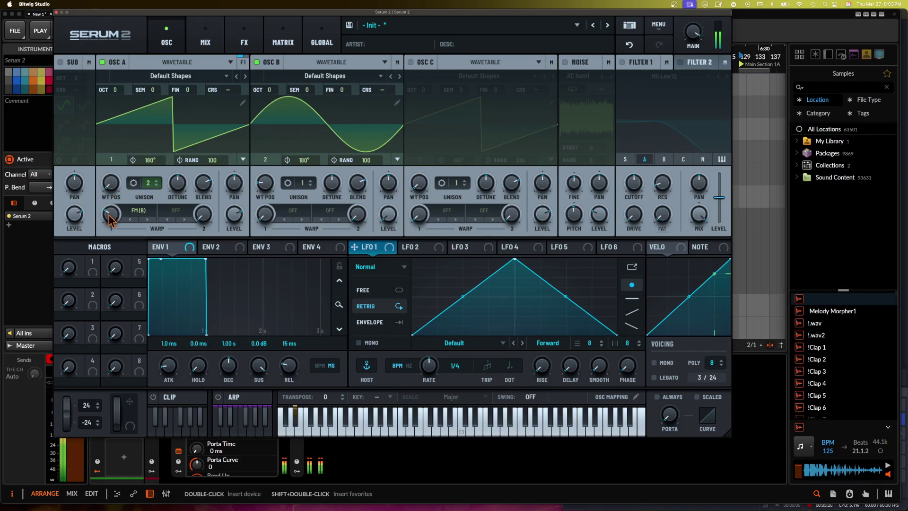
pyautogui.moveTo(111, 217); pyautogui.dragTo(112, 236)
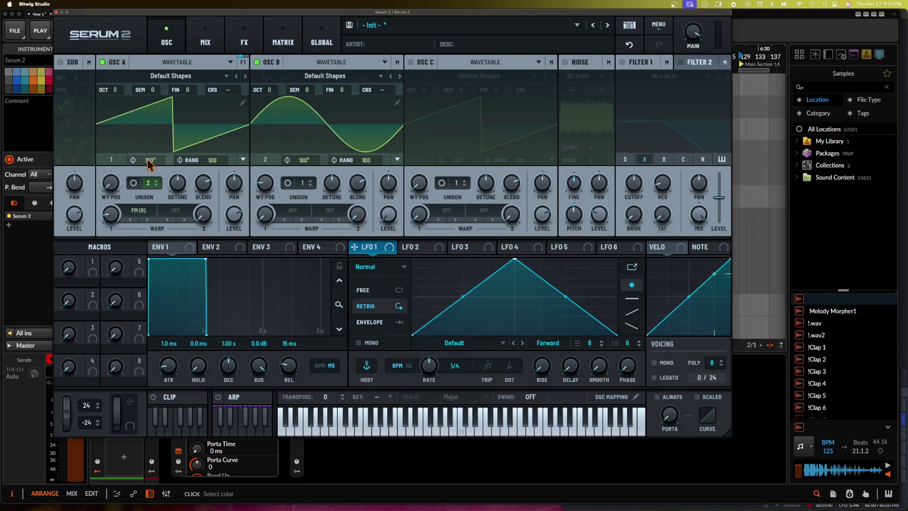
# Step: Open OSC A's waveform in the wavetable editor
pyautogui.click(182, 210)
pyautogui.click(219, 235)
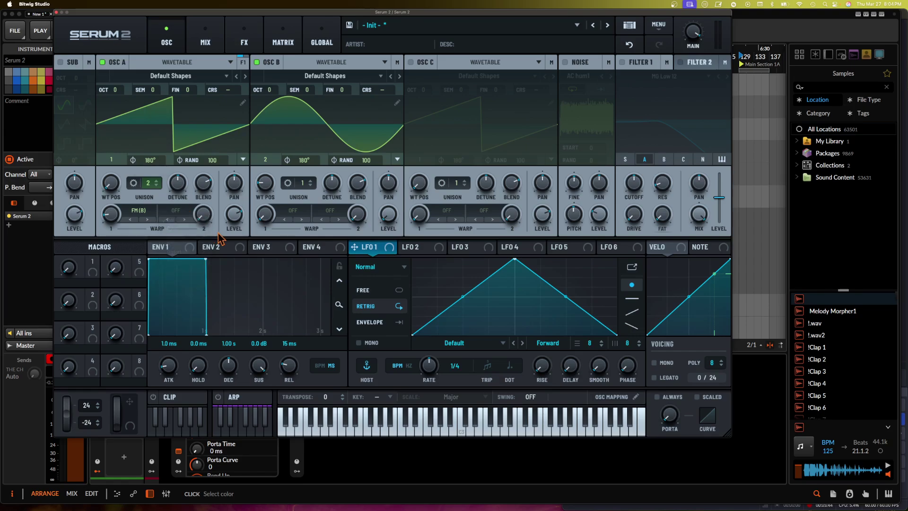
pyautogui.click(244, 102)
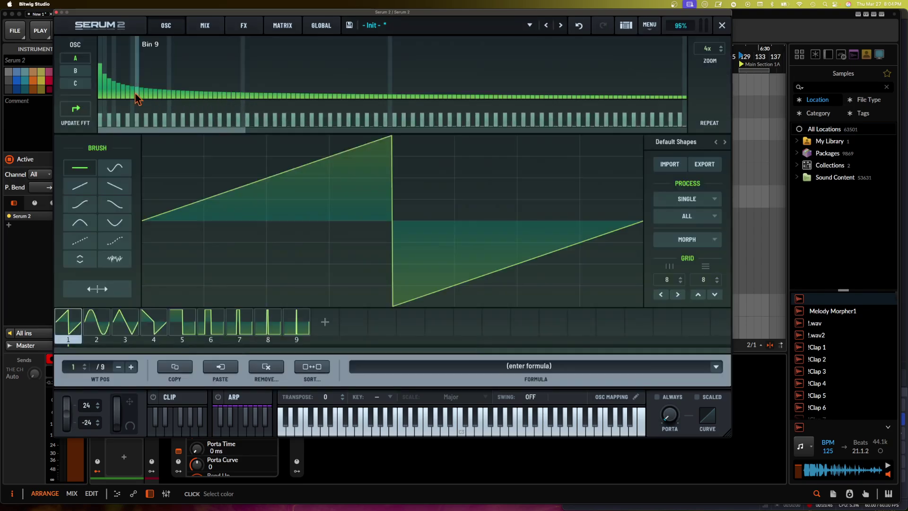
pyautogui.click(100, 59)
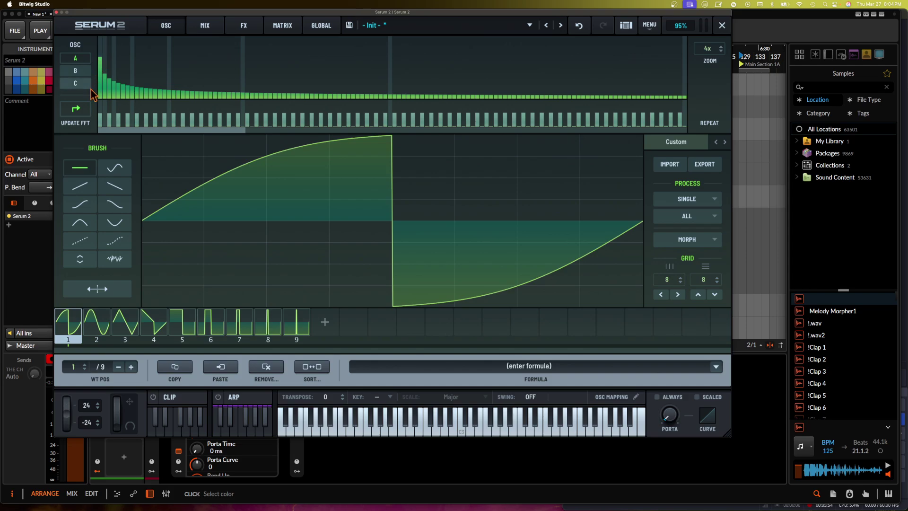
pyautogui.click(101, 55)
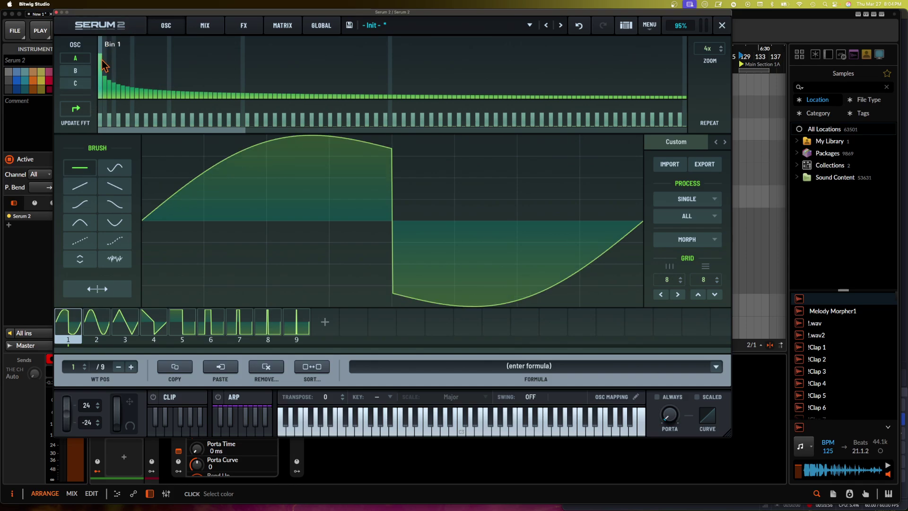
pyautogui.click(579, 26)
pyautogui.click(579, 26)
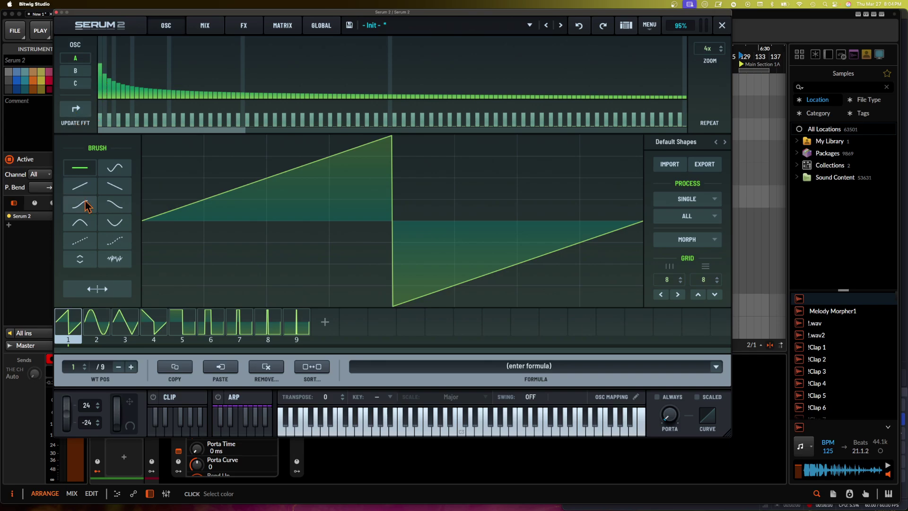
# Step: Drop bin 1 of OSC A's first frame to zero, raise it until the saw's ramps bulge outward, and close the wavetable editor
pyautogui.moveTo(101, 71)
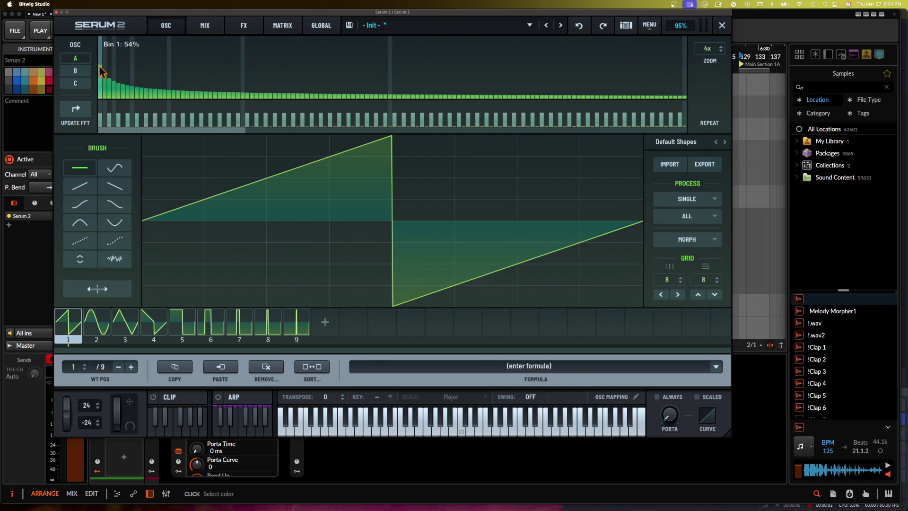
pyautogui.moveTo(101, 71); pyautogui.dragTo(102, 120)
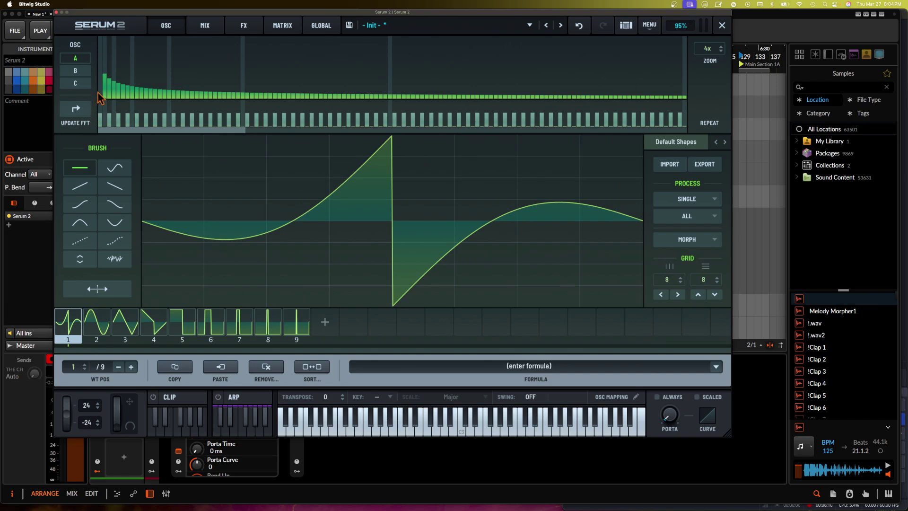
pyautogui.moveTo(100, 97); pyautogui.dragTo(103, 64)
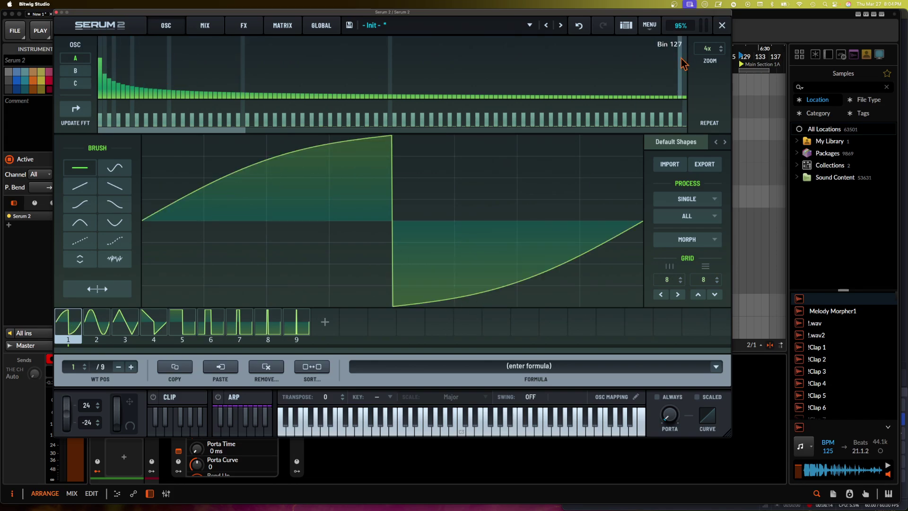
pyautogui.click(722, 25)
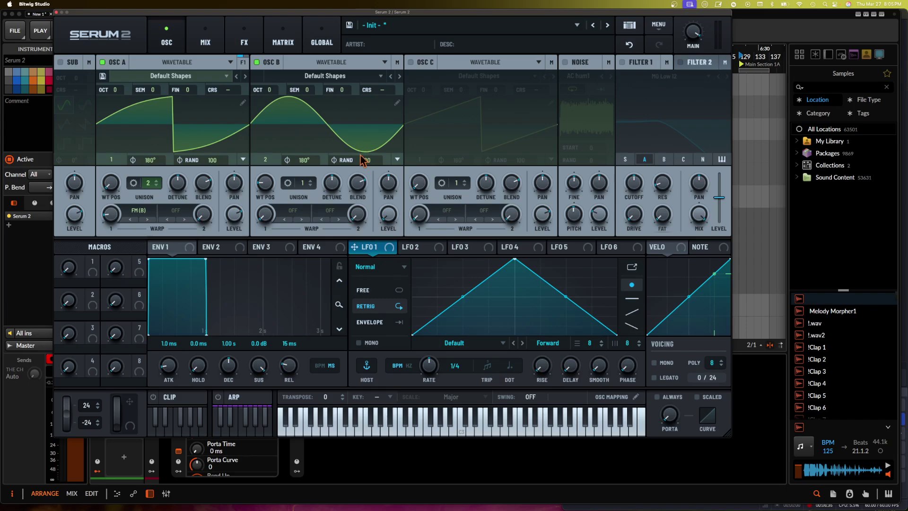
# Step: Try the SUB oscillator with an HPF warp in OSC A's second warp slot, adjusting the warp amount and the sub level
pyautogui.click(60, 62)
pyautogui.click(163, 212)
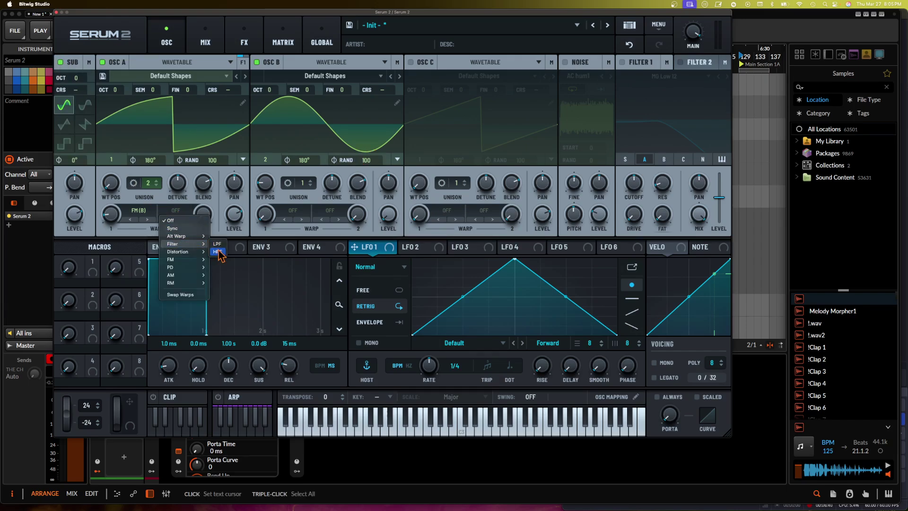
pyautogui.click(217, 252)
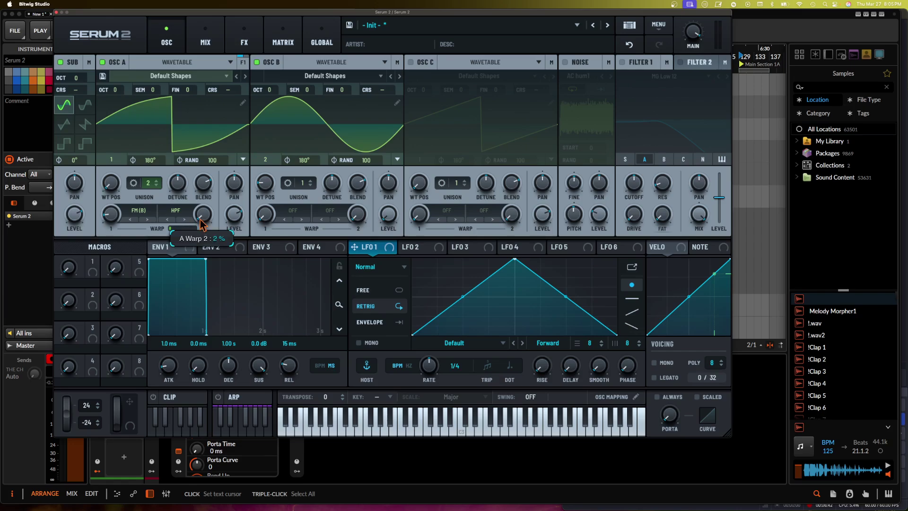
pyautogui.moveTo(199, 218); pyautogui.dragTo(201, 199)
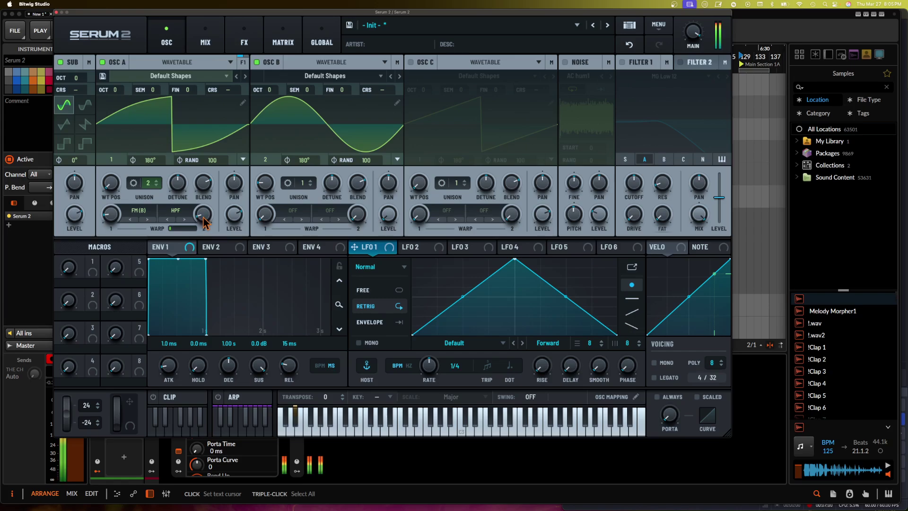
pyautogui.moveTo(206, 223)
pyautogui.moveTo(74, 214); pyautogui.dragTo(75, 251)
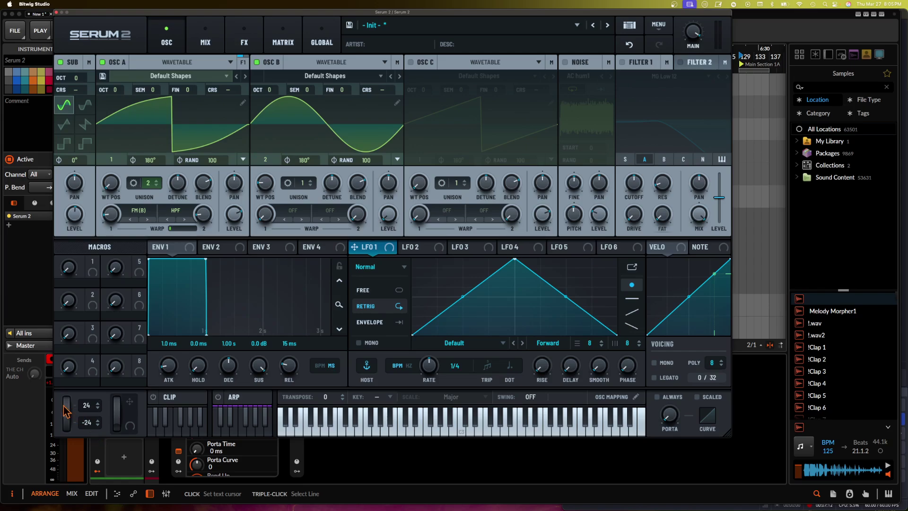
pyautogui.moveTo(65, 412)
pyautogui.mouseDown()
pyautogui.moveTo(66, 332)
pyautogui.moveTo(65, 414)
pyautogui.mouseUp()
# Step: Disable the SUB oscillator and set OSC A's second warp slot back to Off
pyautogui.click(60, 62)
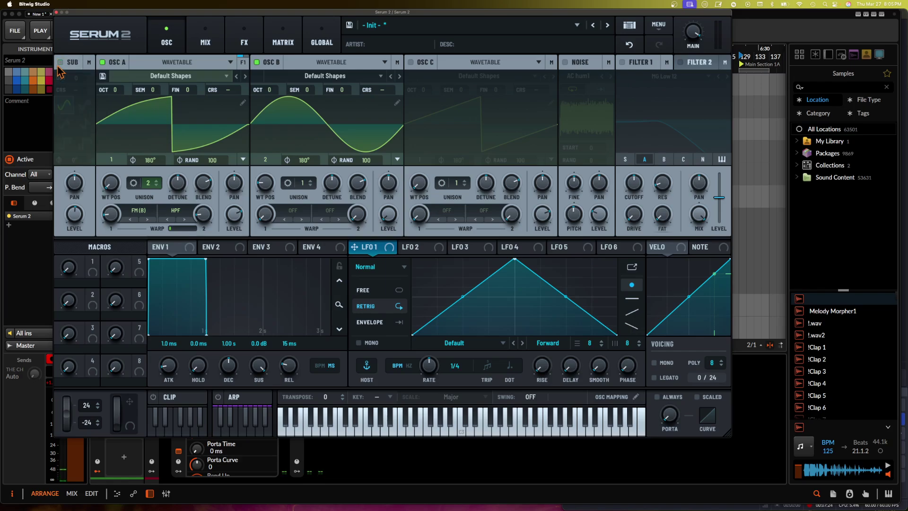
pyautogui.click(183, 208)
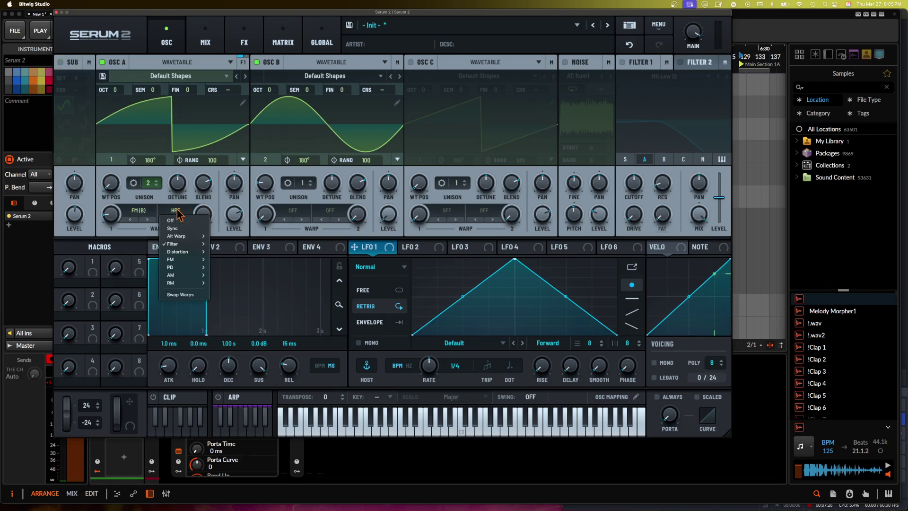
pyautogui.click(180, 214)
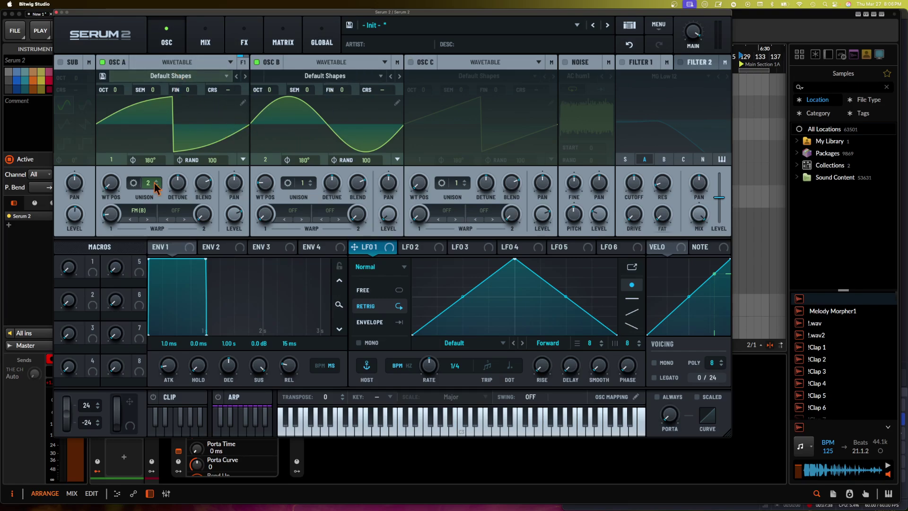
# Step: Switch OSC B's pitch mode from Semitones to Ratio, keeping FM (B) as OSC A's first warp
pyautogui.click(136, 211)
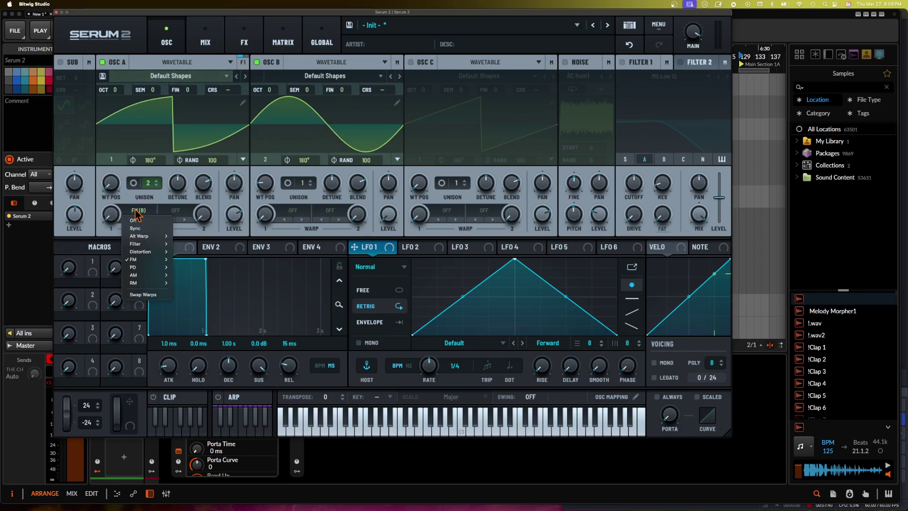
pyautogui.click(114, 207)
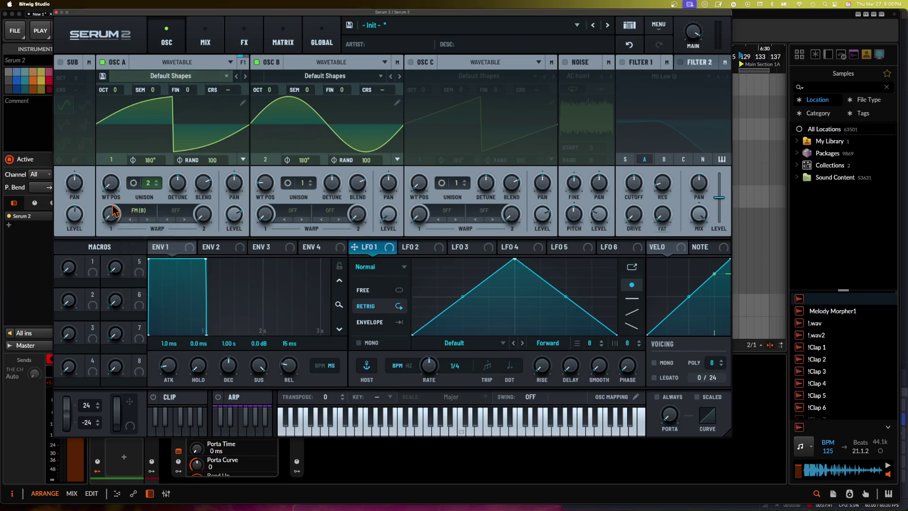
pyautogui.rightClick(320, 91)
pyautogui.moveTo(343, 105)
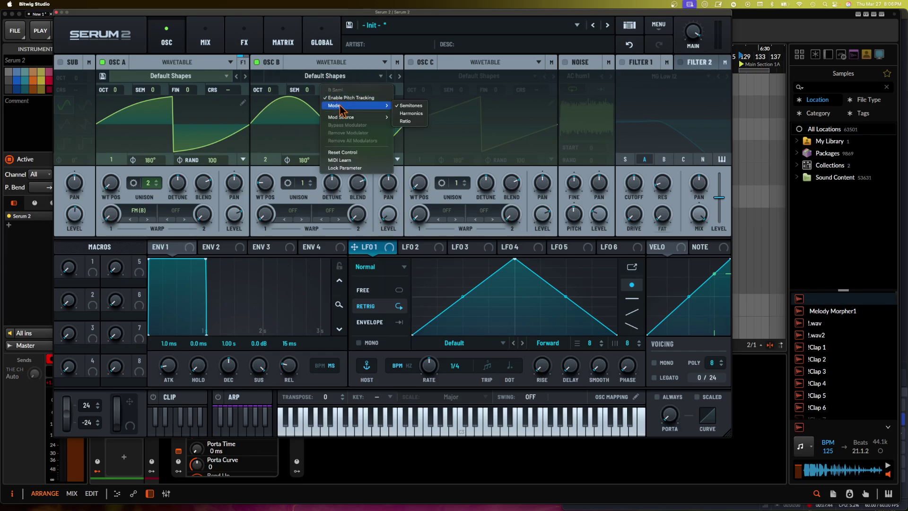
pyautogui.click(407, 121)
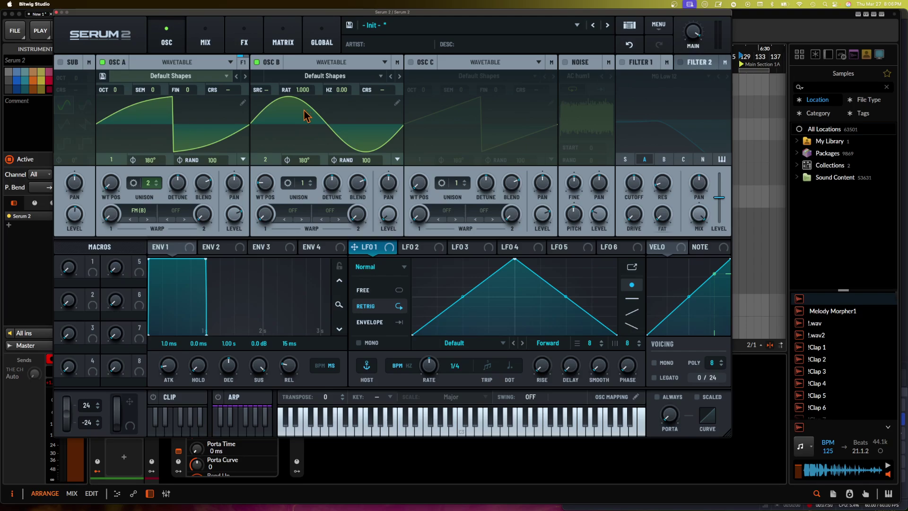
pyautogui.click(310, 76)
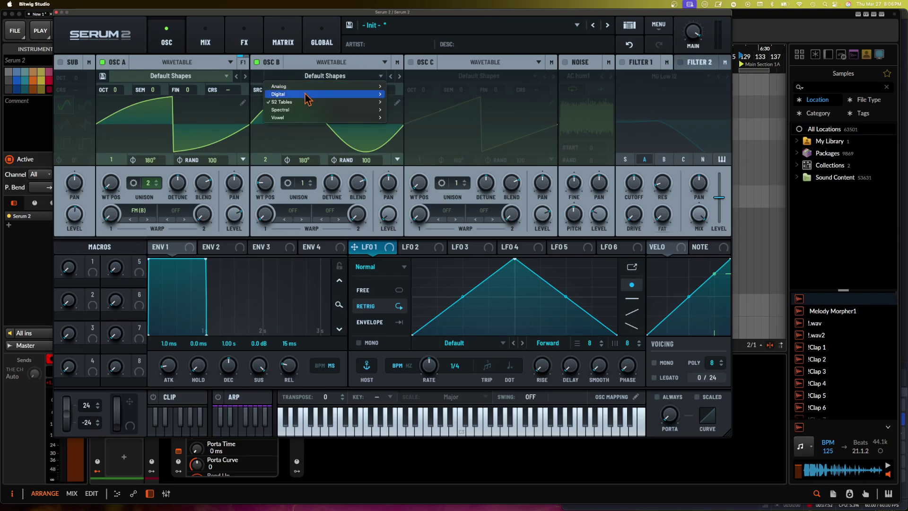
pyautogui.moveTo(307, 87)
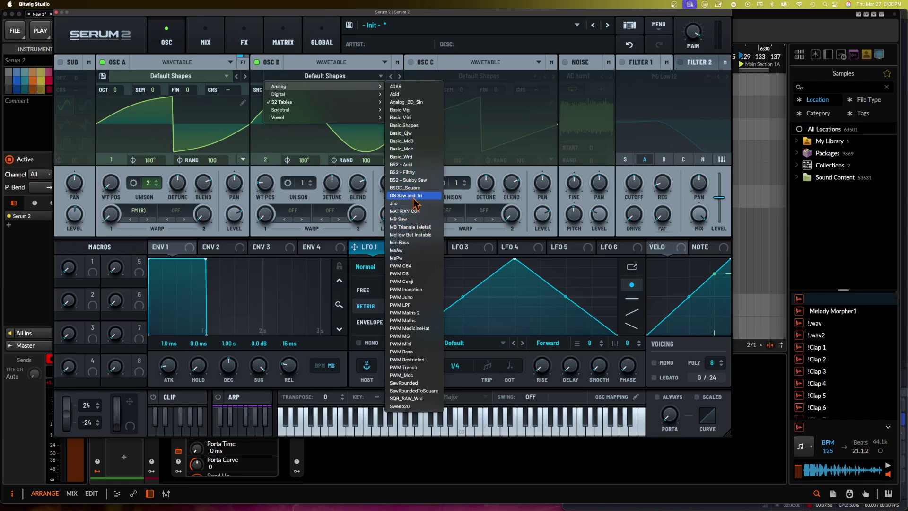
pyautogui.moveTo(331, 94)
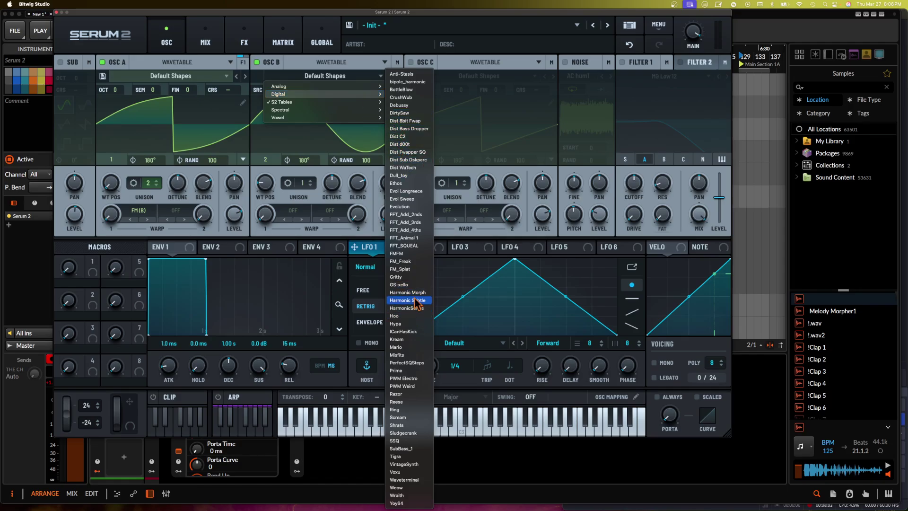
pyautogui.click(301, 131)
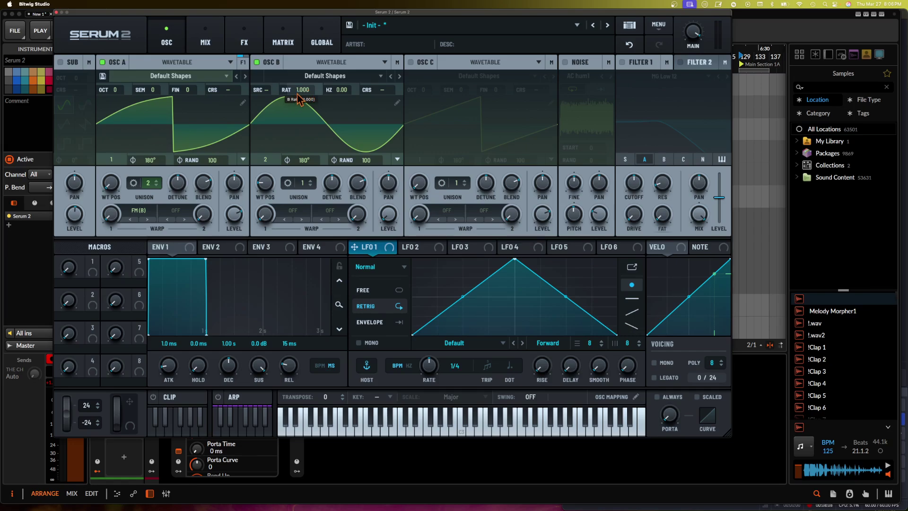
# Step: Set OSC B's ratio to 7.000 and its RAND phase amount to 0, and adjust its output level
pyautogui.moveTo(299, 100)
pyautogui.mouseDown()
pyautogui.moveTo(299, 81)
pyautogui.moveTo(309, 90)
pyautogui.mouseUp()
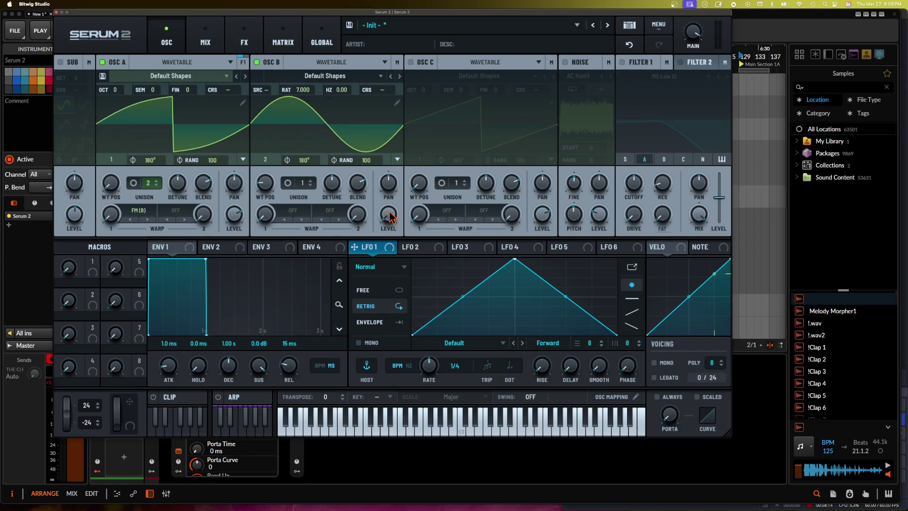
pyautogui.moveTo(389, 214); pyautogui.dragTo(385, 192)
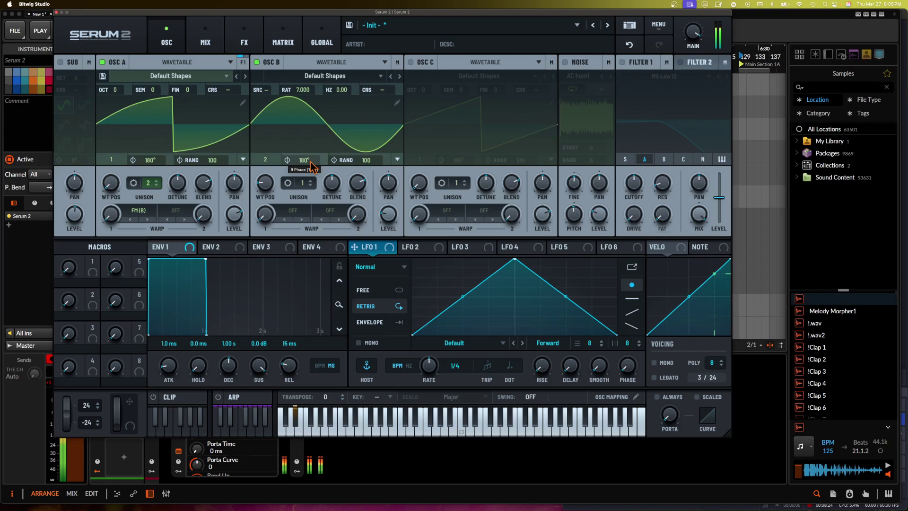
pyautogui.moveTo(386, 211)
pyautogui.mouseDown()
pyautogui.moveTo(387, 156)
pyautogui.moveTo(383, 218)
pyautogui.moveTo(385, 208)
pyautogui.mouseUp()
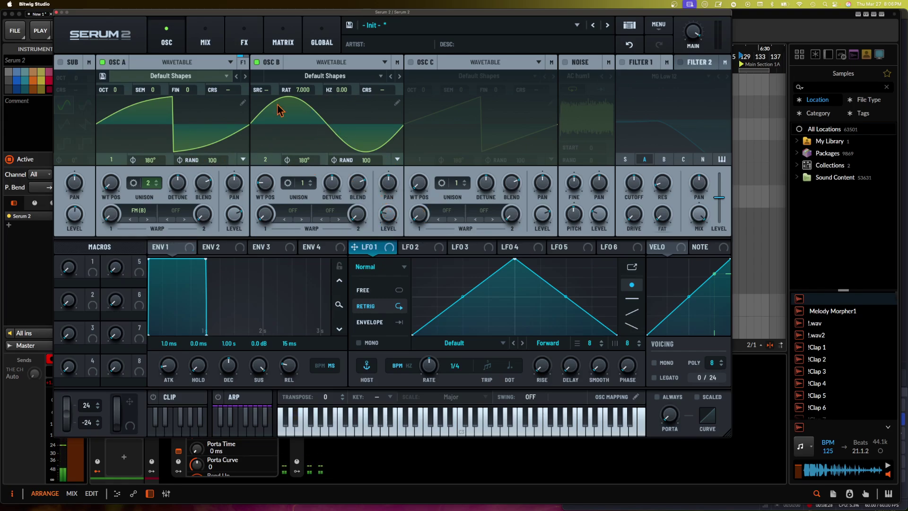
pyautogui.moveTo(366, 160); pyautogui.dragTo(365, 176)
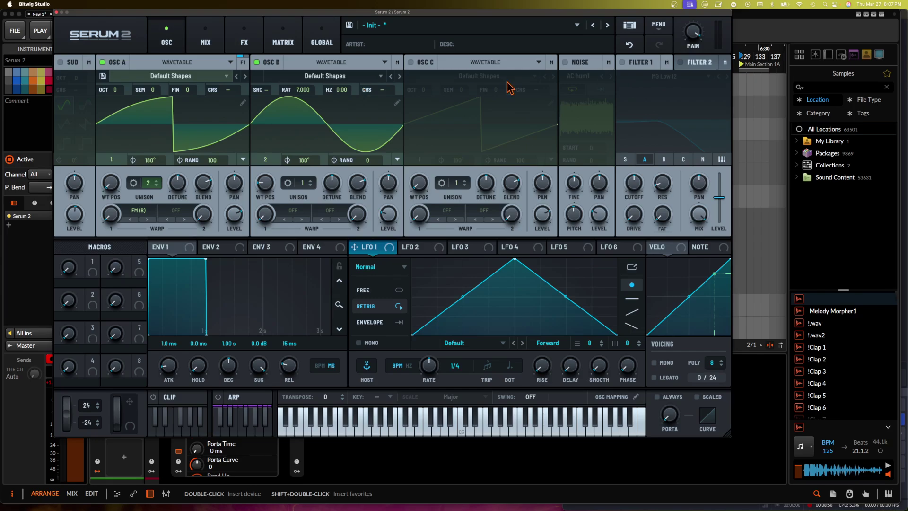
pyautogui.click(520, 66)
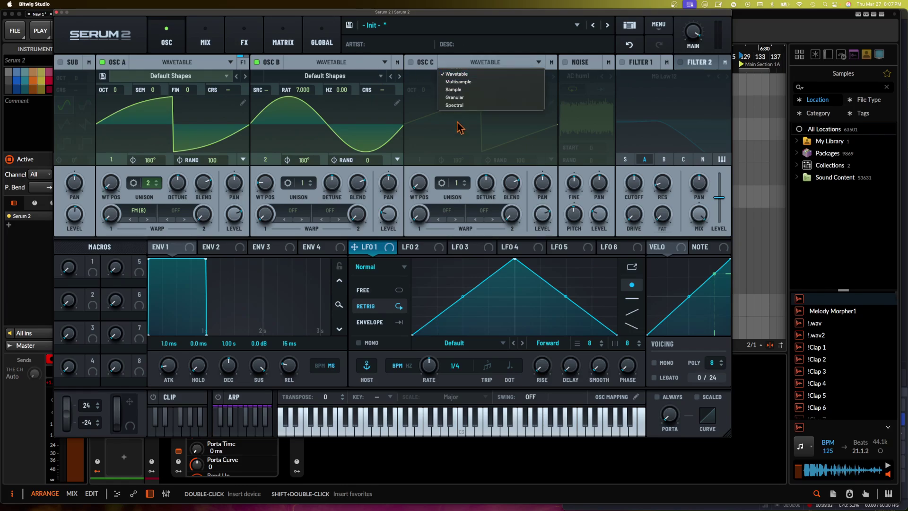
pyautogui.click(423, 66)
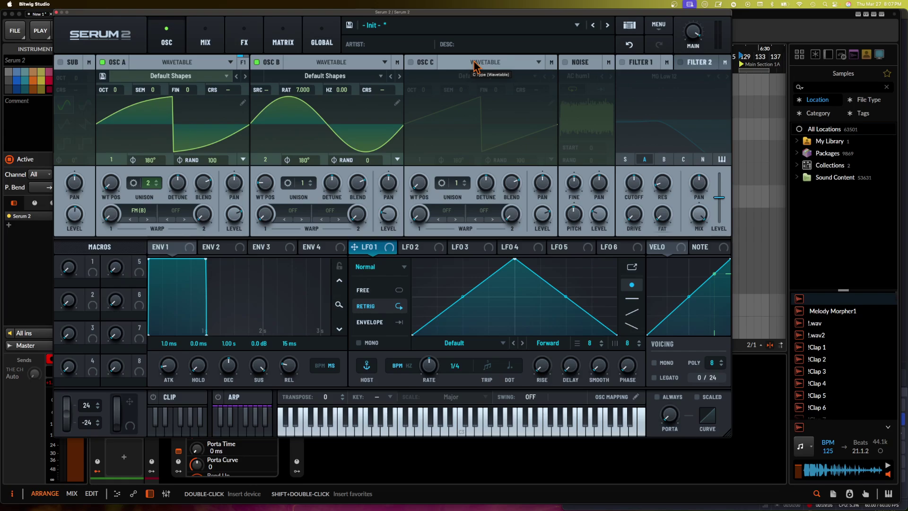
# Step: Enable the NOISE oscillator with the AC hum1 sample and turn its level down
pyautogui.click(565, 62)
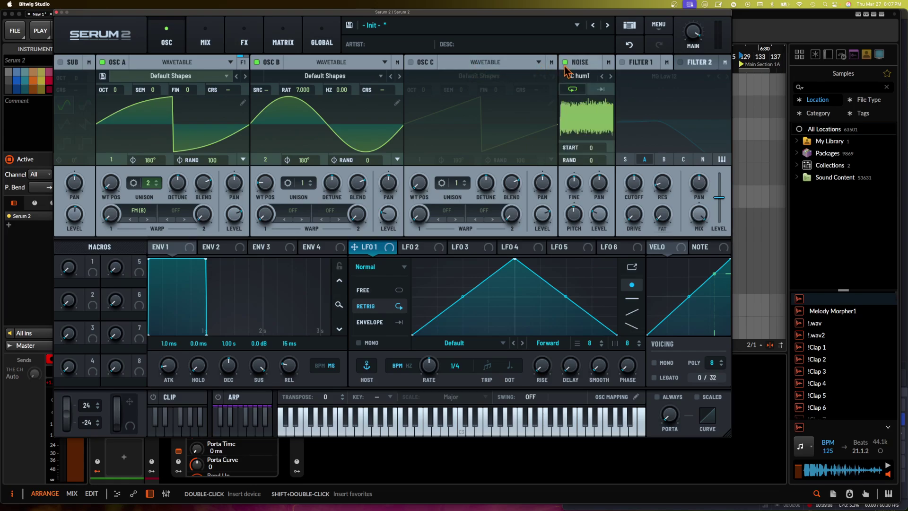
pyautogui.click(564, 62)
pyautogui.click(565, 63)
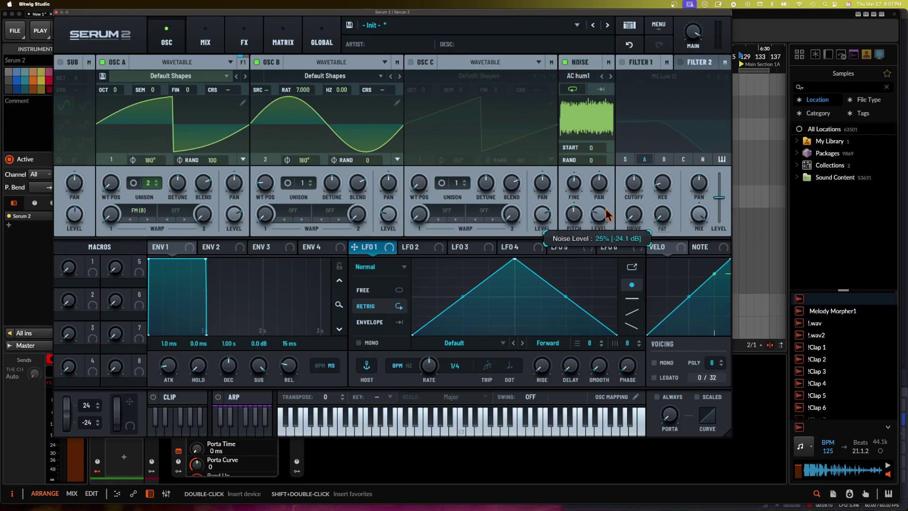
pyautogui.moveTo(608, 216); pyautogui.dragTo(606, 240)
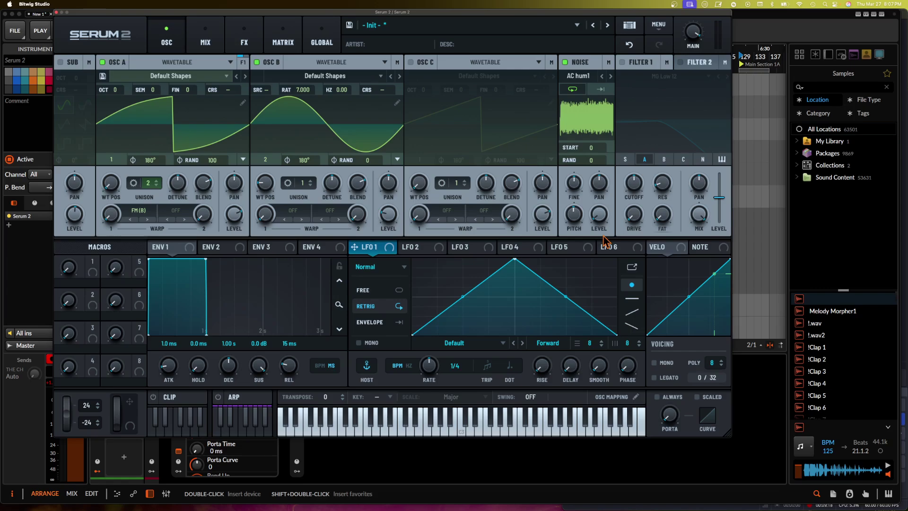
# Step: Enable Filter 1, set its type to PZ SVF from the S2 Filters, and adjust its resonance
pyautogui.click(623, 63)
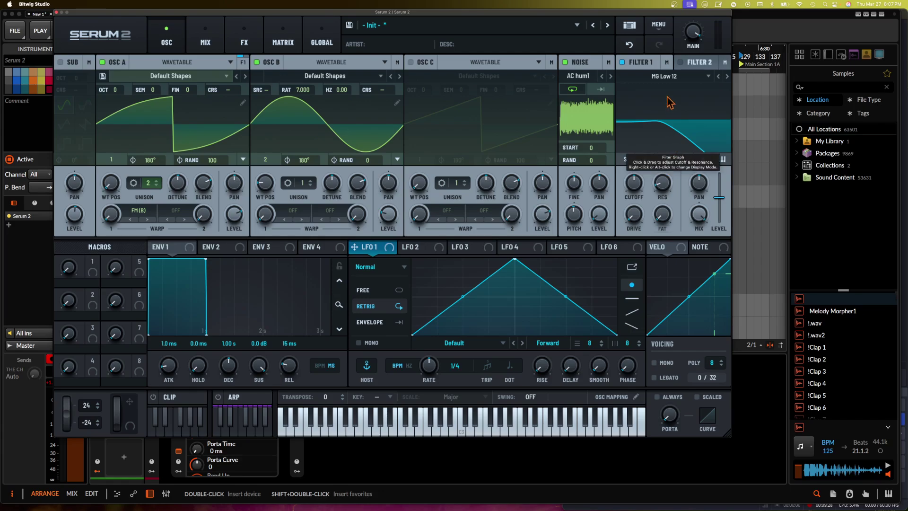
pyautogui.click(664, 77)
pyautogui.moveTo(670, 119)
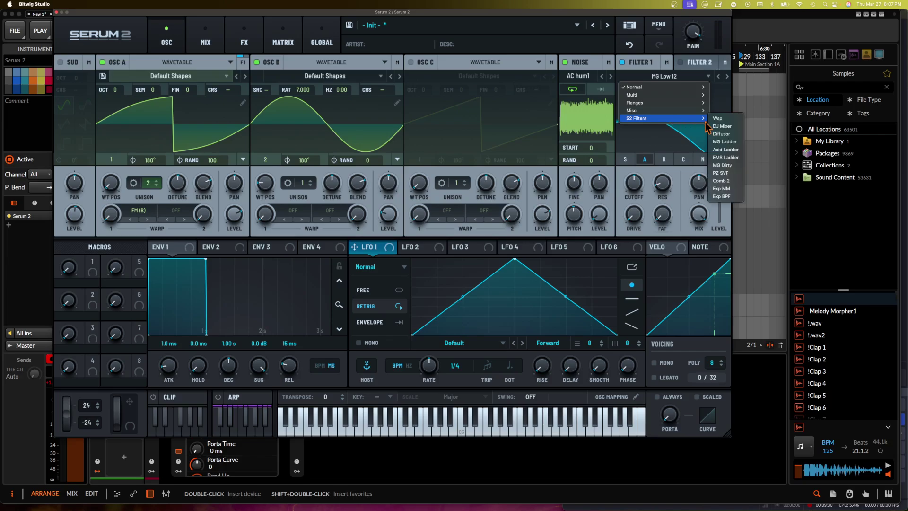
pyautogui.click(722, 173)
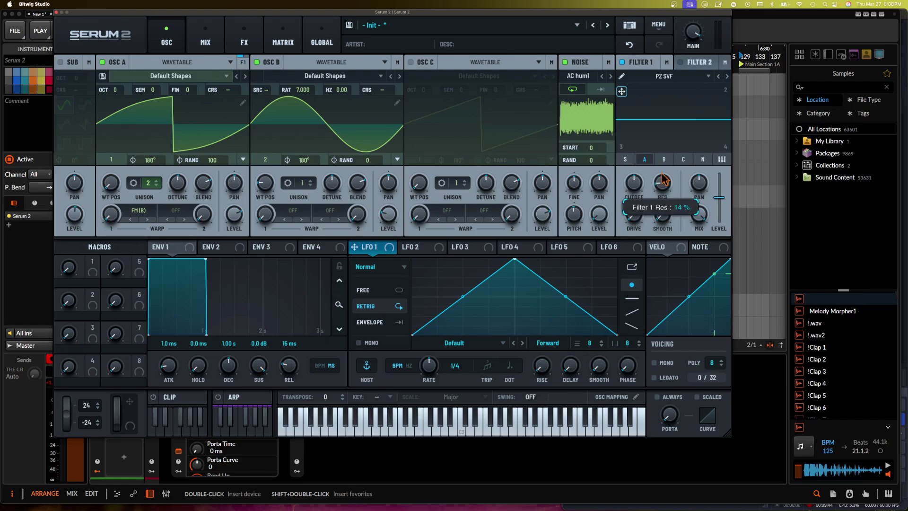
pyautogui.moveTo(660, 199)
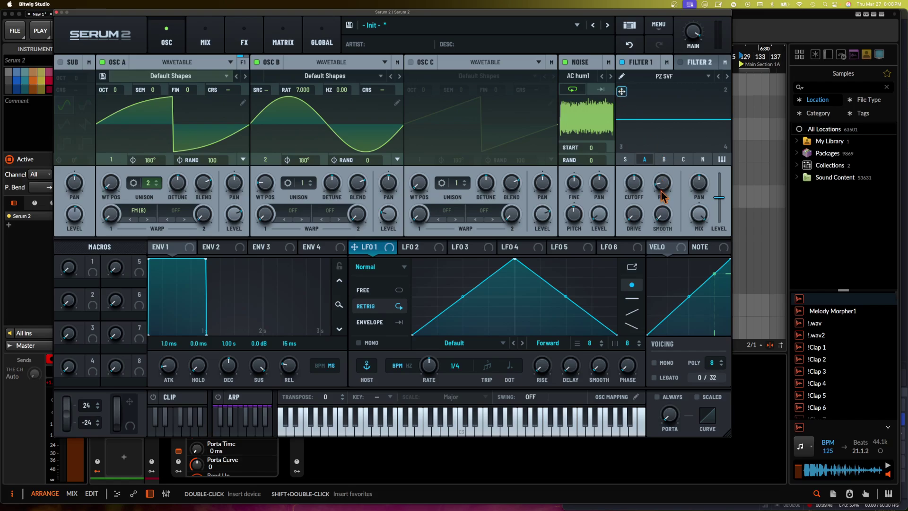
pyautogui.moveTo(661, 190)
pyautogui.mouseDown()
pyautogui.moveTo(658, 126)
pyautogui.moveTo(656, 191)
pyautogui.mouseUp()
# Step: Open Filter 1's curve editor and shape curve 1 with peaks on bands 4 and 5 and notches on bands 3 and 2
pyautogui.click(622, 76)
pyautogui.moveTo(256, 47); pyautogui.dragTo(446, 112)
pyautogui.moveTo(389, 181); pyautogui.dragTo(348, 135)
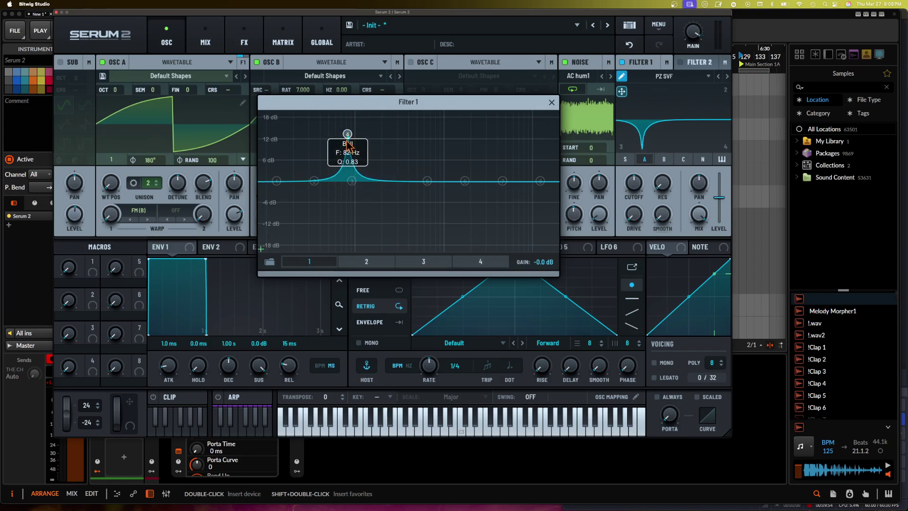
pyautogui.moveTo(351, 181); pyautogui.dragTo(382, 216)
pyautogui.moveTo(428, 181); pyautogui.dragTo(420, 156)
pyautogui.moveTo(315, 182); pyautogui.dragTo(439, 211)
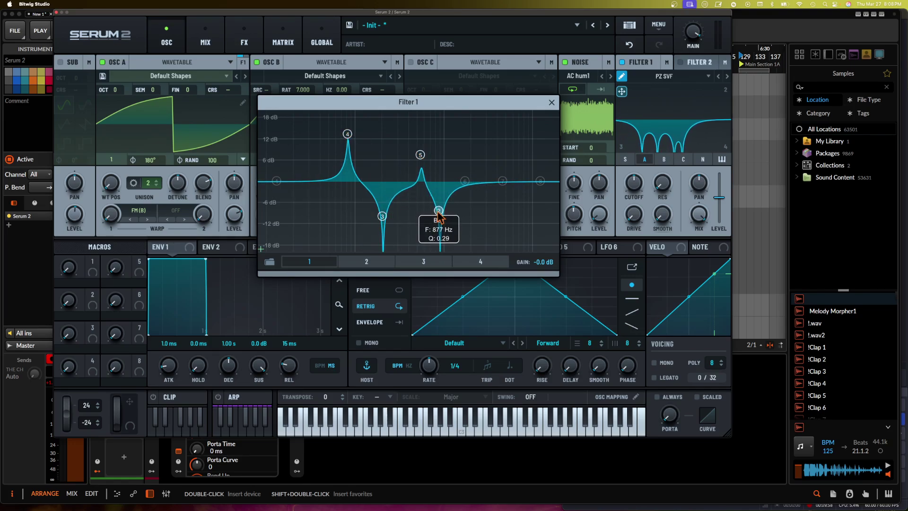
# Step: Complete curve 1 with peaks on bands 6 and 1 and dips on bands 7 and 8, softening the peak of band 4
pyautogui.moveTo(465, 181); pyautogui.dragTo(467, 159)
pyautogui.moveTo(502, 182); pyautogui.dragTo(379, 202)
pyautogui.moveTo(439, 212); pyautogui.dragTo(443, 204)
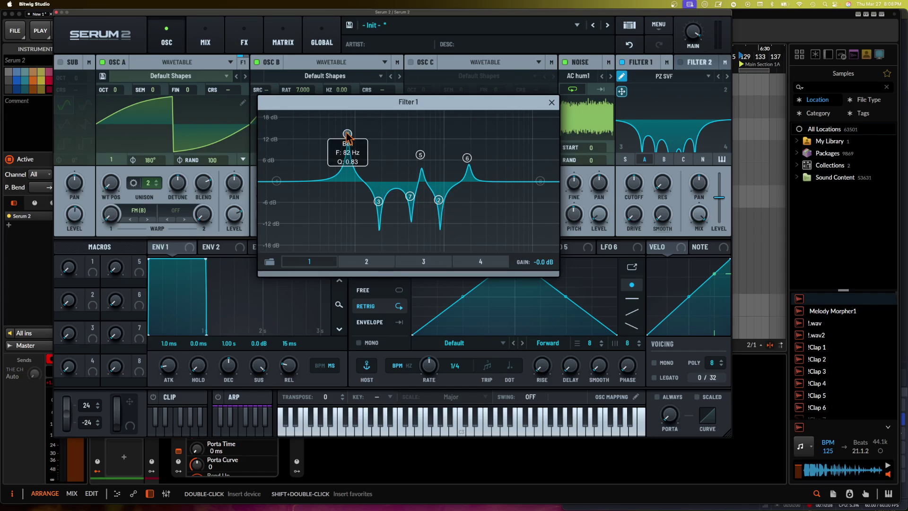
pyautogui.moveTo(348, 135)
pyautogui.mouseDown()
pyautogui.moveTo(349, 94)
pyautogui.moveTo(350, 149)
pyautogui.mouseUp()
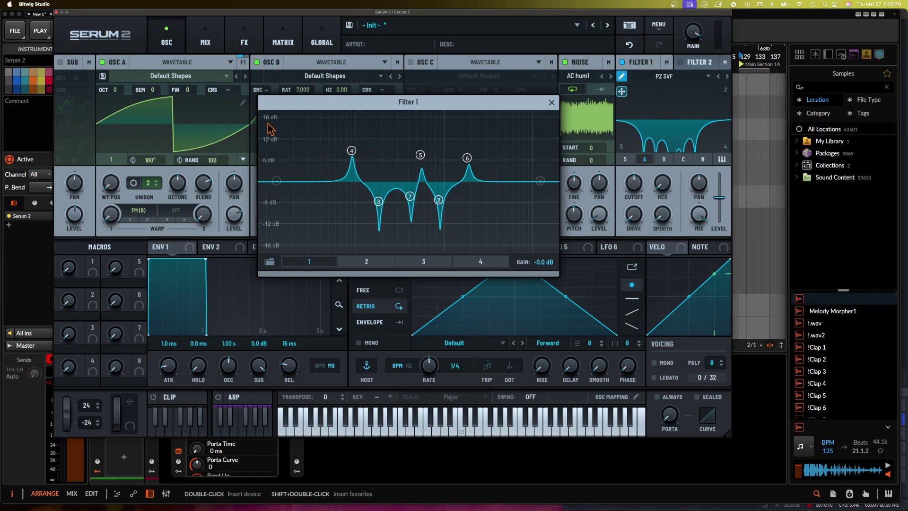
pyautogui.moveTo(541, 181); pyautogui.dragTo(488, 196)
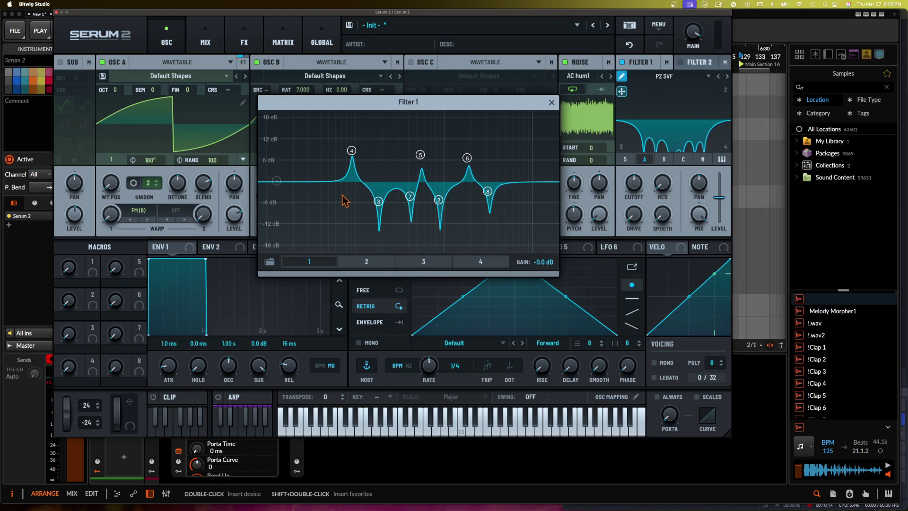
pyautogui.moveTo(277, 182); pyautogui.dragTo(389, 155)
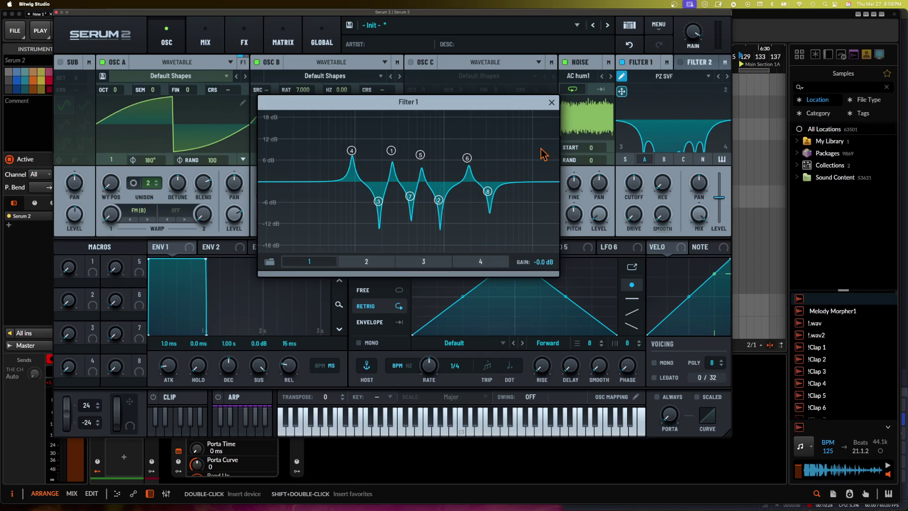
# Step: Shape Filter 1's curve 2 with peaks on bands 5, 1, 8, 6 and 7 and notches on bands 3, 4 and 2
pyautogui.click(381, 261)
pyautogui.moveTo(352, 180); pyautogui.dragTo(416, 213)
pyautogui.moveTo(427, 181); pyautogui.dragTo(386, 157)
pyautogui.moveTo(465, 181); pyautogui.dragTo(464, 159)
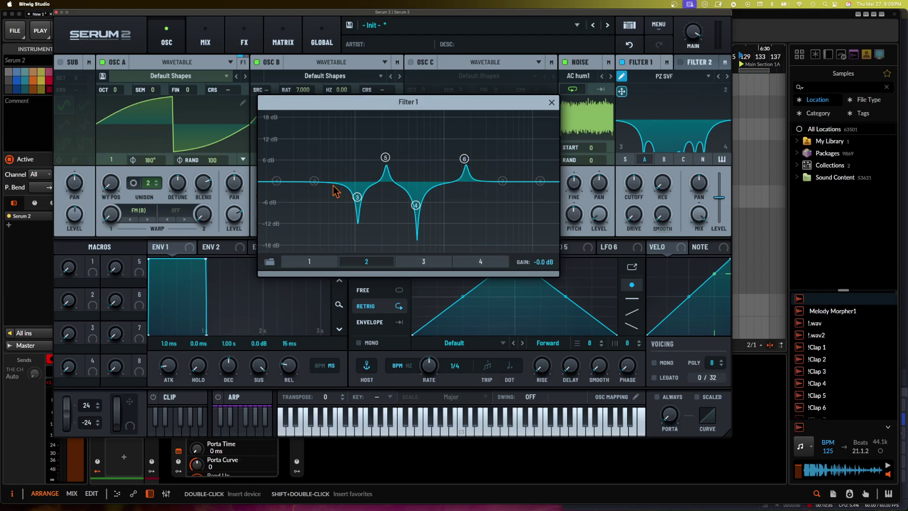
pyautogui.moveTo(314, 181); pyautogui.dragTo(445, 201)
pyautogui.moveTo(503, 181); pyautogui.dragTo(428, 152)
pyautogui.moveTo(277, 181); pyautogui.dragTo(405, 134)
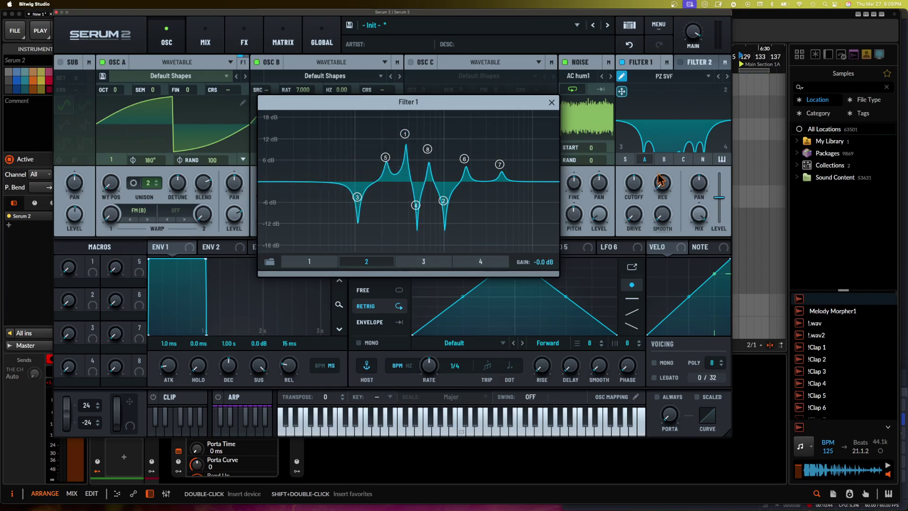
# Step: Shape Filter 1's curve 3 with peaks on bands 3, 5 and 6 and notches on bands 4, 2 and 7
pyautogui.click(424, 262)
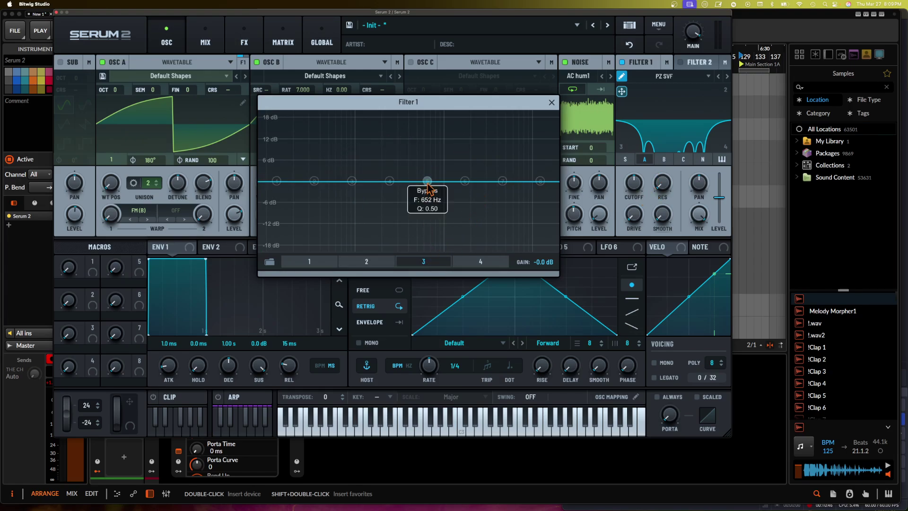
pyautogui.moveTo(426, 181); pyautogui.dragTo(381, 151)
pyautogui.moveTo(390, 186)
pyautogui.mouseDown()
pyautogui.moveTo(411, 227)
pyautogui.moveTo(400, 200)
pyautogui.mouseUp()
pyautogui.moveTo(352, 181); pyautogui.dragTo(422, 156)
pyautogui.rightClick(422, 155)
pyautogui.press('Escape')
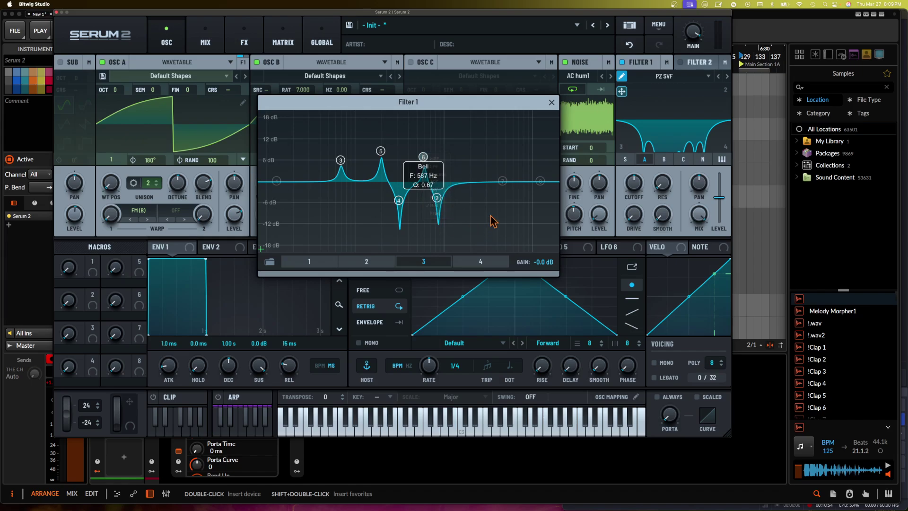
pyautogui.moveTo(502, 181); pyautogui.dragTo(466, 204)
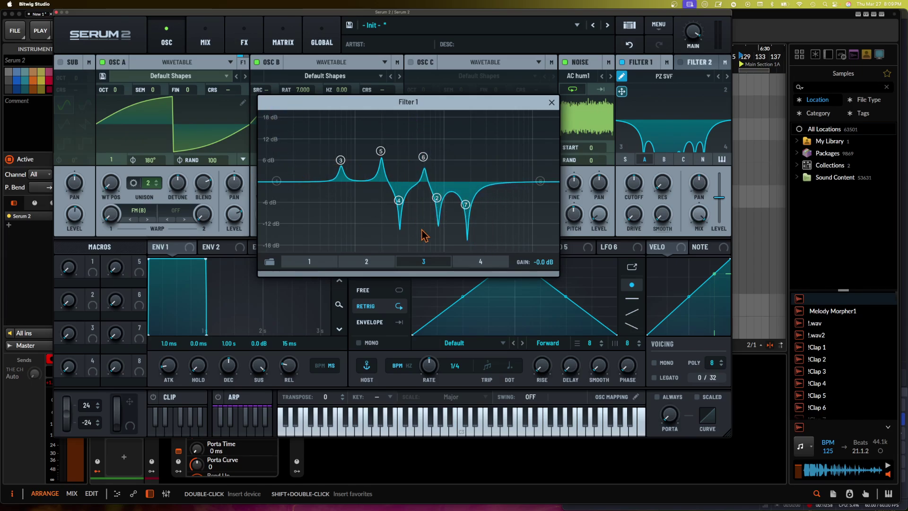
# Step: Shape Filter 1's curve 4 with peaks on bands 2, 3, 5 and 7 and notches on bands 4, 6 and 8, then close the editor
pyautogui.click(482, 262)
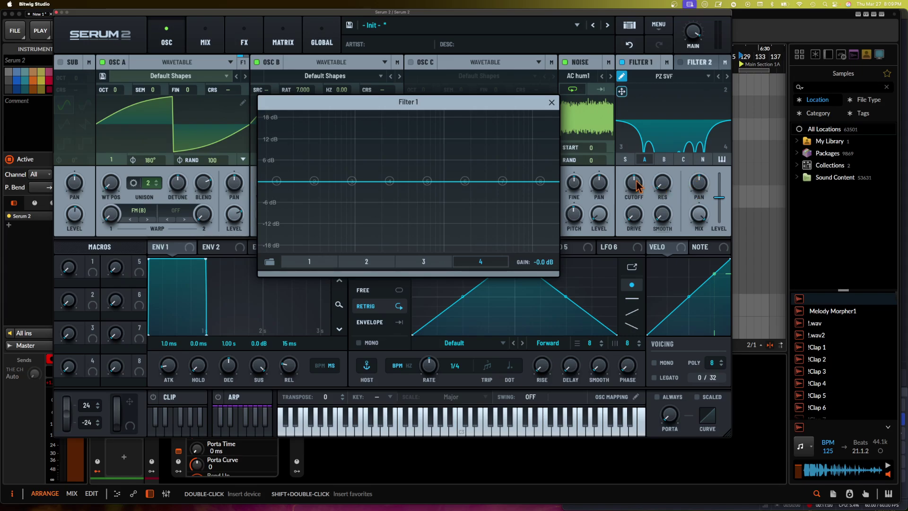
pyautogui.moveTo(637, 187); pyautogui.dragTo(634, 201)
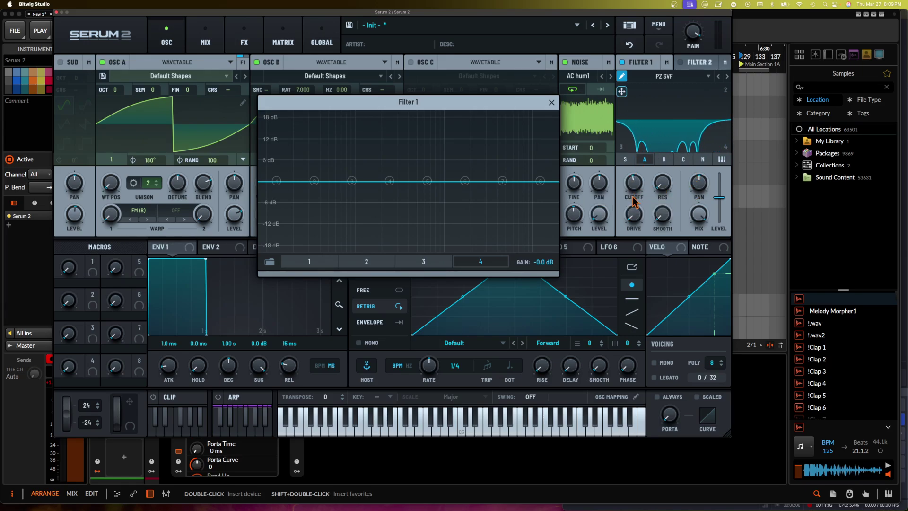
pyautogui.moveTo(352, 181); pyautogui.dragTo(341, 157)
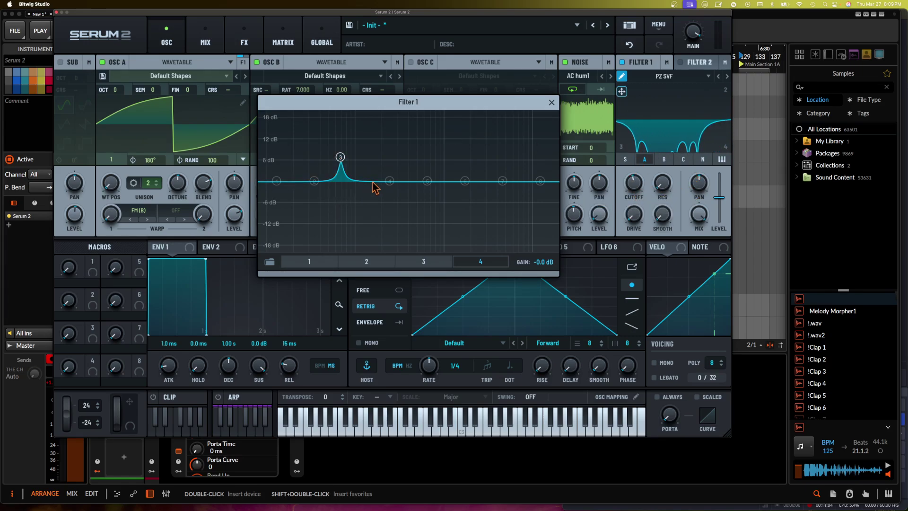
pyautogui.moveTo(389, 181); pyautogui.dragTo(359, 196)
pyautogui.moveTo(427, 180); pyautogui.dragTo(386, 153)
pyautogui.moveTo(465, 181); pyautogui.dragTo(405, 205)
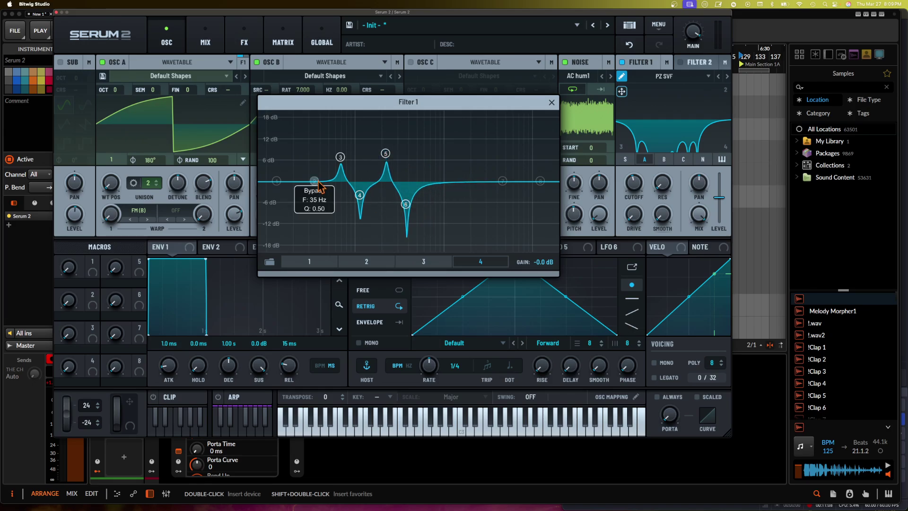
pyautogui.moveTo(314, 181); pyautogui.dragTo(315, 140)
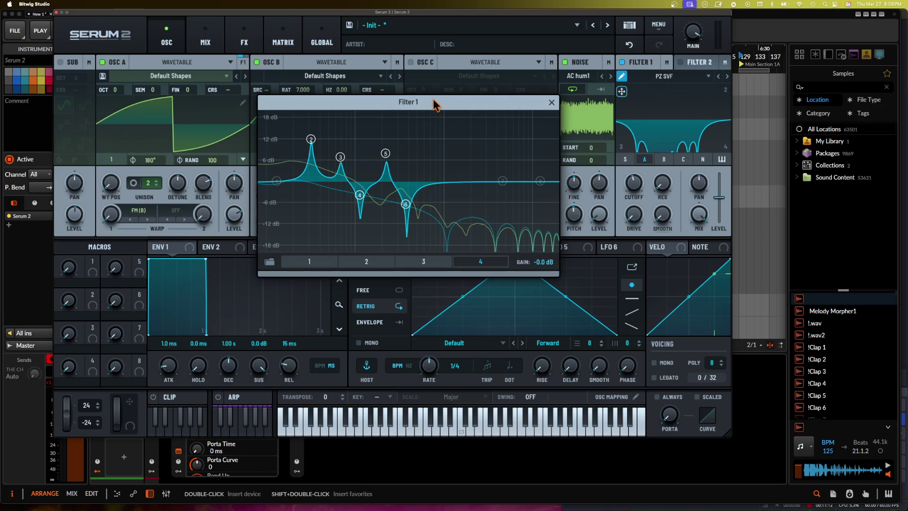
pyautogui.moveTo(502, 181); pyautogui.dragTo(445, 141)
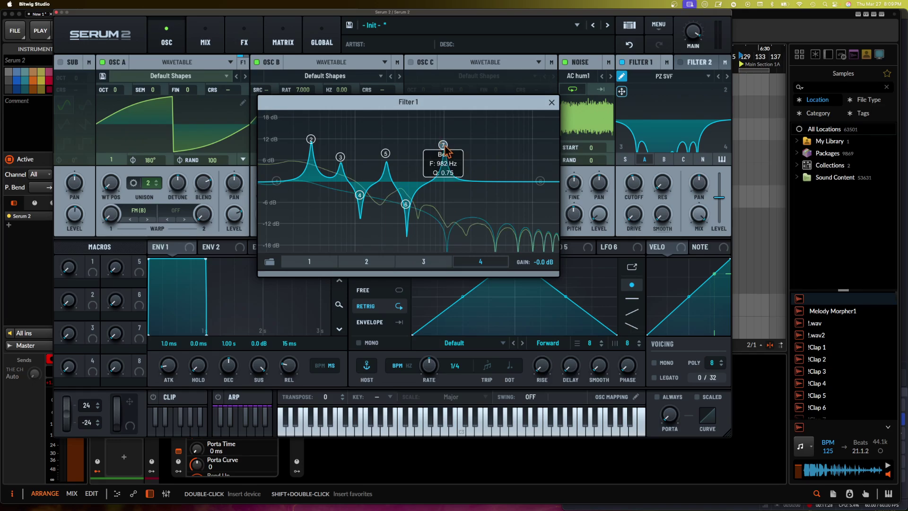
pyautogui.moveTo(443, 145); pyautogui.dragTo(428, 152)
pyautogui.moveTo(540, 180); pyautogui.dragTo(471, 206)
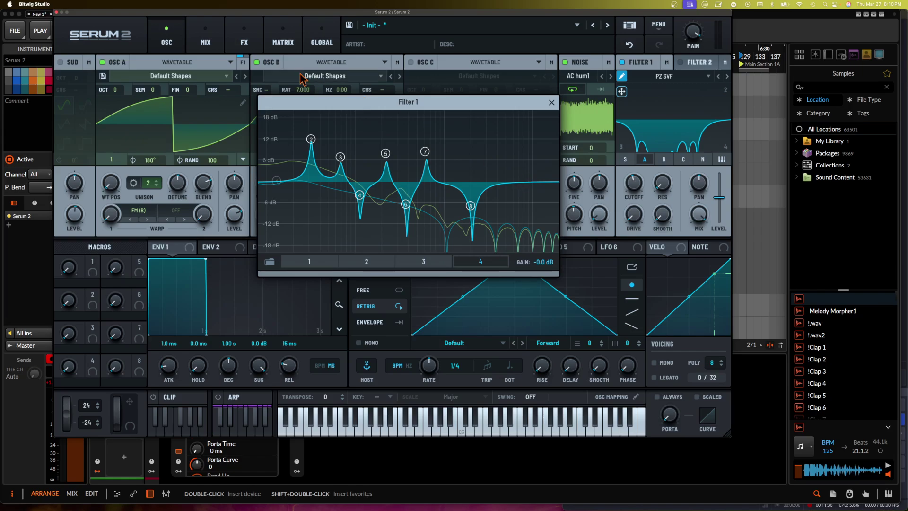
pyautogui.click(551, 102)
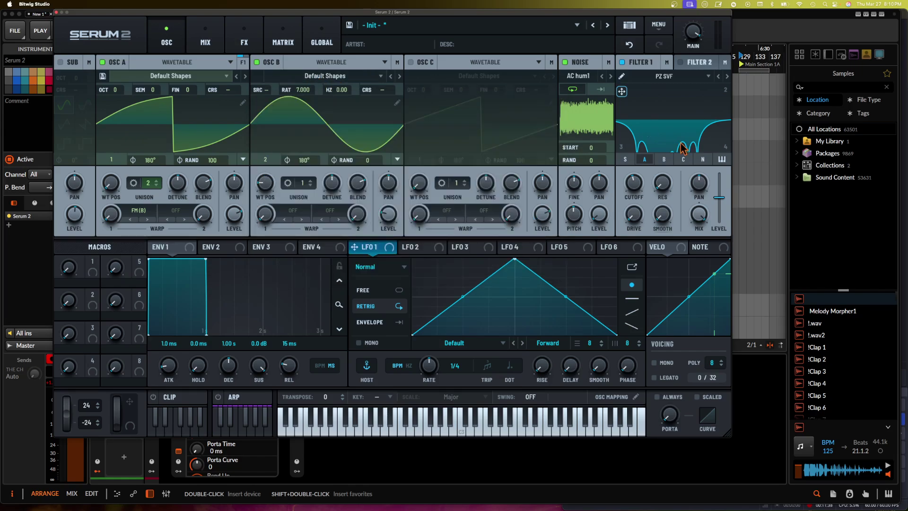
# Step: Raise Filter 1's resonance and move the morph point between the four curves, ending along the upper edge nearer curve 1
pyautogui.moveTo(667, 187); pyautogui.dragTo(663, 123)
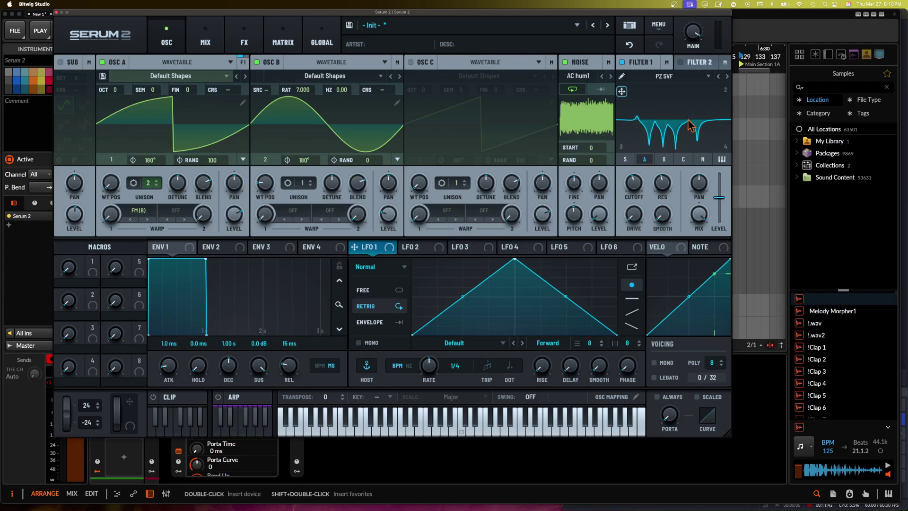
pyautogui.moveTo(621, 92); pyautogui.dragTo(629, 109)
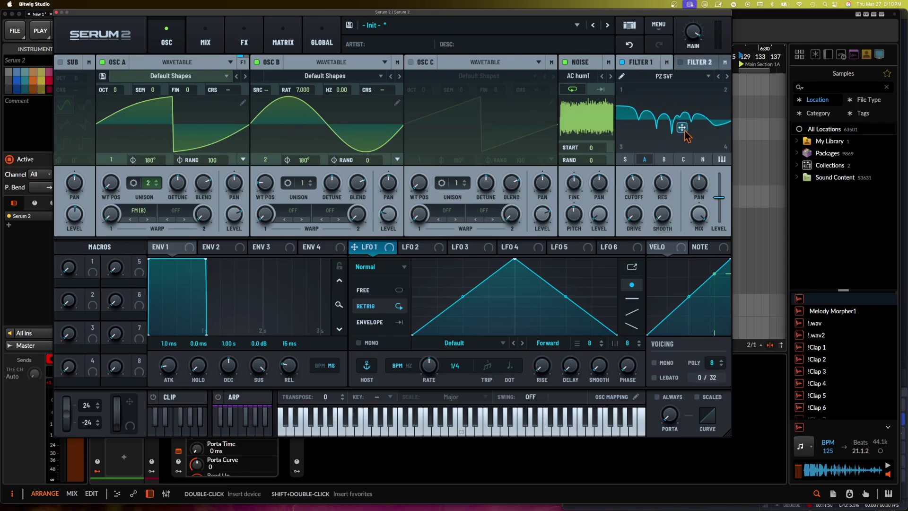
pyautogui.moveTo(643, 131); pyautogui.dragTo(647, 96)
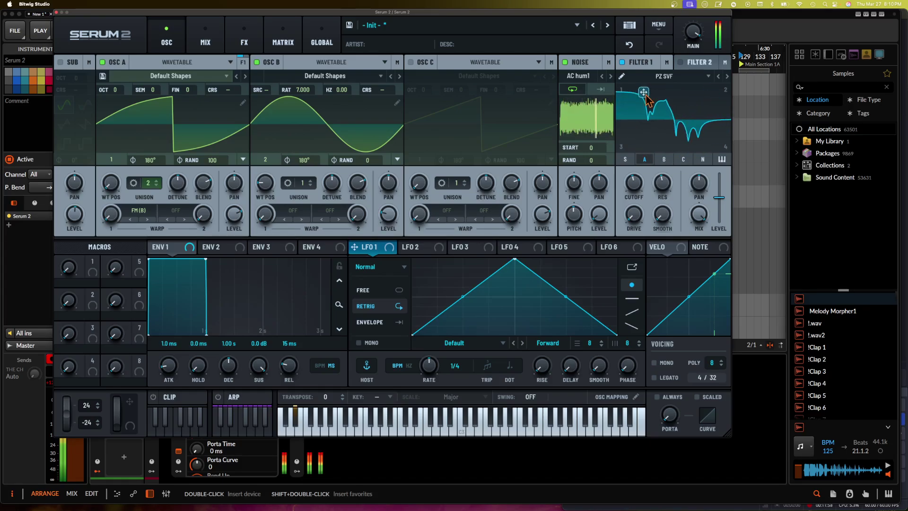
# Step: Move Filter 1's morph point to near curve 3, checking the mixer and effects pages along the way
pyautogui.moveTo(693, 131); pyautogui.dragTo(634, 151)
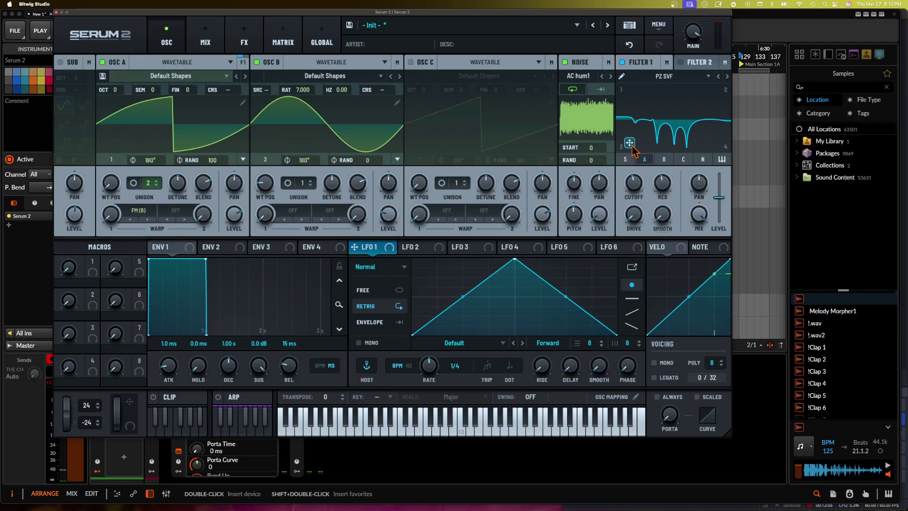
pyautogui.click(205, 42)
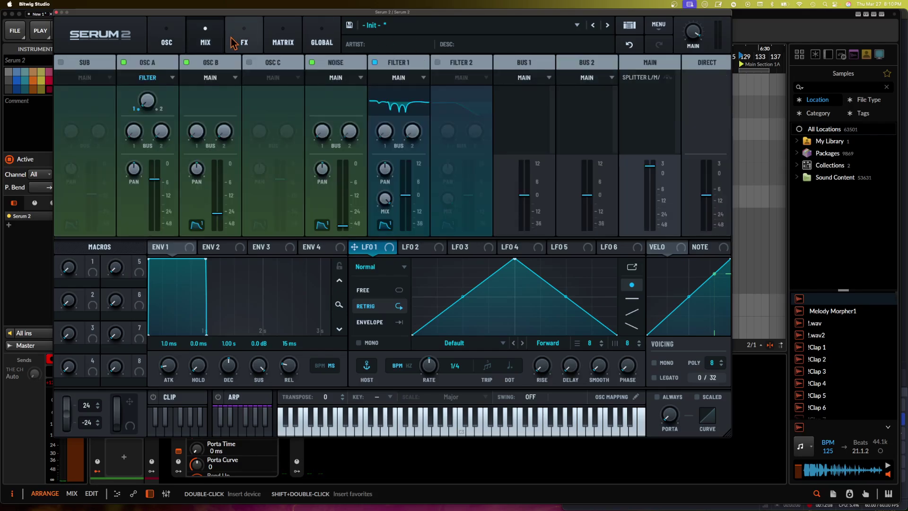
pyautogui.click(244, 42)
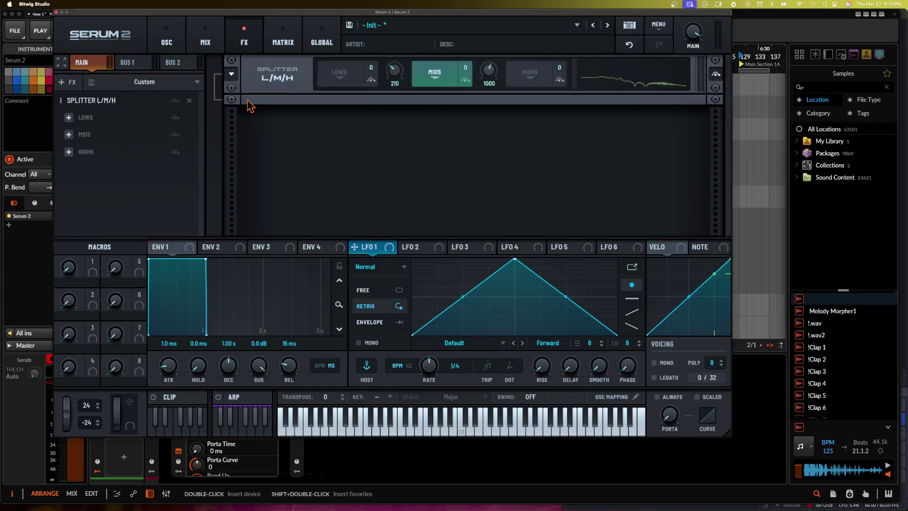
pyautogui.click(166, 42)
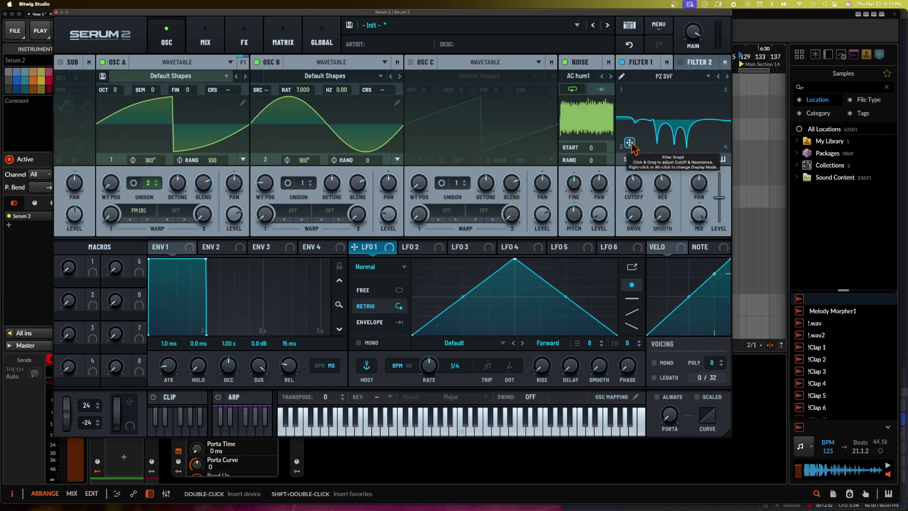
pyautogui.moveTo(633, 148); pyautogui.dragTo(644, 143)
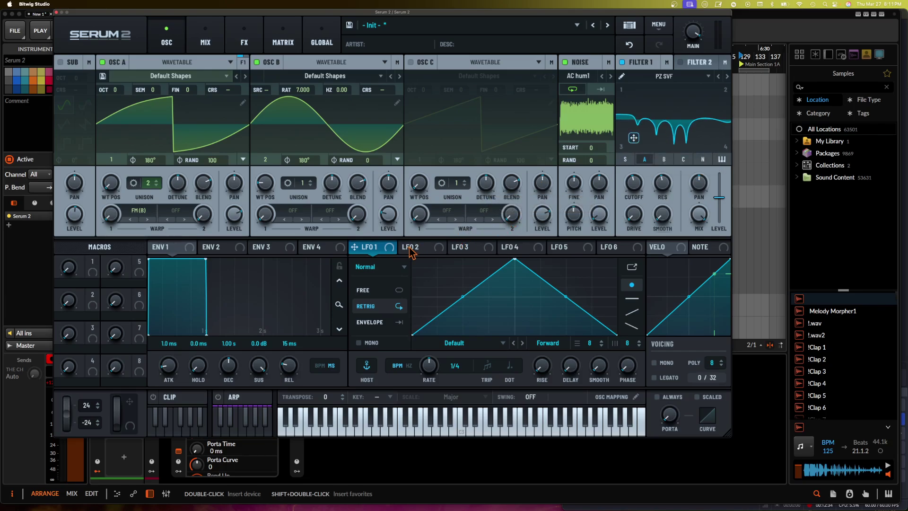
# Step: Shape LFO 1 in Normal mode with a concave rise, an early peak and a bulging fall, then assign it to Filter 1's morph point
pyautogui.click(402, 268)
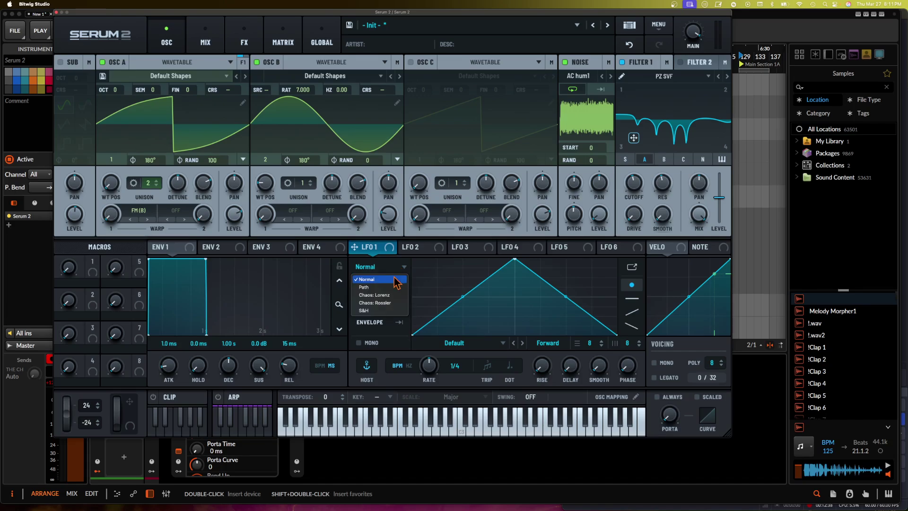
pyautogui.click(396, 283)
pyautogui.moveTo(465, 296); pyautogui.dragTo(494, 322)
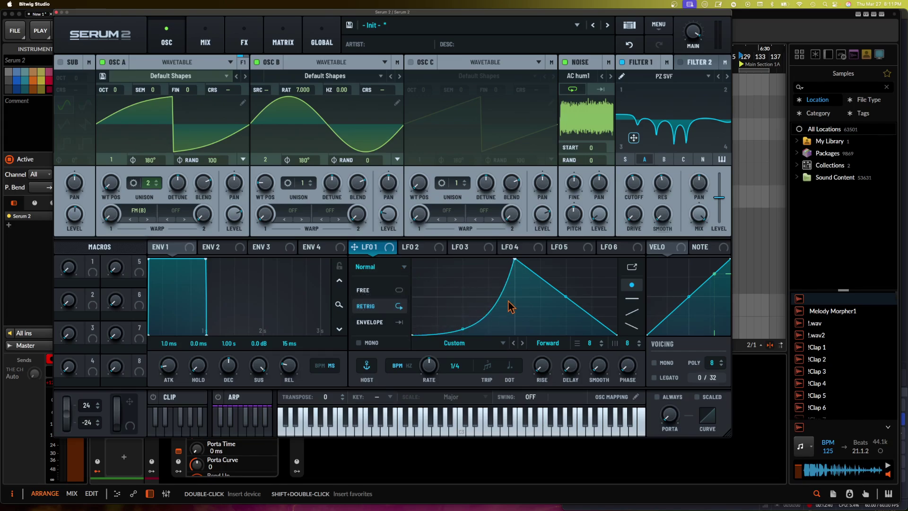
pyautogui.moveTo(514, 260); pyautogui.dragTo(451, 259)
pyautogui.click(378, 268)
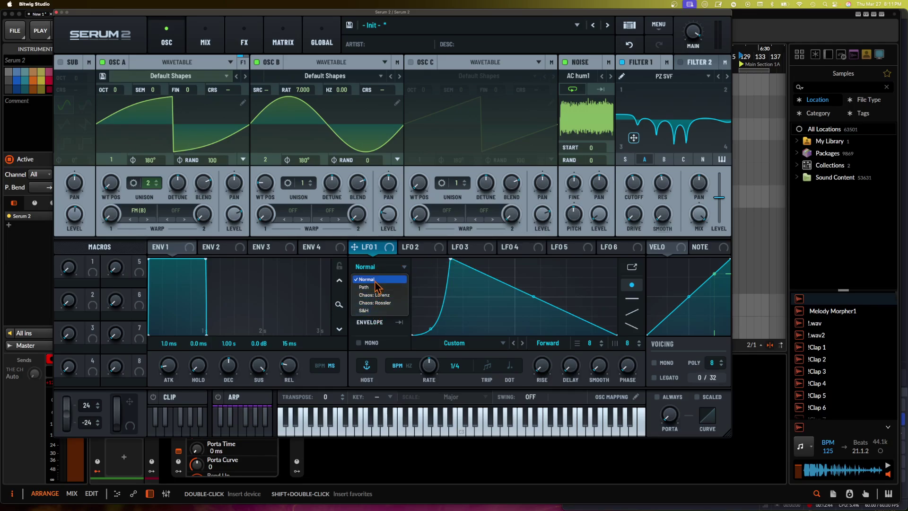
pyautogui.click(522, 294)
pyautogui.moveTo(534, 297); pyautogui.dragTo(528, 283)
pyautogui.moveTo(355, 251); pyautogui.dragTo(626, 142)
# Step: Shape LFO 2 with an earlier peak and curved rise and fall, then assign it to Filter 1's morph point
pyautogui.click(416, 247)
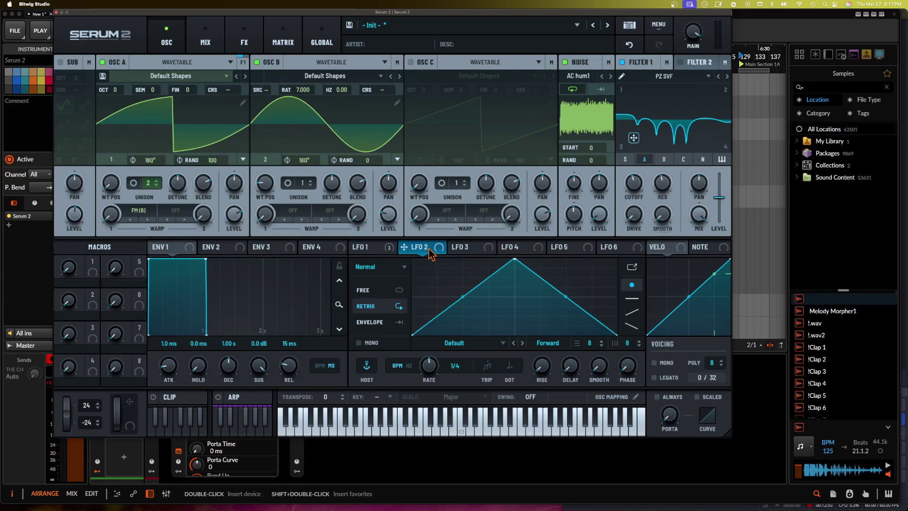
pyautogui.moveTo(513, 260); pyautogui.dragTo(483, 260)
pyautogui.moveTo(447, 296); pyautogui.dragTo(478, 334)
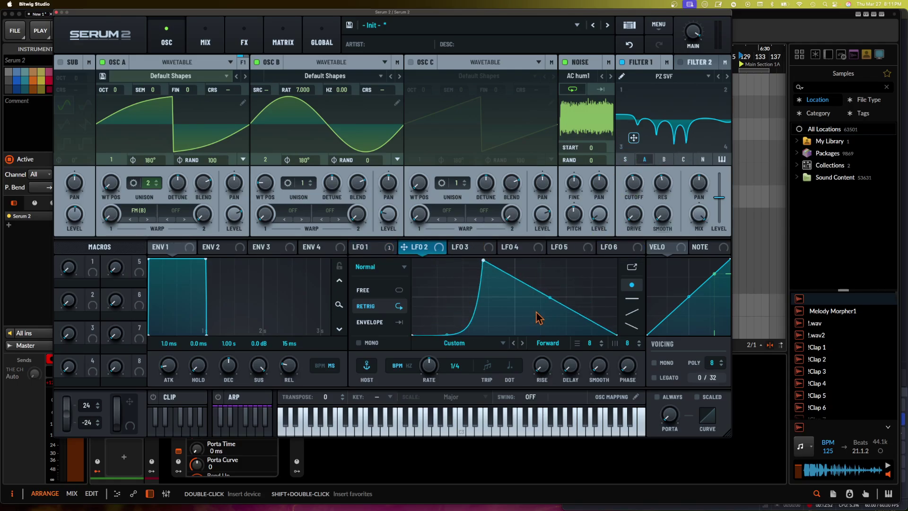
pyautogui.moveTo(550, 296); pyautogui.dragTo(544, 331)
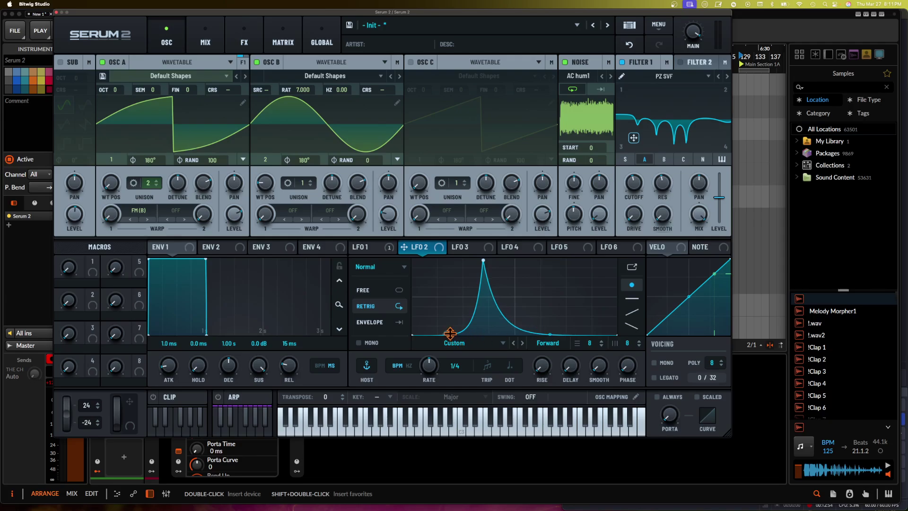
pyautogui.moveTo(450, 331); pyautogui.dragTo(637, 152)
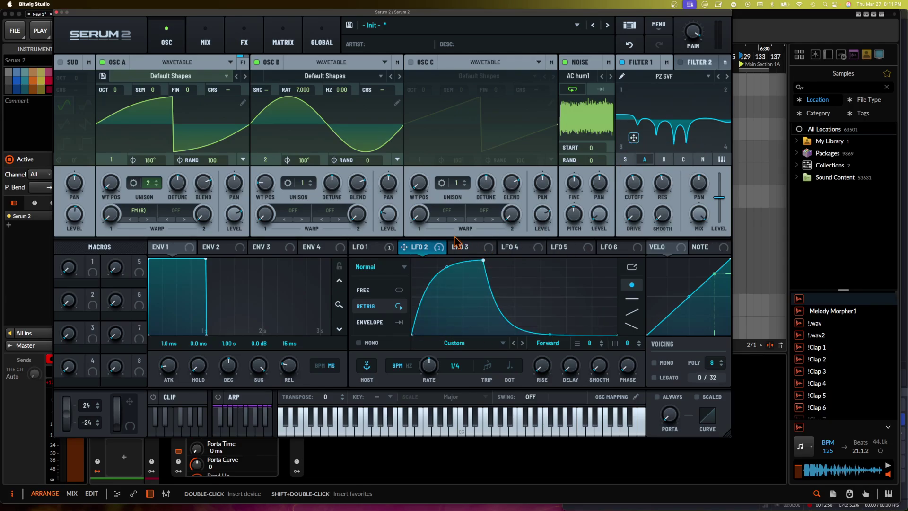
# Step: Assign LFO 2 to Filter 1's mix and audition the modulated sound with pitch bends
pyautogui.click(378, 247)
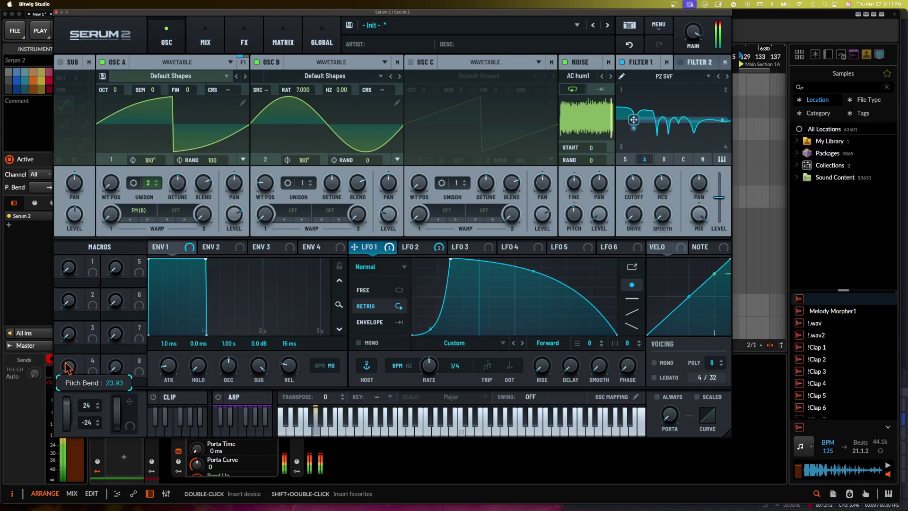
pyautogui.moveTo(60, 352); pyautogui.dragTo(41, 347)
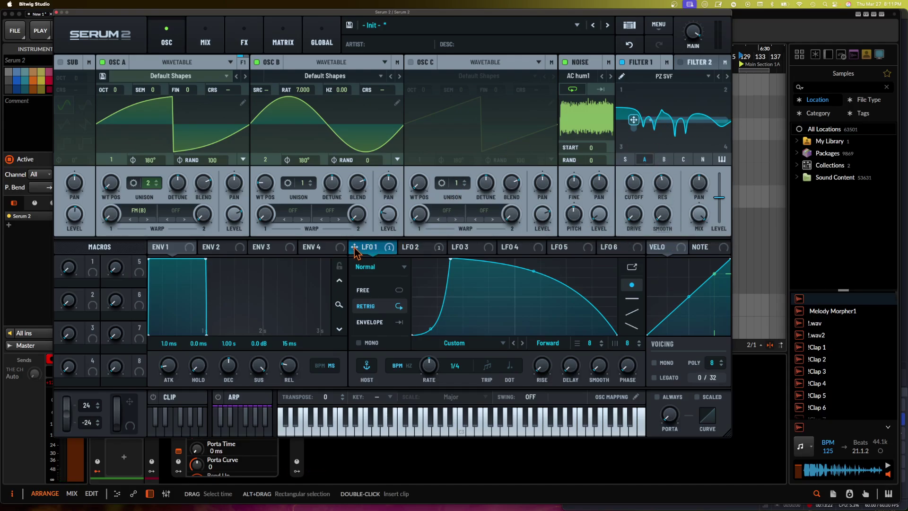
pyautogui.click(417, 249)
pyautogui.moveTo(403, 249); pyautogui.dragTo(687, 228)
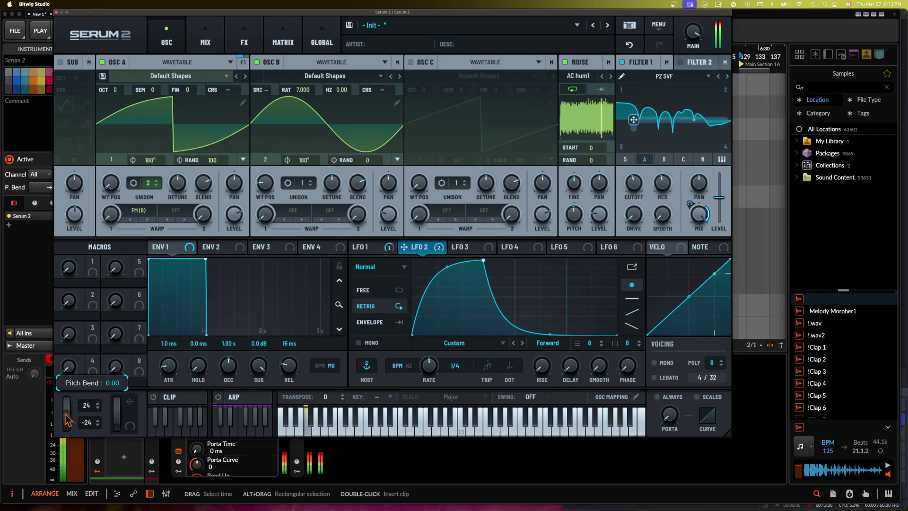
pyautogui.moveTo(65, 413); pyautogui.dragTo(56, 377)
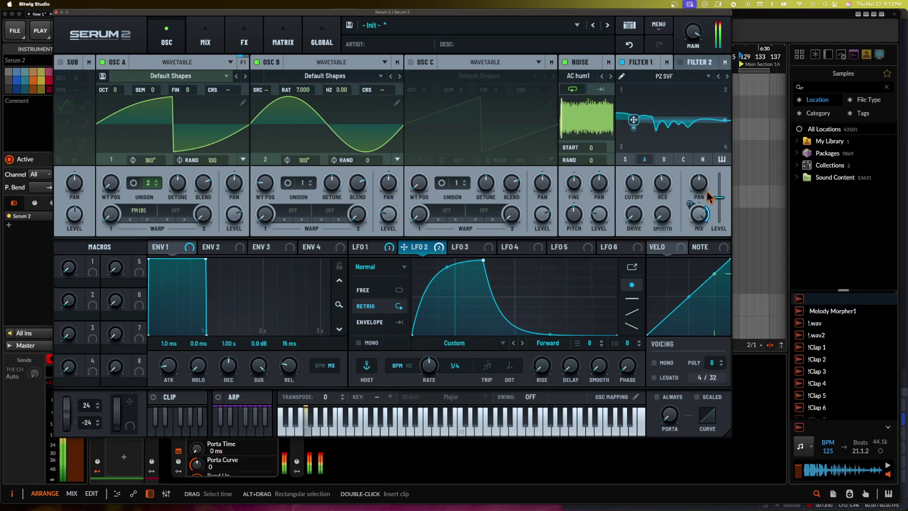
# Step: Assign LFO 3 to Filter 1's cutoff and reduce the modulation depth
pyautogui.click(453, 248)
pyautogui.moveTo(453, 248); pyautogui.dragTo(625, 185)
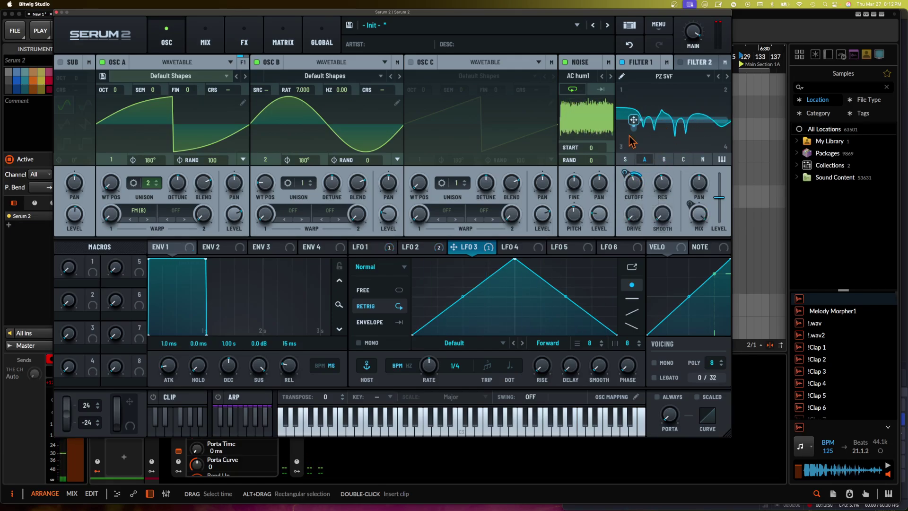
pyautogui.moveTo(625, 173); pyautogui.dragTo(618, 194)
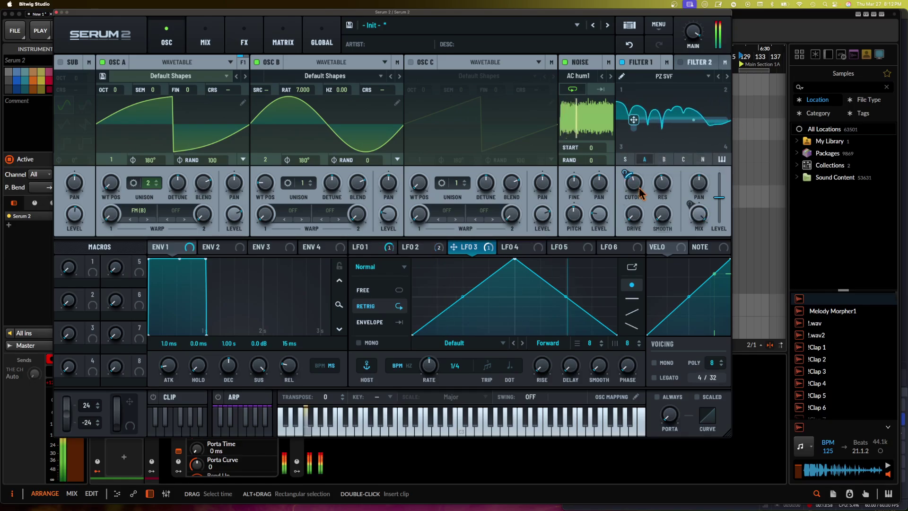
# Step: Fine-tune Filter 1's cutoff, drive and resonance while auditioning the patch with a pitch bend
pyautogui.moveTo(635, 184); pyautogui.dragTo(635, 175)
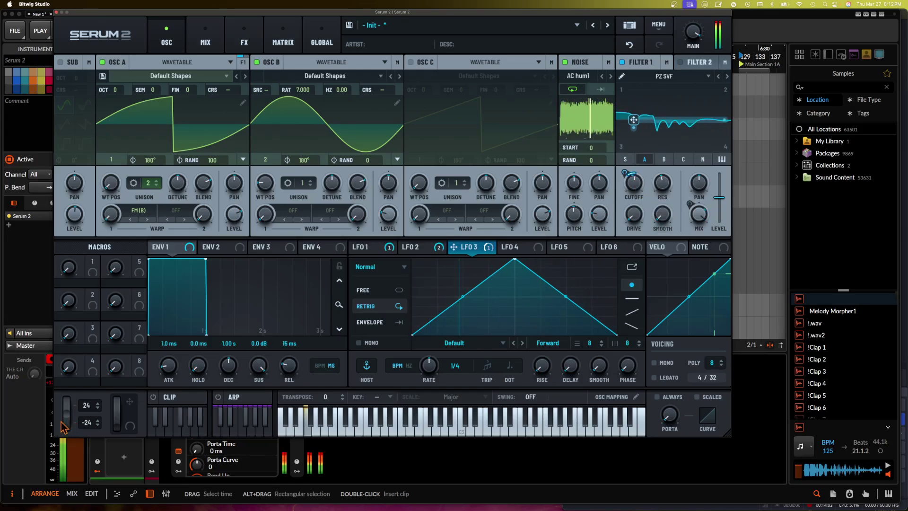
pyautogui.moveTo(67, 413); pyautogui.dragTo(55, 366)
pyautogui.moveTo(634, 215); pyautogui.dragTo(611, 225)
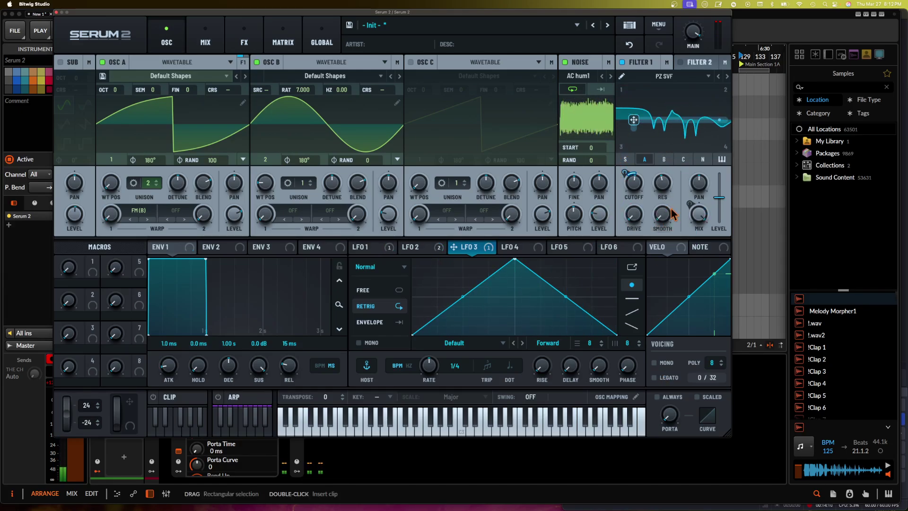
pyautogui.moveTo(667, 194)
pyautogui.mouseDown()
pyautogui.moveTo(661, 176)
pyautogui.moveTo(657, 192)
pyautogui.moveTo(658, 179)
pyautogui.mouseUp()
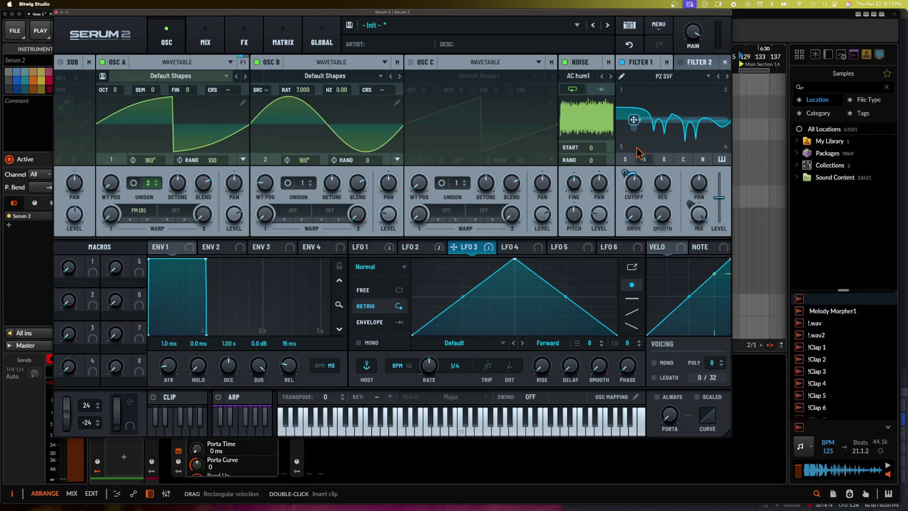
# Step: Enable Filter 2, feed it from OSC A and OSC B, and set its type to Band 24
pyautogui.click(702, 65)
pyautogui.click(682, 62)
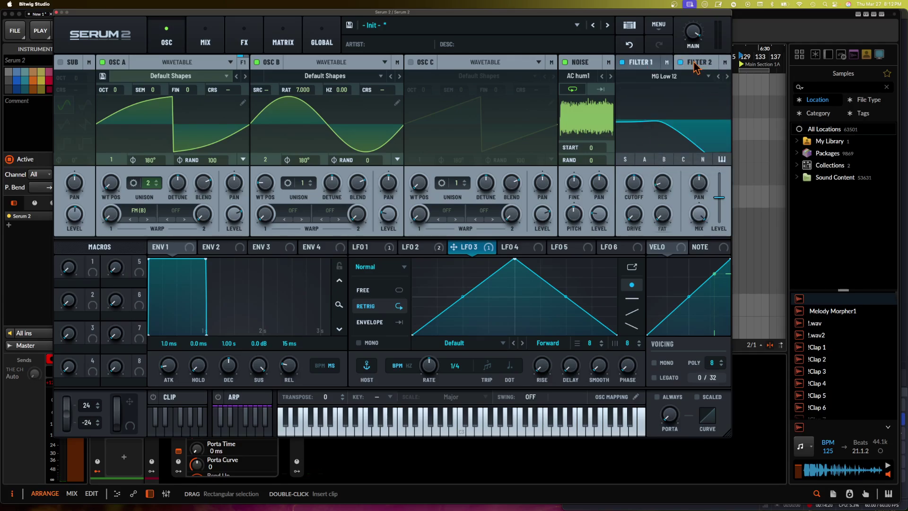
pyautogui.click(644, 160)
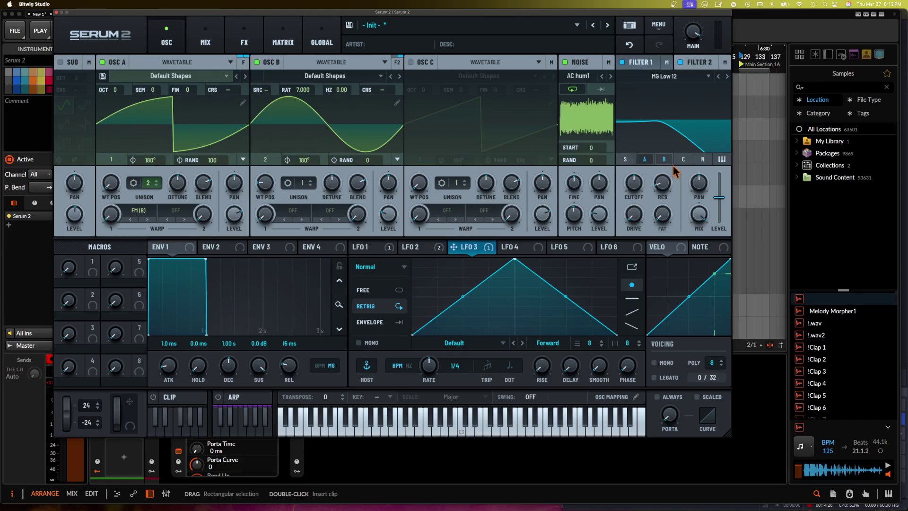
pyautogui.click(670, 79)
pyautogui.moveTo(667, 88)
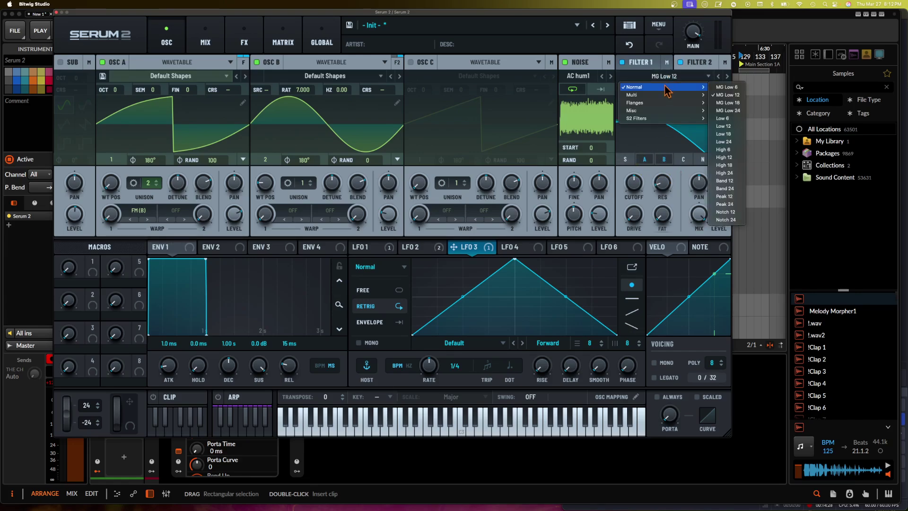
pyautogui.click(726, 189)
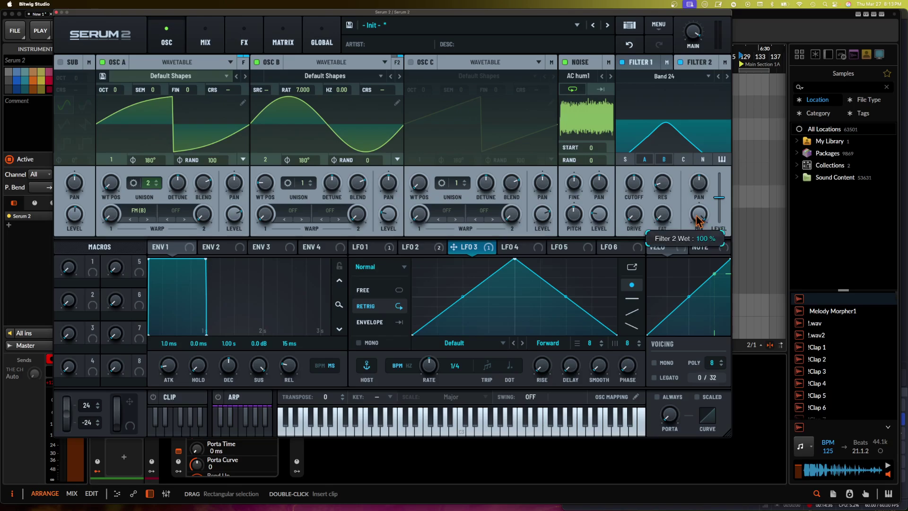
# Step: Adjust Filter 2's mix, lower its cutoff and assign LFO 1 to that cutoff
pyautogui.moveTo(699, 215); pyautogui.dragTo(697, 221)
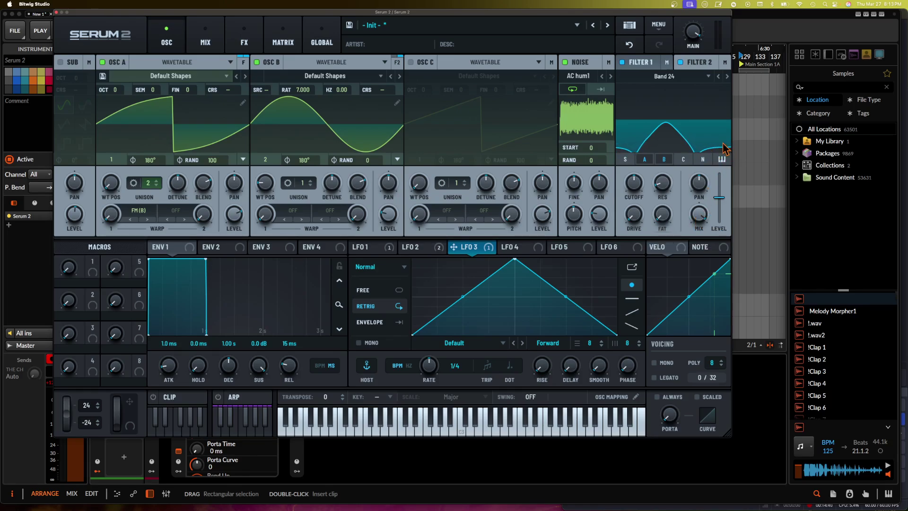
pyautogui.moveTo(635, 195); pyautogui.dragTo(632, 203)
pyautogui.click(370, 247)
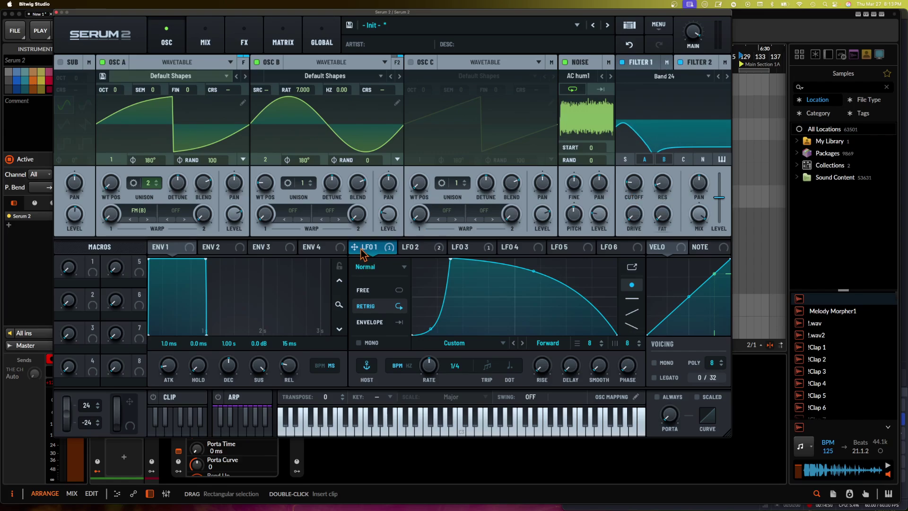
pyautogui.moveTo(362, 251); pyautogui.dragTo(621, 199)
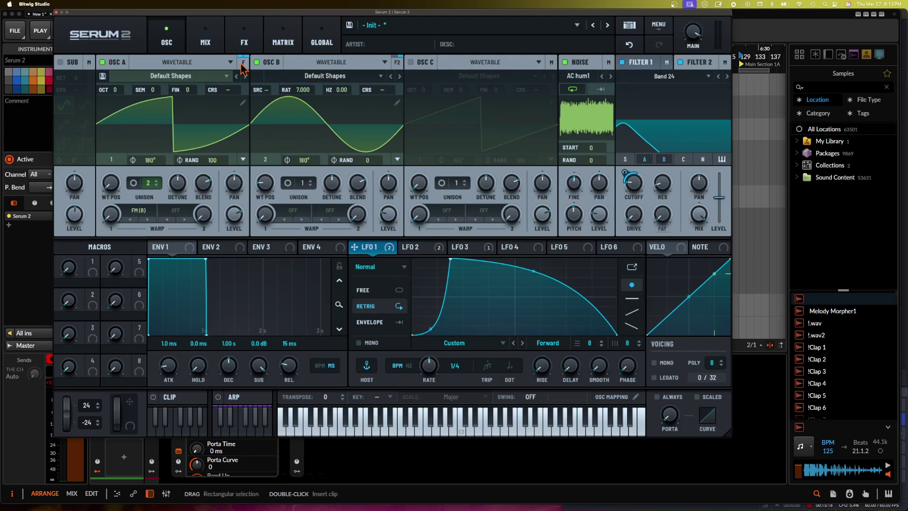
# Step: Route the noise oscillator's output to Filter in the mixer and return to the oscillator page
pyautogui.click(205, 42)
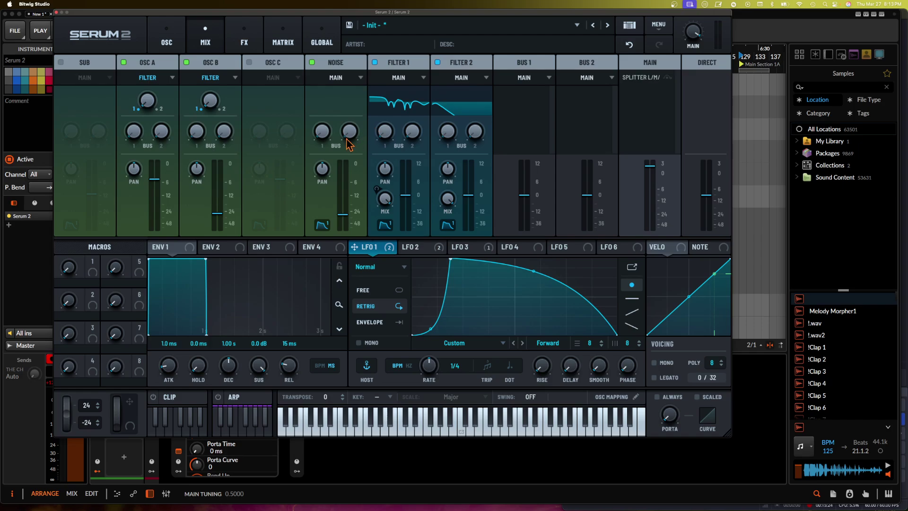
pyautogui.click(337, 78)
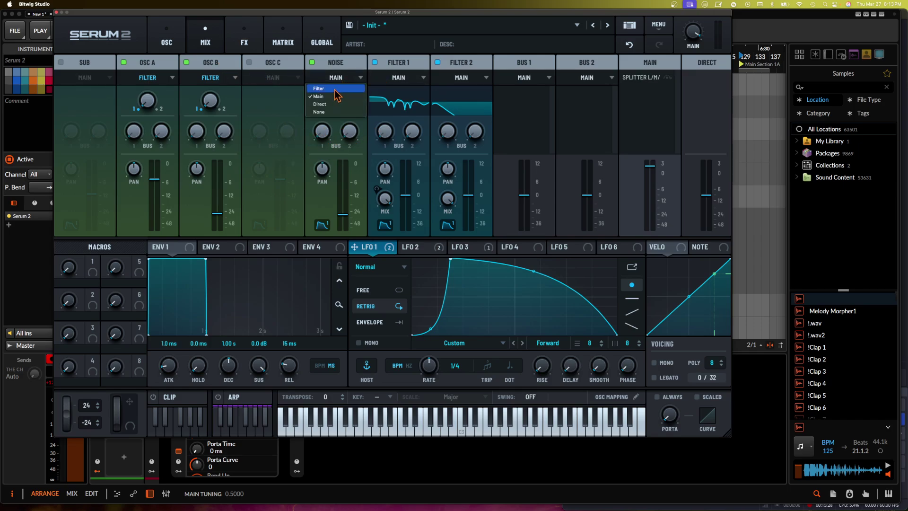
pyautogui.click(336, 95)
pyautogui.click(161, 46)
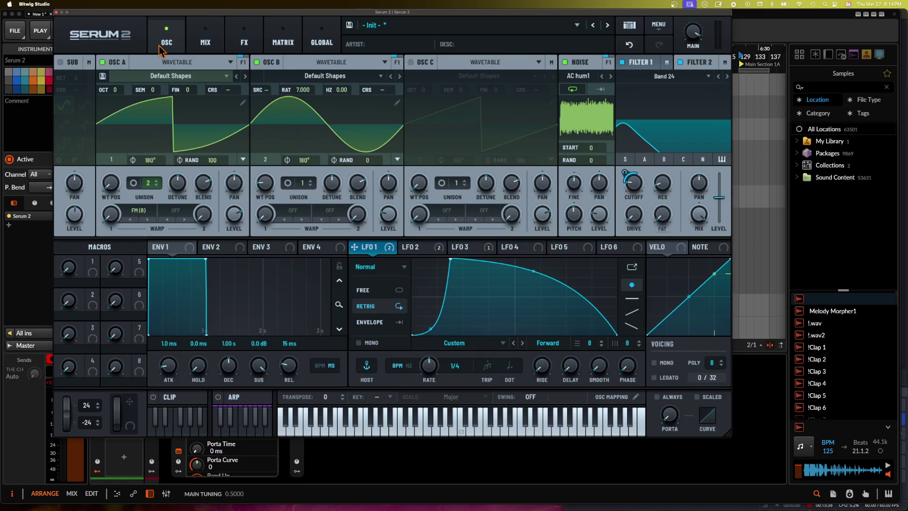
# Step: Review the effects page and adjust OSC B's balance between Filter 1 and Filter 2 in the mixer
pyautogui.click(234, 34)
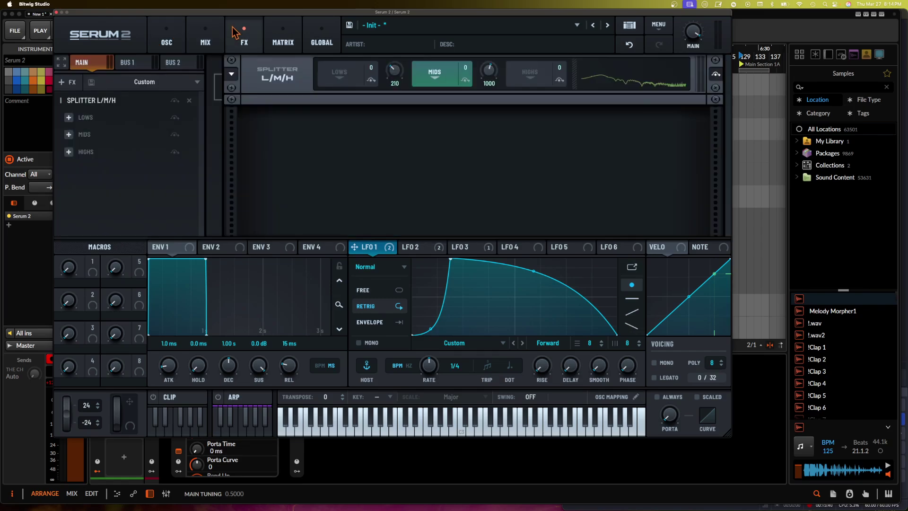
pyautogui.click(206, 37)
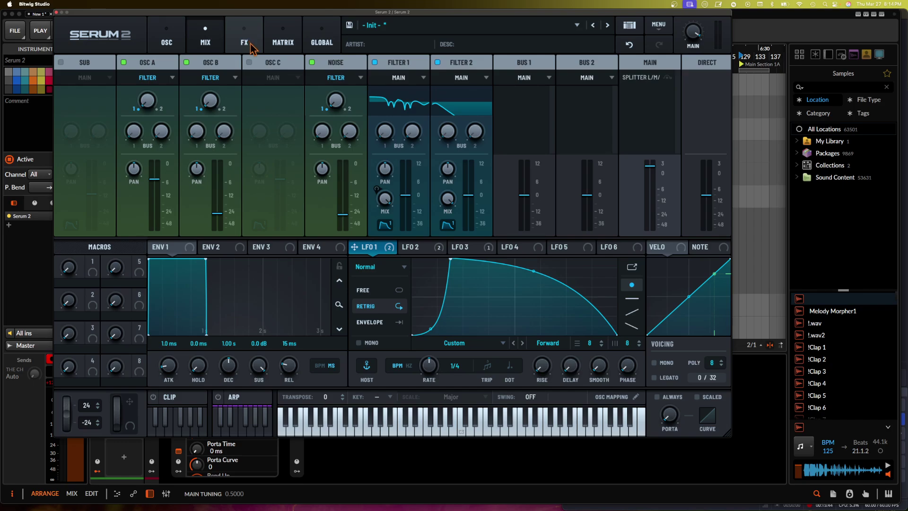
pyautogui.moveTo(209, 102)
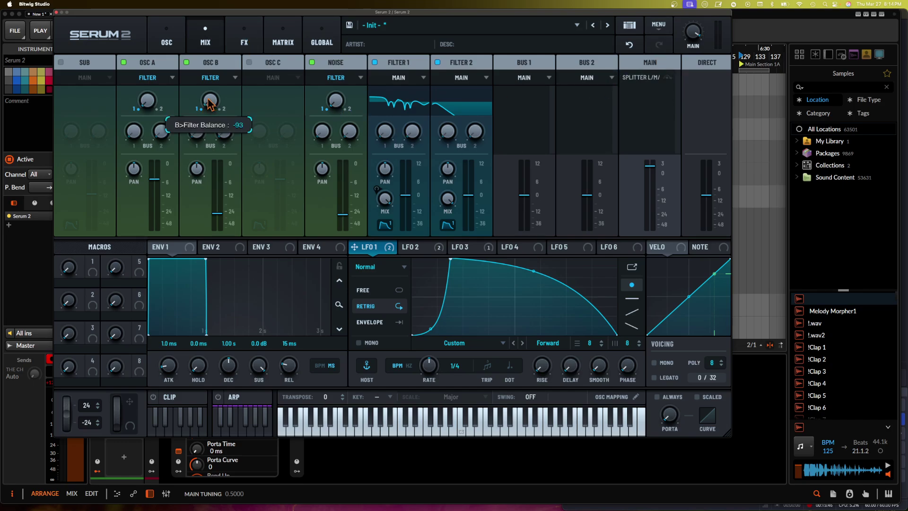
pyautogui.moveTo(209, 102); pyautogui.dragTo(214, 29)
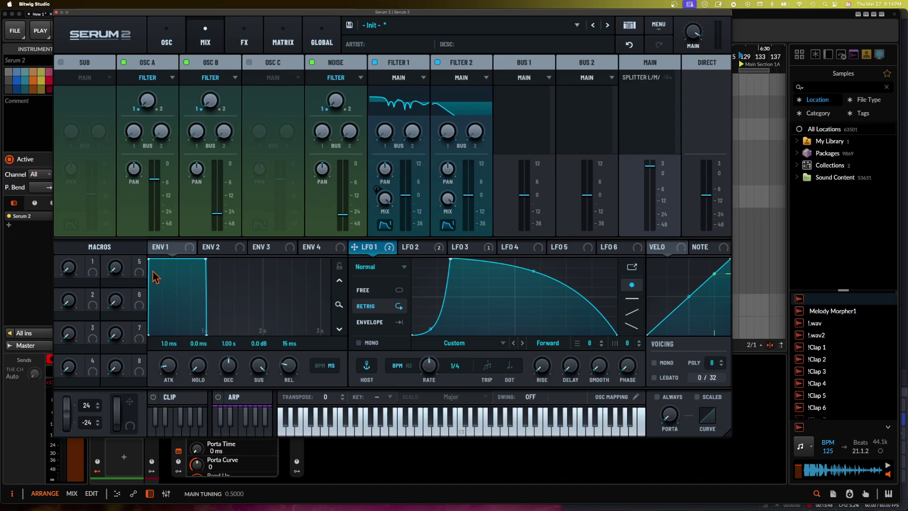
# Step: Assign Macro 1 to the filter balance of OSC A, OSC B and Noise in the mixer, and rename it FILTER SPECTRUM
pyautogui.moveTo(93, 261); pyautogui.dragTo(142, 93)
pyautogui.moveTo(93, 261); pyautogui.dragTo(209, 109)
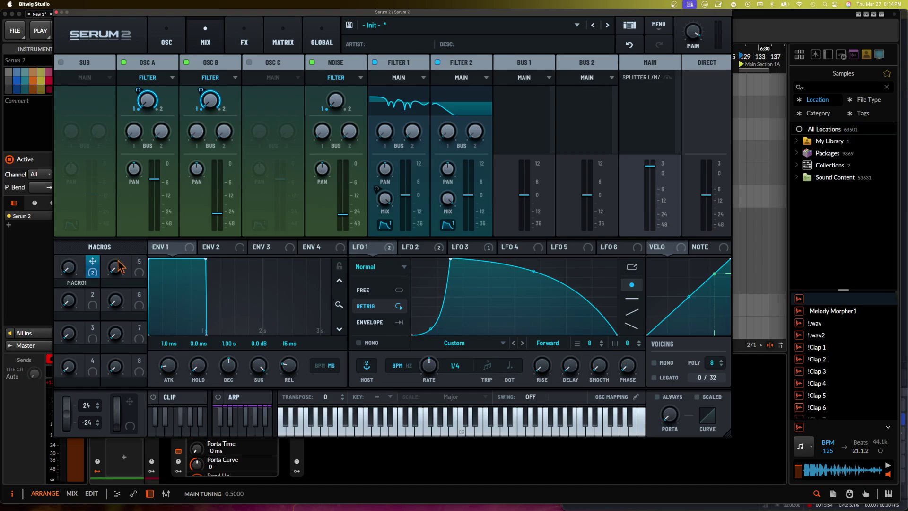
pyautogui.moveTo(92, 262); pyautogui.dragTo(336, 100)
pyautogui.click(164, 41)
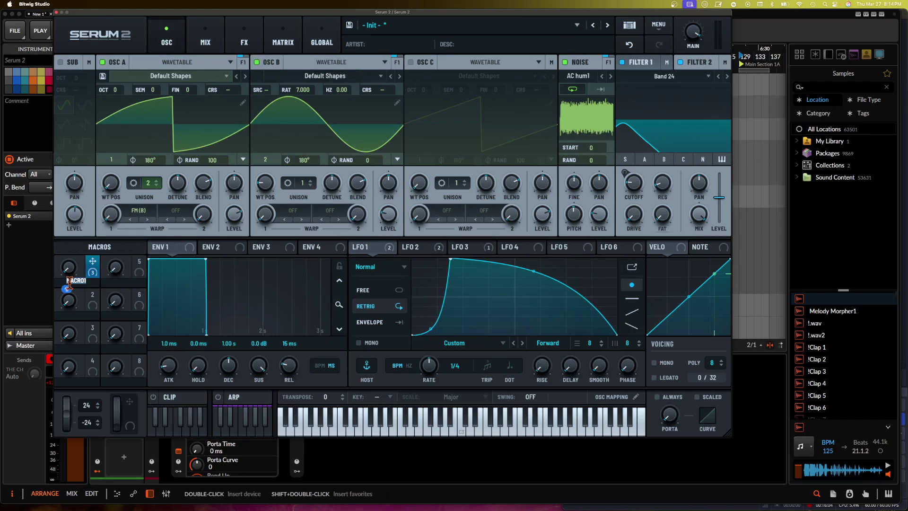
pyautogui.write('FILTER SPECTRUM')
pyautogui.press('Return')
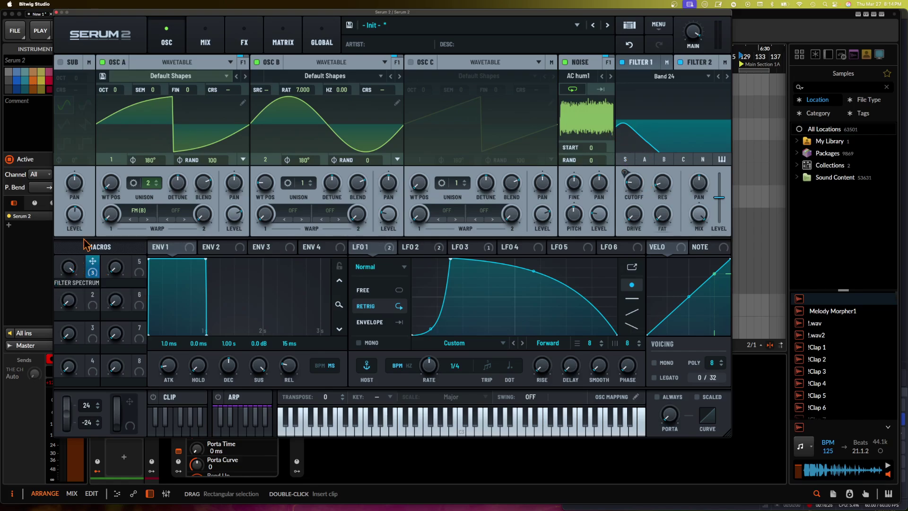
# Step: Try the S&H type on LFO 1 and LFO 2, with LFO 2 in Retrig mode
pyautogui.click(385, 273)
pyautogui.click(364, 311)
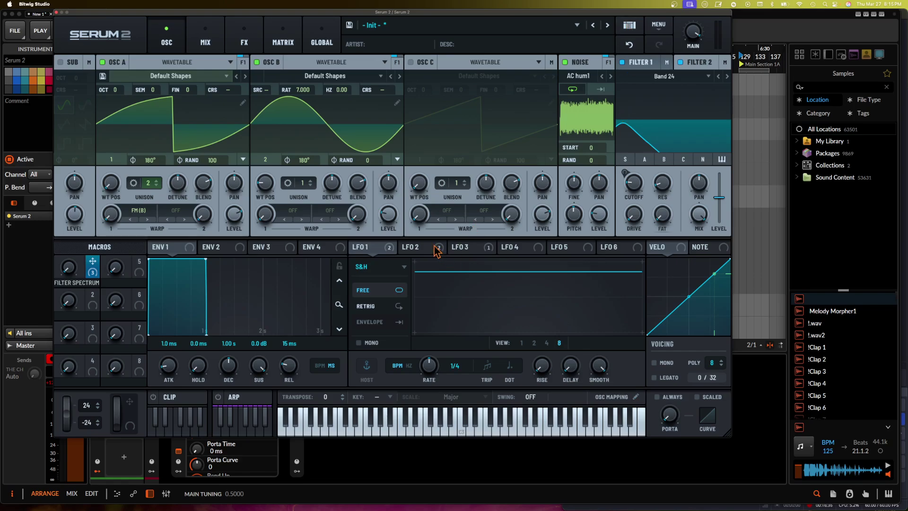
pyautogui.click(374, 267)
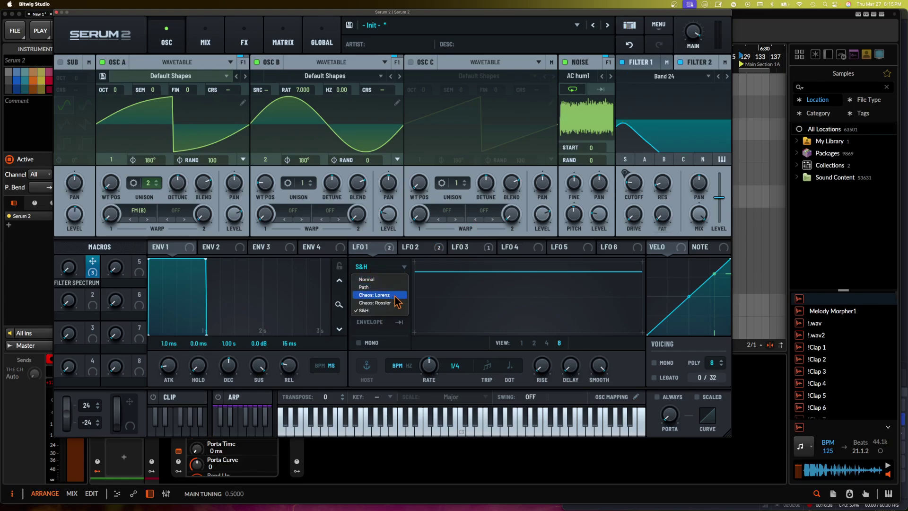
pyautogui.click(391, 270)
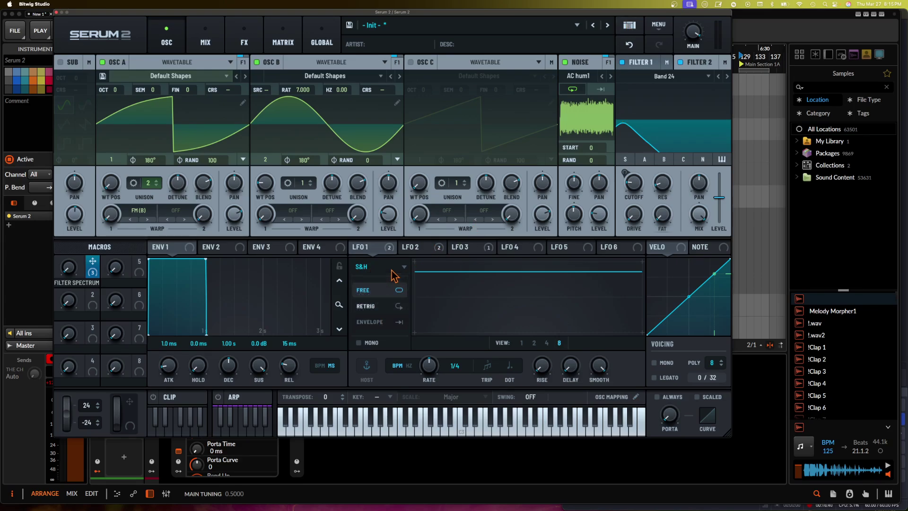
pyautogui.click(412, 251)
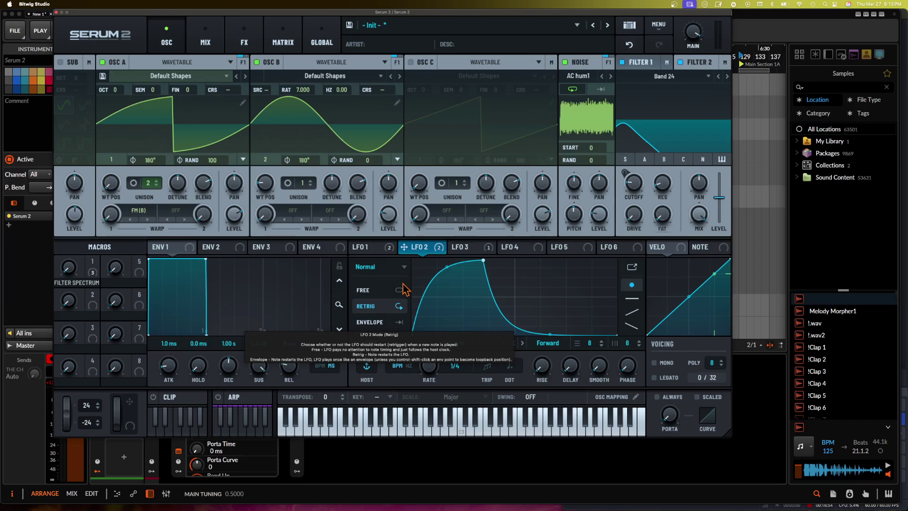
pyautogui.click(391, 266)
pyautogui.click(374, 326)
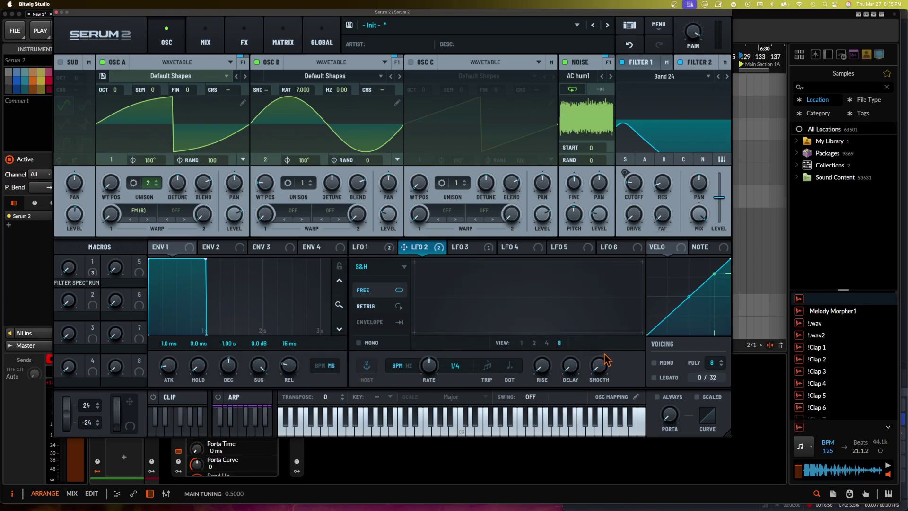
pyautogui.click(396, 306)
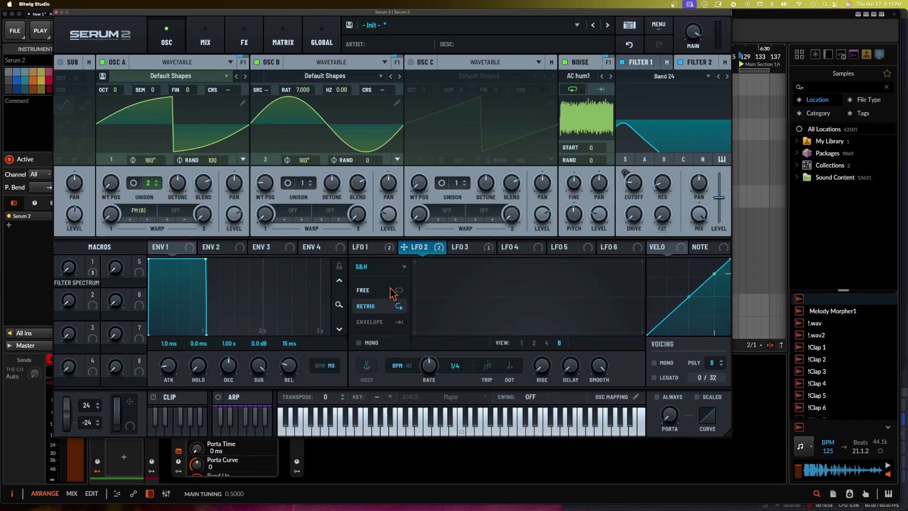
# Step: Set the rate of LFO 1 to 1/16 and the rate of LFO 2 to 1/8
pyautogui.click(369, 247)
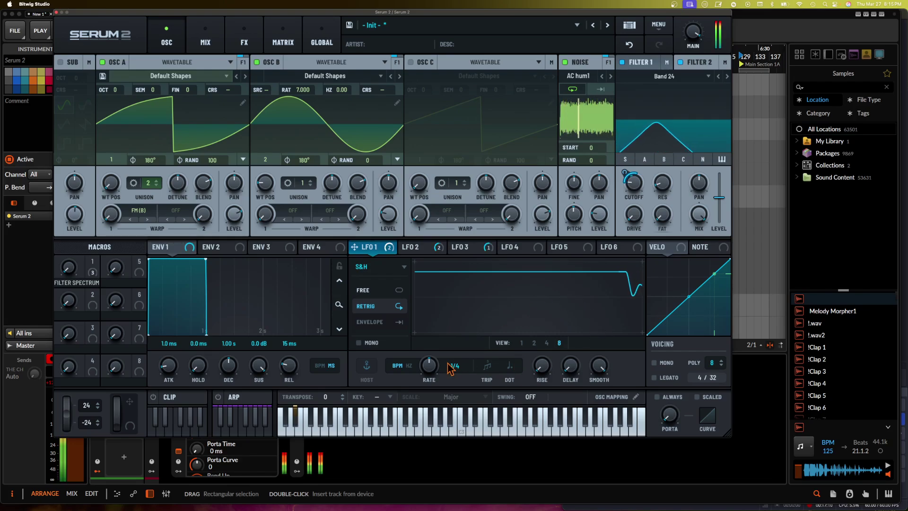
pyautogui.moveTo(426, 381); pyautogui.dragTo(429, 364)
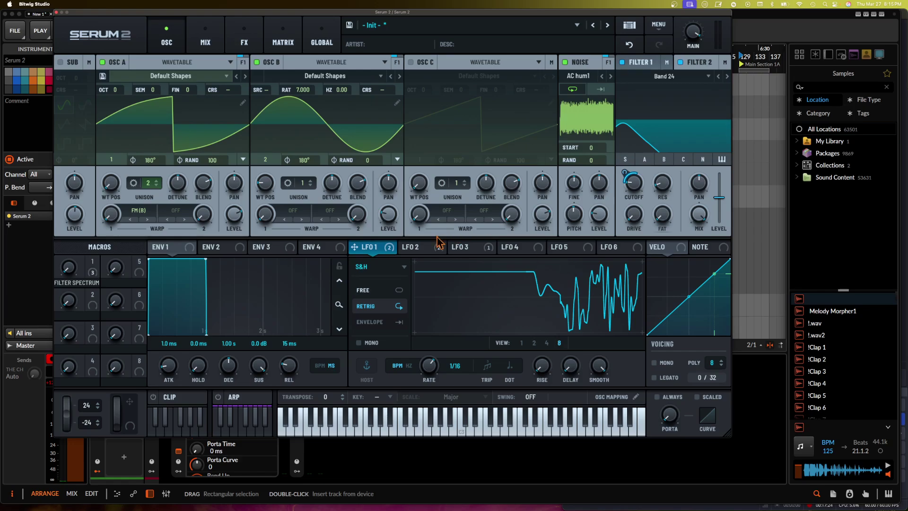
pyautogui.click(426, 247)
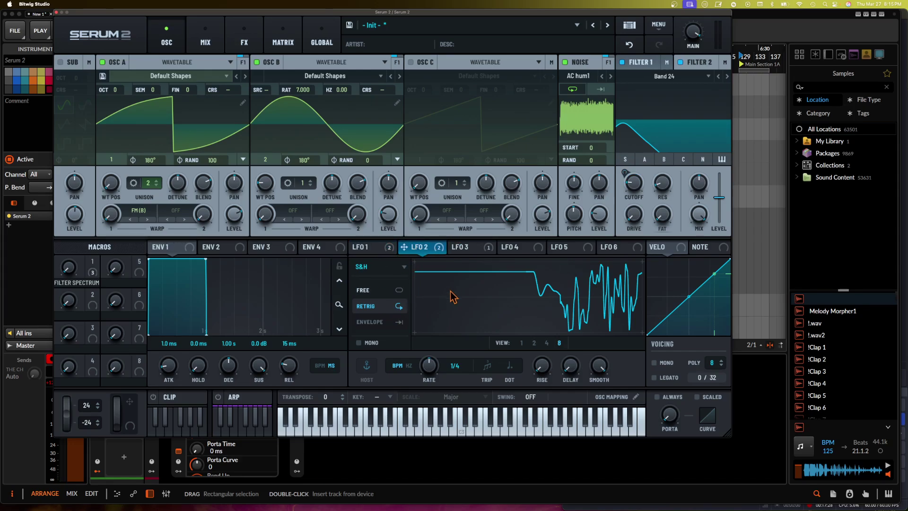
pyautogui.click(355, 250)
pyautogui.click(475, 251)
pyautogui.click(416, 249)
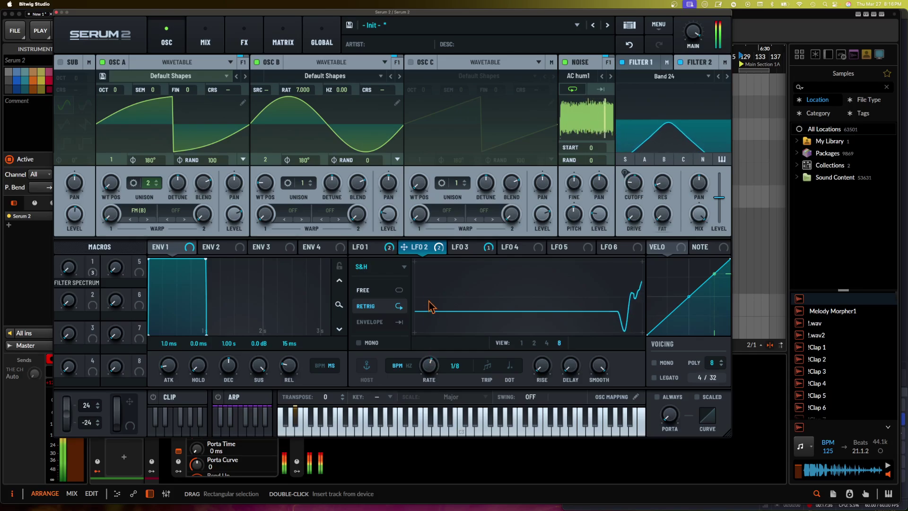
# Step: Return the type of LFO 1 and LFO 2 to Normal
pyautogui.click(373, 248)
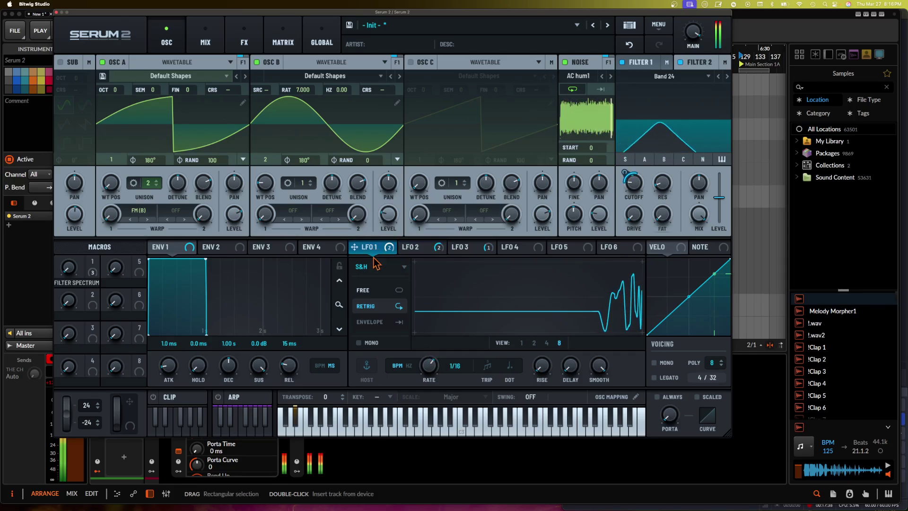
pyautogui.click(373, 267)
pyautogui.click(373, 279)
pyautogui.click(410, 249)
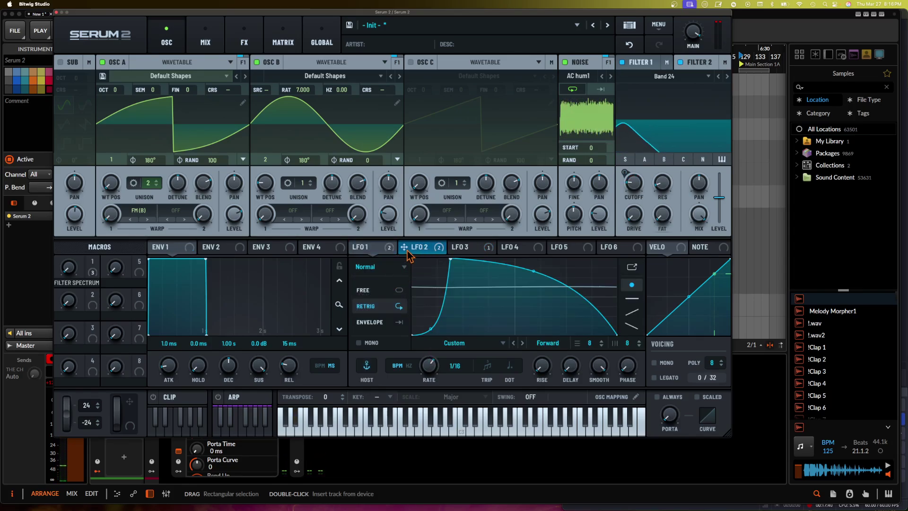
pyautogui.click(382, 268)
pyautogui.click(381, 280)
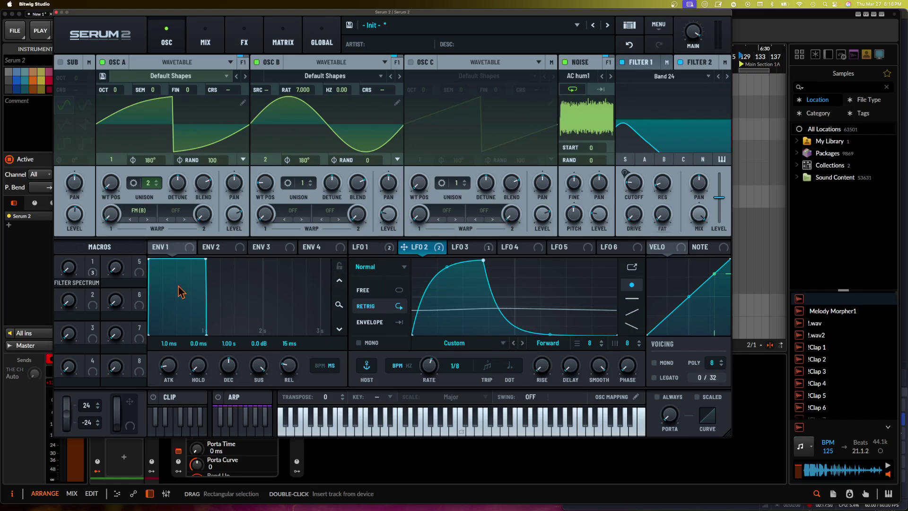
# Step: Try to assign Macro 2 to LFO 2's type, and set OSC A's random phase to 0
pyautogui.moveTo(92, 298); pyautogui.dragTo(379, 272)
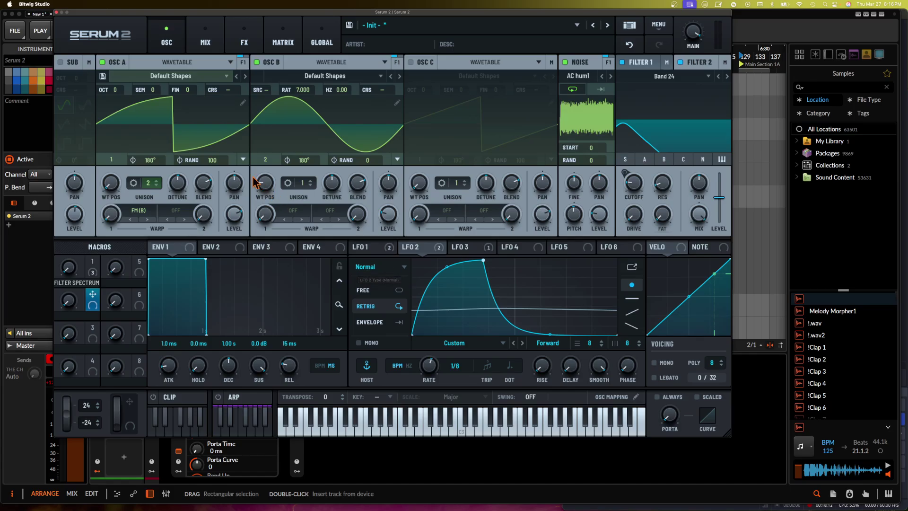
pyautogui.moveTo(189, 159); pyautogui.dragTo(317, 226)
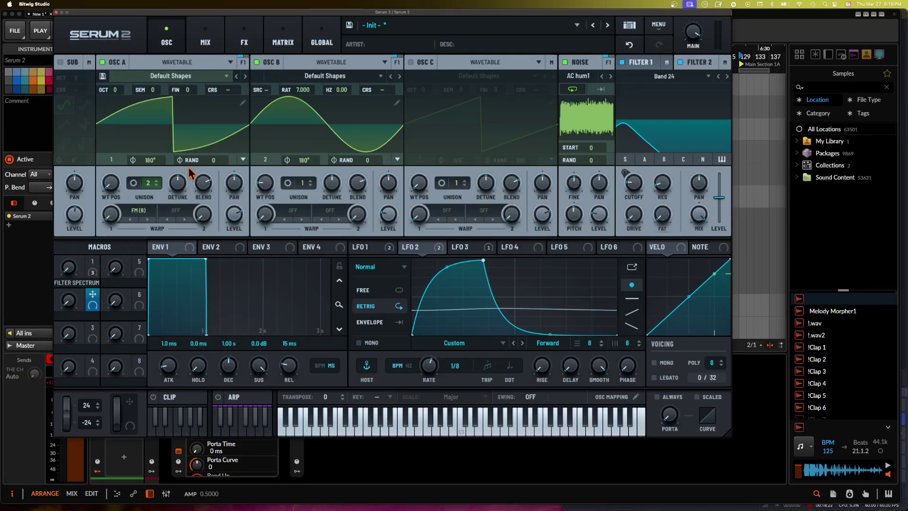
# Step: Close the Serum 2 window and add Phase Plant on a new instrument track below the Serum 2 track
pyautogui.click(56, 13)
pyautogui.click(168, 212)
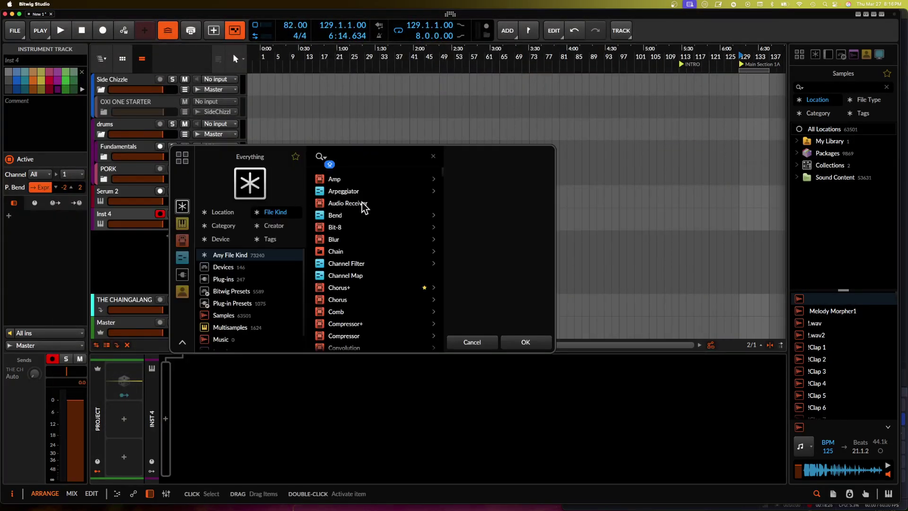
pyautogui.write('PHASE')
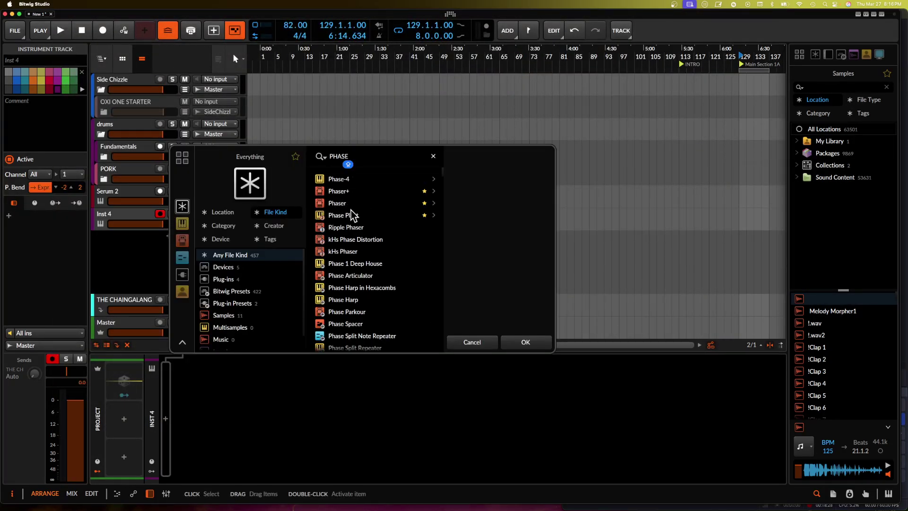
pyautogui.click(352, 216)
pyautogui.click(521, 339)
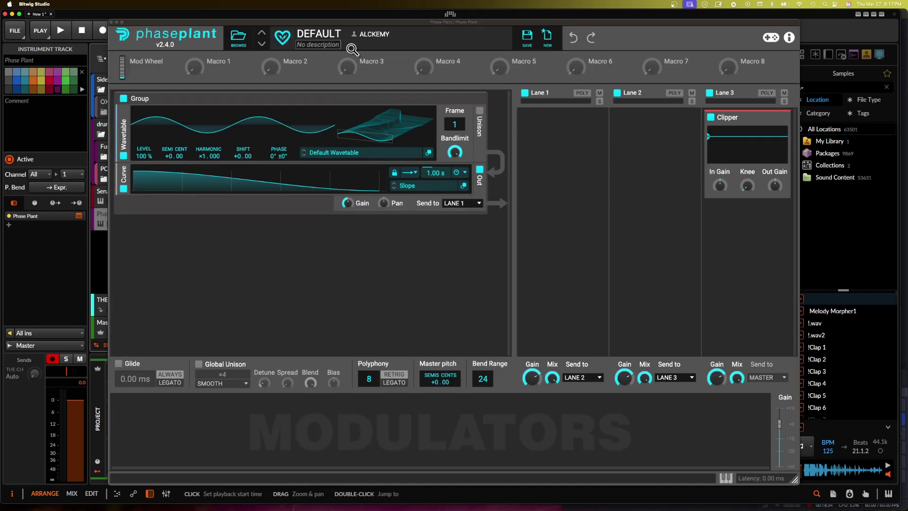
# Step: Search the Phase Plant presets for QUICK, load QUIK N DIRTY 2 and close the preset browser
pyautogui.click(239, 37)
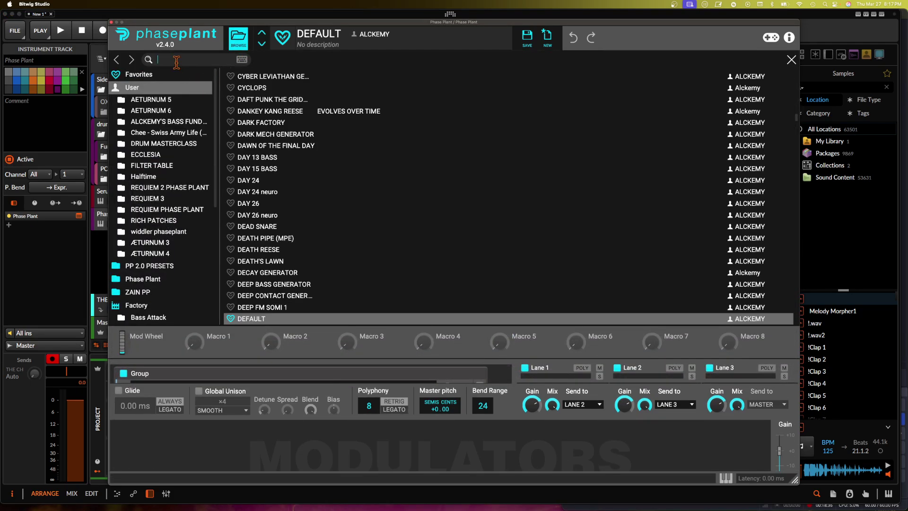
pyautogui.click(177, 61)
pyautogui.write('QUI')
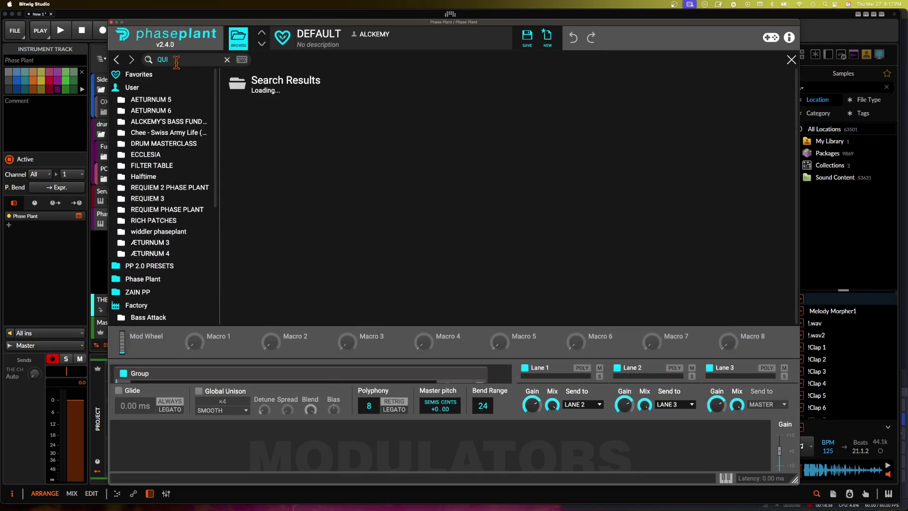
pyautogui.write('CK')
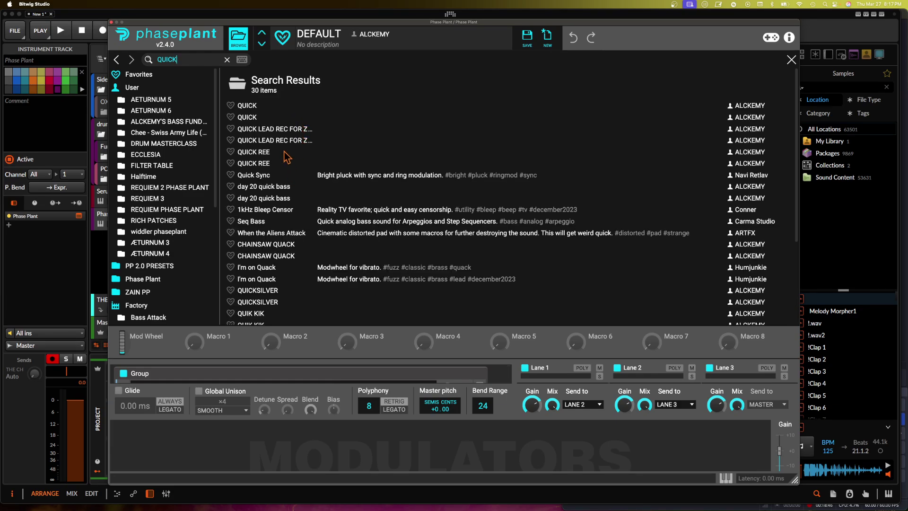
pyautogui.scroll(-3, 280, 131)
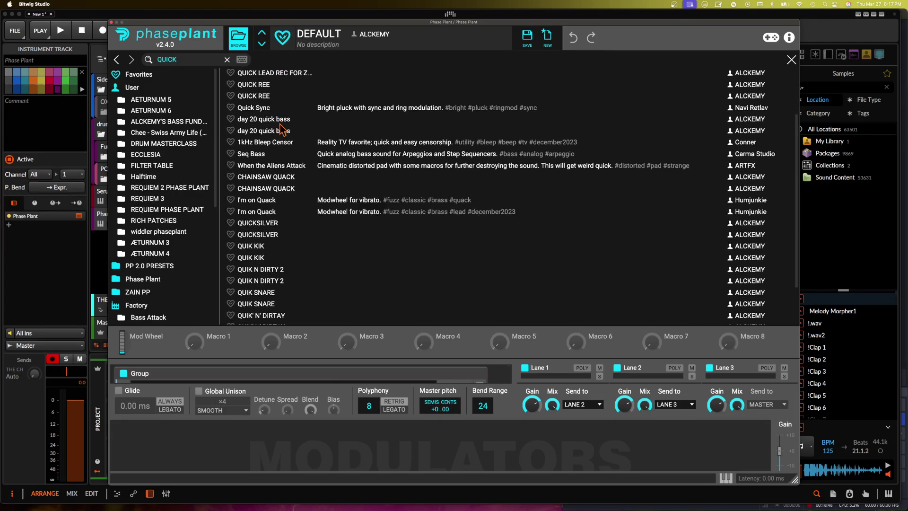
pyautogui.click(268, 269)
pyautogui.click(238, 39)
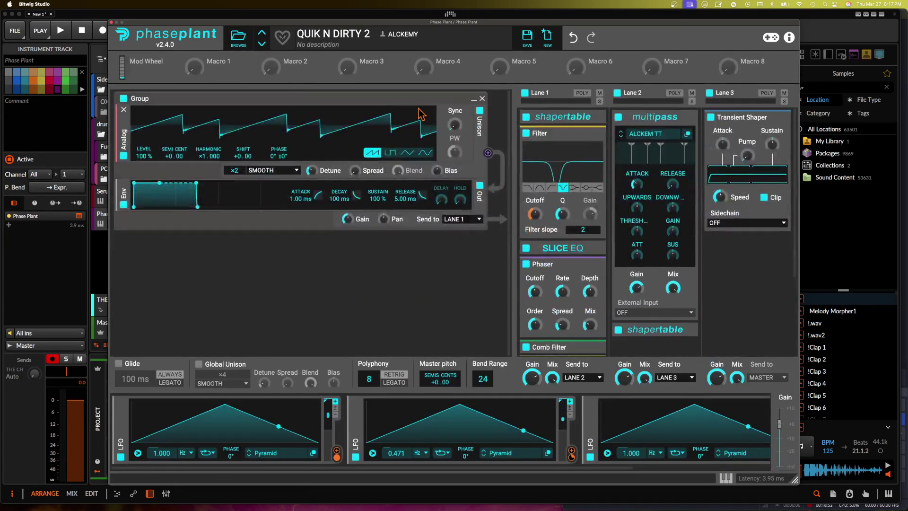
# Step: Examine the preset's effect lanes, including the Shapertable, Slice EQ, Phaser, Comb Filter and Filter snapins
pyautogui.click(594, 118)
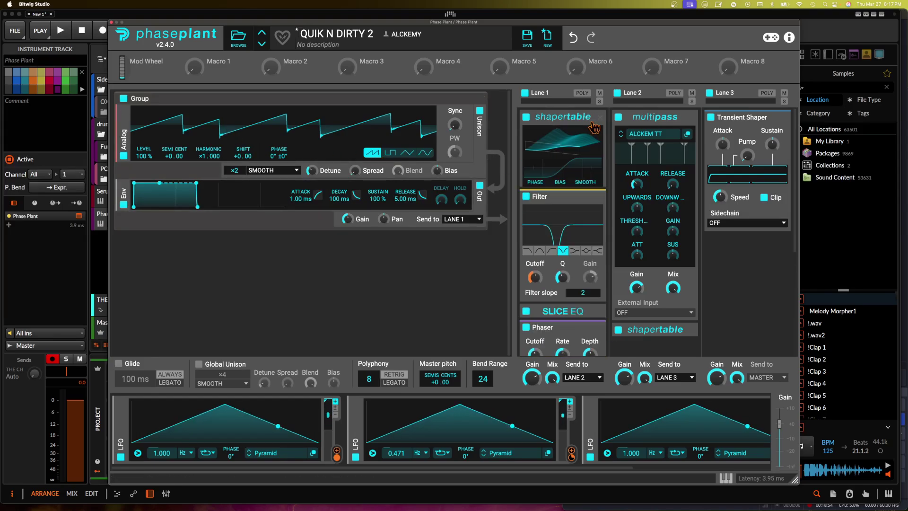
pyautogui.click(593, 118)
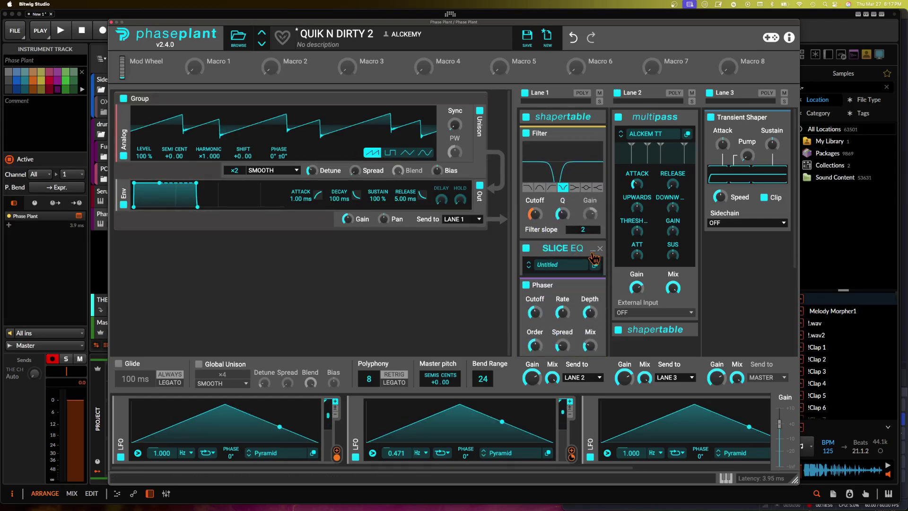
pyautogui.scroll(-3, 591, 252)
pyautogui.scroll(-3, 568, 284)
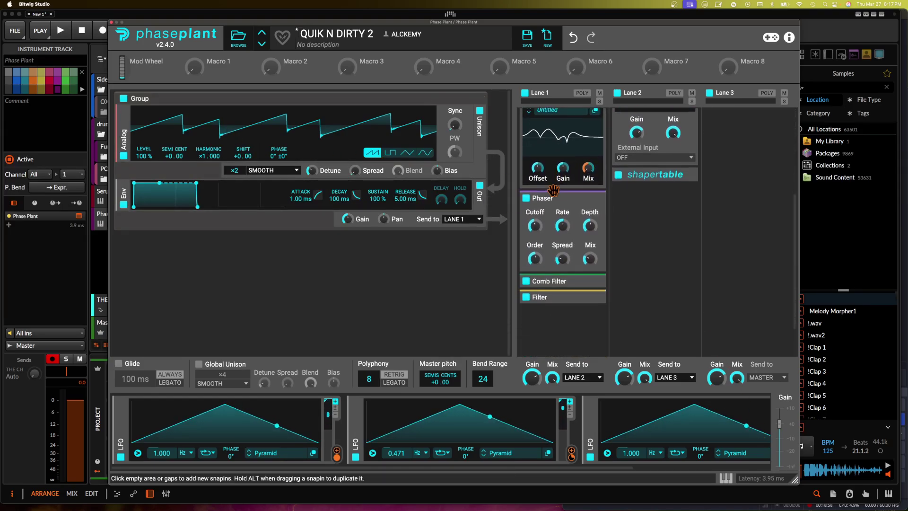
pyautogui.scroll(6, 563, 284)
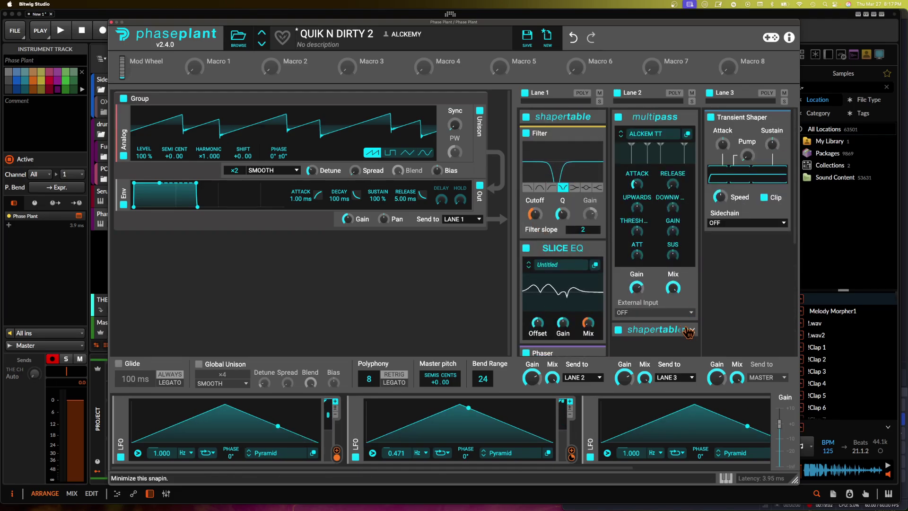
pyautogui.scroll(-1, 686, 334)
pyautogui.scroll(-3, 687, 335)
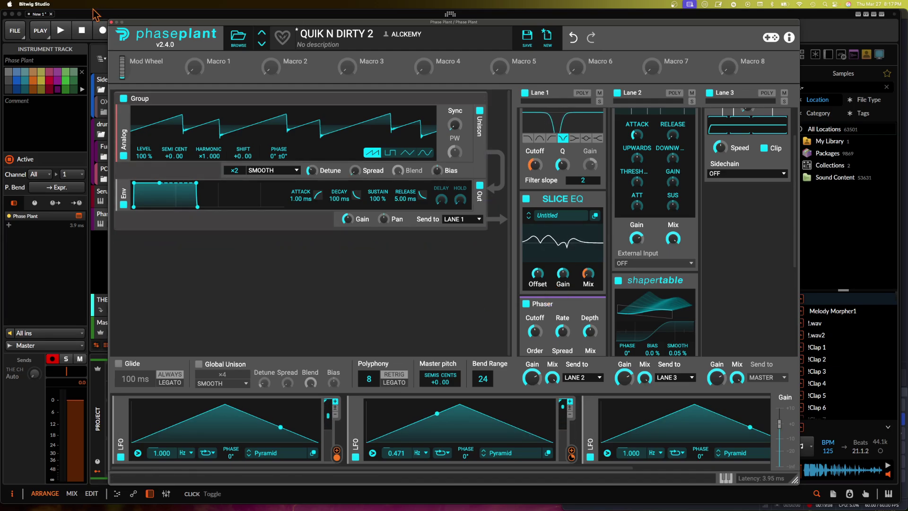
# Step: Show Phase Plant's keyboard to test its pitch wheel, and return to the Serum 2 track with the plugin window closed
pyautogui.click(724, 479)
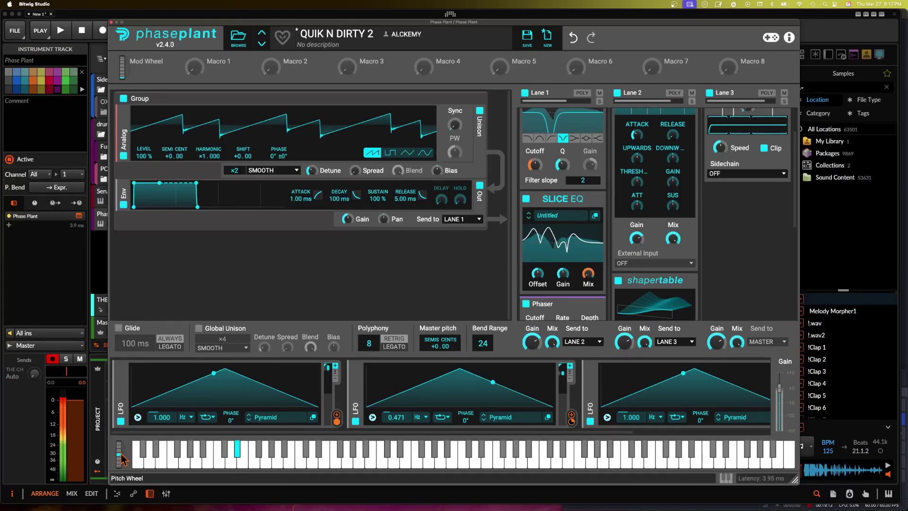
pyautogui.moveTo(119, 454); pyautogui.dragTo(82, 403)
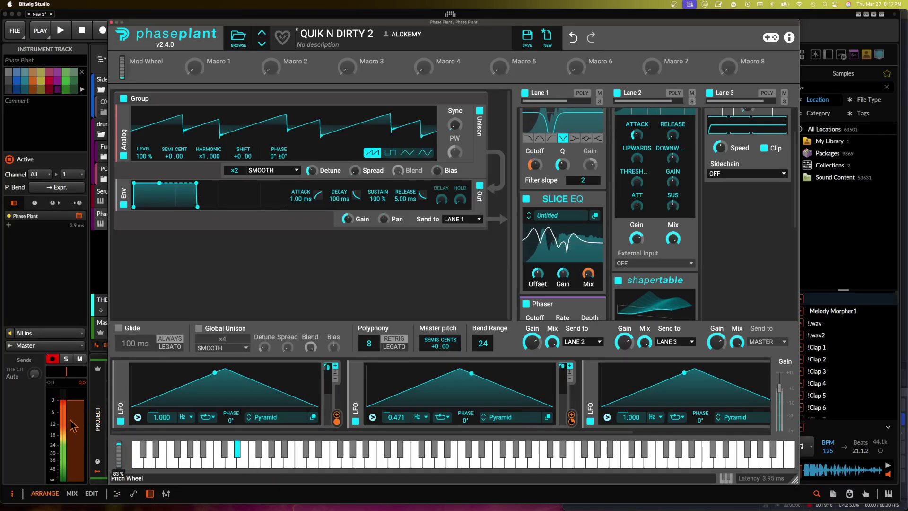
pyautogui.click(111, 21)
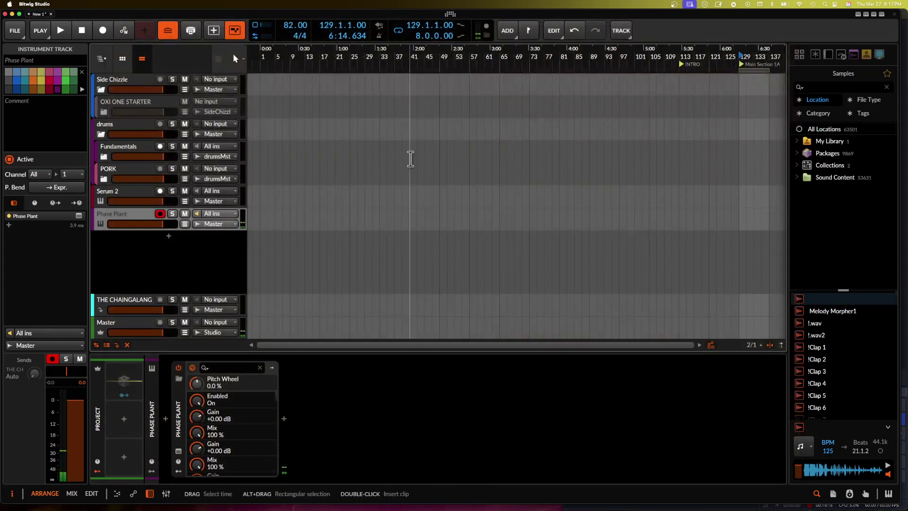
pyautogui.click(142, 195)
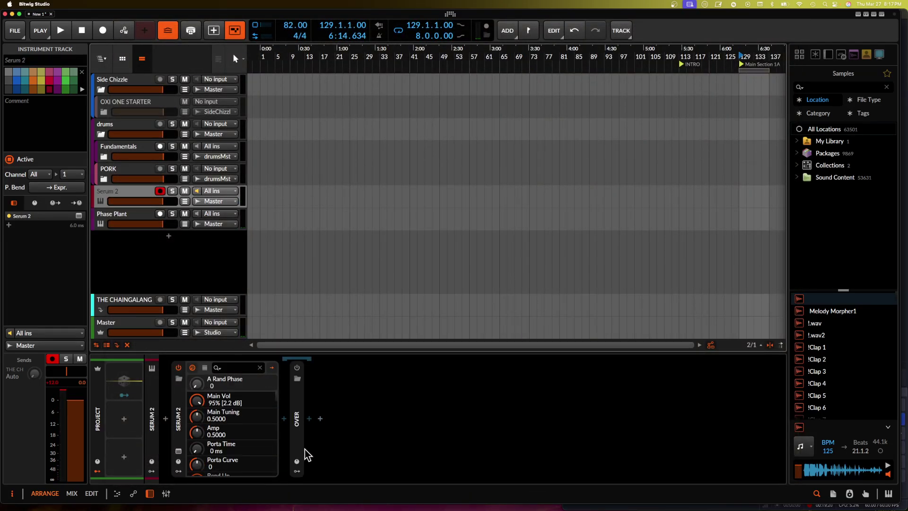
# Step: Reopen Serum 2 and add a Filter effect to the mids band of the L/M/H splitter
pyautogui.click(178, 451)
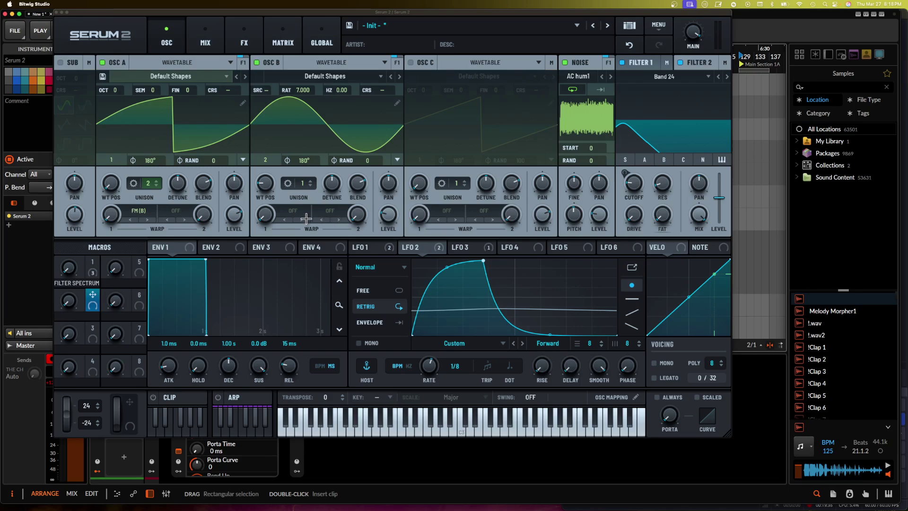
pyautogui.click(196, 48)
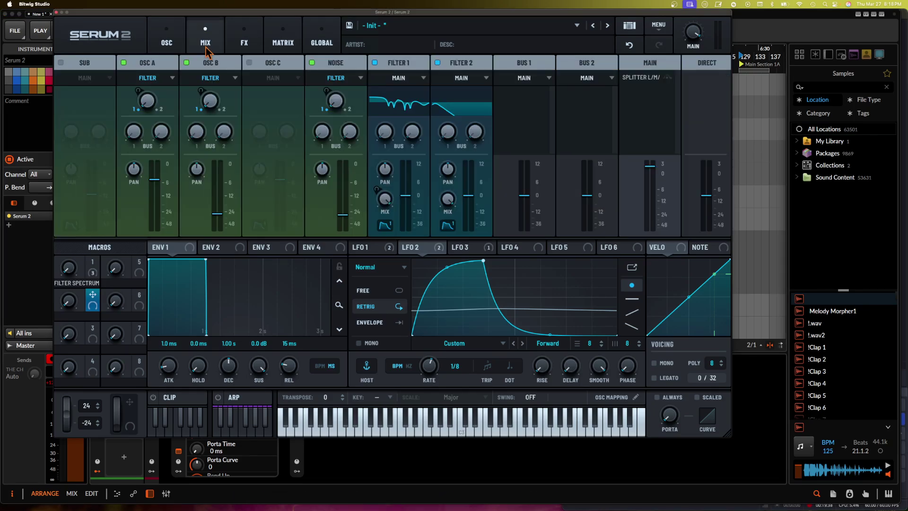
pyautogui.click(238, 50)
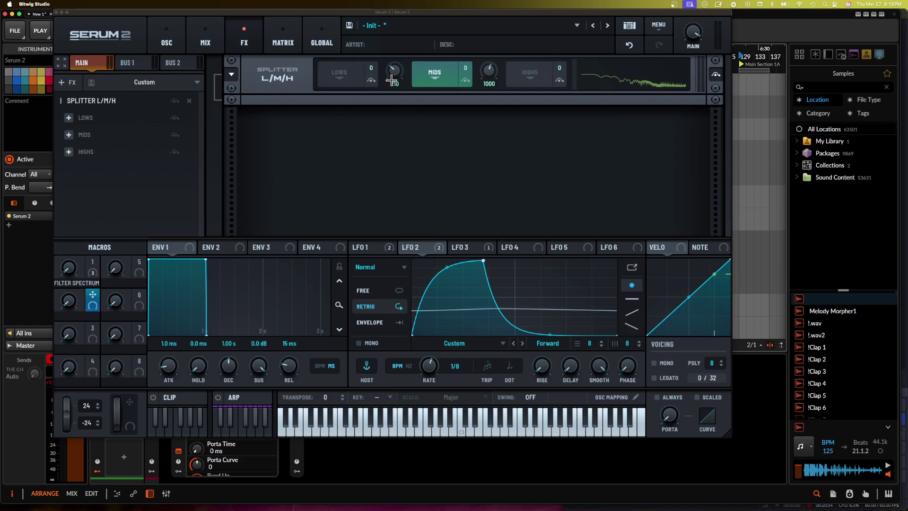
pyautogui.click(68, 135)
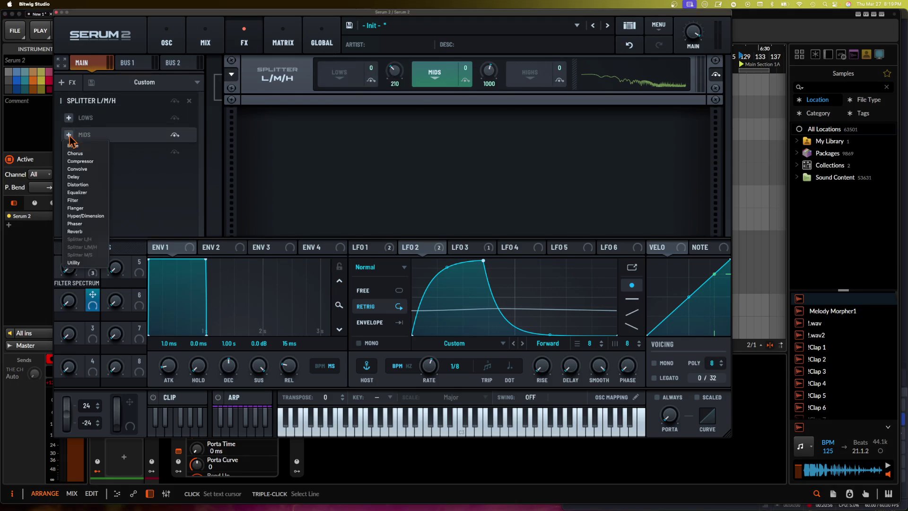
pyautogui.click(74, 200)
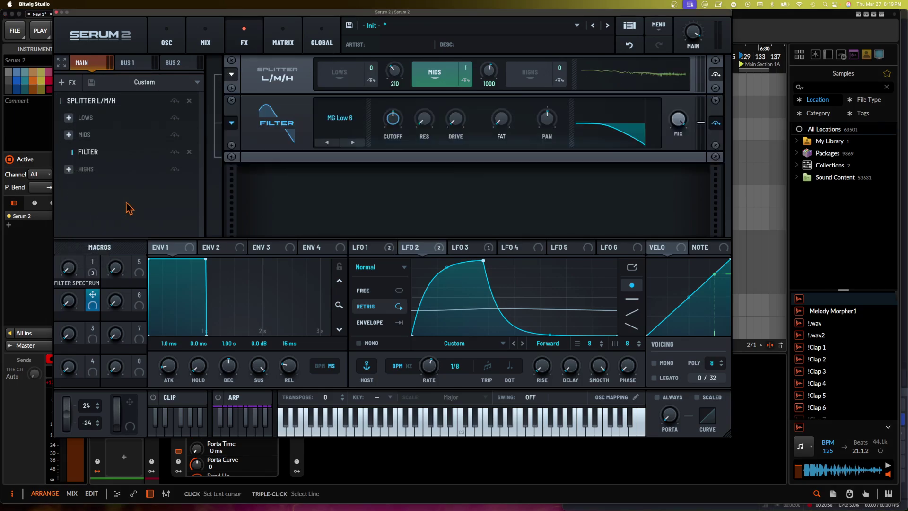
# Step: Set the mids band's filter type to the Cmb H6+ comb and raise its resonance to about halfway
pyautogui.click(352, 109)
pyautogui.moveTo(339, 142)
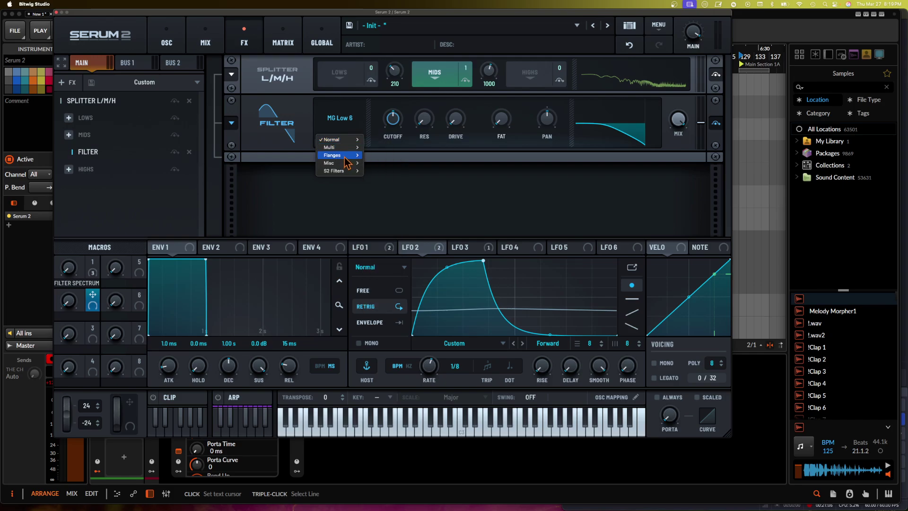
pyautogui.moveTo(352, 157)
pyautogui.click(392, 186)
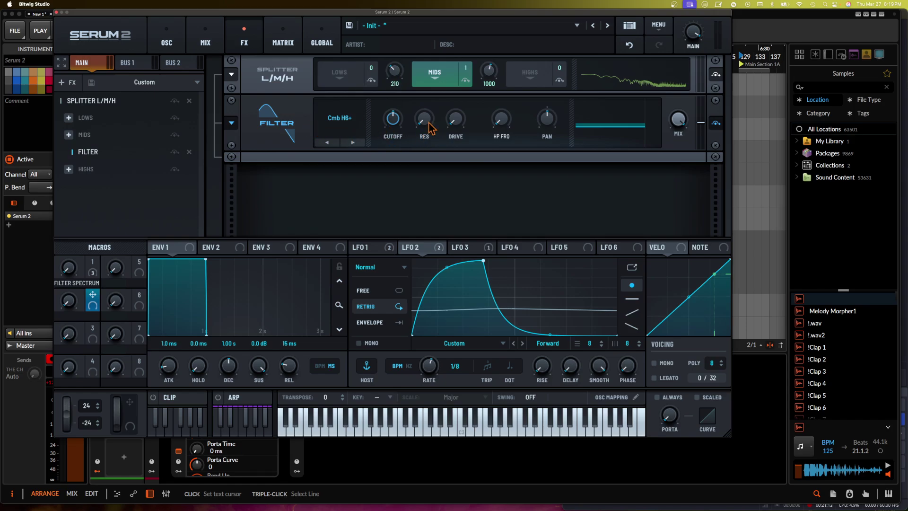
pyautogui.moveTo(425, 122); pyautogui.dragTo(424, 71)
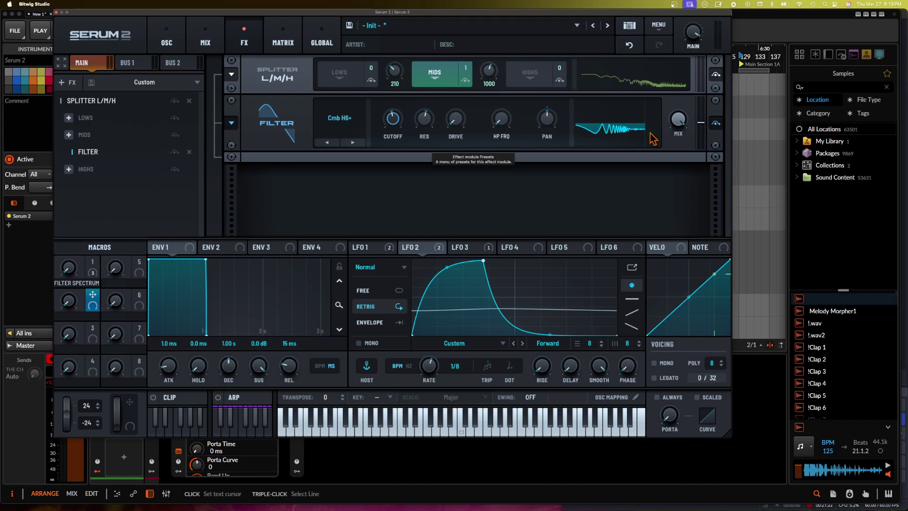
# Step: Assign LFO 3 to the comb filter's cutoff and slow the LFO rate to one bar
pyautogui.click(487, 247)
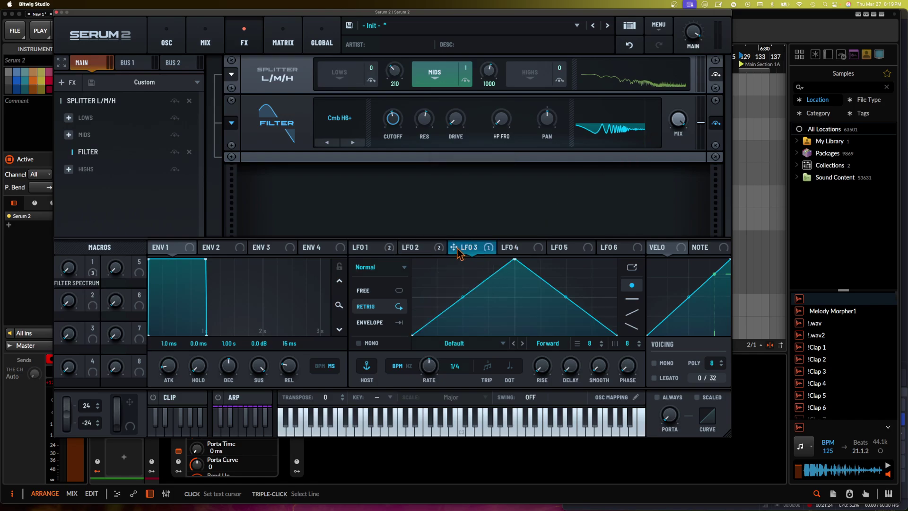
pyautogui.moveTo(454, 247); pyautogui.dragTo(393, 119)
pyautogui.moveTo(427, 379); pyautogui.dragTo(428, 396)
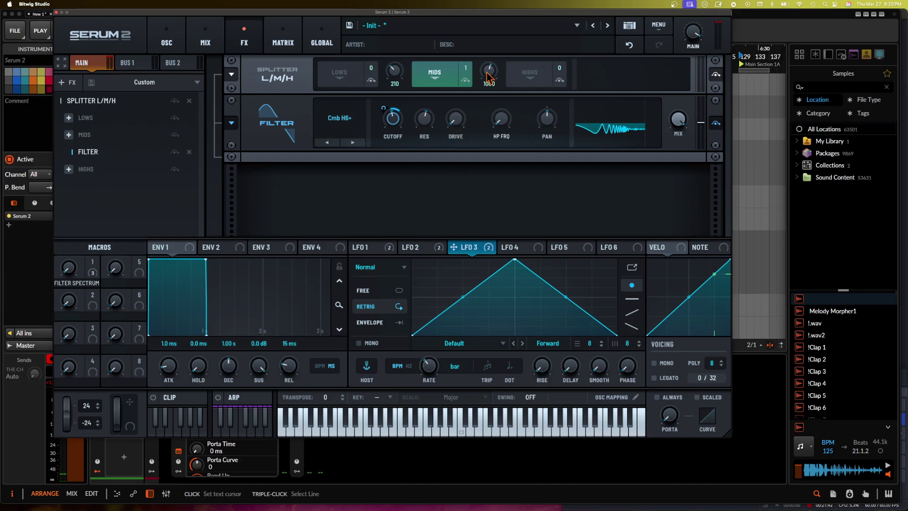
# Step: Set the splitter's crossovers to 113 Hz and 3031 Hz, and test the sound with the pitch wheel
pyautogui.moveTo(490, 71); pyautogui.dragTo(490, 49)
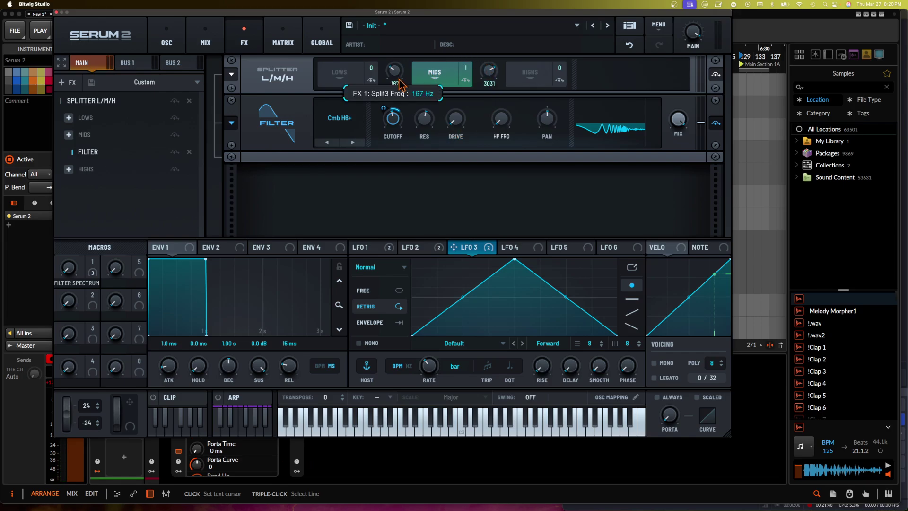
pyautogui.moveTo(401, 84); pyautogui.dragTo(403, 97)
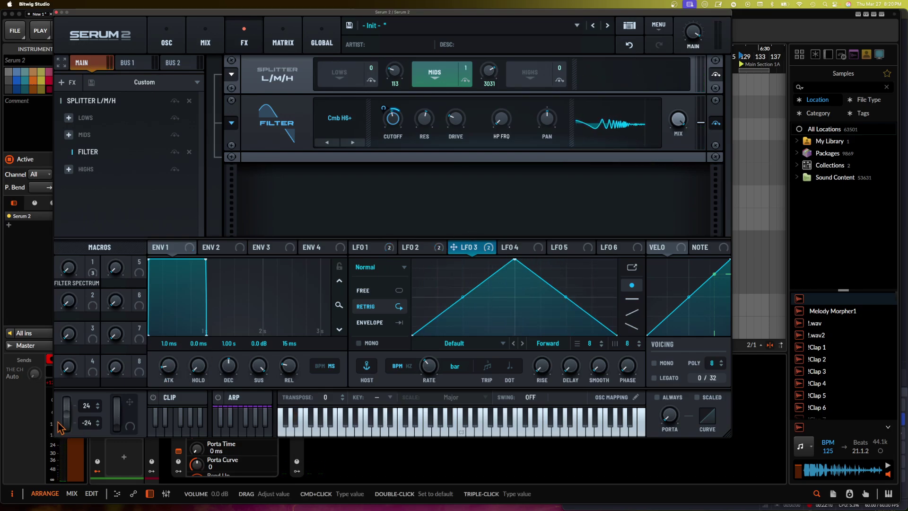
pyautogui.moveTo(66, 424); pyautogui.dragTo(25, 343)
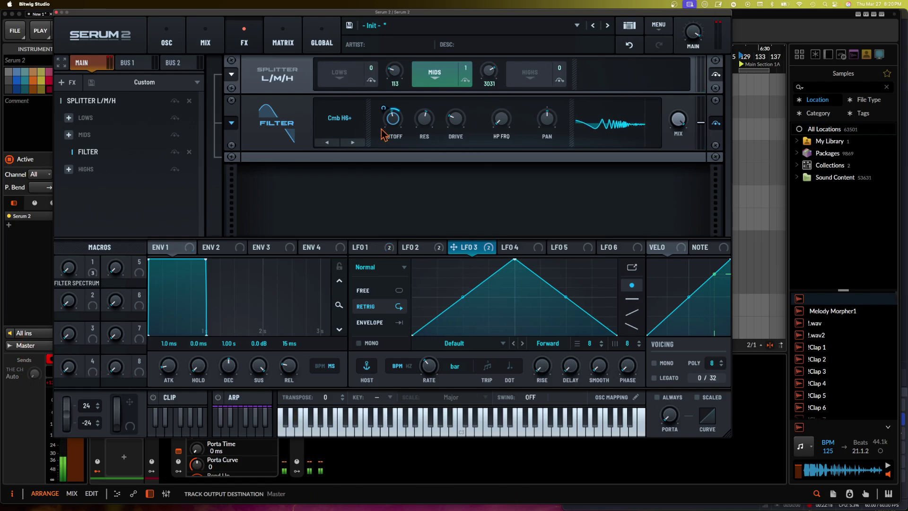
pyautogui.moveTo(384, 137)
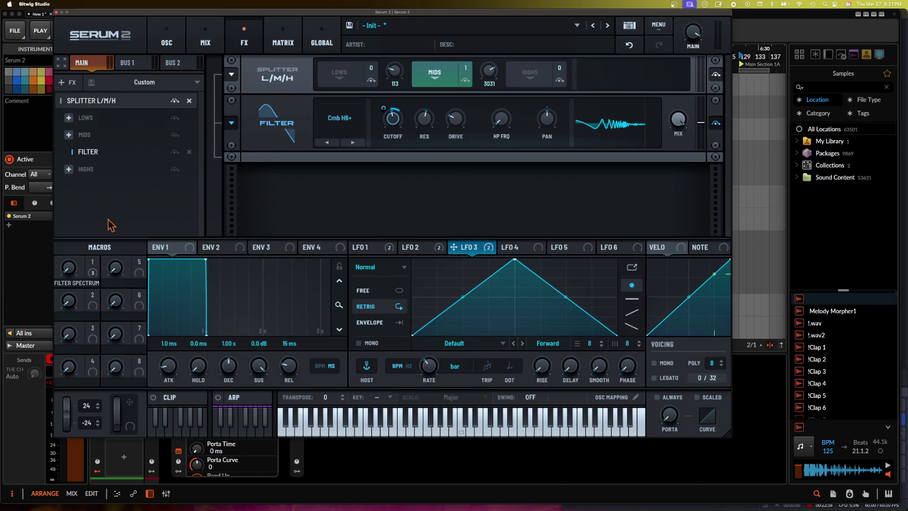
# Step: Add a Distortion effect to the main chain and move it ahead of the splitter
pyautogui.click(88, 116)
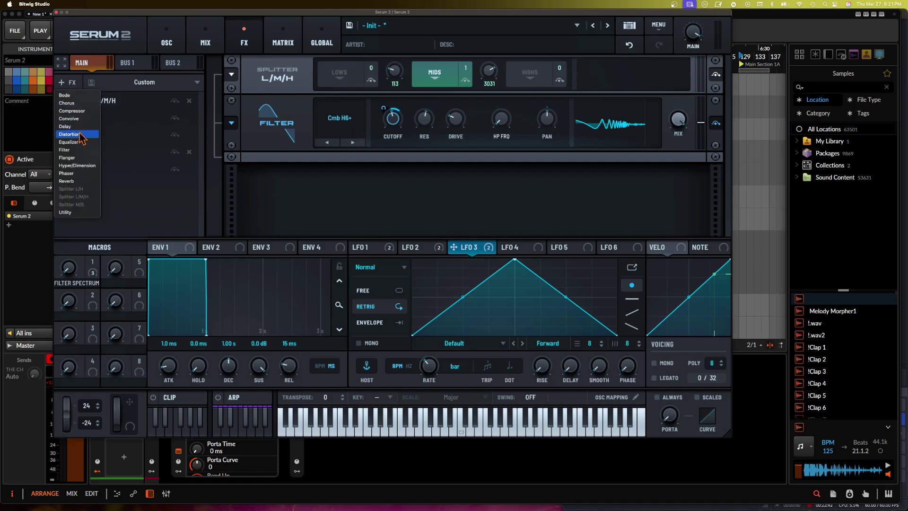
pyautogui.click(80, 135)
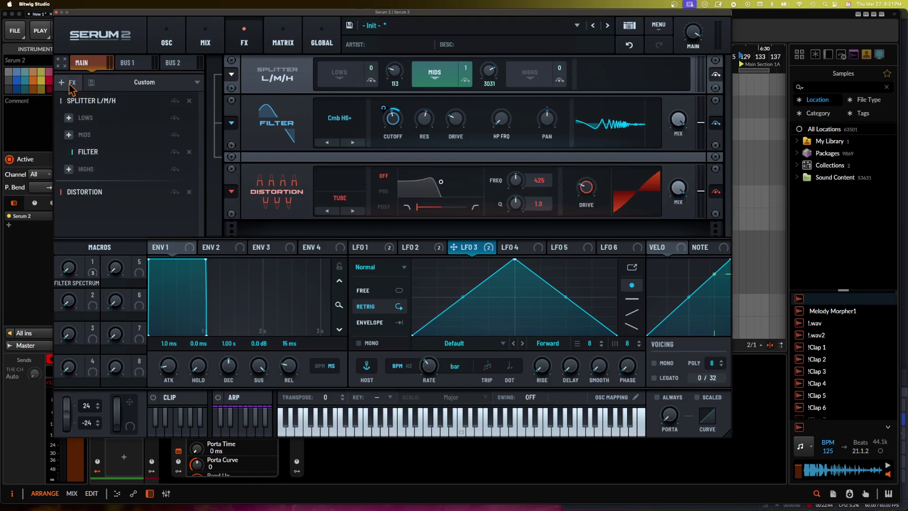
pyautogui.moveTo(103, 193); pyautogui.dragTo(92, 100)
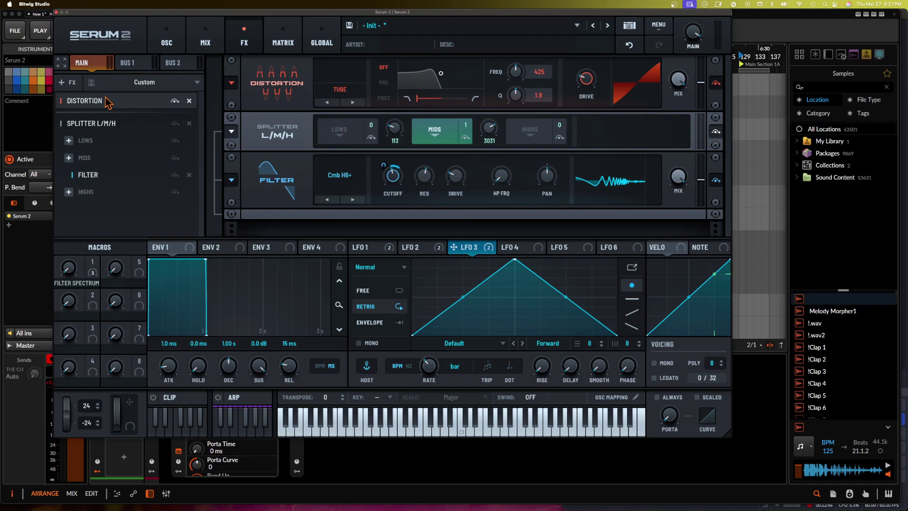
# Step: Set the distortion type to X-Shaper and open the editor for its curve A
pyautogui.click(327, 97)
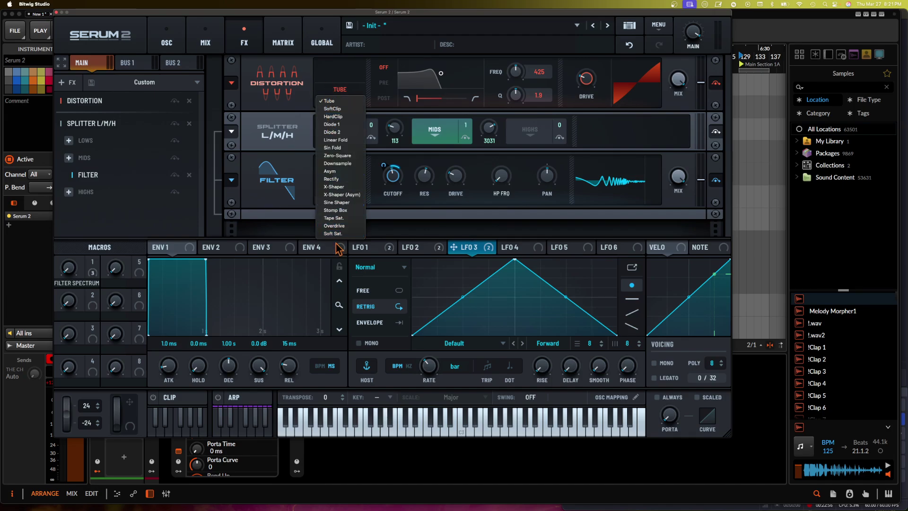
pyautogui.click(344, 187)
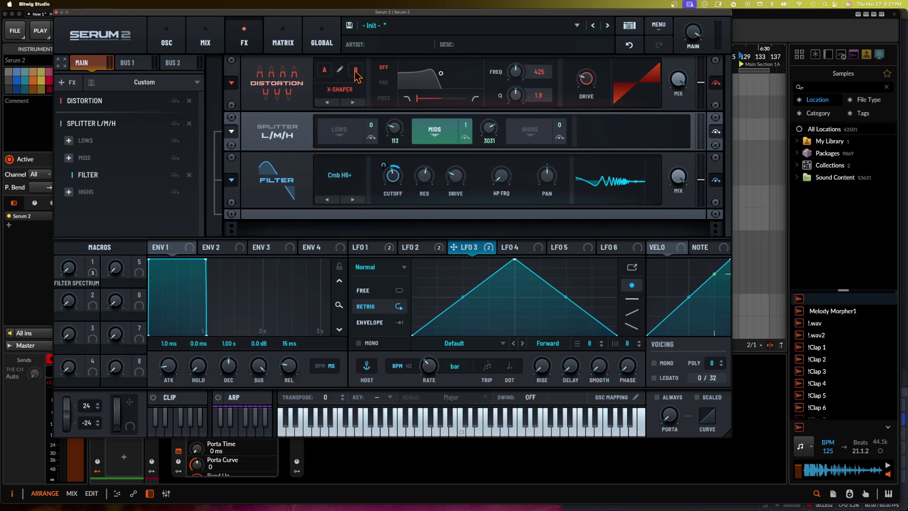
pyautogui.click(339, 70)
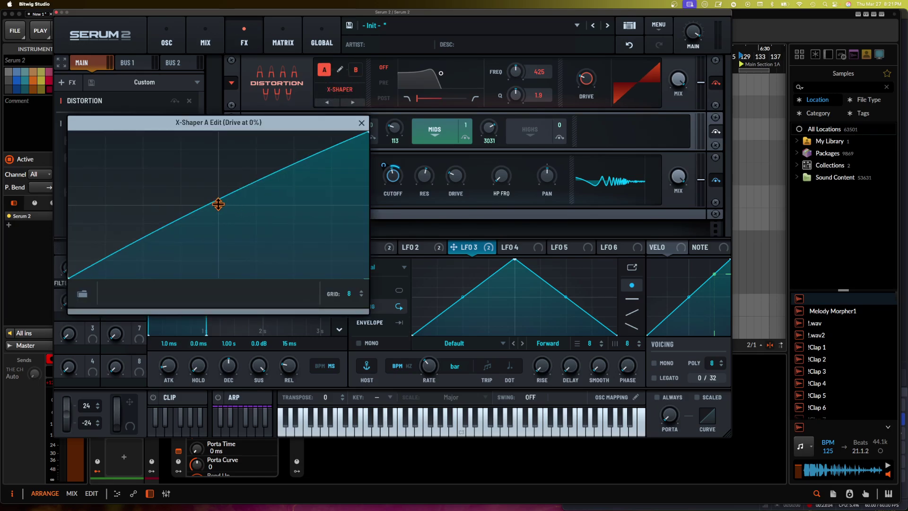
# Step: Try bending X-Shaper curve A upward into a rounded saturation shape, and restore it to a straight line
pyautogui.moveTo(220, 204); pyautogui.dragTo(216, 183)
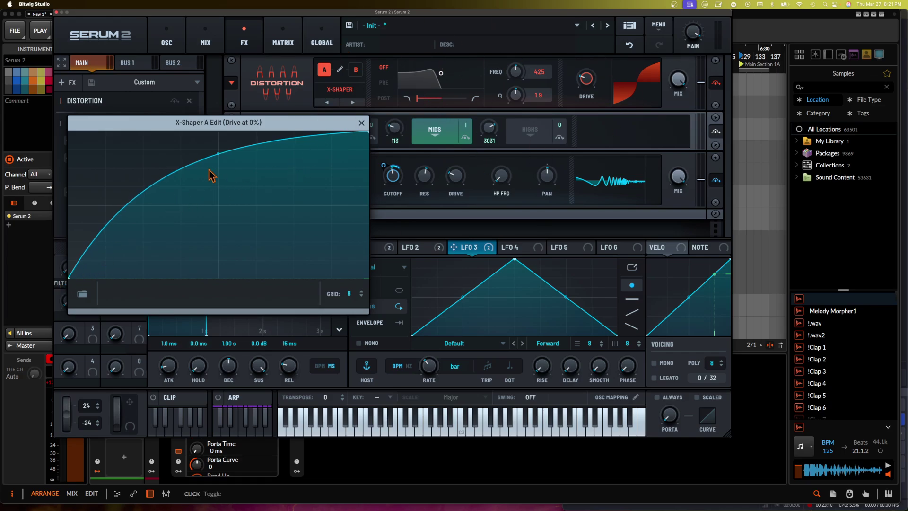
pyautogui.moveTo(218, 153); pyautogui.dragTo(220, 180)
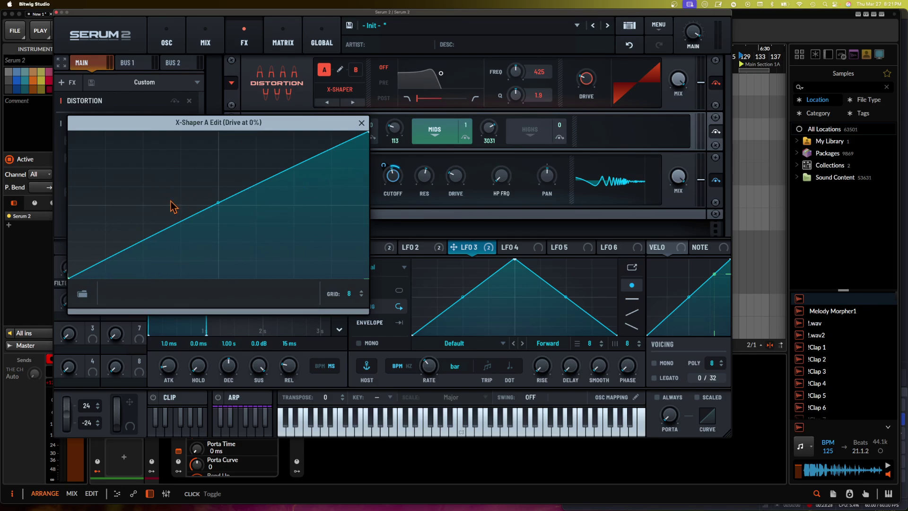
pyautogui.moveTo(216, 203); pyautogui.dragTo(199, 173)
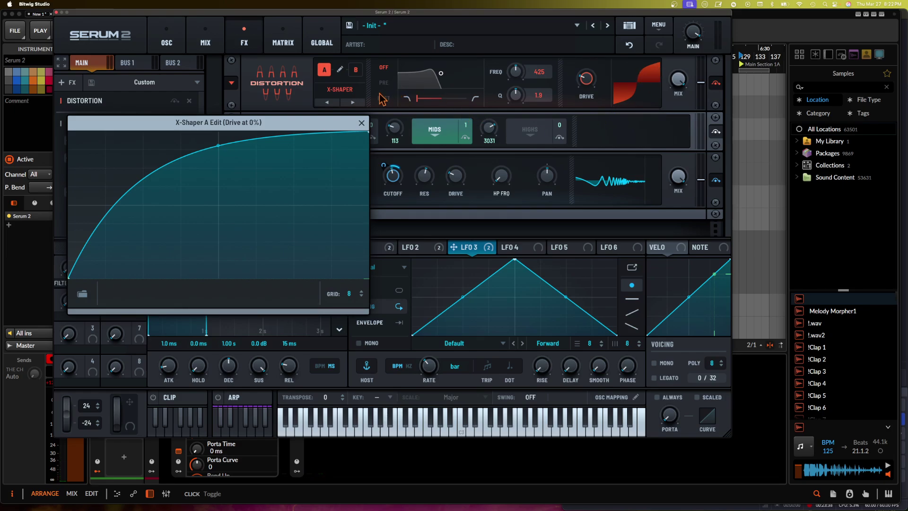
pyautogui.moveTo(219, 146); pyautogui.dragTo(217, 178)
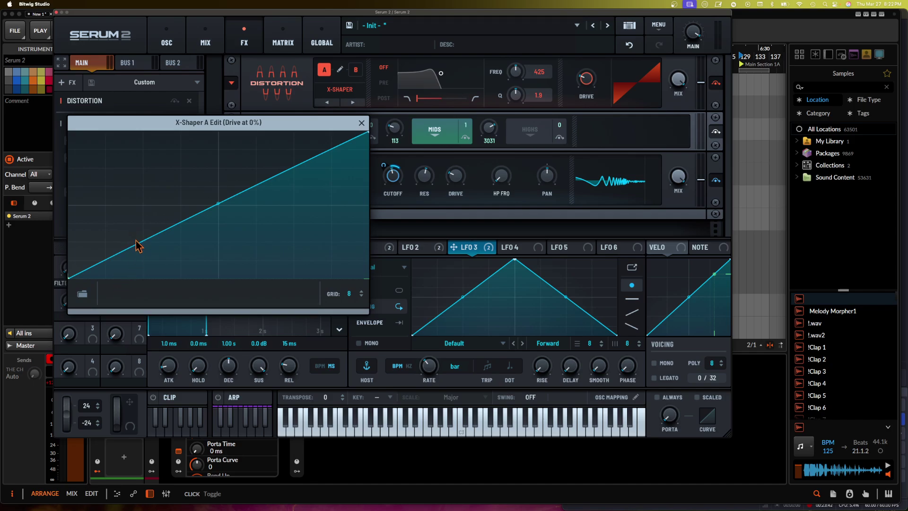
pyautogui.moveTo(144, 245); pyautogui.dragTo(218, 204)
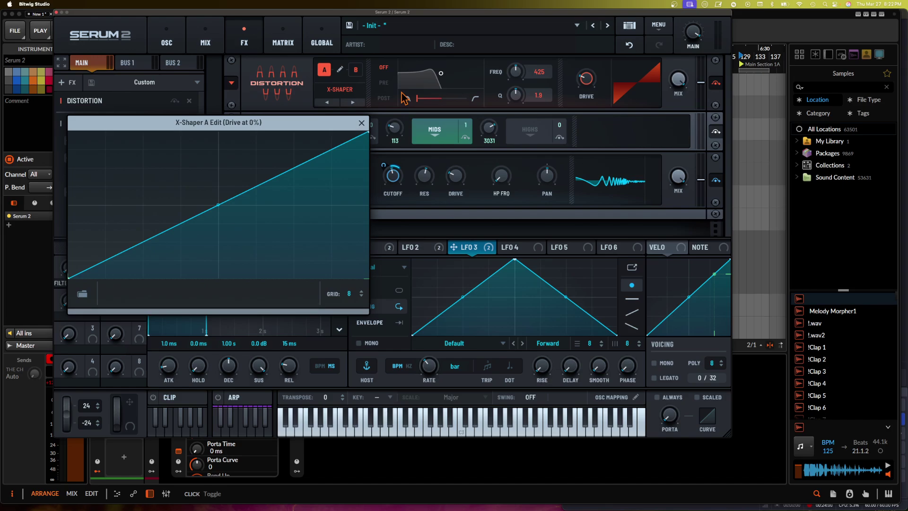
# Step: Bend X-Shaper curve B steeply upward and curve A deeply downward
pyautogui.click(356, 69)
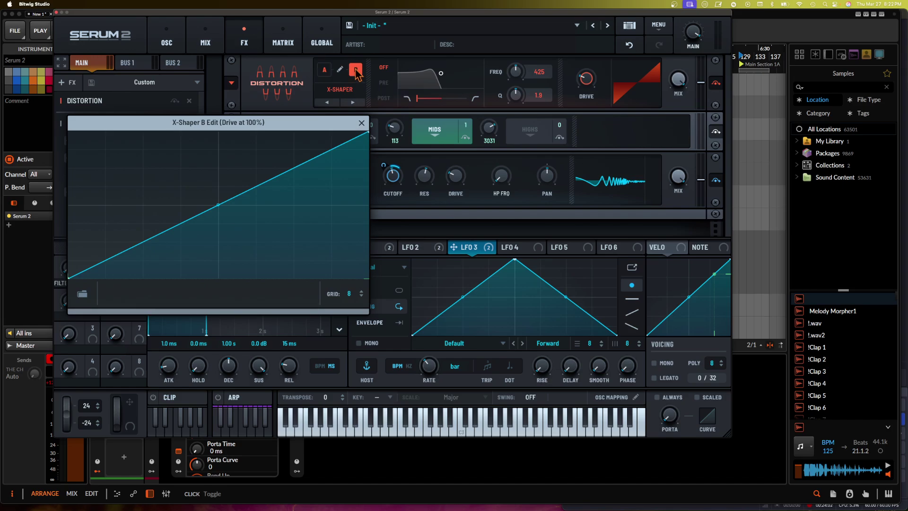
pyautogui.moveTo(218, 204); pyautogui.dragTo(203, 150)
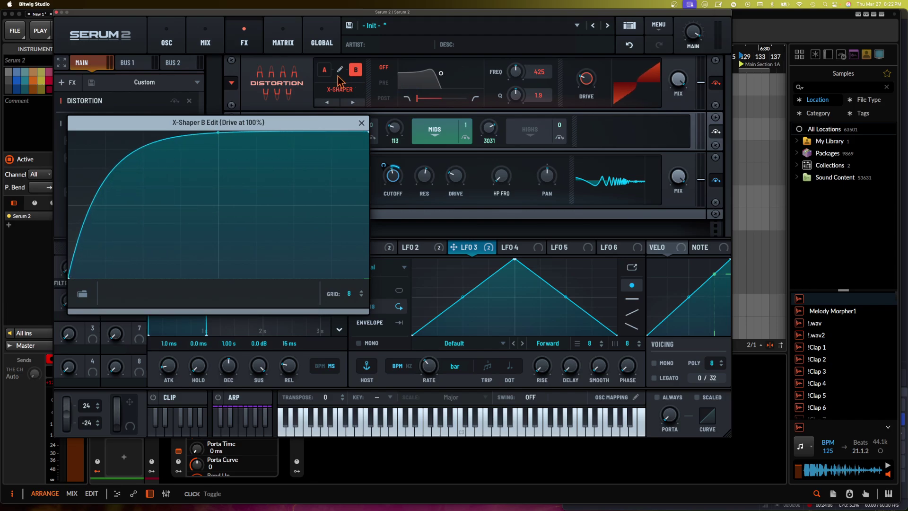
pyautogui.click(324, 70)
pyautogui.moveTo(220, 205); pyautogui.dragTo(249, 248)
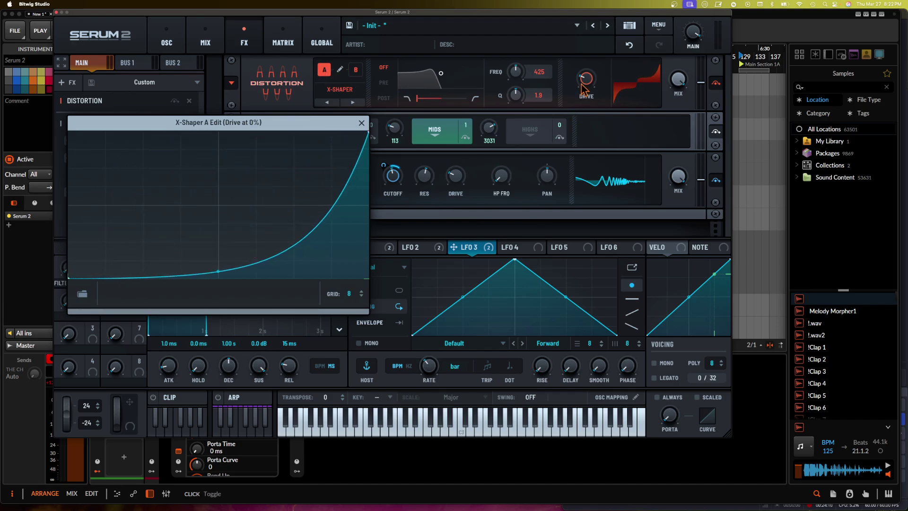
# Step: Test the distortion's drive, bend X-Shaper curve A steeply upward and lower the drive to 0%
pyautogui.moveTo(584, 84); pyautogui.dragTo(595, 60)
pyautogui.moveTo(225, 276); pyautogui.dragTo(161, 187)
pyautogui.moveTo(579, 71); pyautogui.dragTo(581, 183)
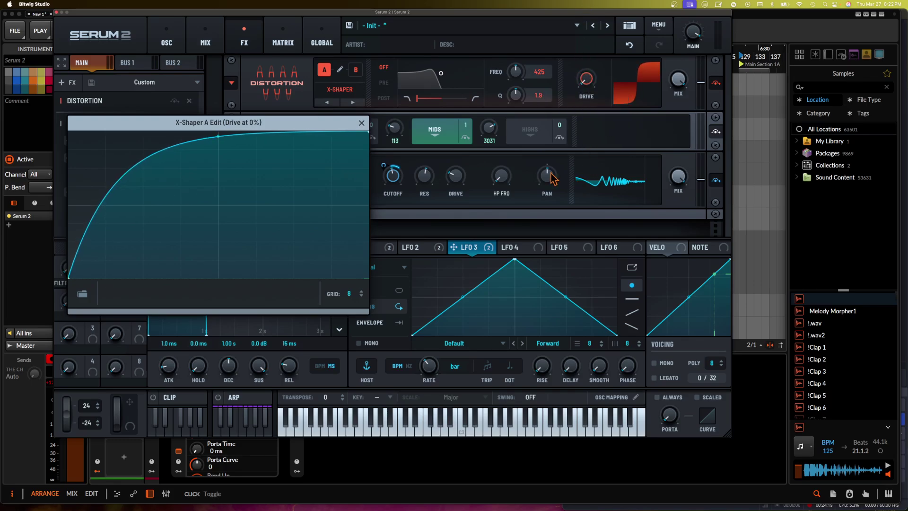
# Step: Reshape X-Shaper curve B with three added points: a high peak past the middle, a low point, and a bottom point near the end
pyautogui.click(355, 71)
pyautogui.moveTo(217, 133); pyautogui.dragTo(222, 188)
pyautogui.doubleClick(235, 149)
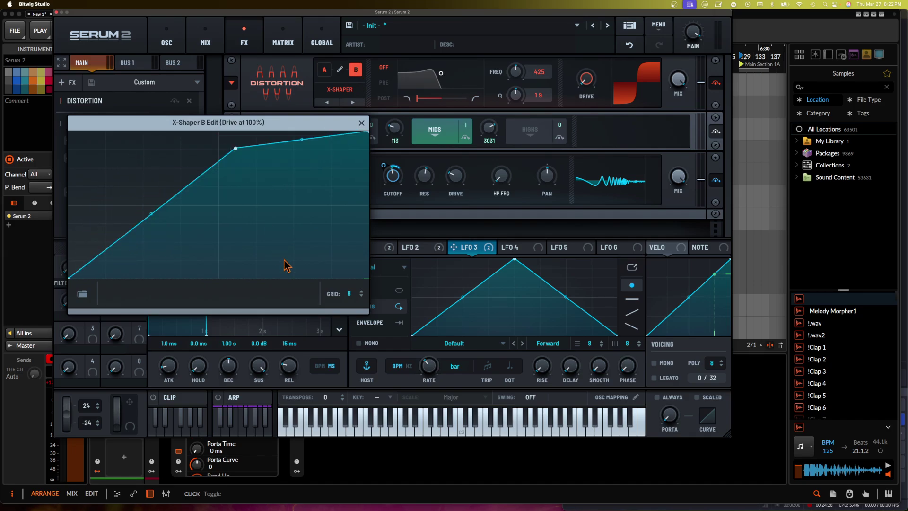
pyautogui.doubleClick(284, 243)
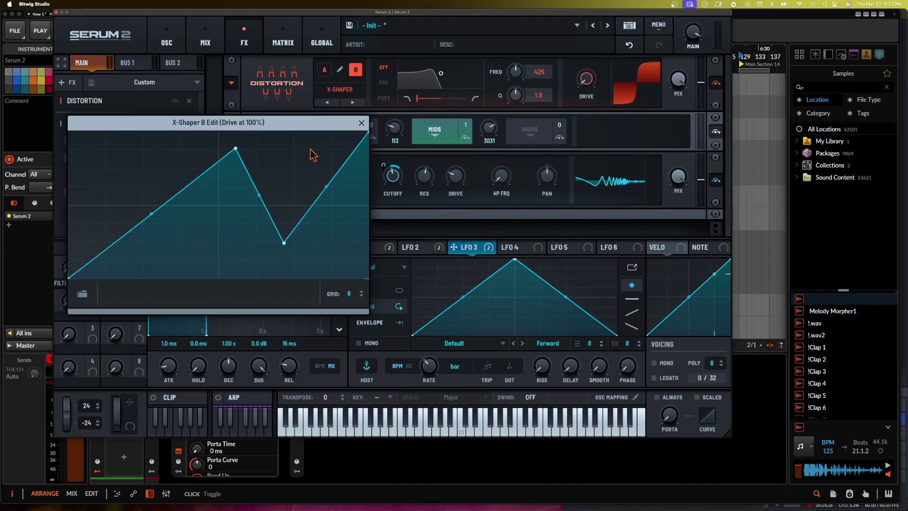
pyautogui.doubleClick(327, 277)
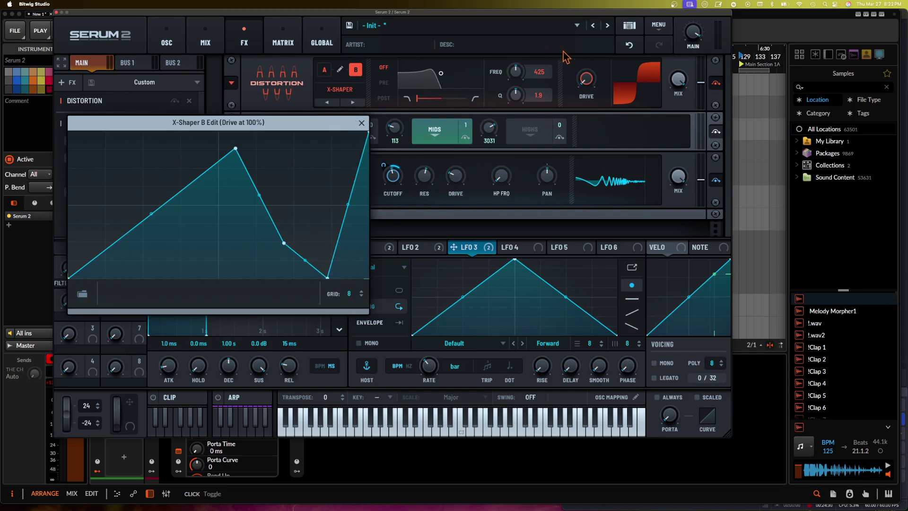
# Step: Raise the distortion's drive to morph from curve A toward curve B, and close the curve editor
pyautogui.moveTo(587, 85)
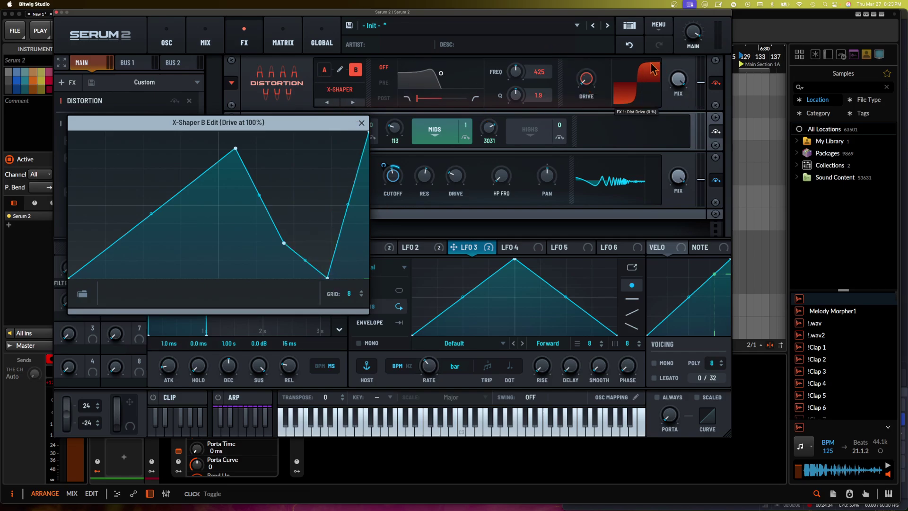
pyautogui.moveTo(590, 85); pyautogui.dragTo(618, 3)
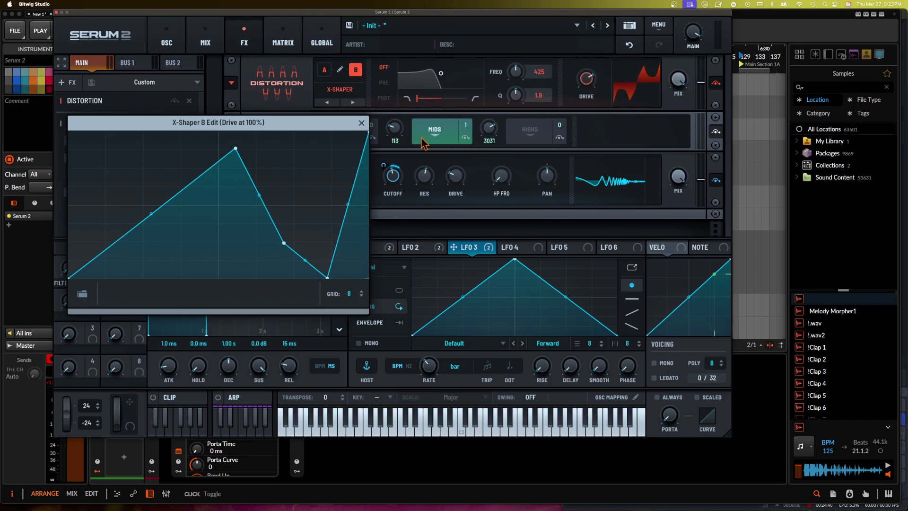
pyautogui.click(361, 122)
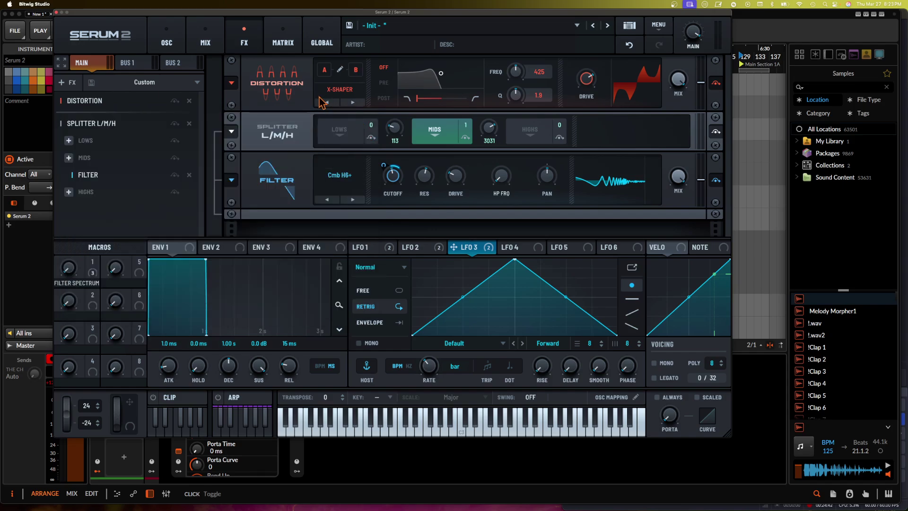
# Step: Change the distortion's type to Tube
pyautogui.click(337, 92)
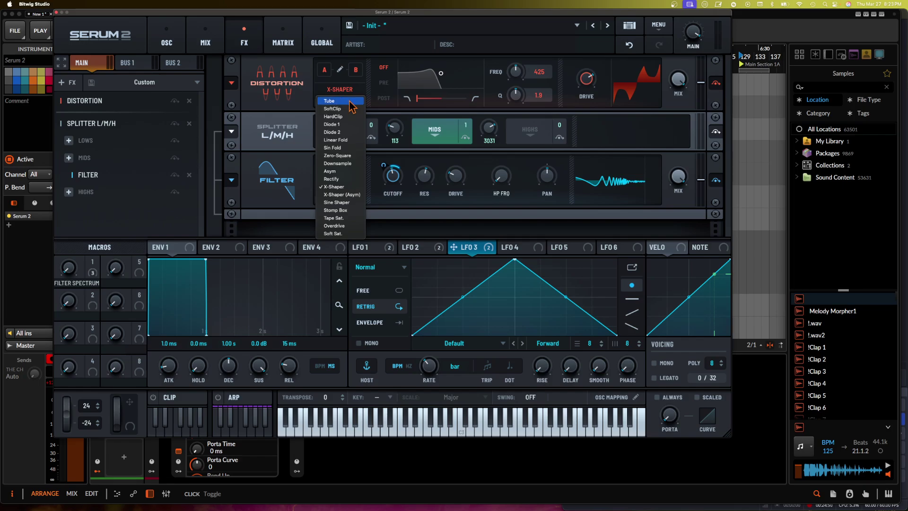
pyautogui.click(352, 102)
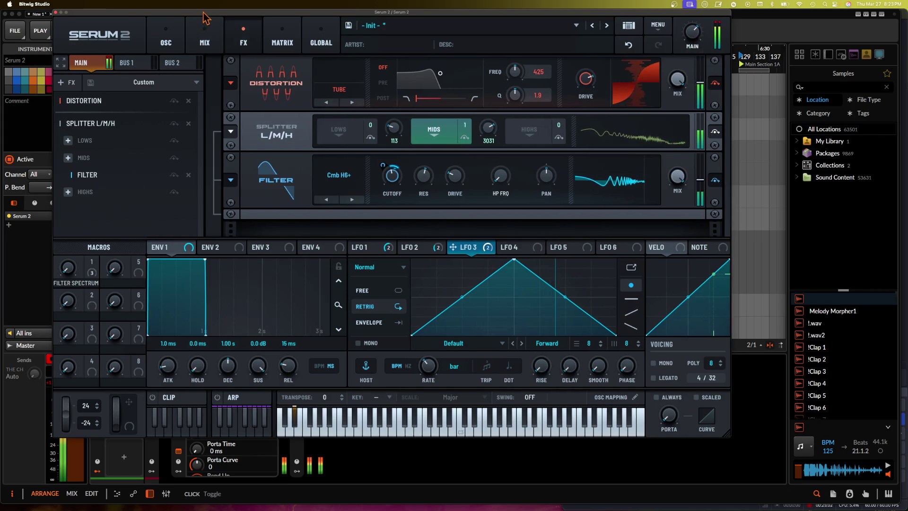
# Step: Move the synth window aside to check the track's device chain, and move it back
pyautogui.moveTo(204, 13); pyautogui.dragTo(411, 20)
pyautogui.click(51, 383)
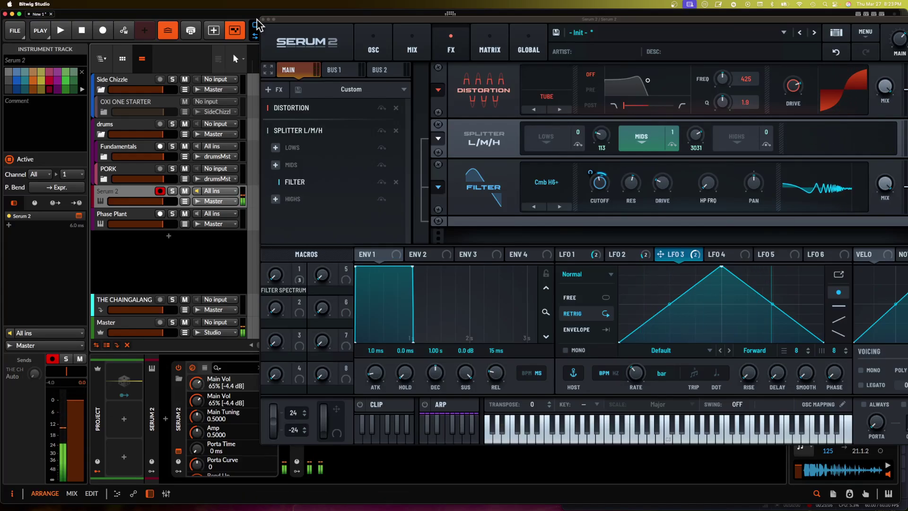
pyautogui.moveTo(286, 24); pyautogui.dragTo(412, 27)
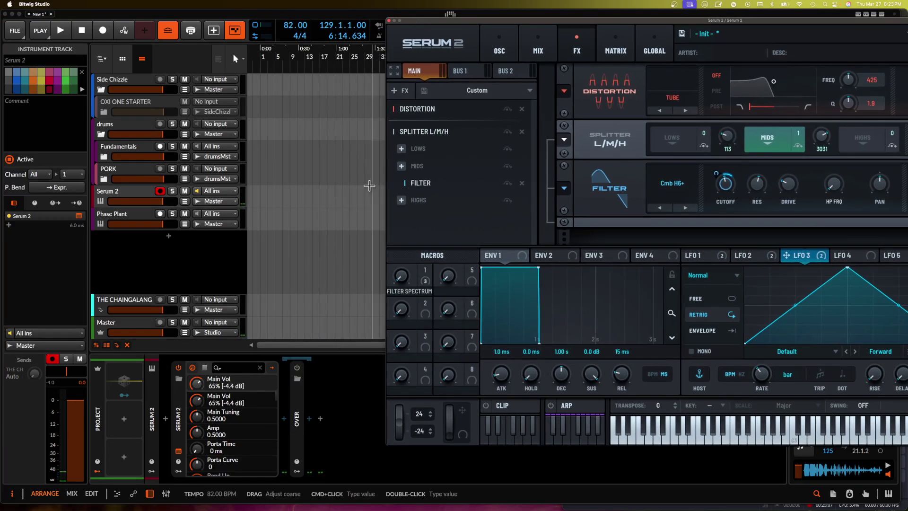
pyautogui.click(297, 379)
pyautogui.click(297, 380)
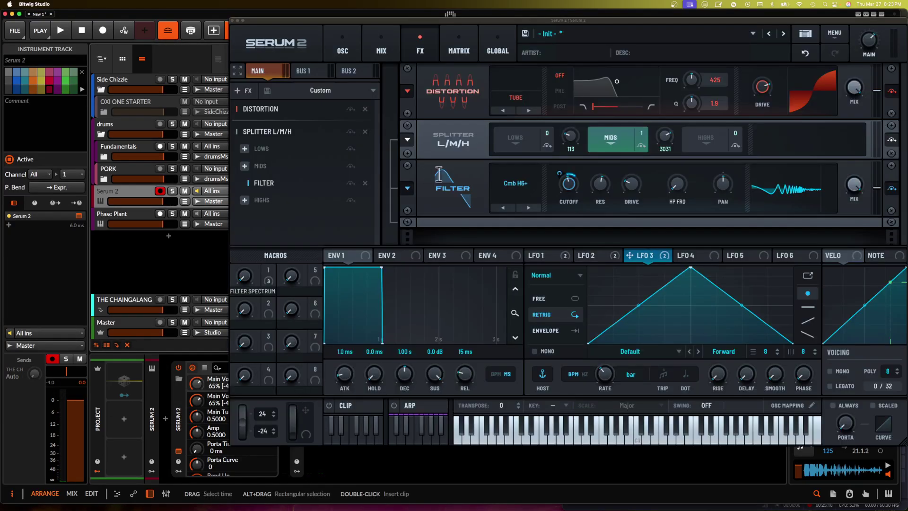
pyautogui.moveTo(704, 21); pyautogui.dragTo(518, 3)
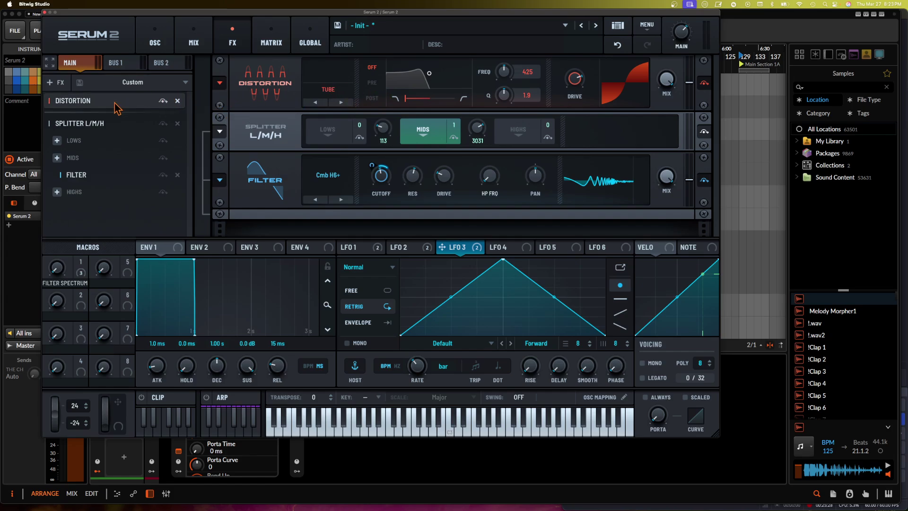
# Step: Add a second distortion to the main effects chain and place it directly before the L/M/H splitter
pyautogui.click(63, 83)
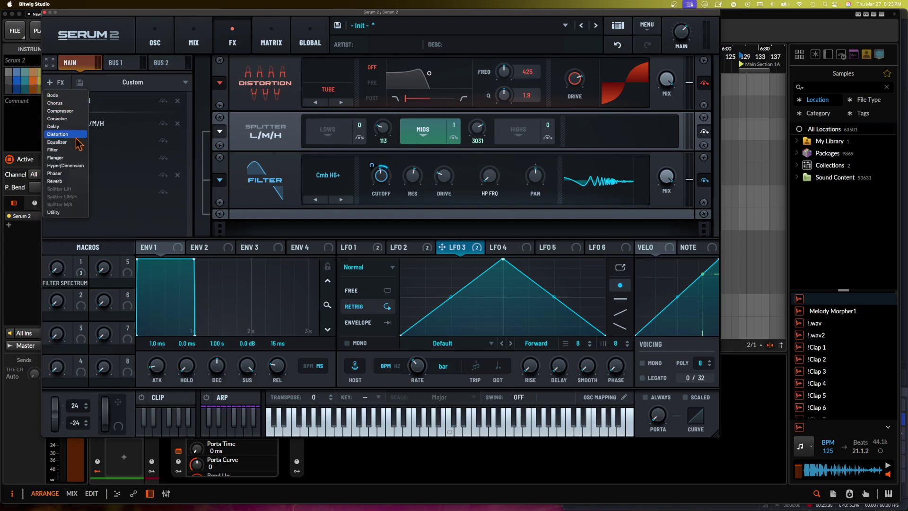
pyautogui.click(57, 134)
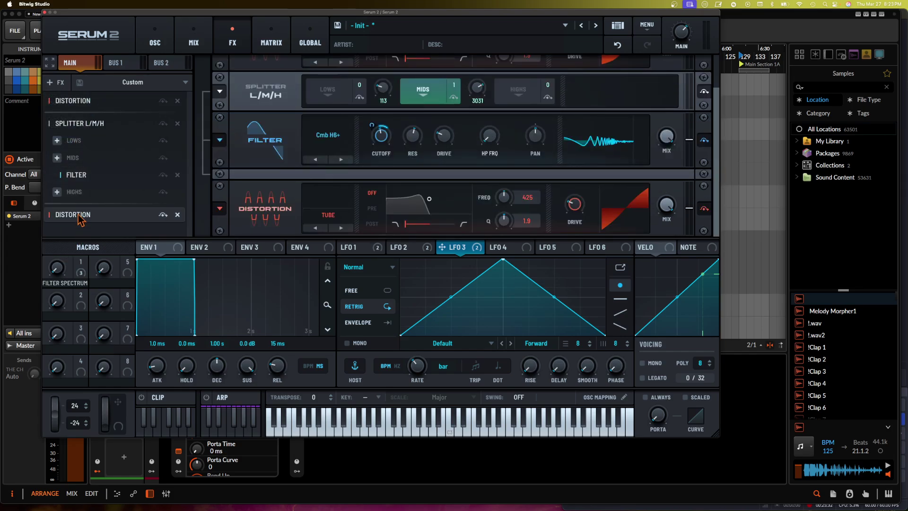
pyautogui.moveTo(81, 215); pyautogui.dragTo(82, 118)
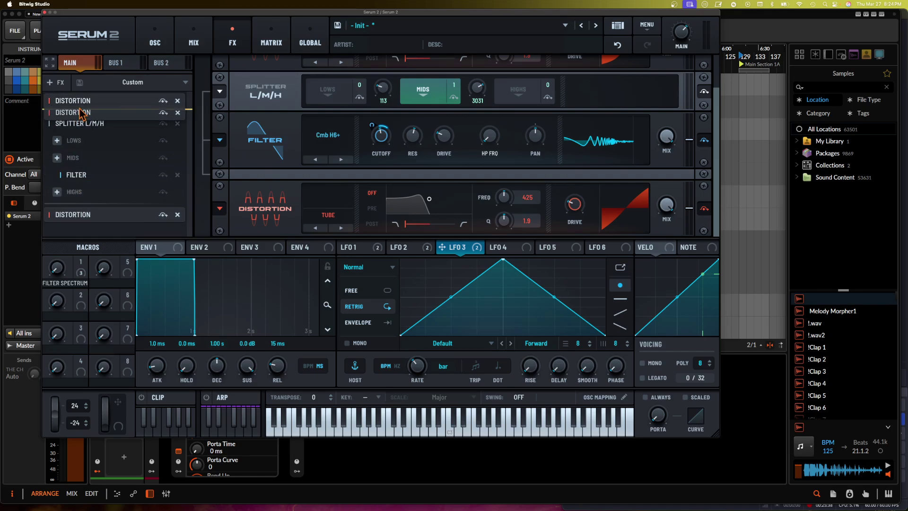
pyautogui.scroll(2, 280, 114)
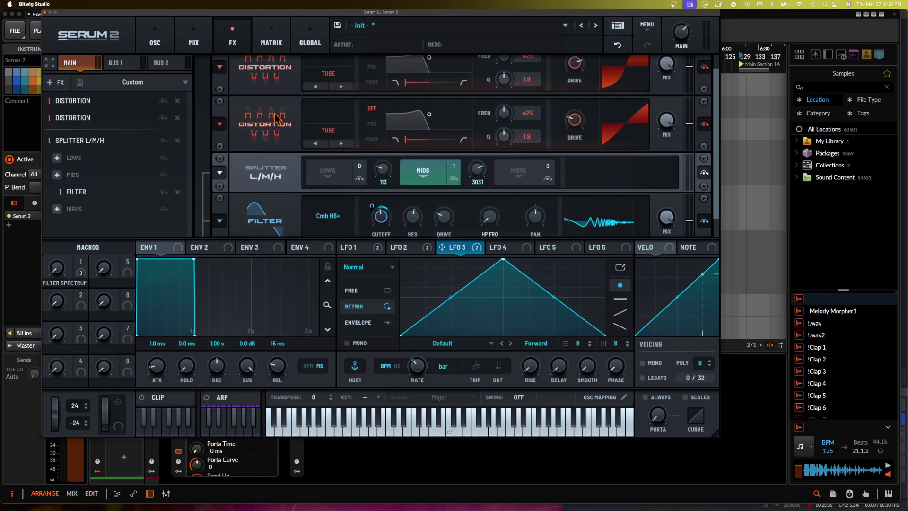
# Step: Try the Stomp Box type with the drive raised to 88% on the second distortion, and remove that distortion
pyautogui.click(329, 138)
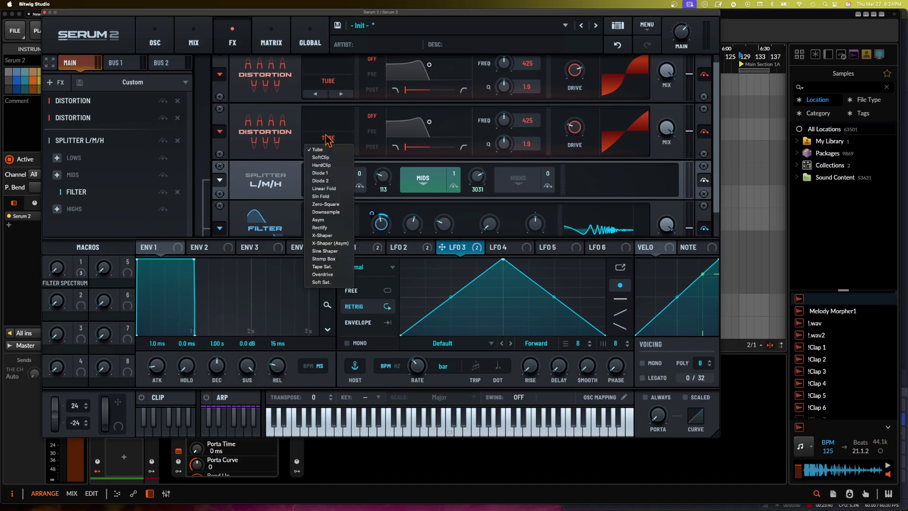
pyautogui.click(323, 259)
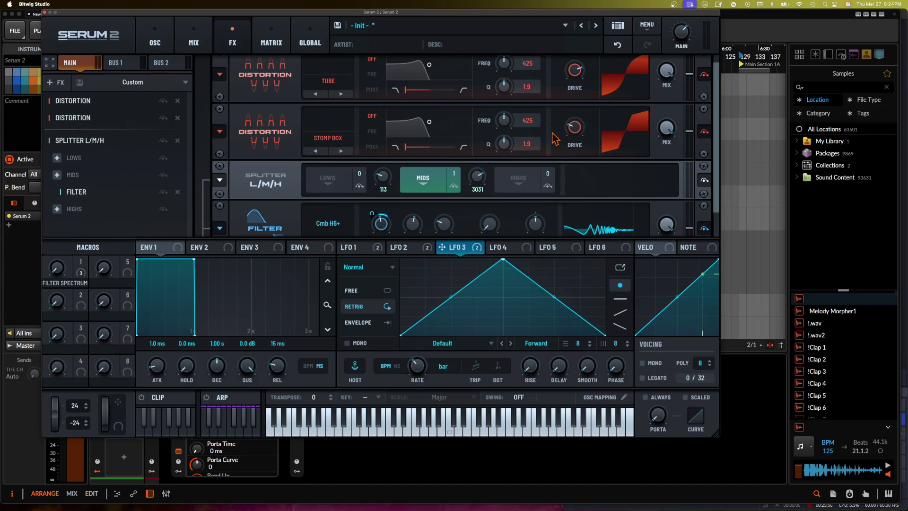
pyautogui.moveTo(571, 70); pyautogui.dragTo(574, 50)
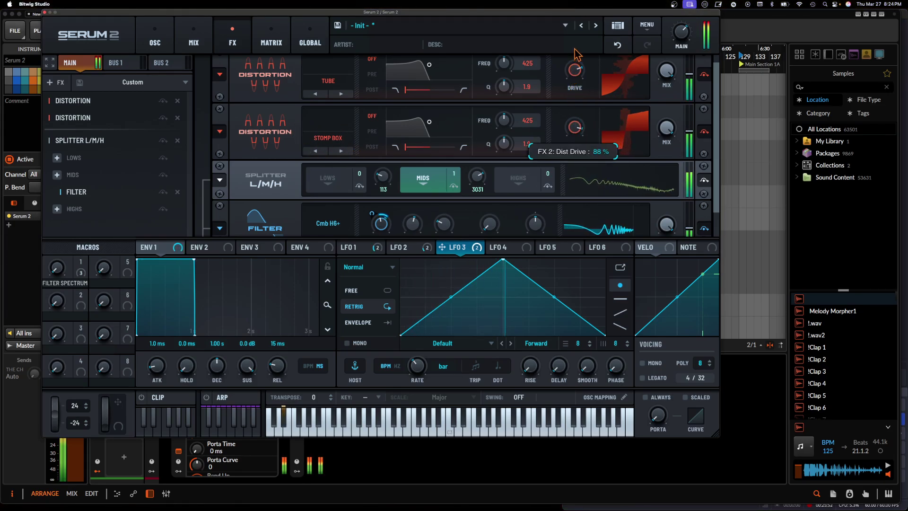
pyautogui.moveTo(663, 124); pyautogui.dragTo(663, 142)
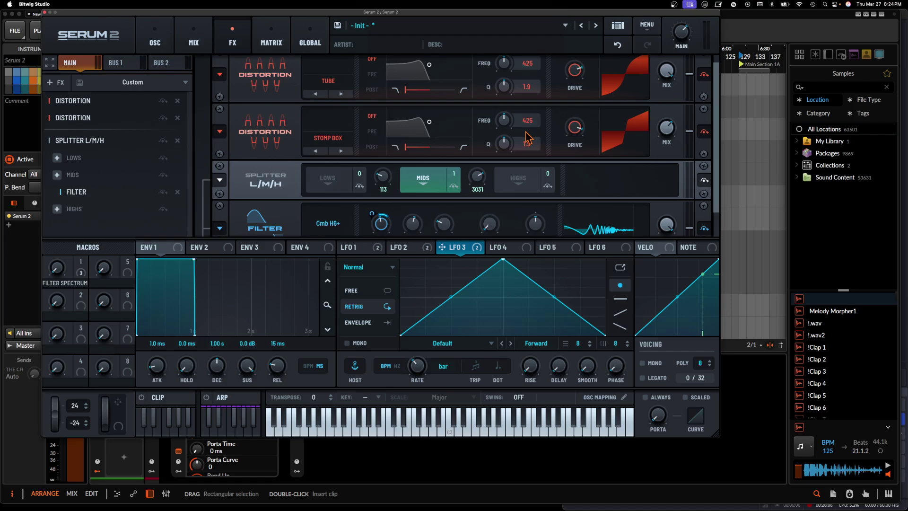
pyautogui.click(178, 118)
# Step: Add a distortion to the splitter's highs band and set its type to Downsample
pyautogui.click(57, 84)
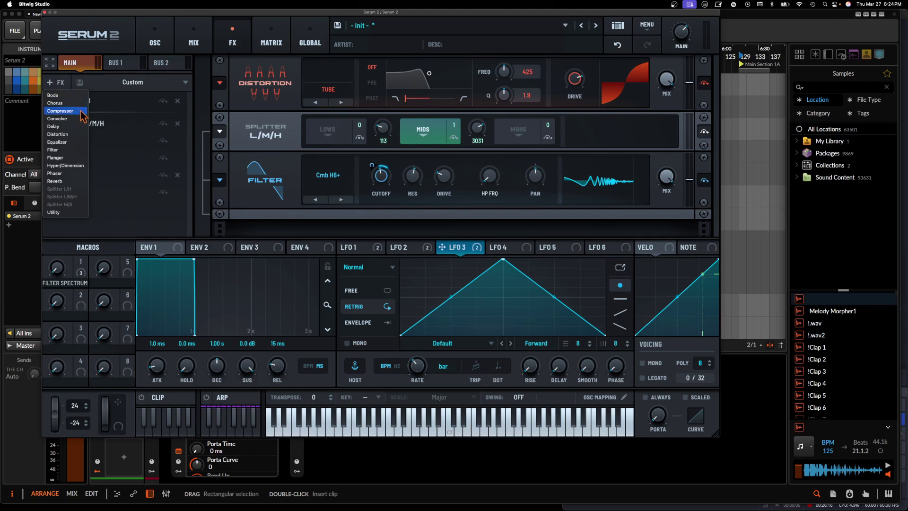
pyautogui.click(525, 133)
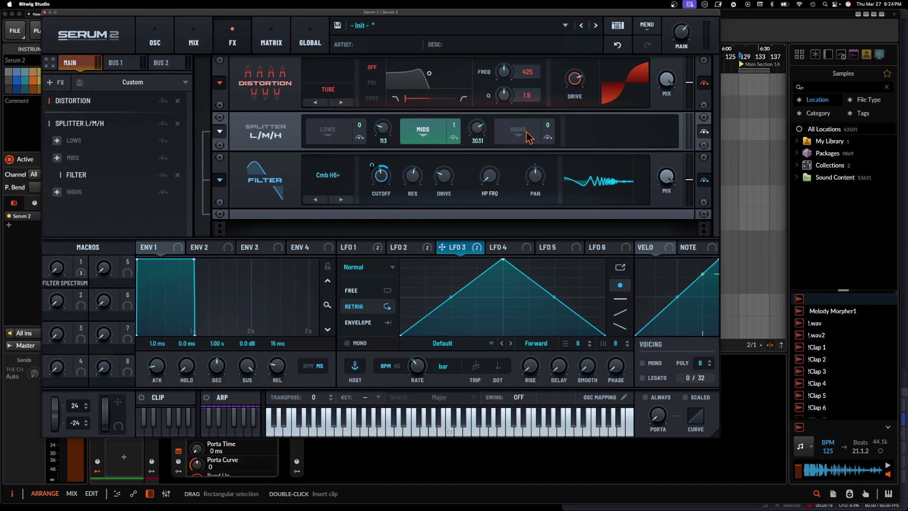
pyautogui.click(512, 132)
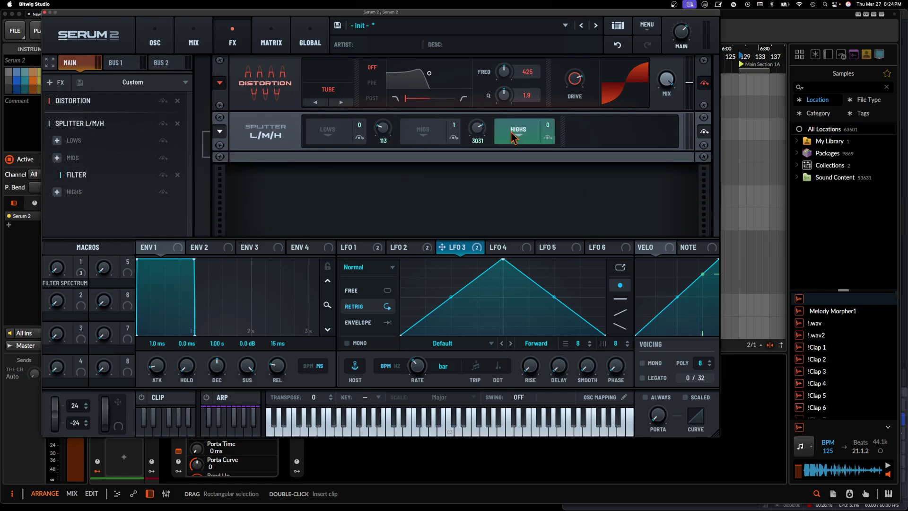
pyautogui.click(56, 82)
pyautogui.click(135, 126)
pyautogui.click(57, 191)
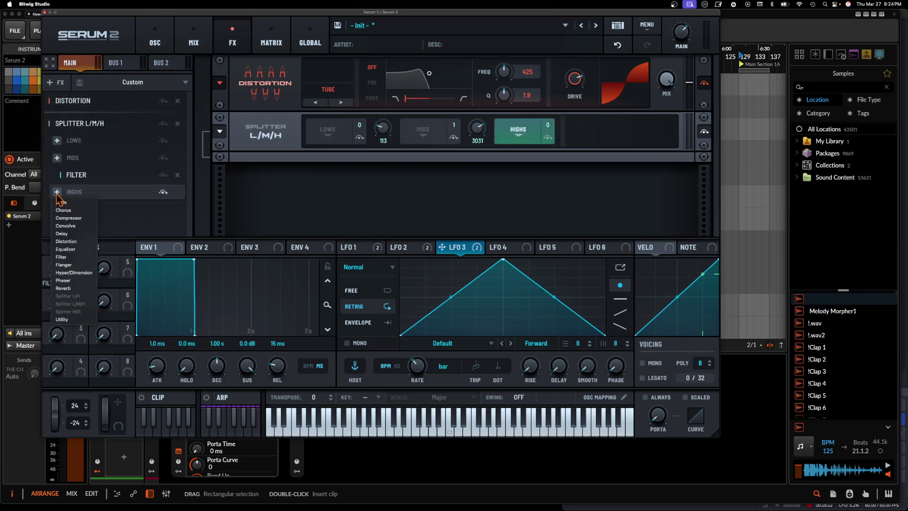
pyautogui.click(76, 241)
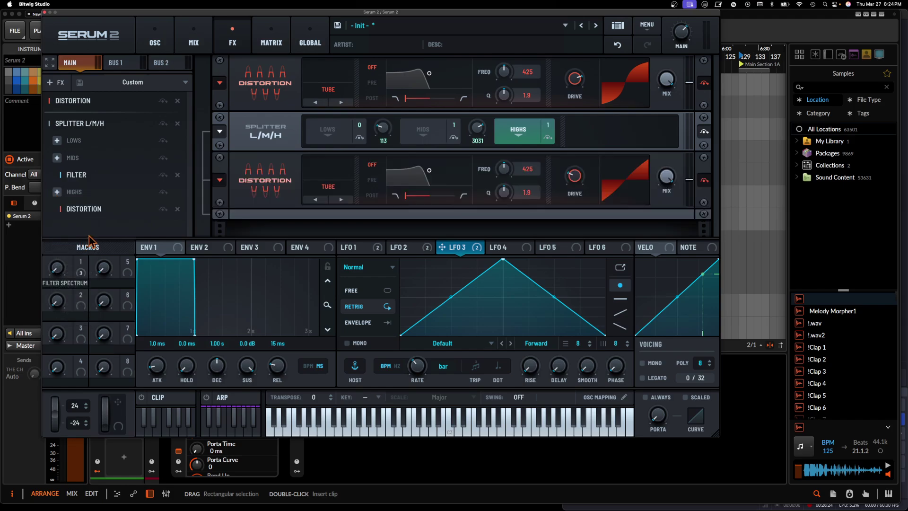
pyautogui.click(329, 187)
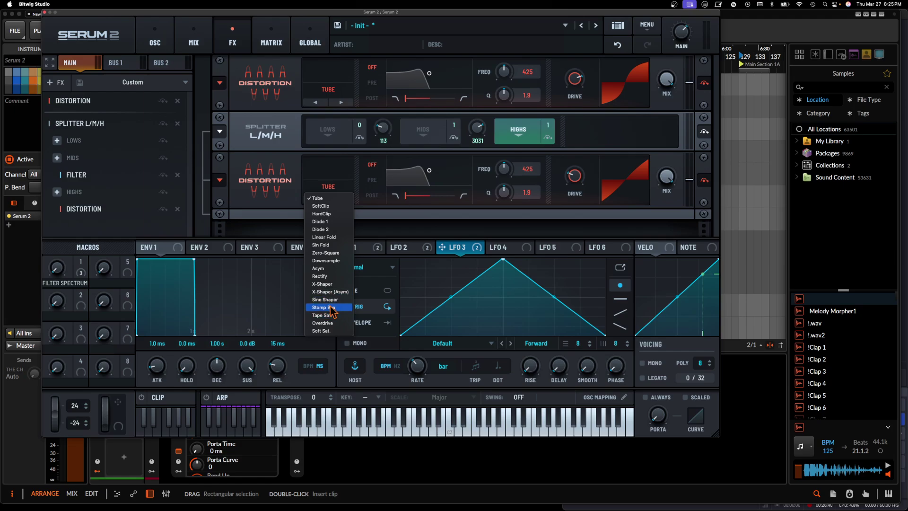
pyautogui.click(329, 263)
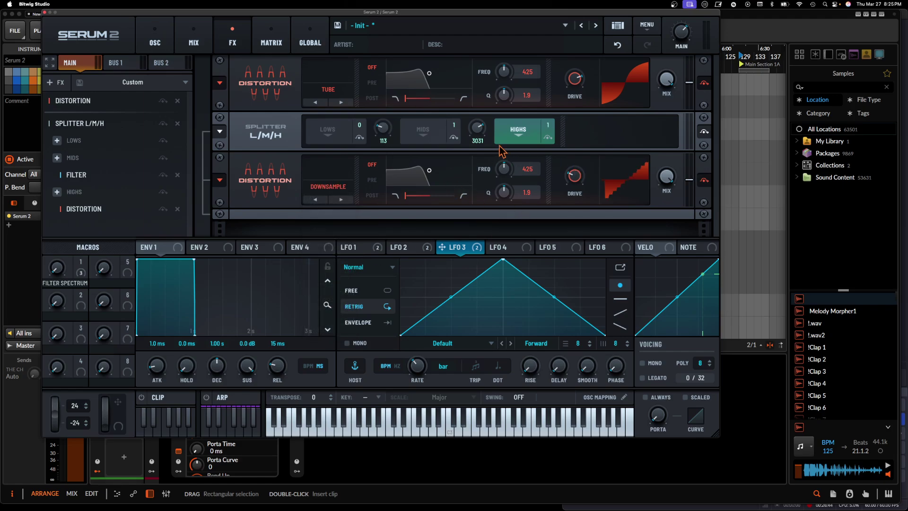
# Step: Mute the lows and mids bands, and raise the output level and drive of the Downsample distortion on the highs
pyautogui.click(453, 137)
pyautogui.click(360, 138)
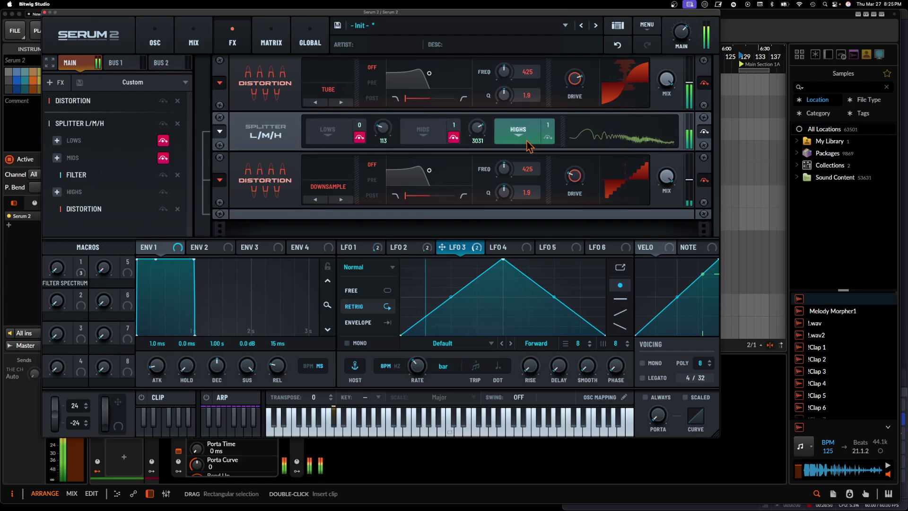
pyautogui.moveTo(578, 155); pyautogui.dragTo(572, 168)
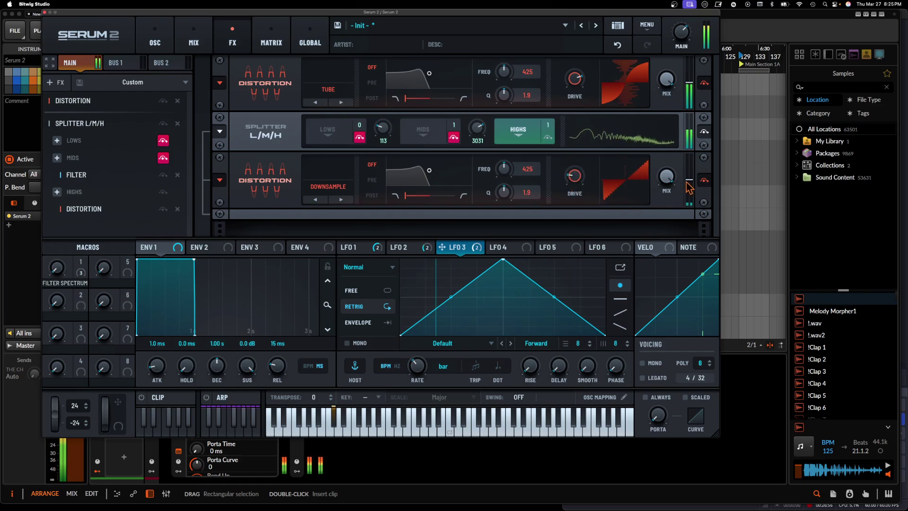
pyautogui.moveTo(688, 186); pyautogui.dragTo(689, 172)
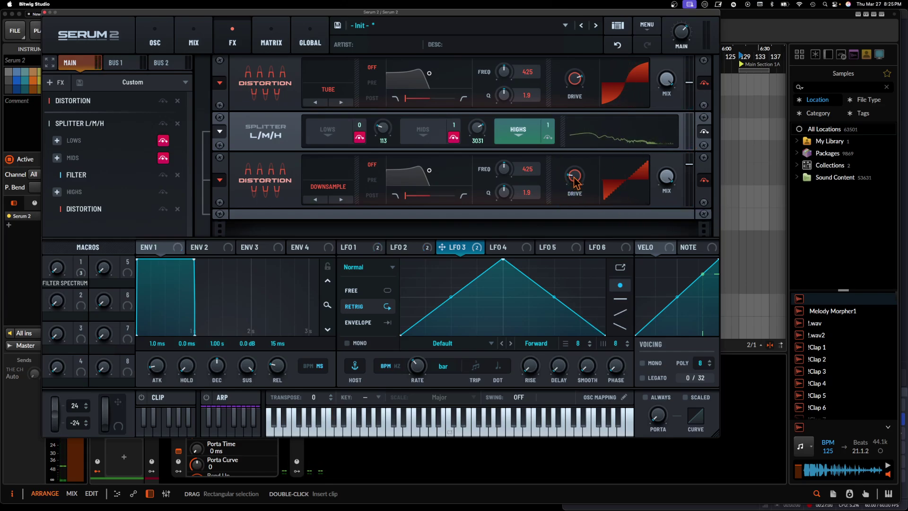
pyautogui.moveTo(574, 178); pyautogui.dragTo(574, 172)
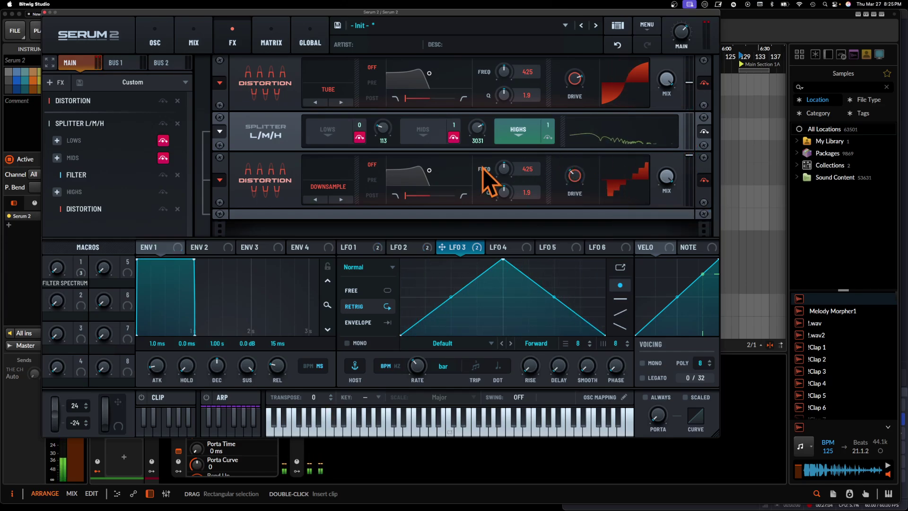
# Step: Change the highs distortion's type to Zero-Square and lower its drive
pyautogui.click(317, 198)
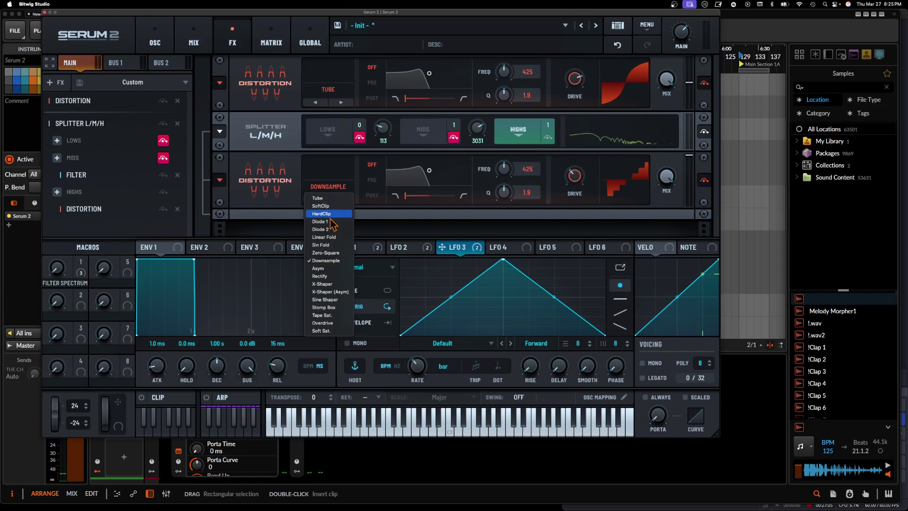
pyautogui.click(343, 255)
pyautogui.moveTo(574, 183); pyautogui.dragTo(569, 197)
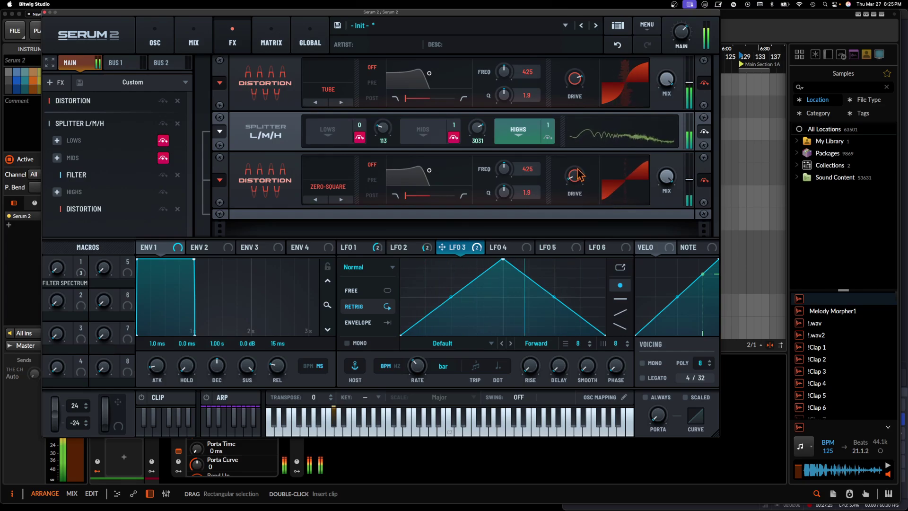
# Step: Set the highs distortion's filter to Post, shift its shape toward high-pass, and set the frequency to 6393 and Q to 0.4
pyautogui.click(374, 194)
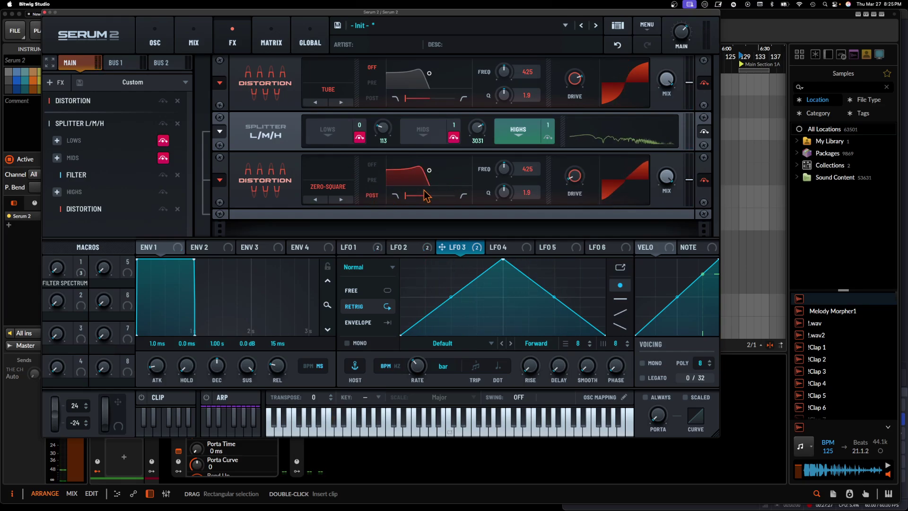
pyautogui.moveTo(405, 195); pyautogui.dragTo(439, 176)
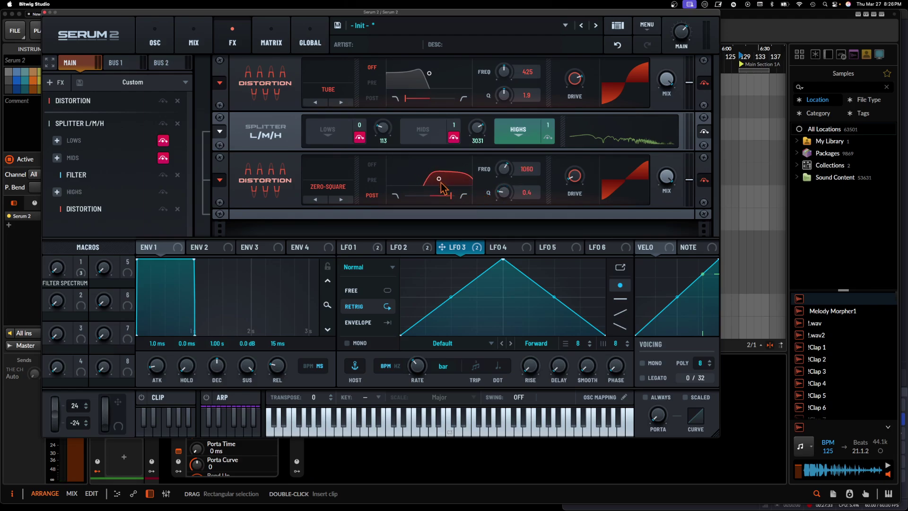
pyautogui.moveTo(441, 183)
pyautogui.mouseDown()
pyautogui.moveTo(466, 183)
pyautogui.moveTo(458, 179)
pyautogui.mouseUp()
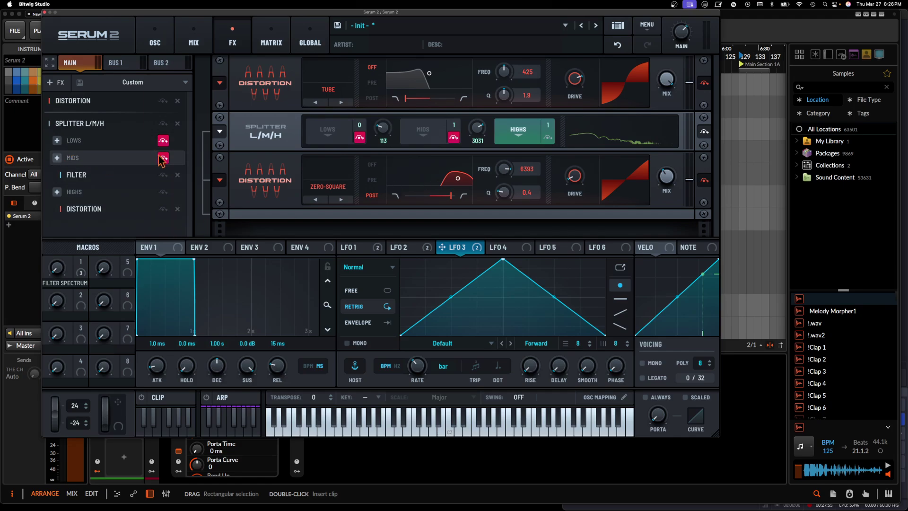
# Step: Unmute the lows and mids and mute the highs instead, and add a second filter to the mids band
pyautogui.click(163, 140)
pyautogui.click(163, 192)
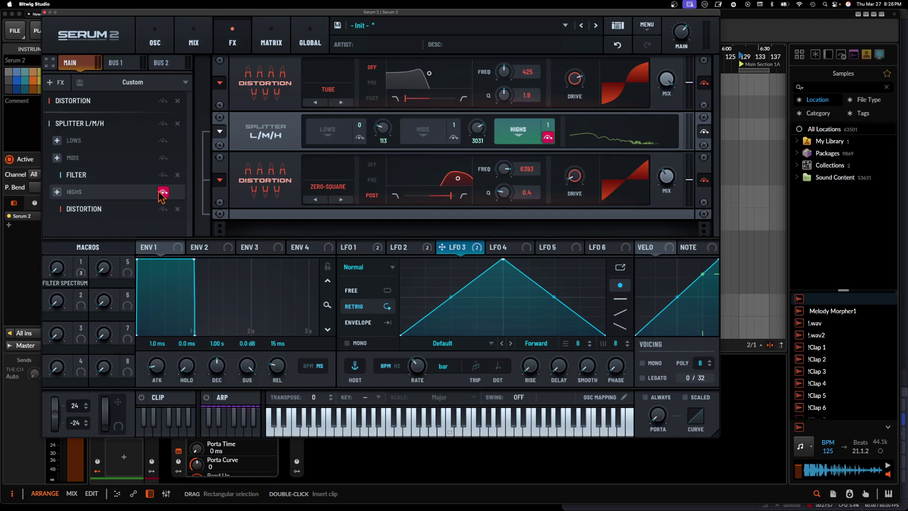
pyautogui.click(57, 158)
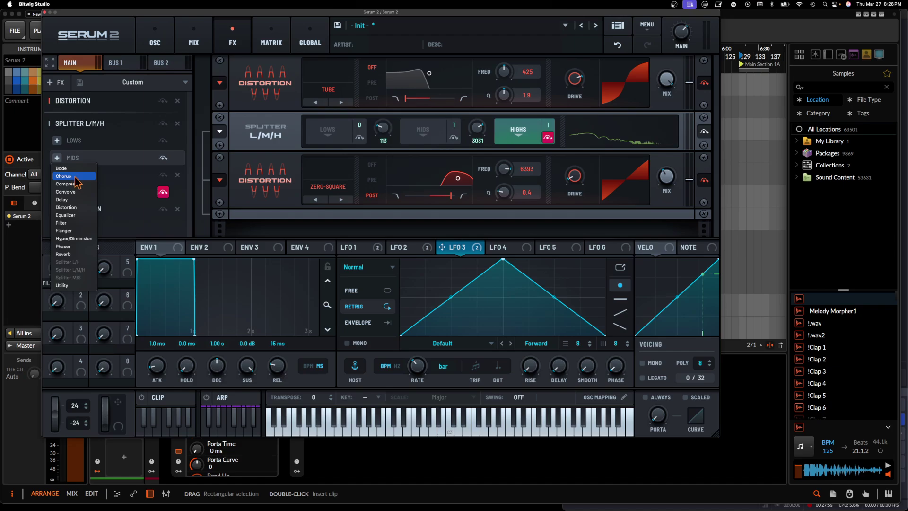
pyautogui.click(78, 223)
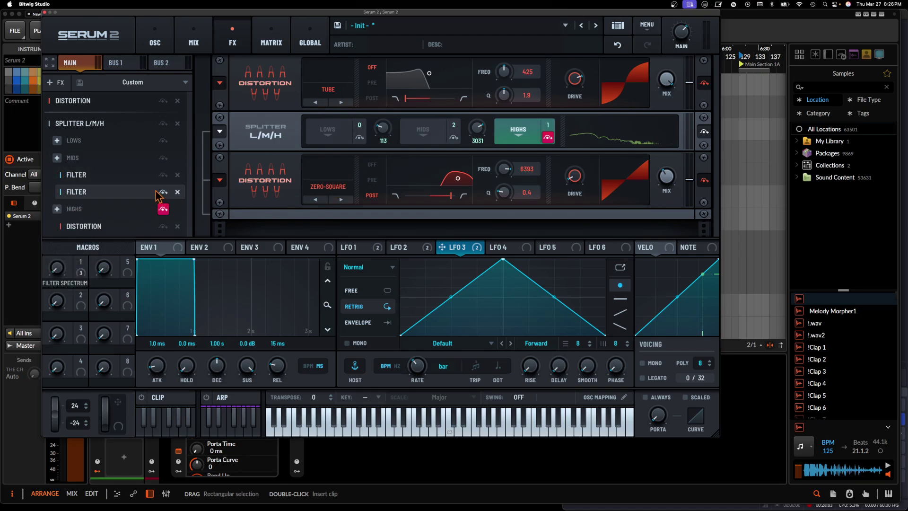
# Step: Bring up the mids band's second filter and open its choice of Normal filter types
pyautogui.click(91, 177)
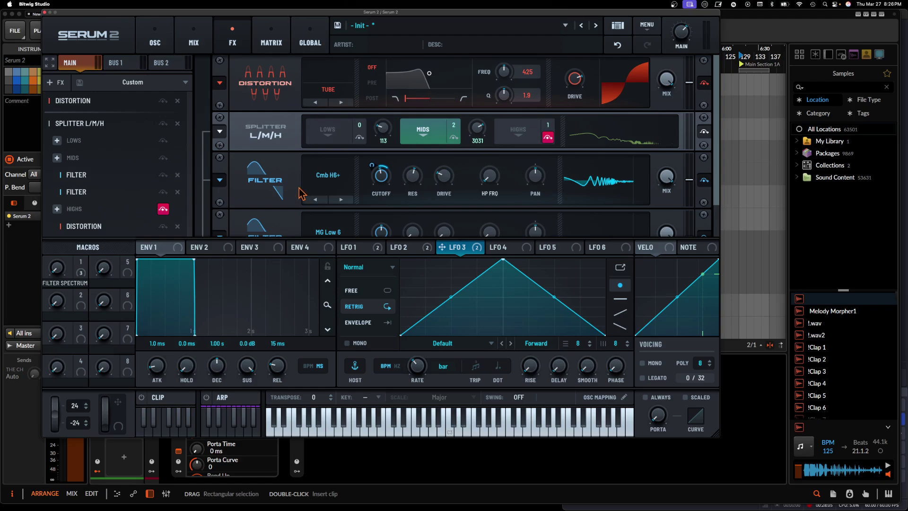
pyautogui.scroll(-3, 301, 194)
pyautogui.click(342, 199)
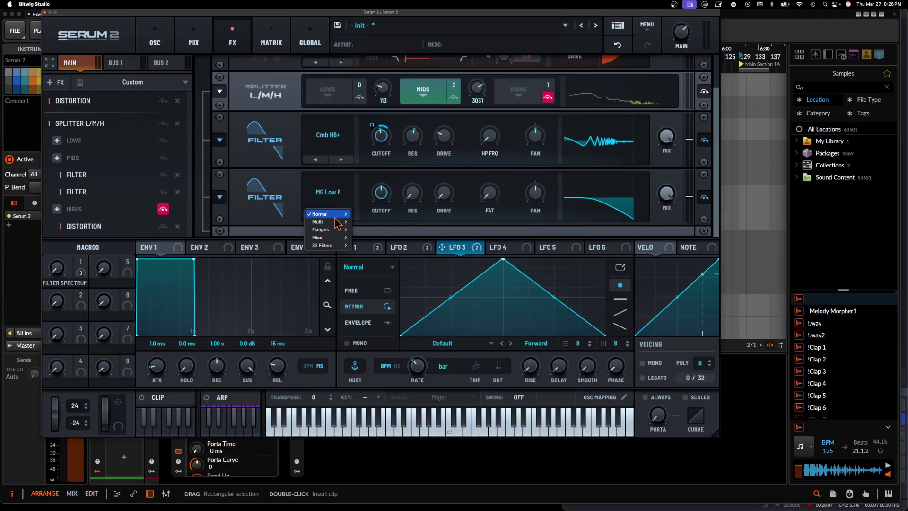
pyautogui.moveTo(339, 215)
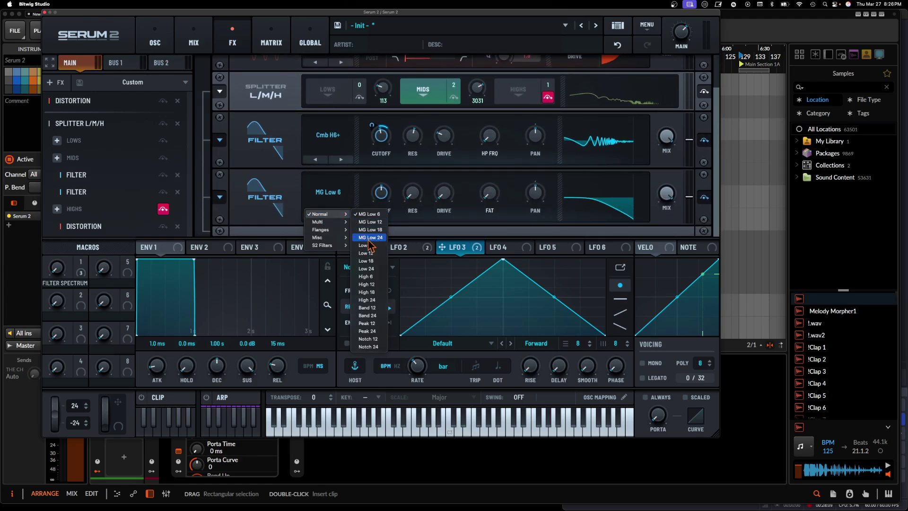
# Step: Set the second mids filter to Notch 24, lower its cutoff slightly and modulate that cutoff with LFO 1
pyautogui.click(368, 347)
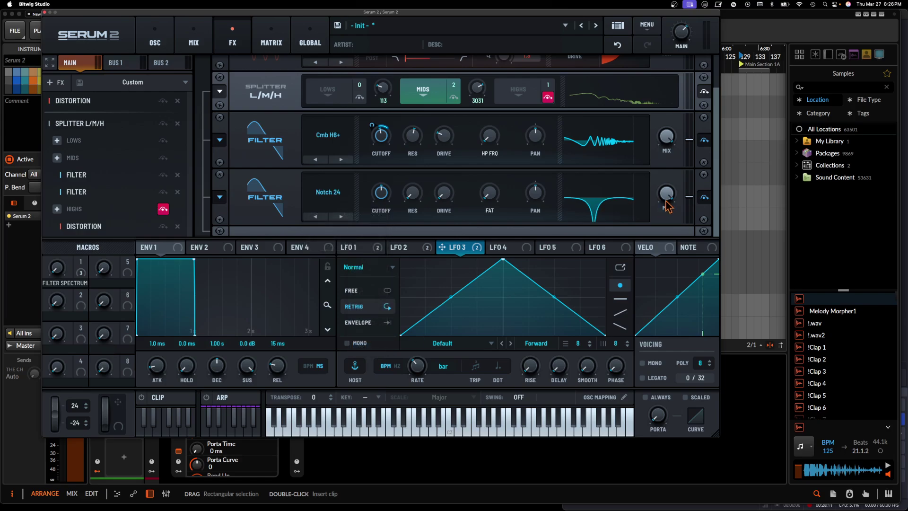
pyautogui.moveTo(381, 193)
pyautogui.mouseDown()
pyautogui.moveTo(379, 210)
pyautogui.moveTo(379, 182)
pyautogui.moveTo(375, 206)
pyautogui.mouseUp()
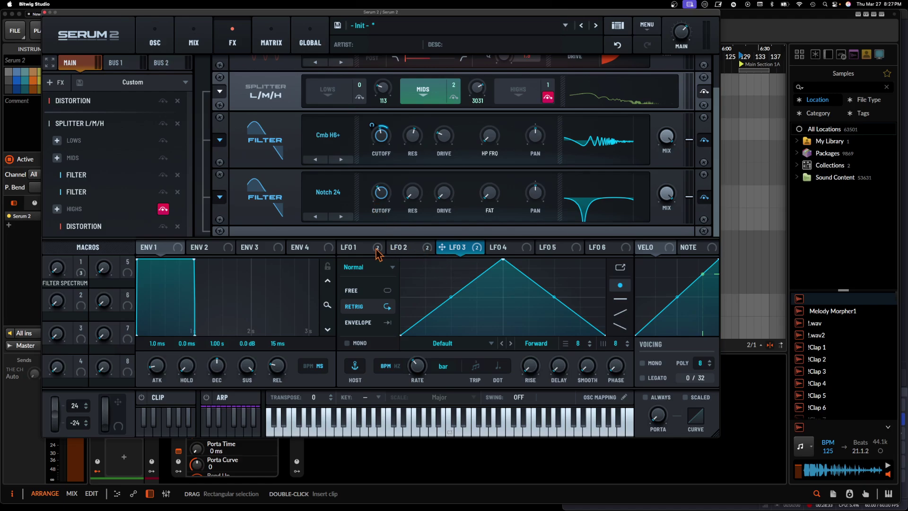
pyautogui.click(353, 248)
pyautogui.moveTo(343, 249); pyautogui.dragTo(372, 217)
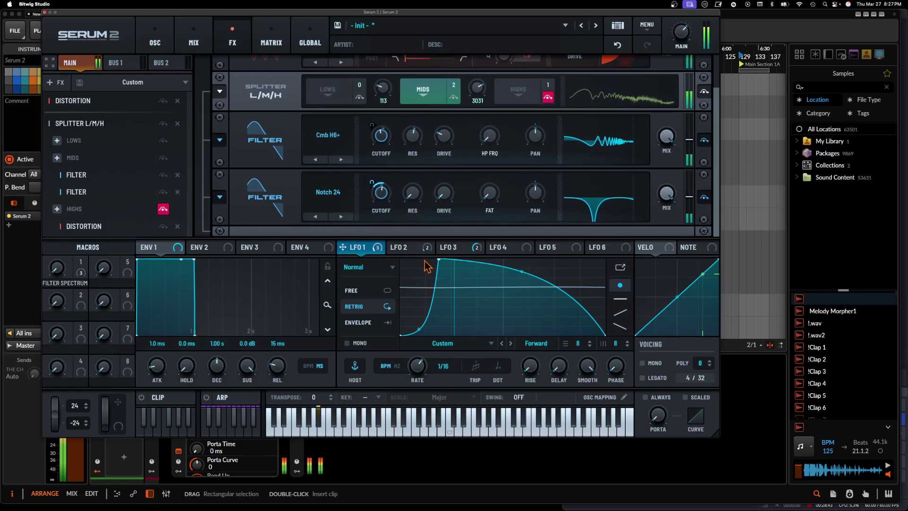
# Step: Slow LFO 1 to 1/4, move its curve peak to the centre and increase its modulation of the Notch 24 filter's cutoff
pyautogui.moveTo(419, 365); pyautogui.dragTo(421, 389)
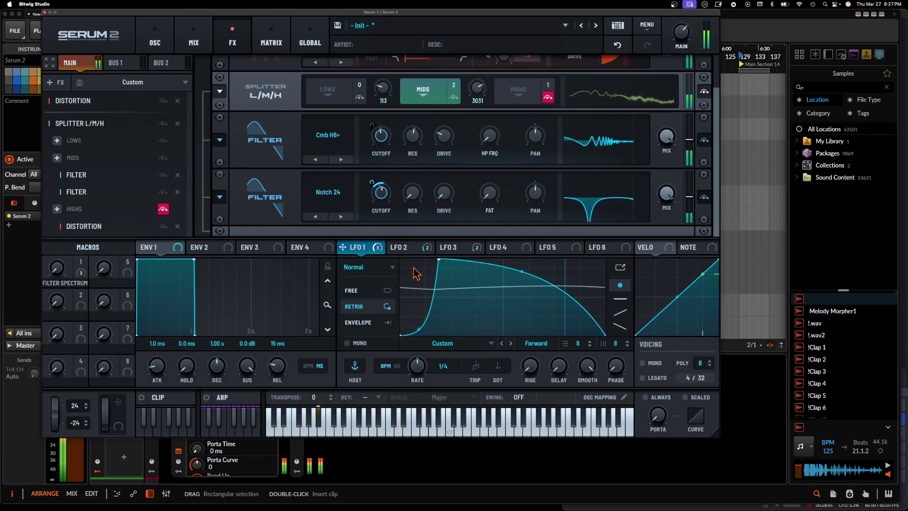
pyautogui.click(401, 247)
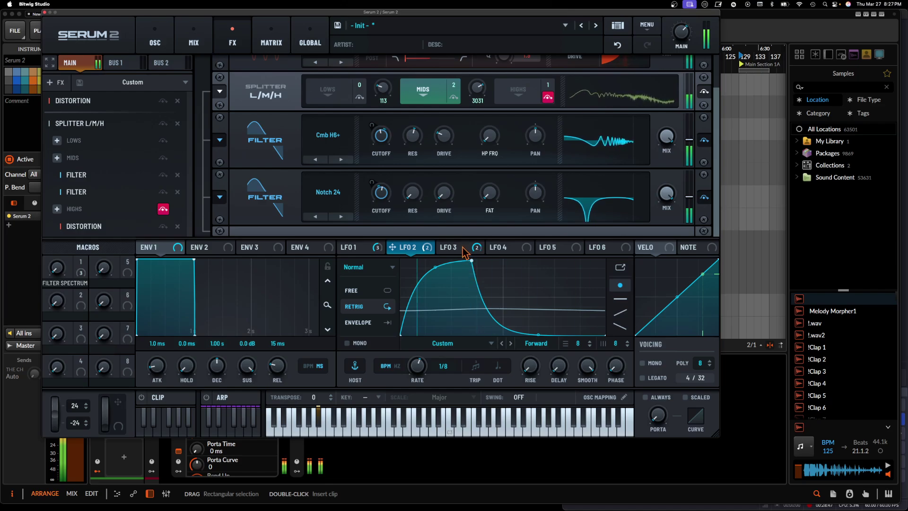
pyautogui.click(377, 252)
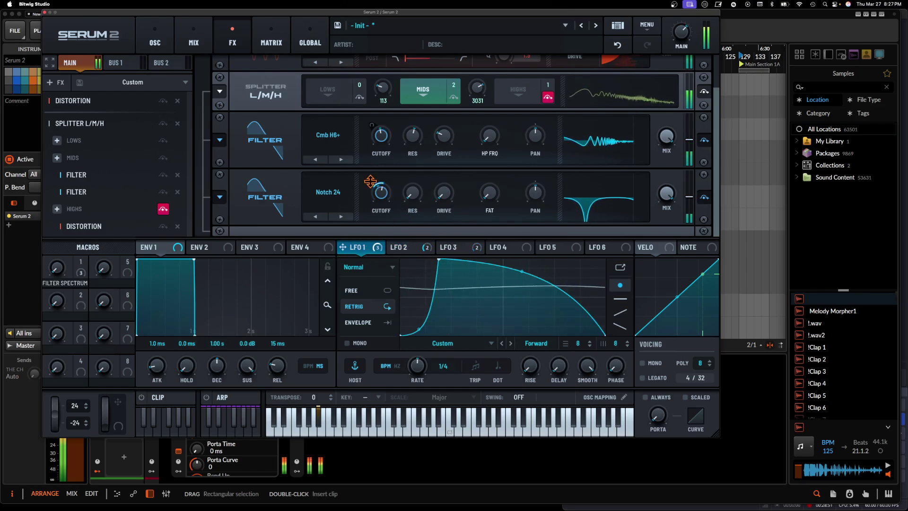
pyautogui.moveTo(439, 260); pyautogui.dragTo(502, 255)
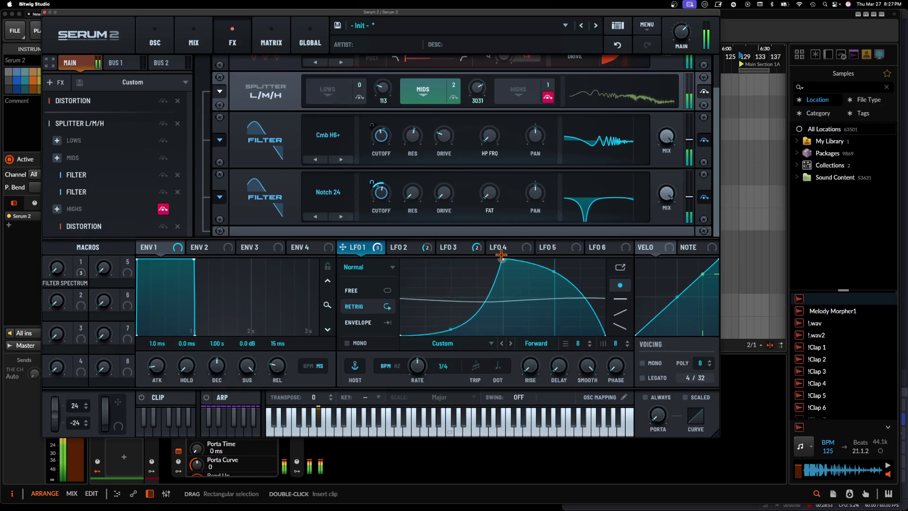
pyautogui.moveTo(372, 181); pyautogui.dragTo(371, 173)
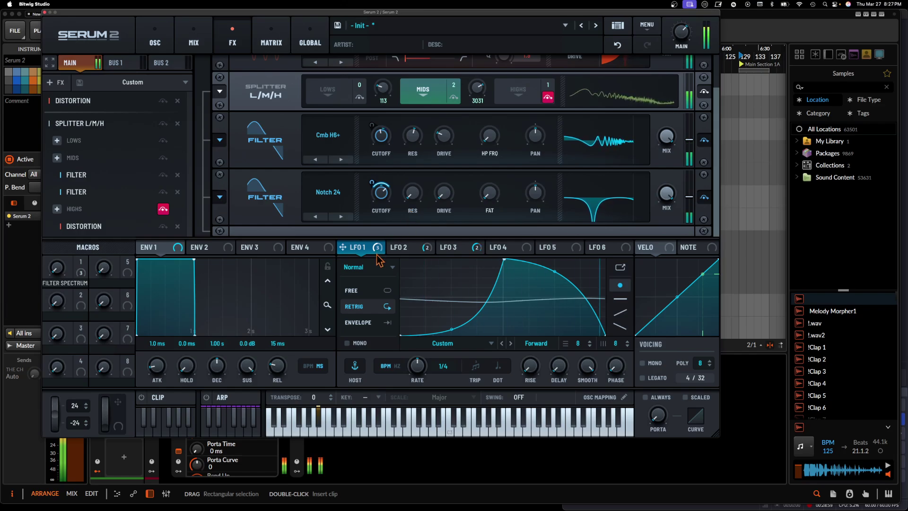
pyautogui.click(401, 251)
pyautogui.click(457, 250)
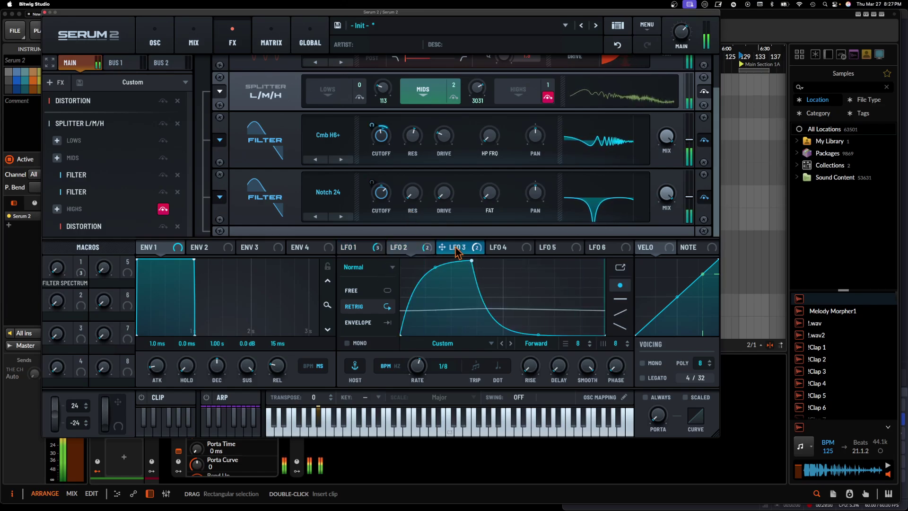
pyautogui.click(378, 248)
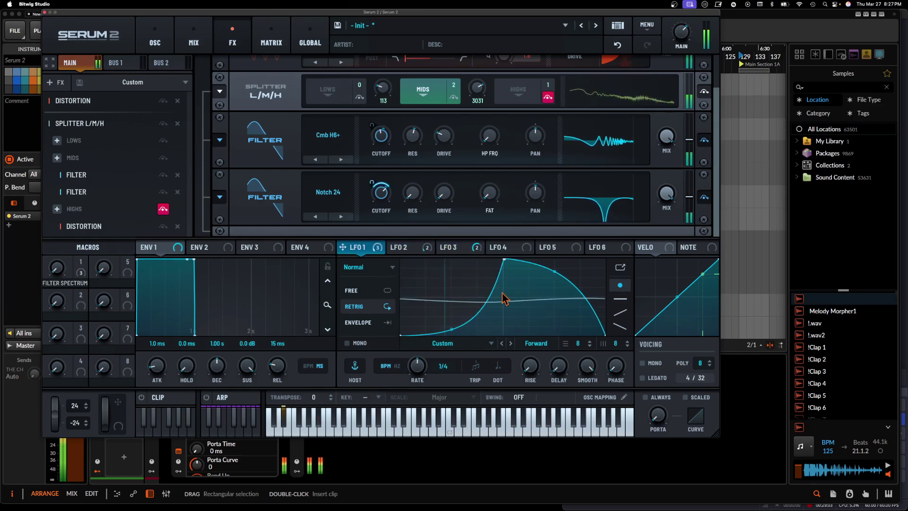
# Step: Raise the drive and high-pass frequency of the Cmb H6+ filter in the mids band
pyautogui.moveTo(680, 29)
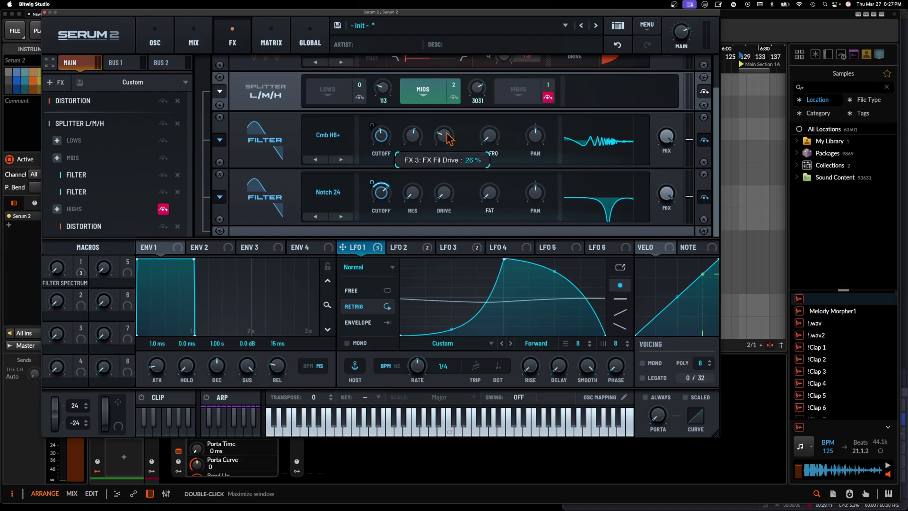
pyautogui.moveTo(447, 140); pyautogui.dragTo(495, 92)
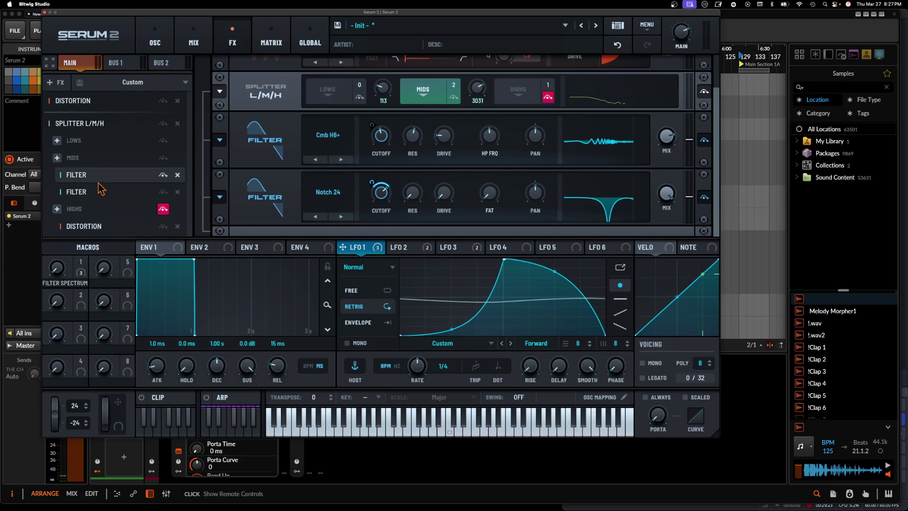
# Step: Add a Phaser to the mids band, lower its rate to minimum and modulate its frequency with LFO 2
pyautogui.click(58, 158)
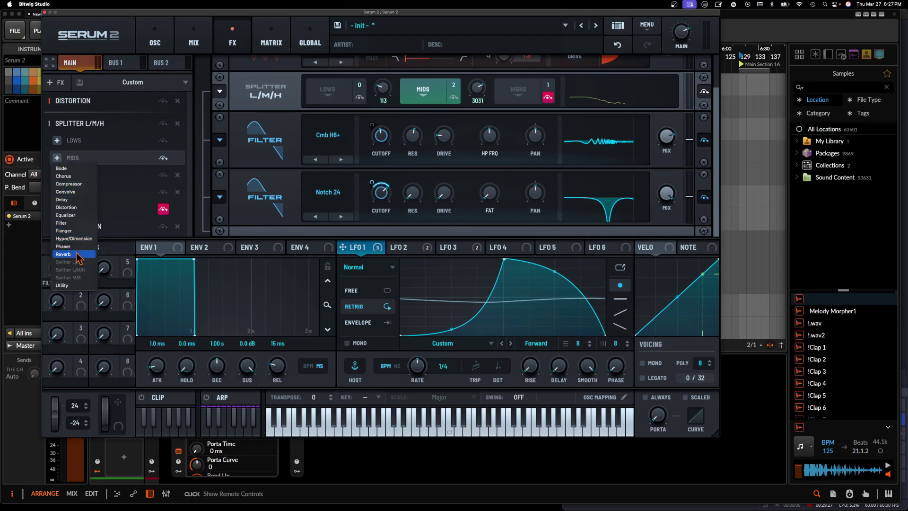
pyautogui.click(62, 246)
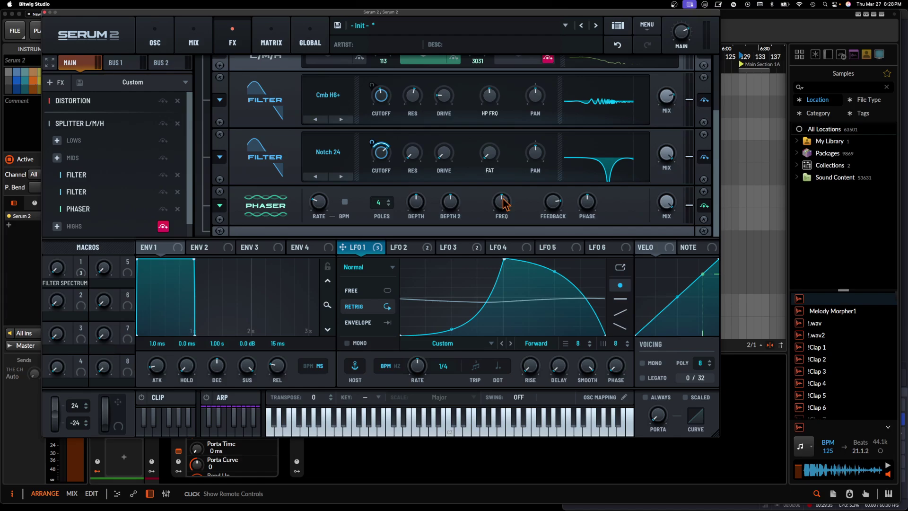
pyautogui.click(409, 248)
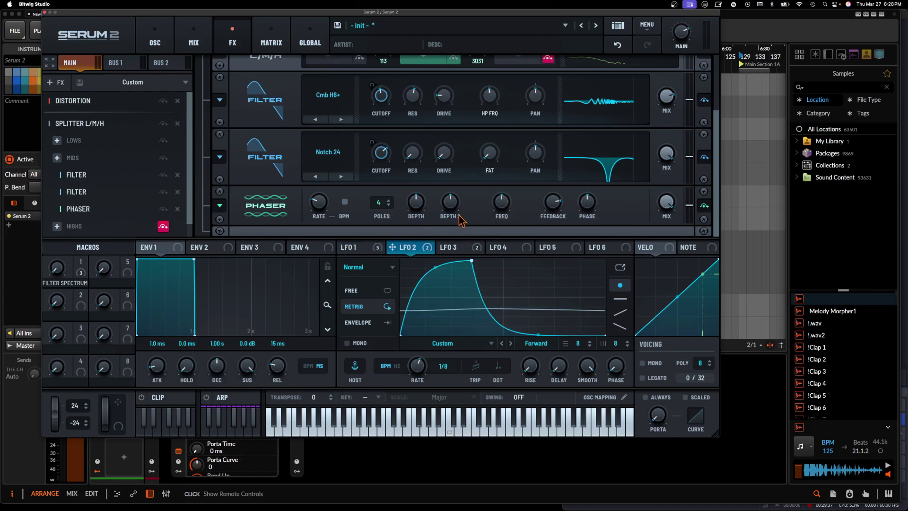
pyautogui.moveTo(323, 208); pyautogui.dragTo(323, 265)
pyautogui.moveTo(490, 210); pyautogui.dragTo(498, 215)
pyautogui.moveTo(399, 254); pyautogui.dragTo(489, 182)
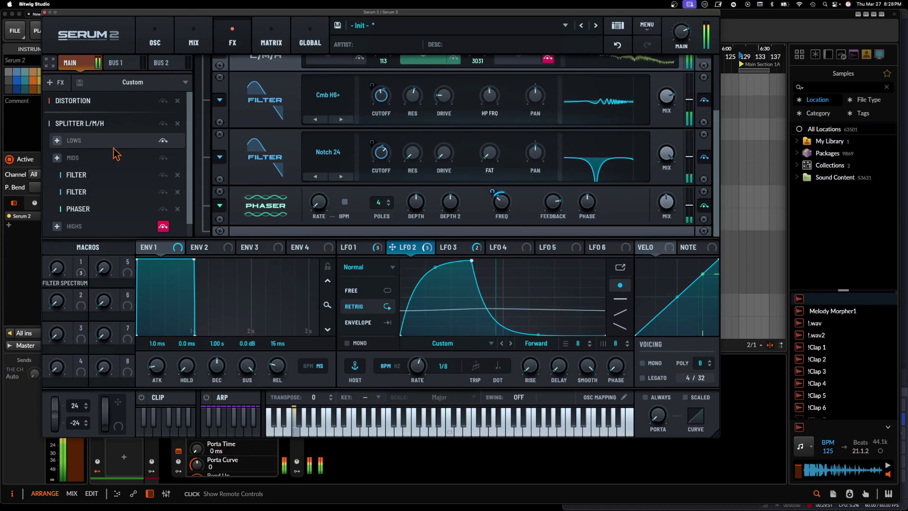
# Step: Add a Distortion after the Phaser in the mids band, set it to Soft Sat. and adjust its drive
pyautogui.click(55, 84)
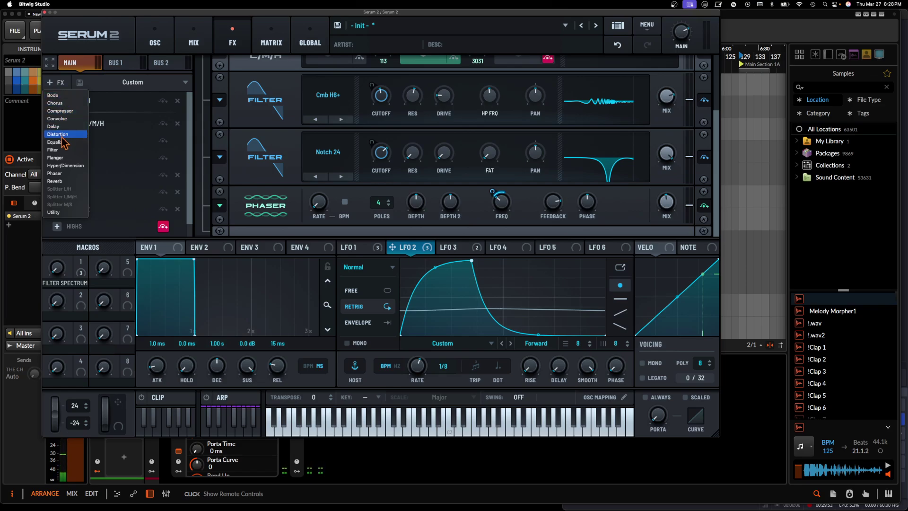
pyautogui.click(108, 168)
pyautogui.click(56, 157)
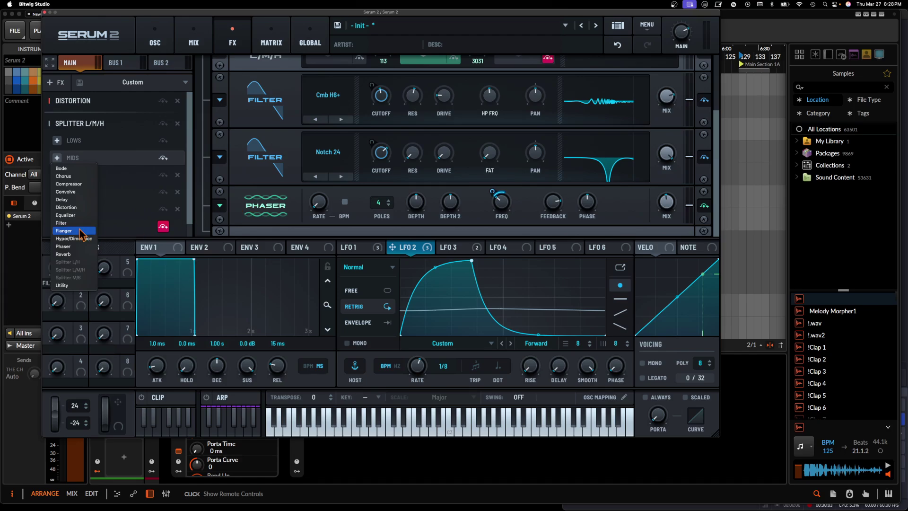
pyautogui.click(66, 207)
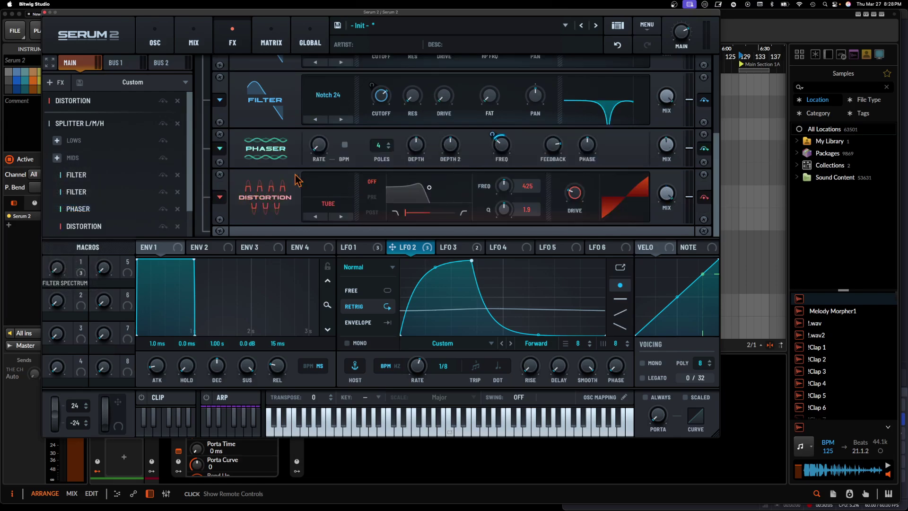
pyautogui.click(329, 203)
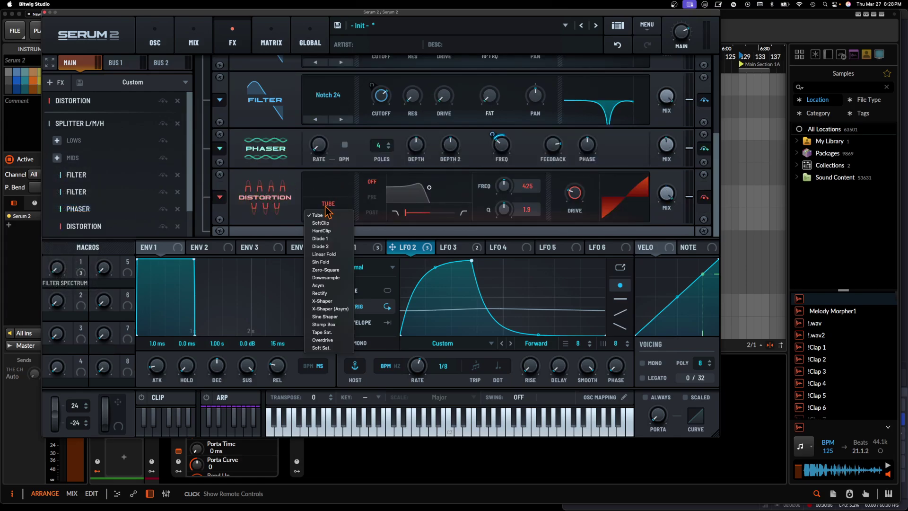
pyautogui.click(327, 348)
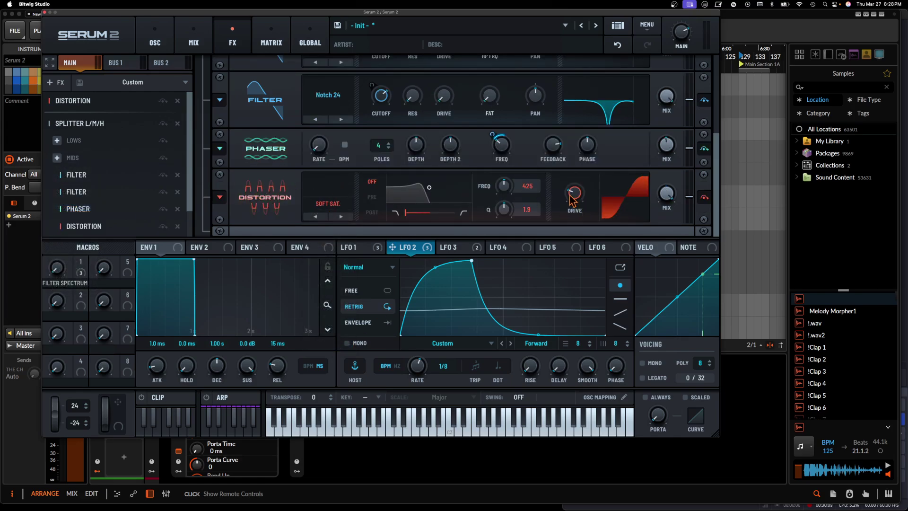
pyautogui.moveTo(572, 199); pyautogui.dragTo(571, 187)
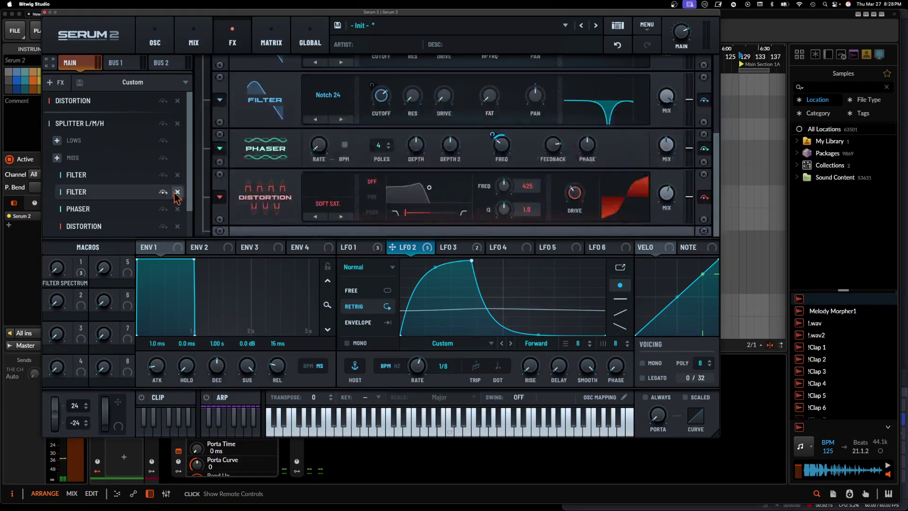
# Step: Re-enable the highs band of the L/M/H splitter
pyautogui.scroll(-2, 194, 157)
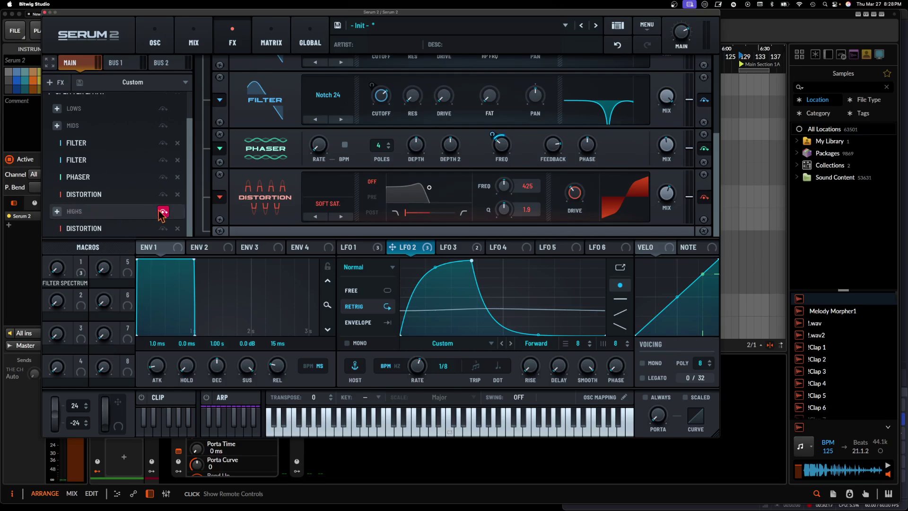
pyautogui.scroll(2, 166, 212)
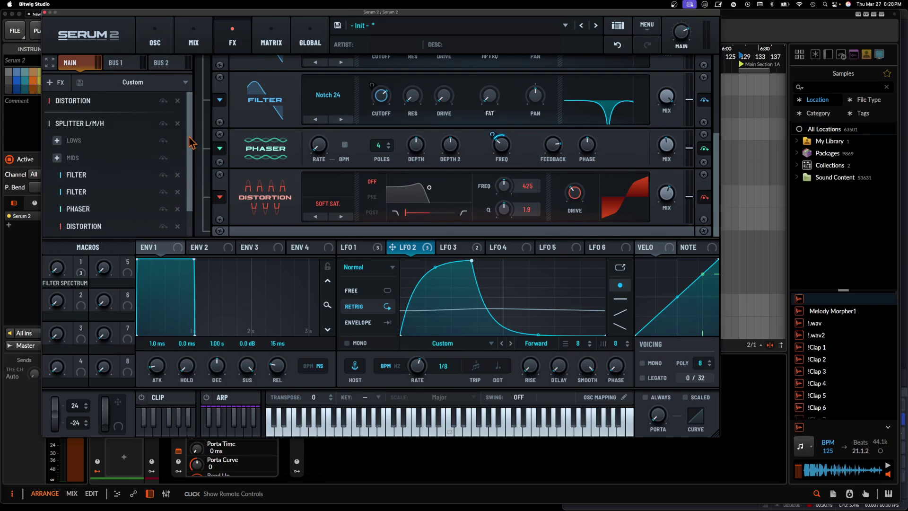
pyautogui.moveTo(189, 141); pyautogui.dragTo(189, 232)
# Step: Add a Compressor at the end of the main effects chain and switch it to Multiband mode
pyautogui.click(55, 82)
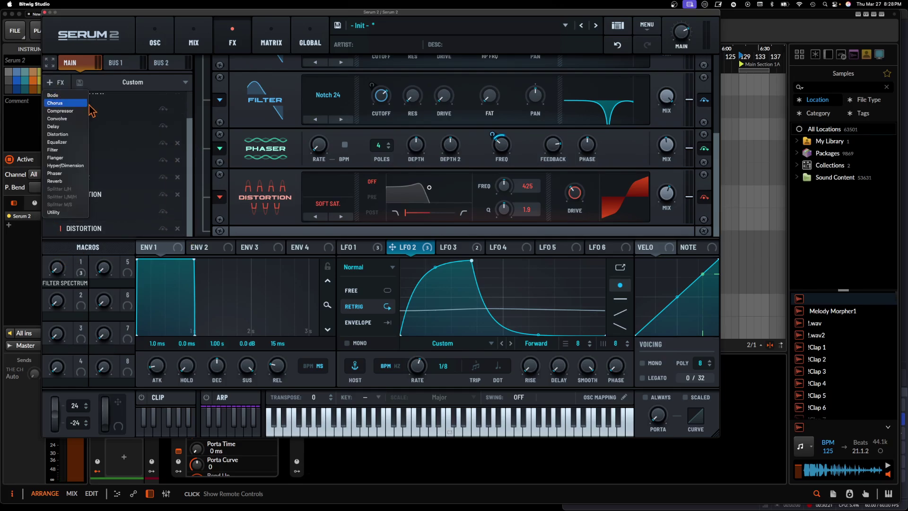
pyautogui.click(71, 112)
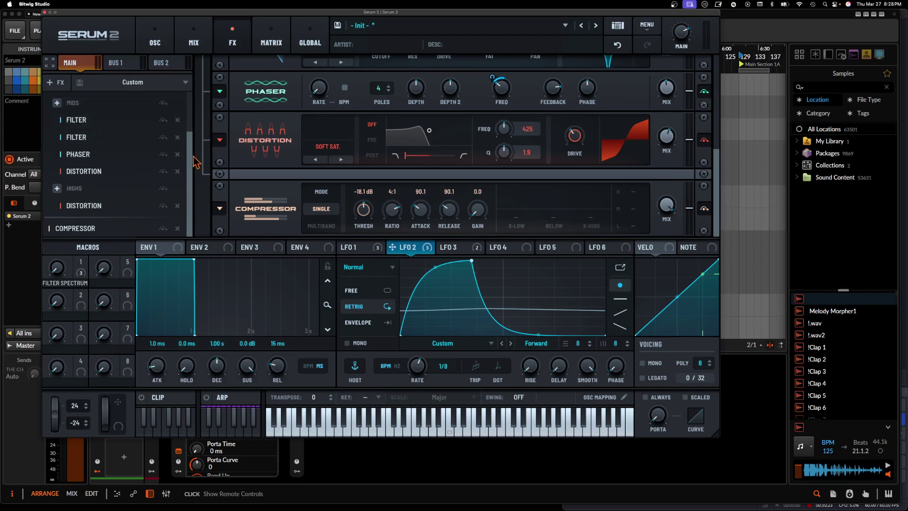
pyautogui.click(322, 226)
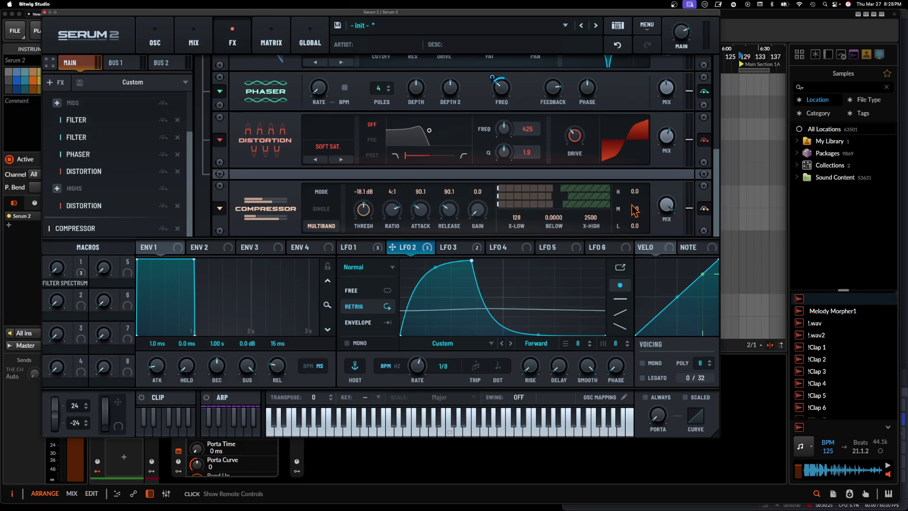
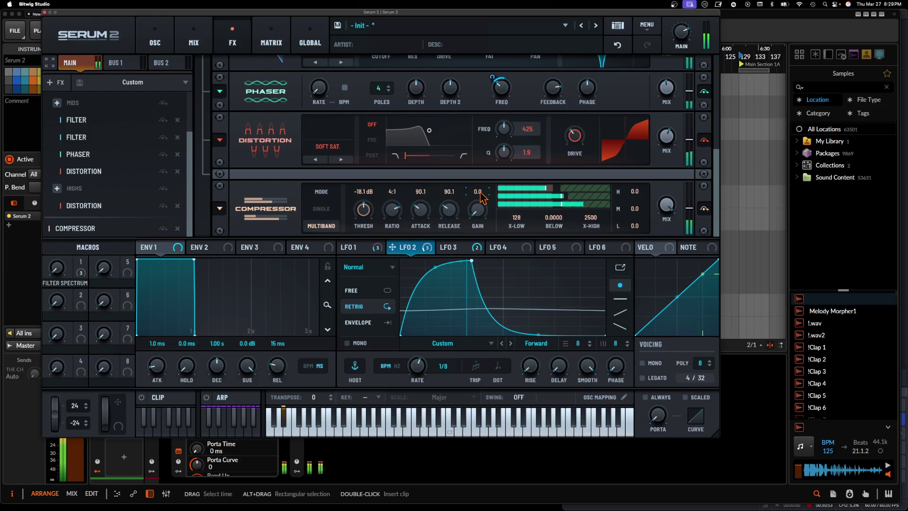
# Step: Set the compressor's gain to 10.4, attack to 2.8 and release to 23.9, and adjust its mid-band compression
pyautogui.moveTo(477, 209); pyautogui.dragTo(482, 179)
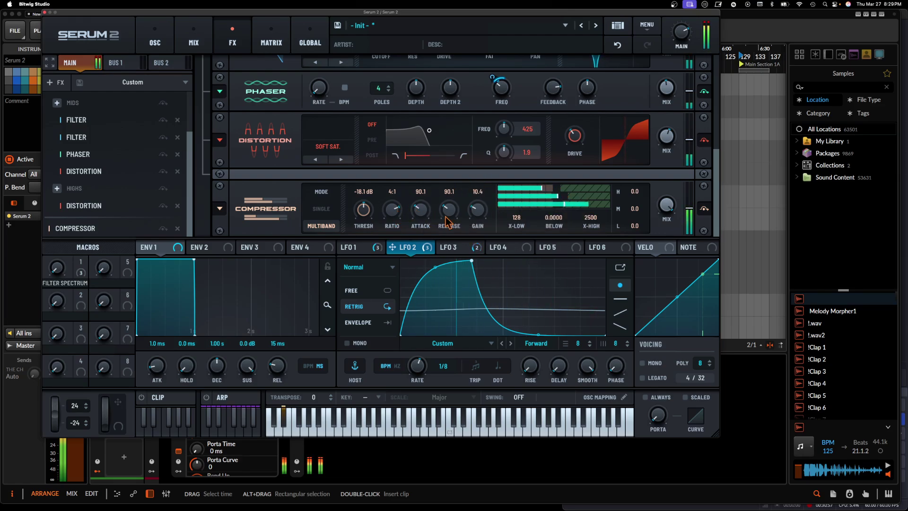
pyautogui.moveTo(420, 210); pyautogui.dragTo(425, 241)
pyautogui.moveTo(449, 210); pyautogui.dragTo(459, 239)
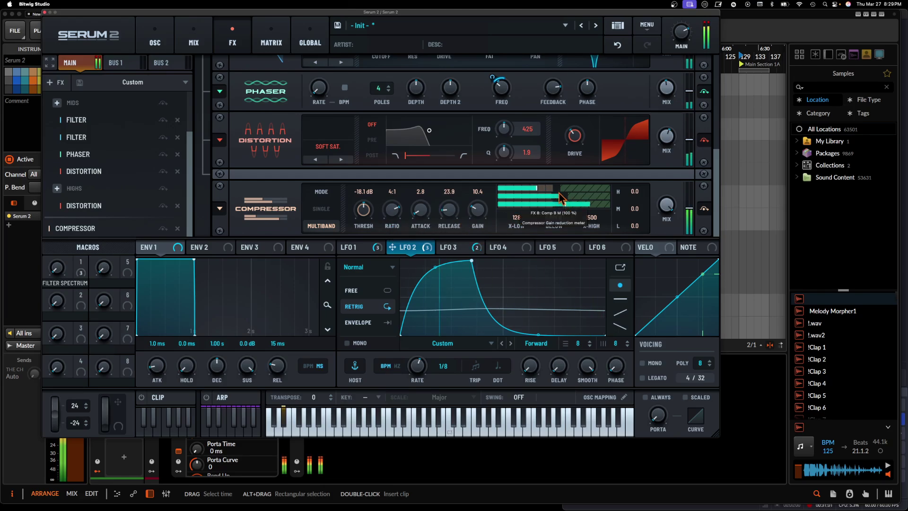
pyautogui.moveTo(562, 197)
pyautogui.mouseDown()
pyautogui.moveTo(557, 191)
pyautogui.moveTo(572, 194)
pyautogui.mouseUp()
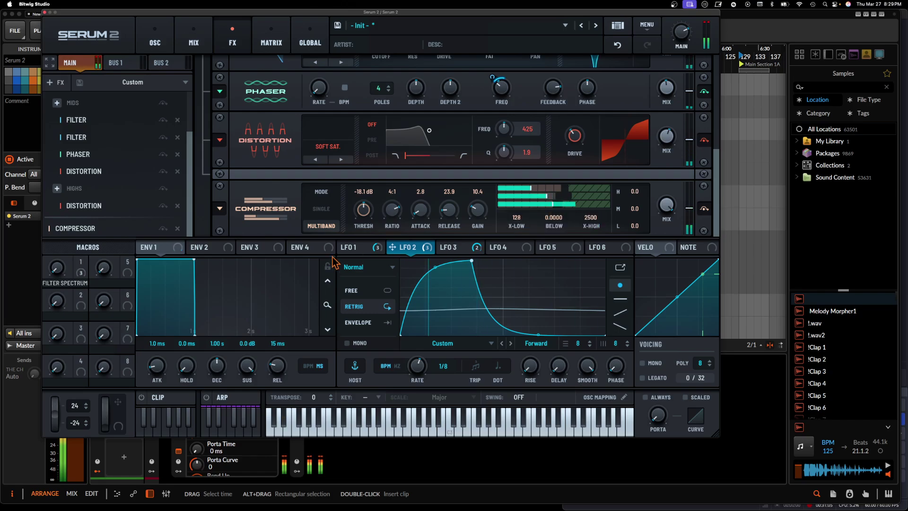
pyautogui.moveTo(54, 426)
pyautogui.mouseDown()
pyautogui.moveTo(40, 347)
pyautogui.moveTo(60, 424)
pyautogui.moveTo(36, 369)
pyautogui.moveTo(39, 421)
pyautogui.mouseUp()
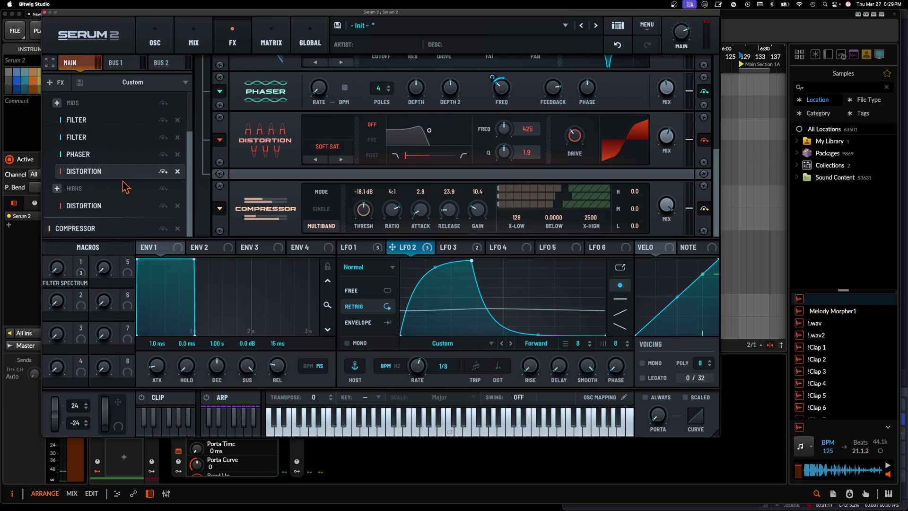
# Step: Add a Filter to the main chain, place it before the Compressor and set its type to MG Low 12
pyautogui.click(54, 82)
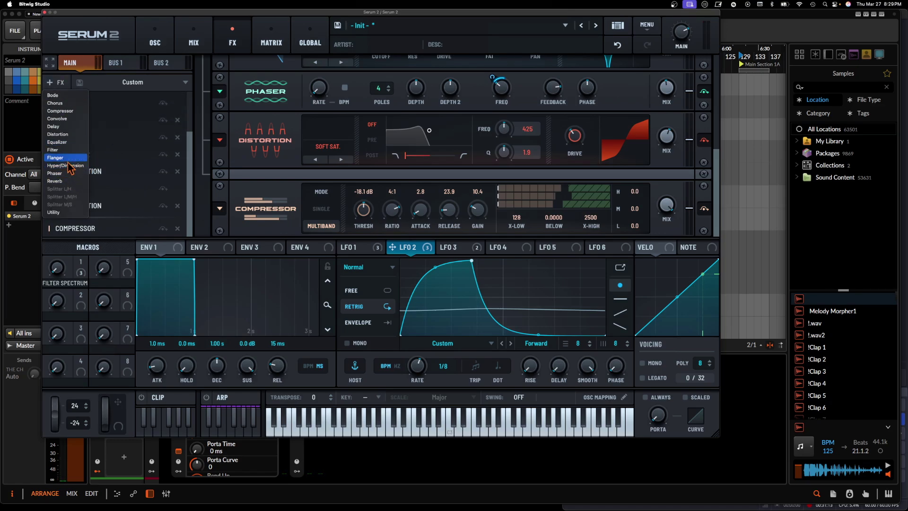
pyautogui.click(60, 149)
pyautogui.moveTo(76, 229); pyautogui.dragTo(82, 213)
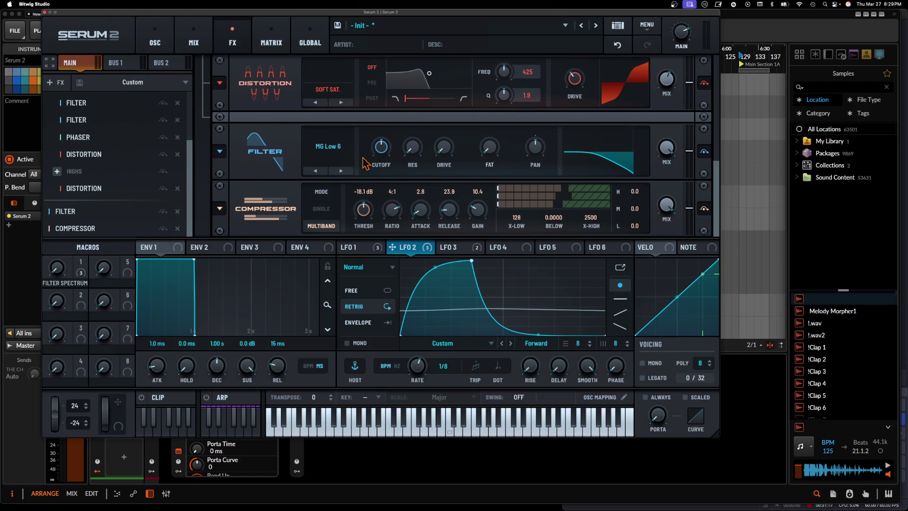
pyautogui.click(341, 171)
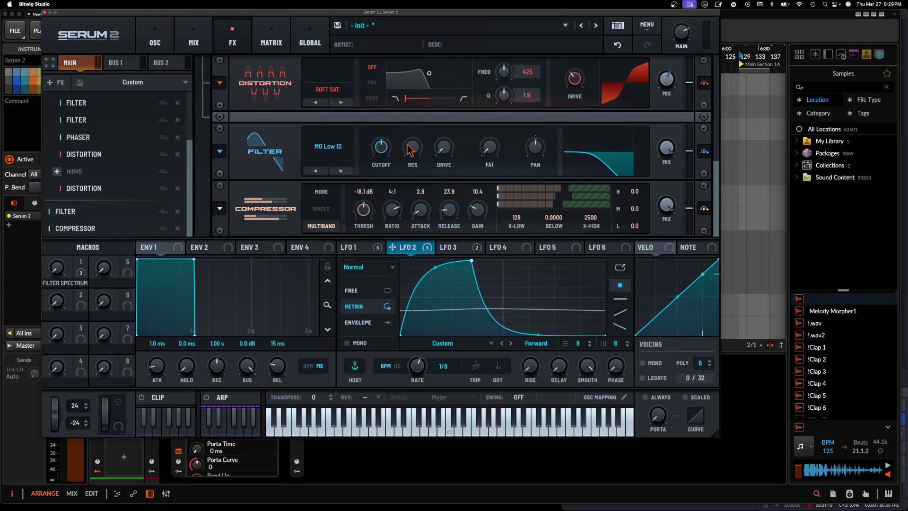
# Step: Lower the cutoff of the MG Low 12 filter and modulate it with LFO 2 running at a 1/4 rate
pyautogui.moveTo(387, 155)
pyautogui.mouseDown()
pyautogui.moveTo(388, 192)
pyautogui.moveTo(384, 168)
pyautogui.mouseUp()
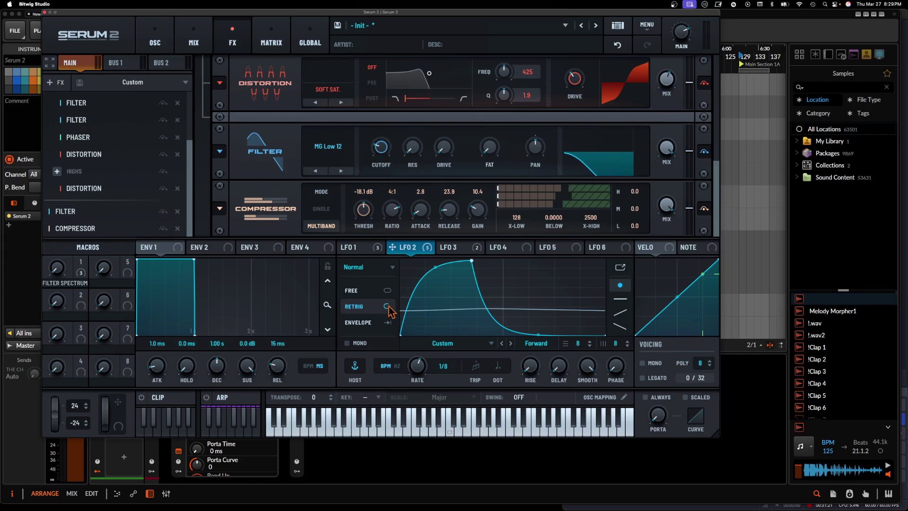
pyautogui.click(350, 248)
pyautogui.click(405, 249)
pyautogui.moveTo(393, 248); pyautogui.dragTo(385, 149)
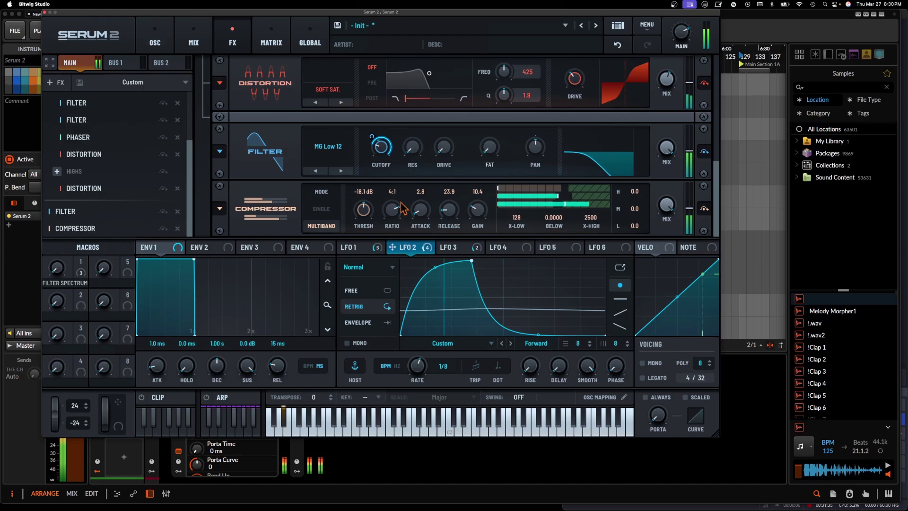
pyautogui.moveTo(379, 141)
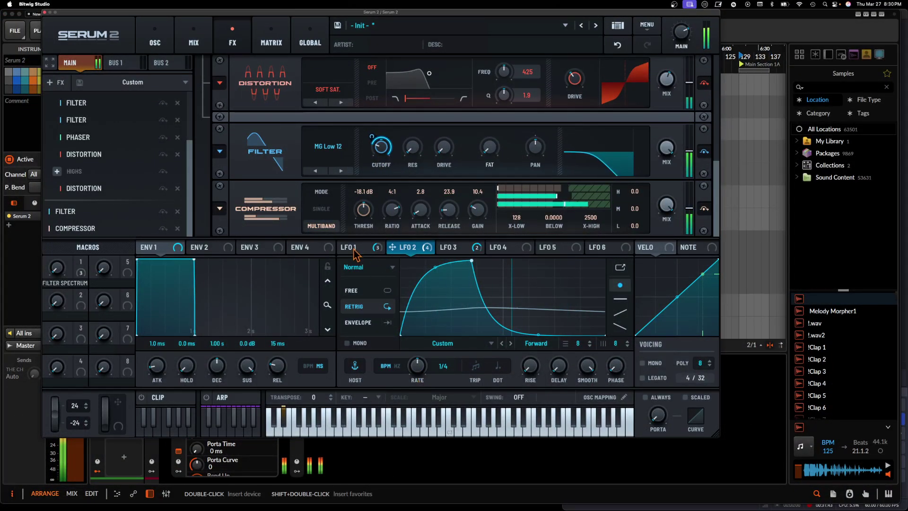
# Step: Set LFO 2 and LFO 1 to Normal mode and reset LFO 2's smoothing
pyautogui.click(372, 268)
pyautogui.click(356, 280)
pyautogui.click(356, 247)
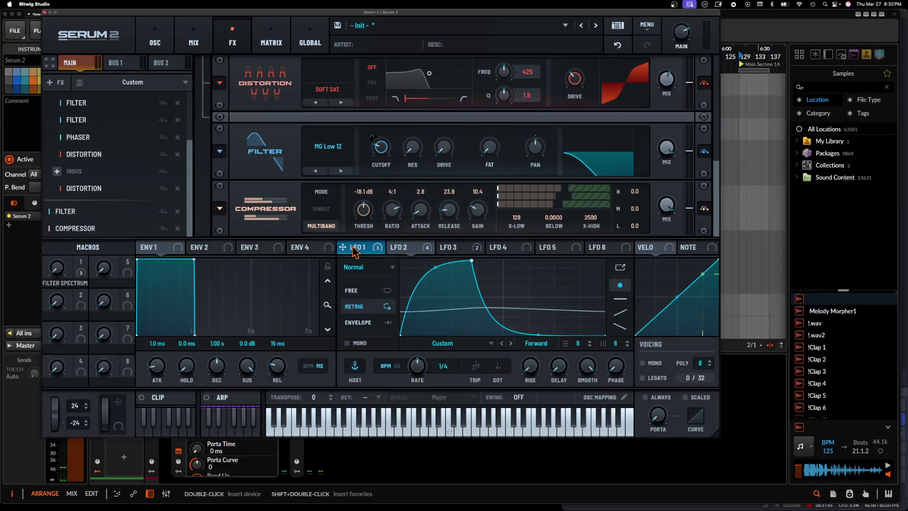
pyautogui.click(360, 268)
pyautogui.click(361, 279)
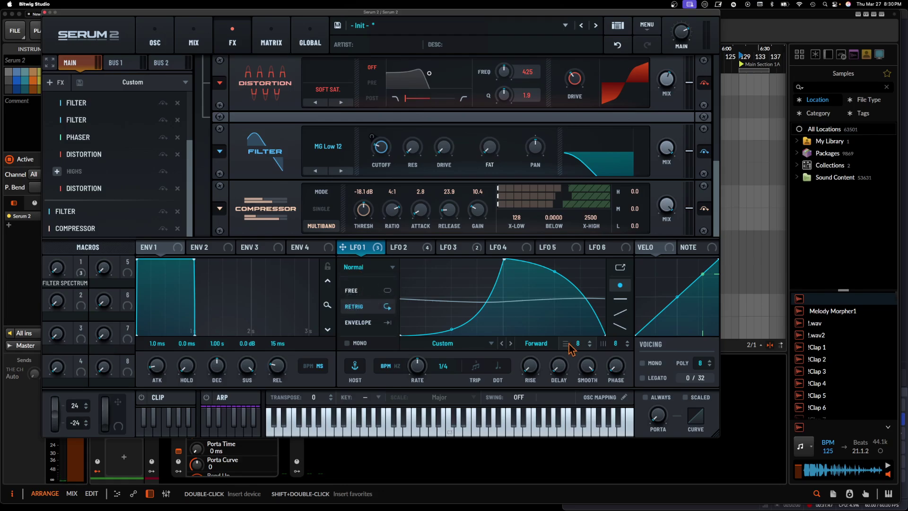
pyautogui.click(409, 247)
pyautogui.doubleClick(588, 361)
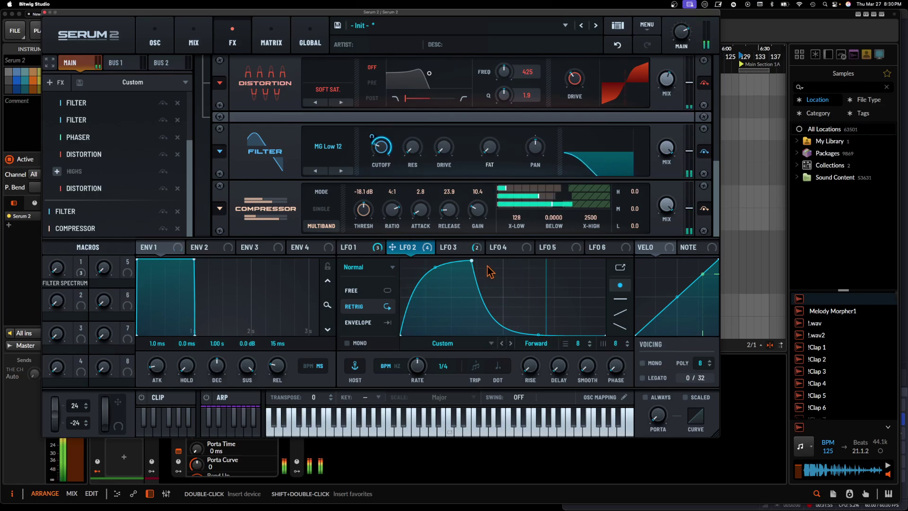
# Step: Reshape LFO 2 so it peaks early, with an inward-curved rise and a bulging fall to the end of the cycle
pyautogui.moveTo(471, 261); pyautogui.dragTo(531, 260)
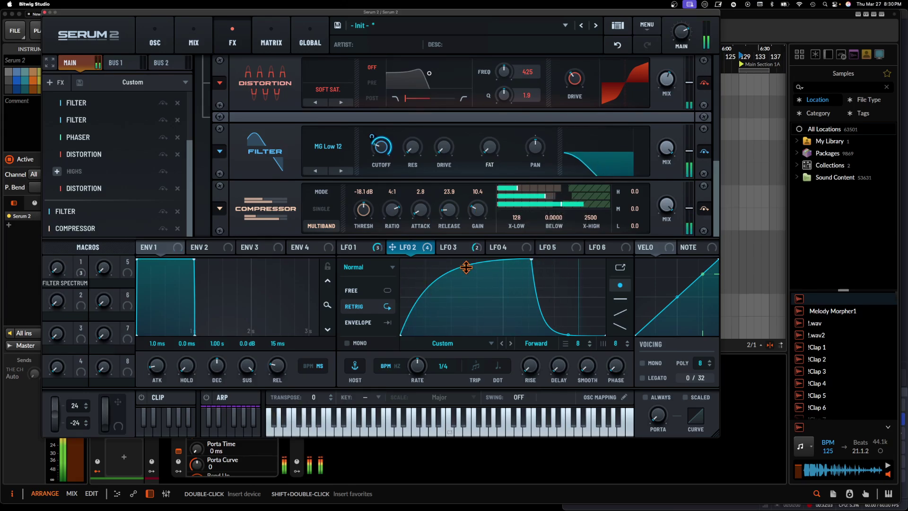
pyautogui.moveTo(466, 267); pyautogui.dragTo(468, 333)
pyautogui.moveTo(569, 335); pyautogui.dragTo(426, 280)
# Step: Reshape LFO 1 into a wide plateau with a fast curved rise and a steep drop near the end of the cycle
pyautogui.click(373, 253)
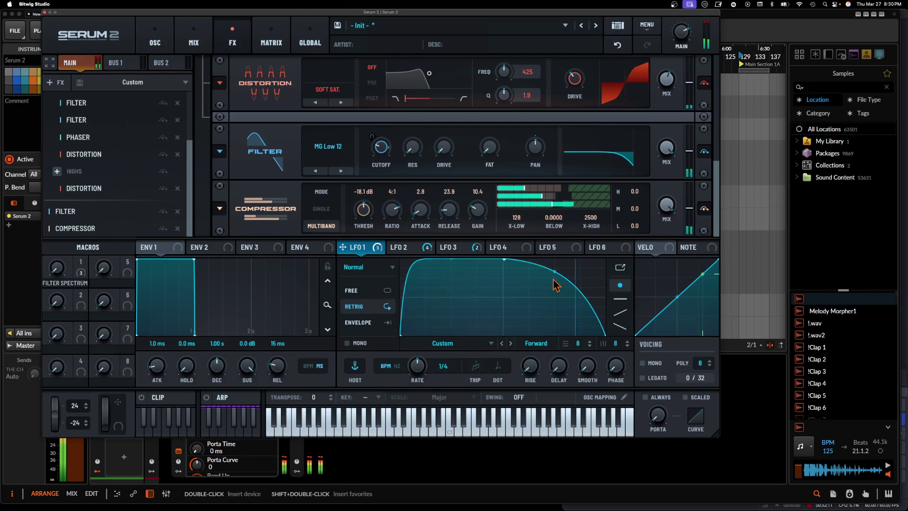
pyautogui.moveTo(554, 272); pyautogui.dragTo(545, 314)
pyautogui.moveTo(504, 260); pyautogui.dragTo(590, 224)
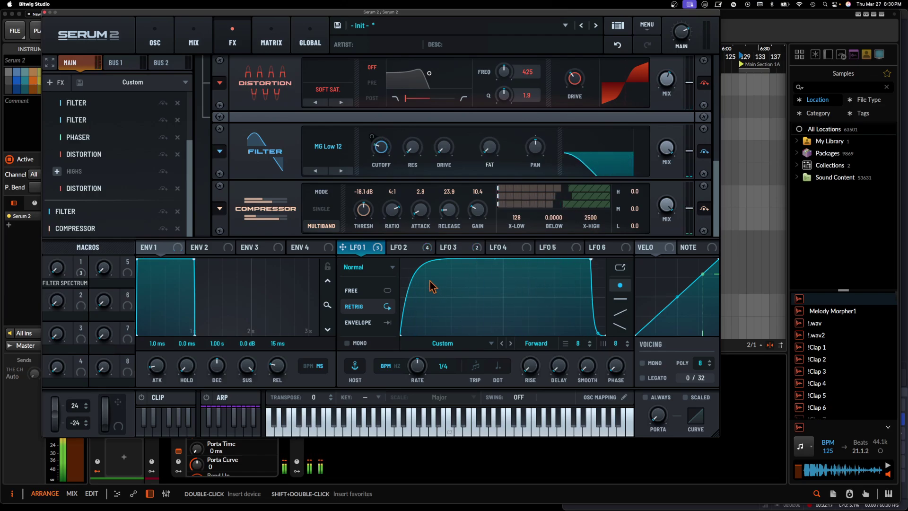
# Step: Switch LFO 1 and LFO 2 to S&H mode and set LFO 1's rate to 1/8
pyautogui.click(367, 267)
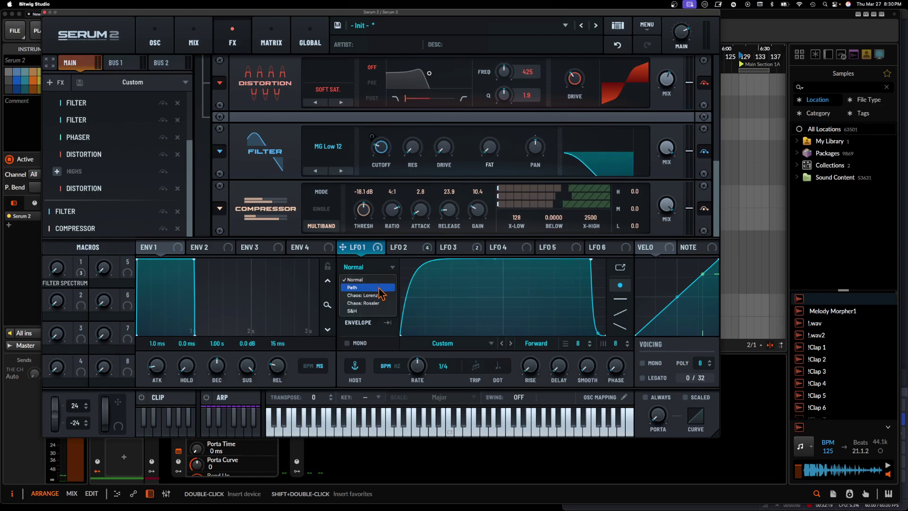
pyautogui.click(353, 311)
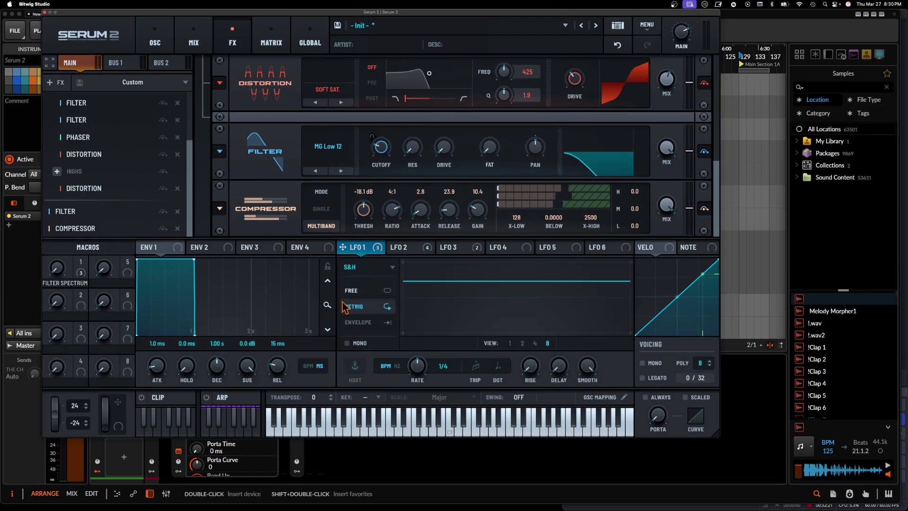
pyautogui.click(410, 248)
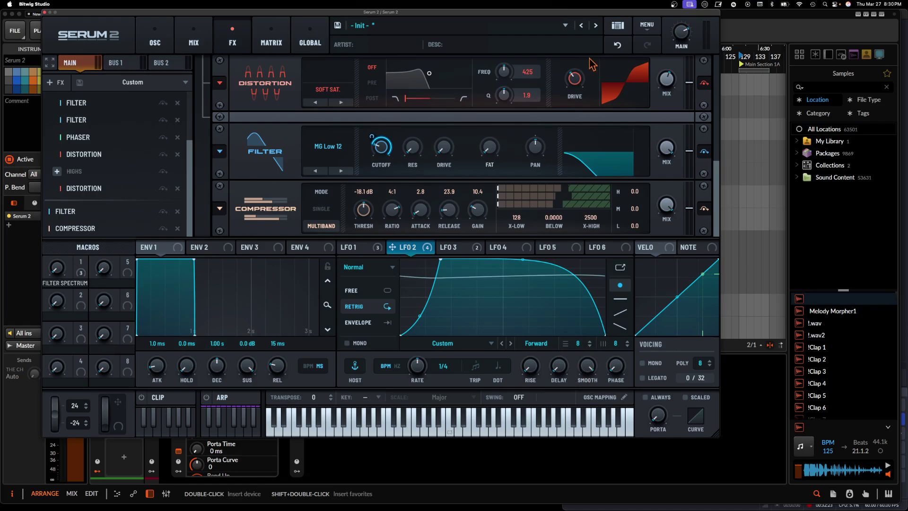
pyautogui.click(366, 268)
pyautogui.click(366, 312)
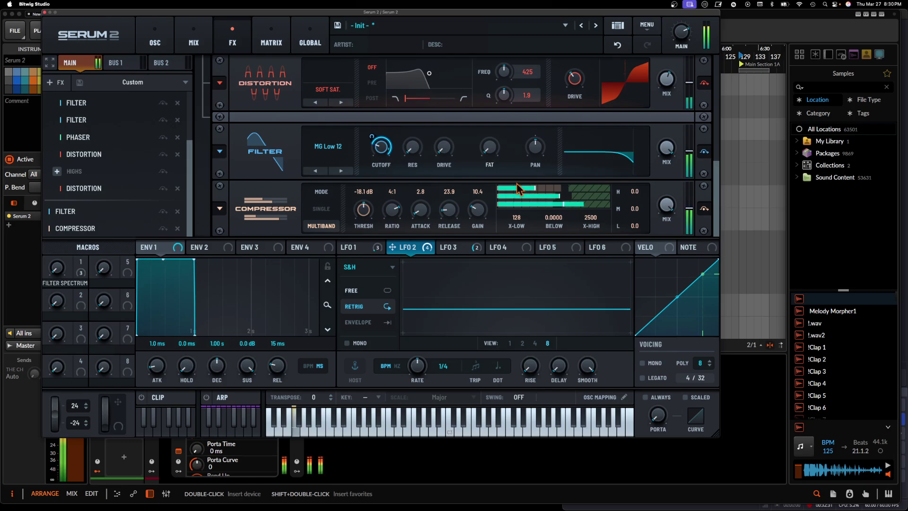
pyautogui.click(356, 247)
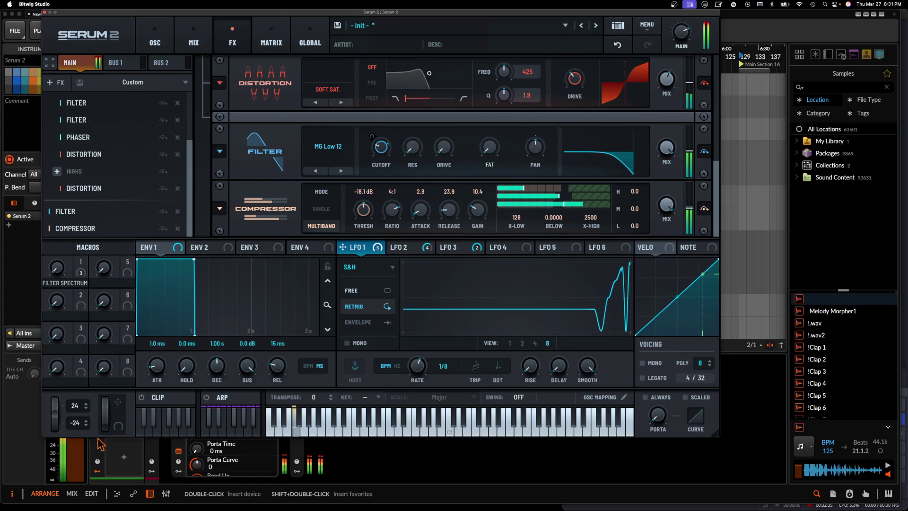
pyautogui.moveTo(57, 418)
pyautogui.mouseDown()
pyautogui.moveTo(71, 428)
pyautogui.moveTo(8, 337)
pyautogui.moveTo(9, 311)
pyautogui.moveTo(25, 472)
pyautogui.moveTo(18, 345)
pyautogui.mouseUp()
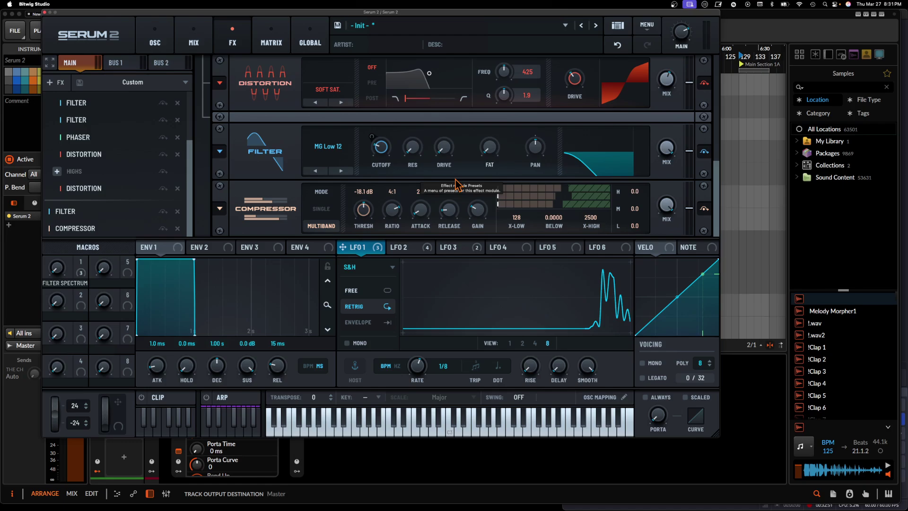
# Step: Try a different output level for the Compressor and set it back to 0
pyautogui.moveTo(691, 208); pyautogui.dragTo(690, 202)
pyautogui.doubleClick(689, 208)
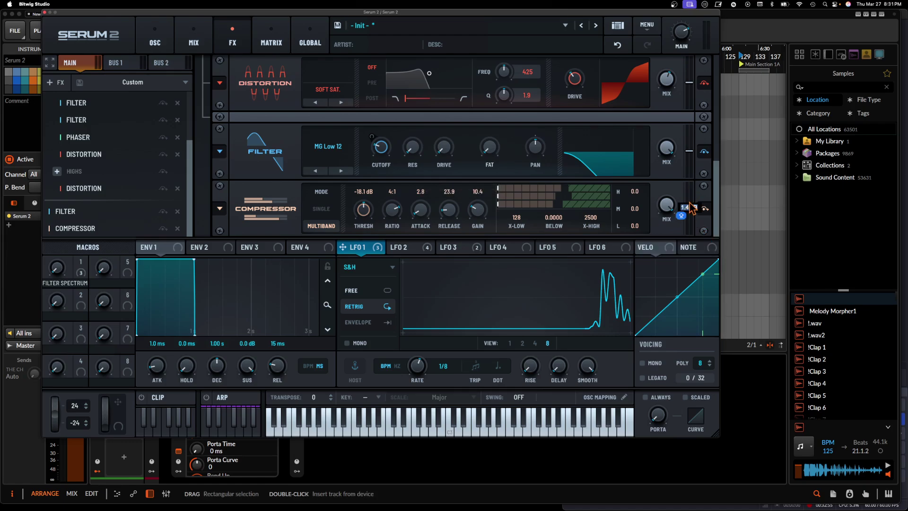
pyautogui.write('0')
pyautogui.press('Return')
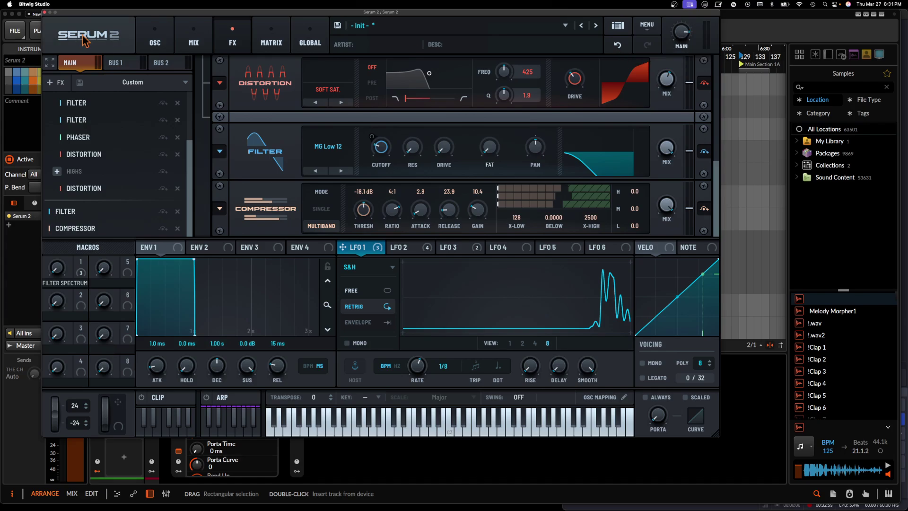
pyautogui.moveTo(67, 16); pyautogui.dragTo(403, 16)
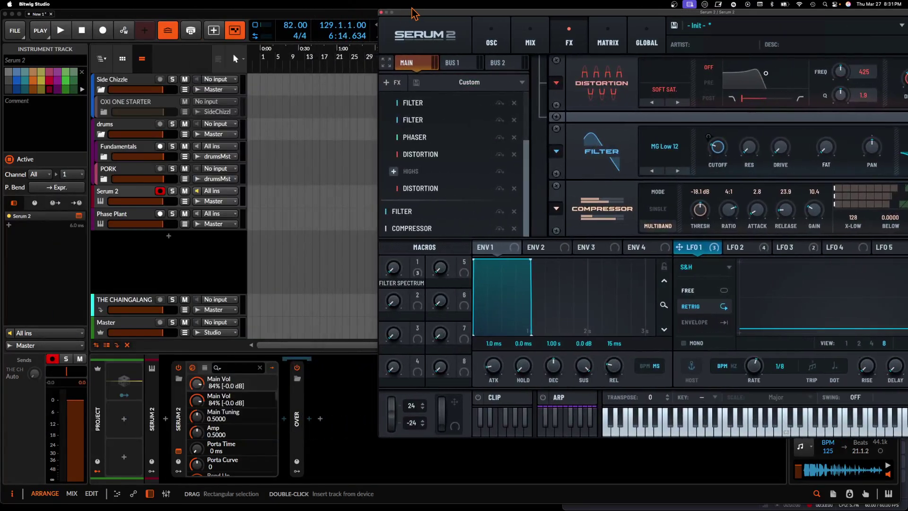
pyautogui.click(297, 417)
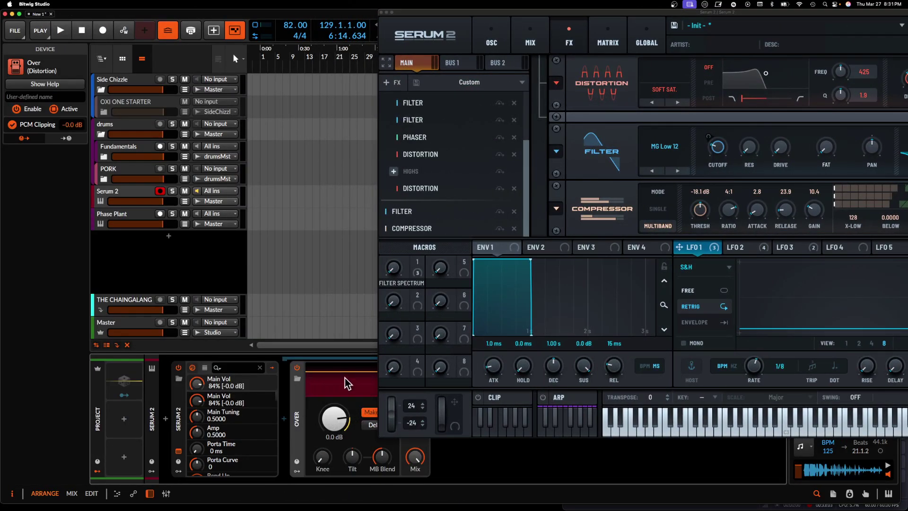
pyautogui.moveTo(649, 12); pyautogui.dragTo(367, 7)
# Step: Add a Distortion after the Compressor in the main effects chain and set its type to Overdrive
pyautogui.scroll(3, 245, 147)
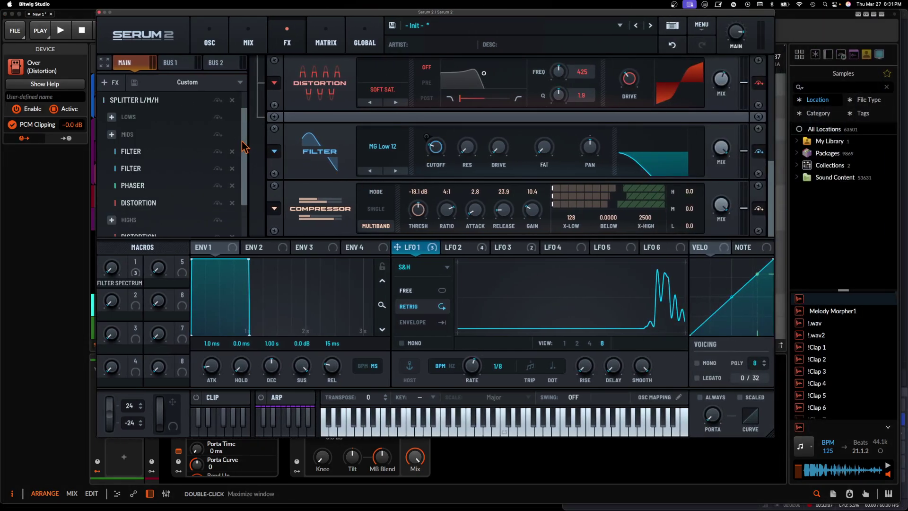
pyautogui.moveTo(245, 147); pyautogui.dragTo(245, 211)
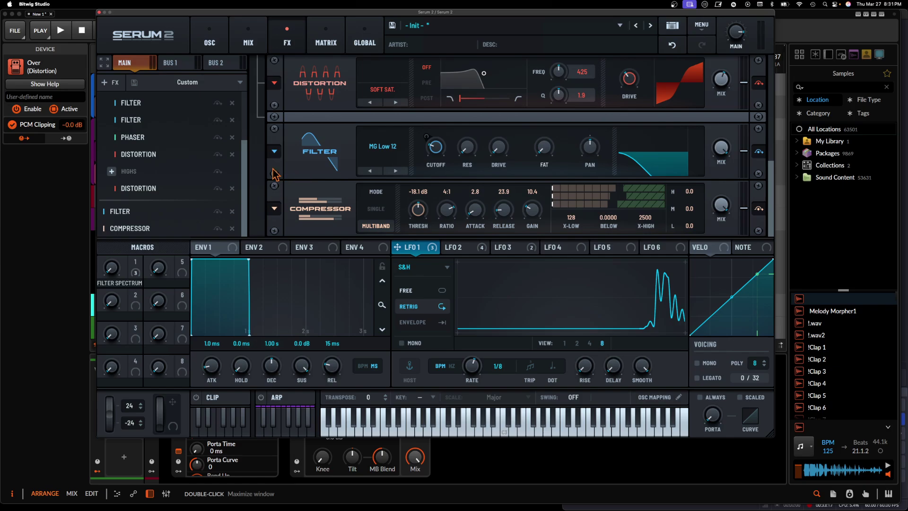
pyautogui.scroll(5, 259, 165)
pyautogui.scroll(-5, 260, 166)
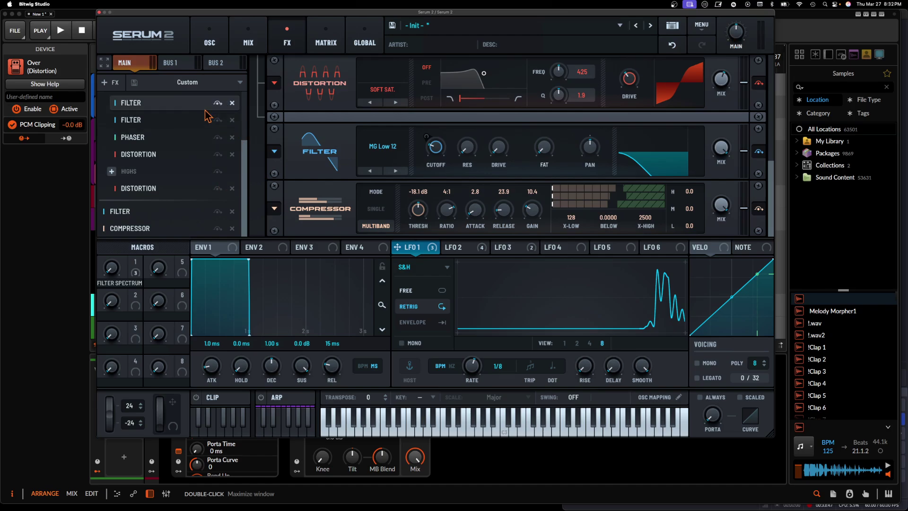
pyautogui.click(110, 83)
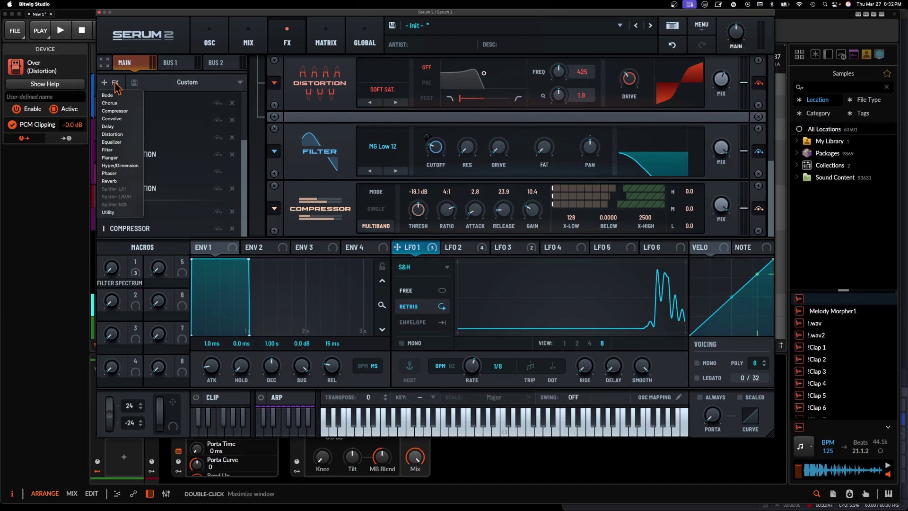
pyautogui.click(132, 135)
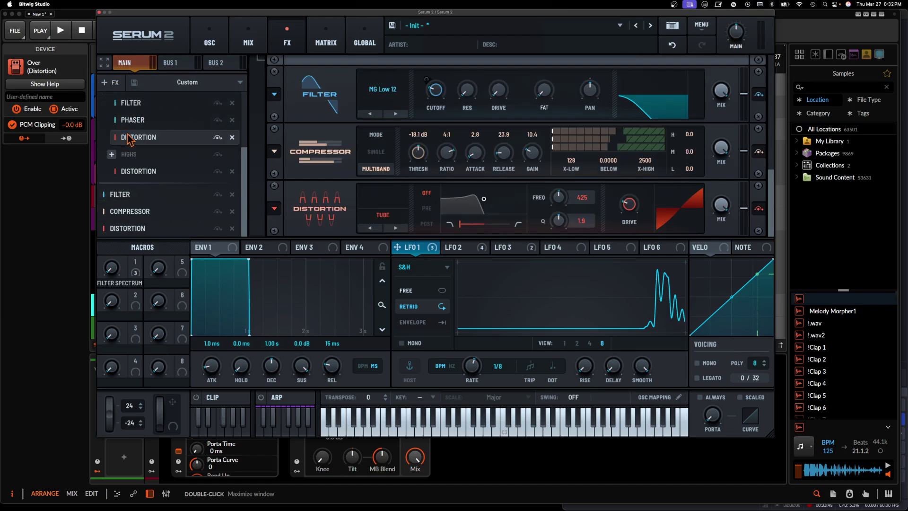
pyautogui.click(379, 227)
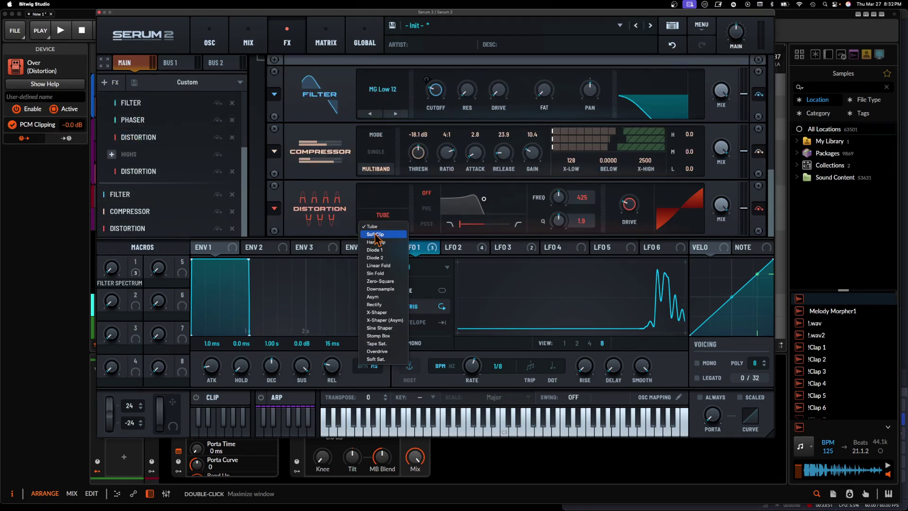
pyautogui.click(388, 352)
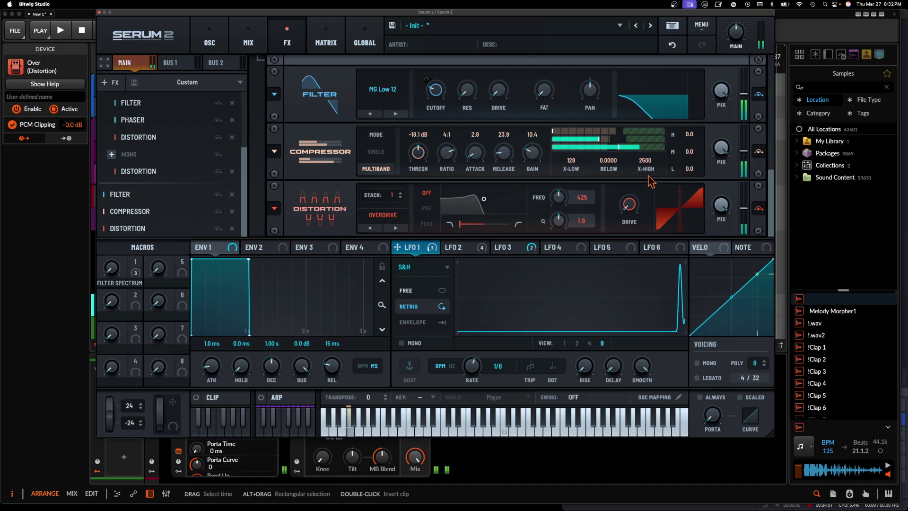
# Step: Return LFO 1 and LFO 2 to Normal mode and reset their smoothing to 0
pyautogui.click(406, 267)
pyautogui.click(409, 279)
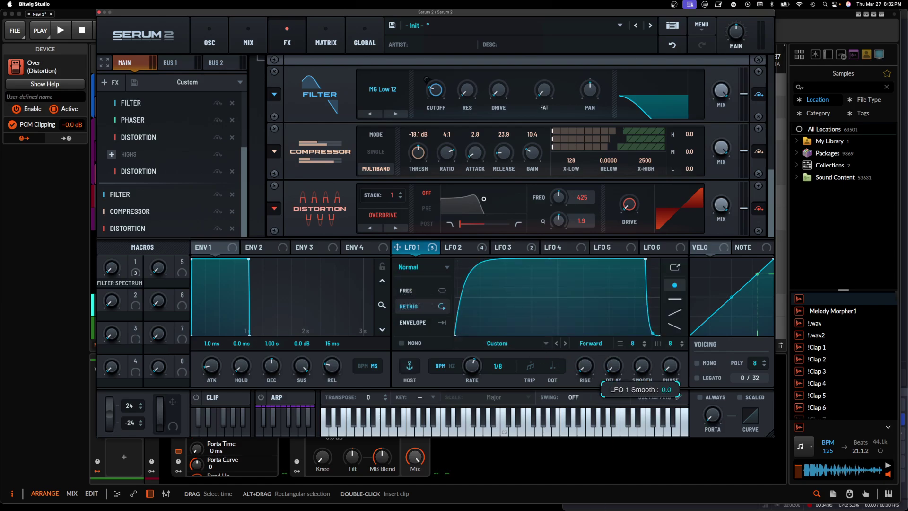
pyautogui.click(458, 249)
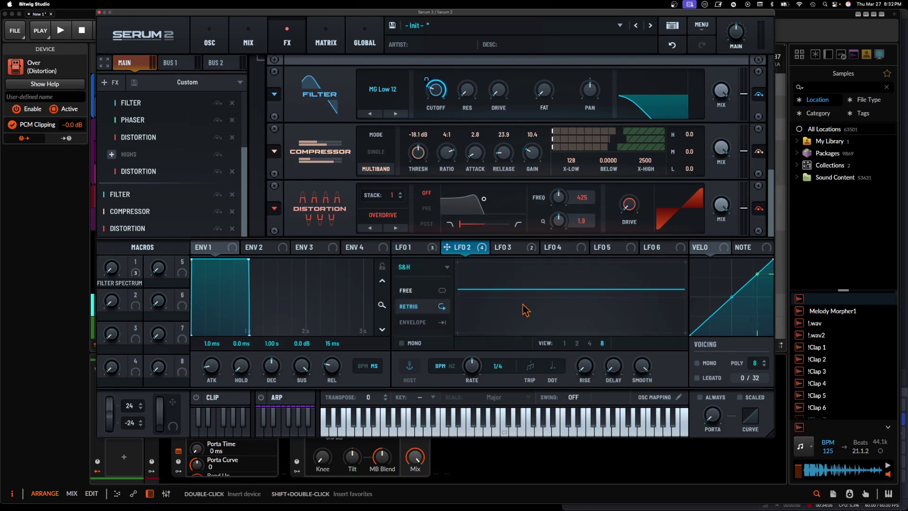
pyautogui.click(412, 268)
pyautogui.click(409, 280)
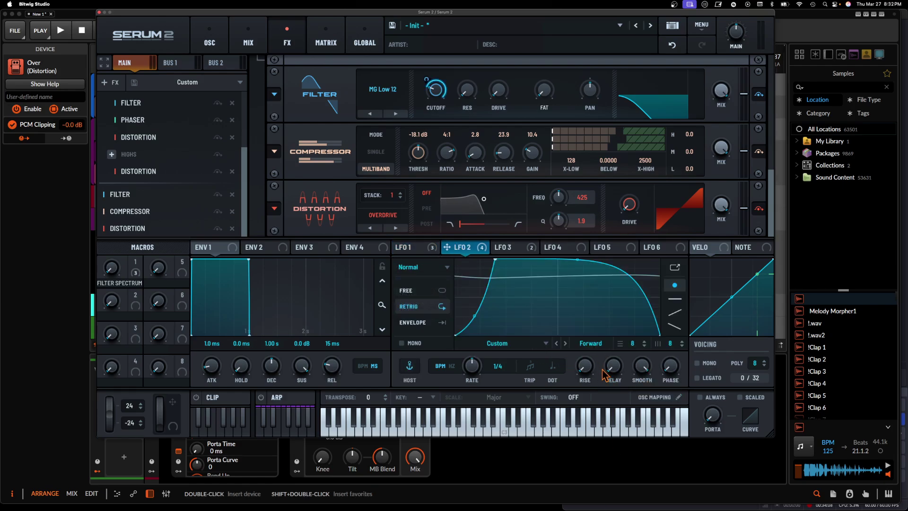
pyautogui.doubleClick(640, 370)
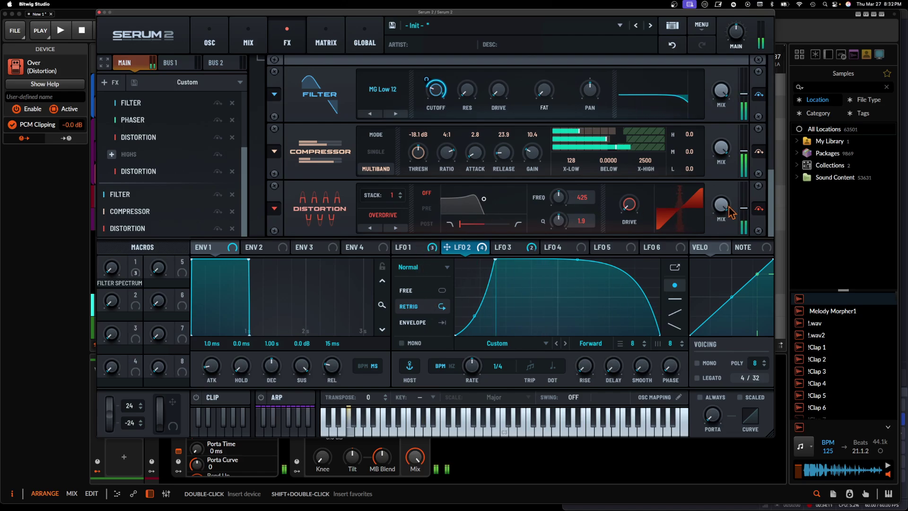
# Step: Try a lower output level on the last Distortion and set Serum's main volume to 94% (1.9 dB)
pyautogui.moveTo(744, 208); pyautogui.dragTo(747, 231)
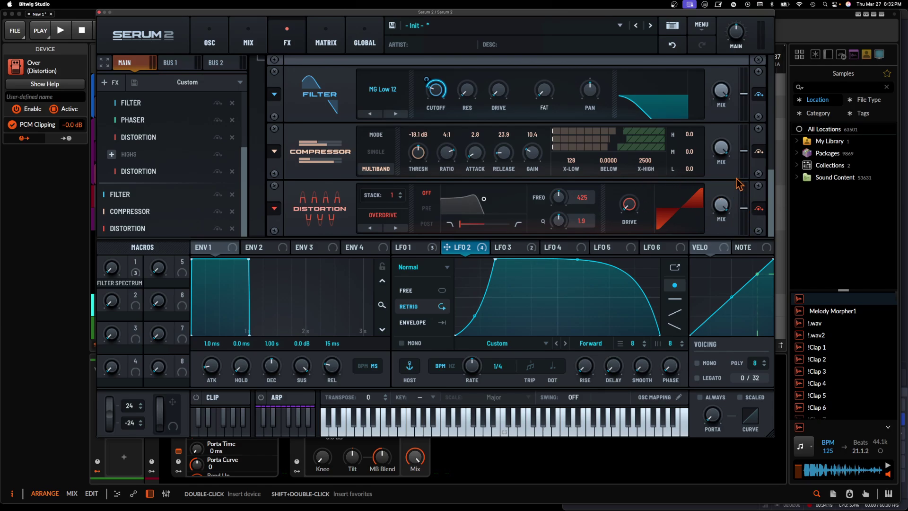
pyautogui.moveTo(594, 12); pyautogui.dragTo(853, 21)
pyautogui.click(301, 397)
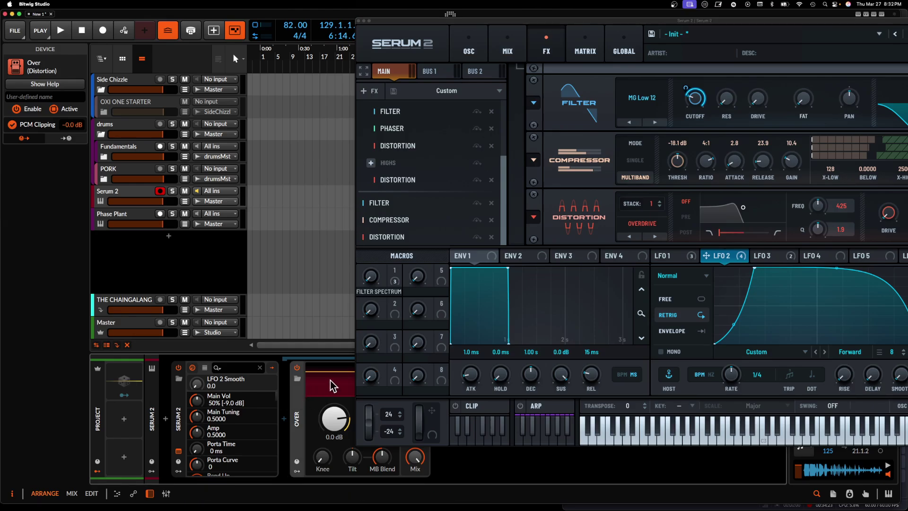
pyautogui.doubleClick(588, 23)
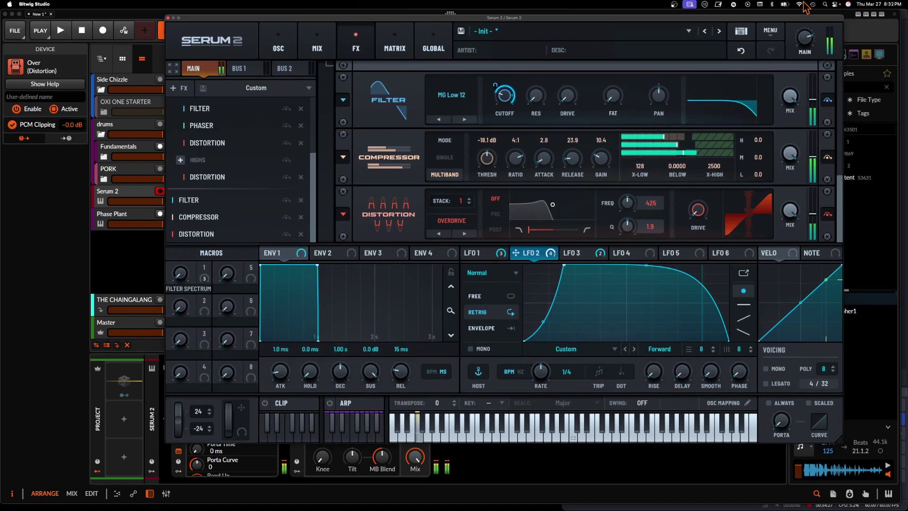
pyautogui.moveTo(806, 37); pyautogui.dragTo(805, 18)
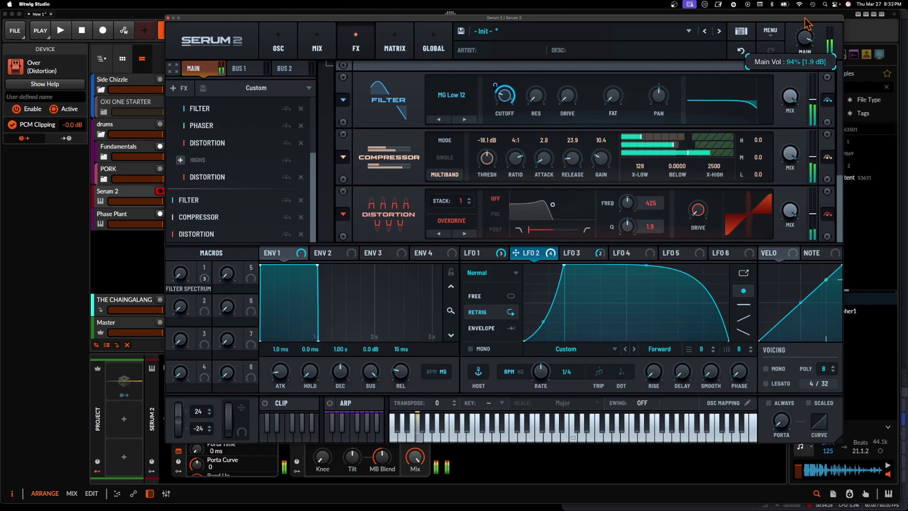
# Step: Close the Serum 2 window and set the Over device's level to -7.8 dB
pyautogui.click(168, 18)
pyautogui.moveTo(348, 420); pyautogui.dragTo(347, 440)
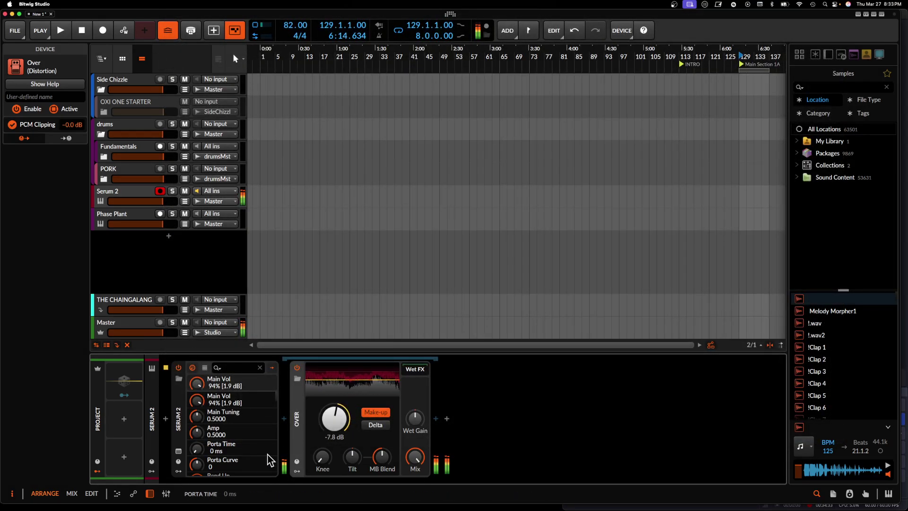
# Step: Reopen Serum 2, straighten LFO 1's rise and move its peak near the start of the cycle, auditioning with pitch bend
pyautogui.click(179, 452)
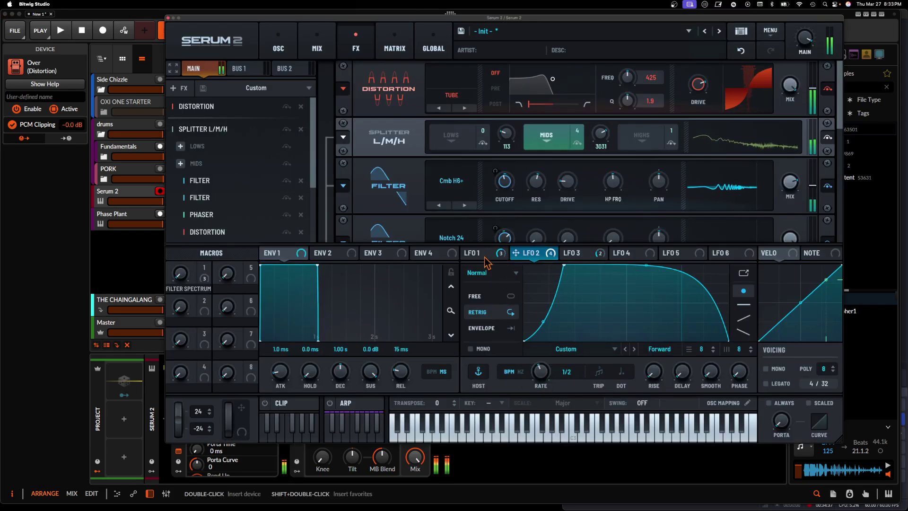
pyautogui.click(474, 253)
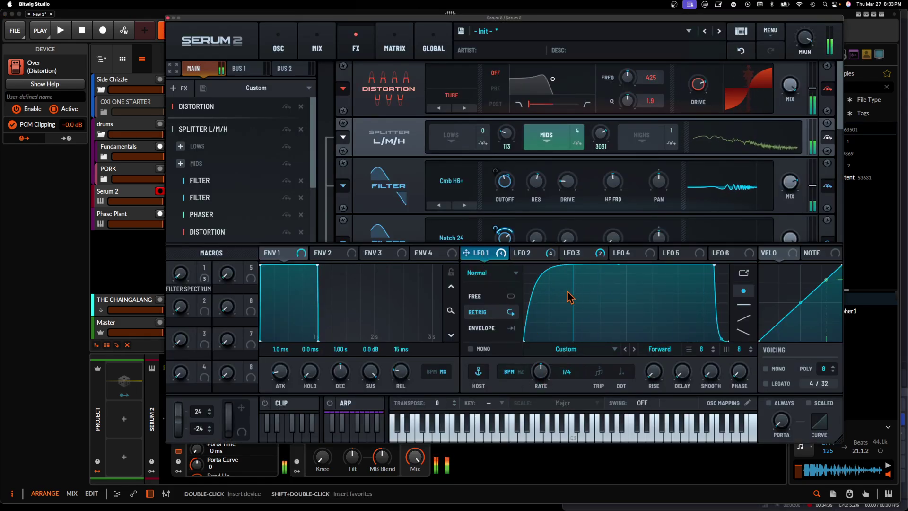
pyautogui.moveTo(619, 265); pyautogui.dragTo(635, 311)
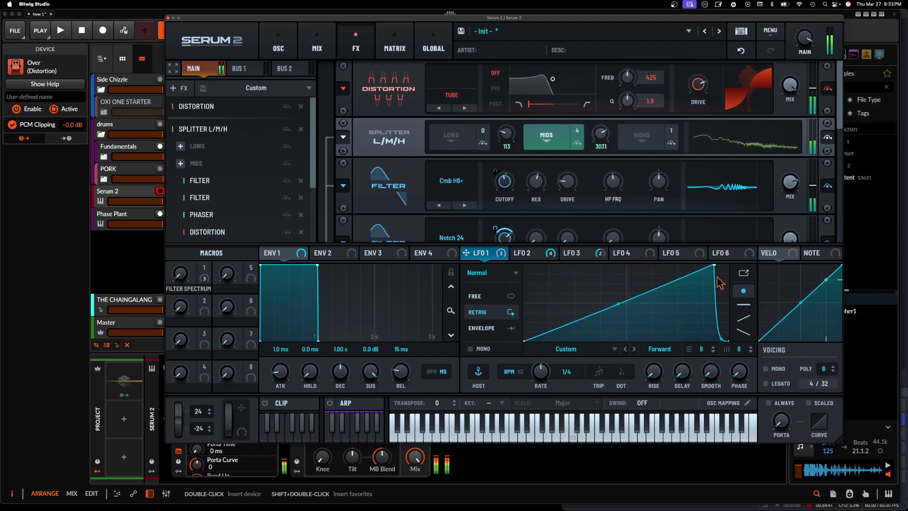
pyautogui.moveTo(714, 265); pyautogui.dragTo(558, 258)
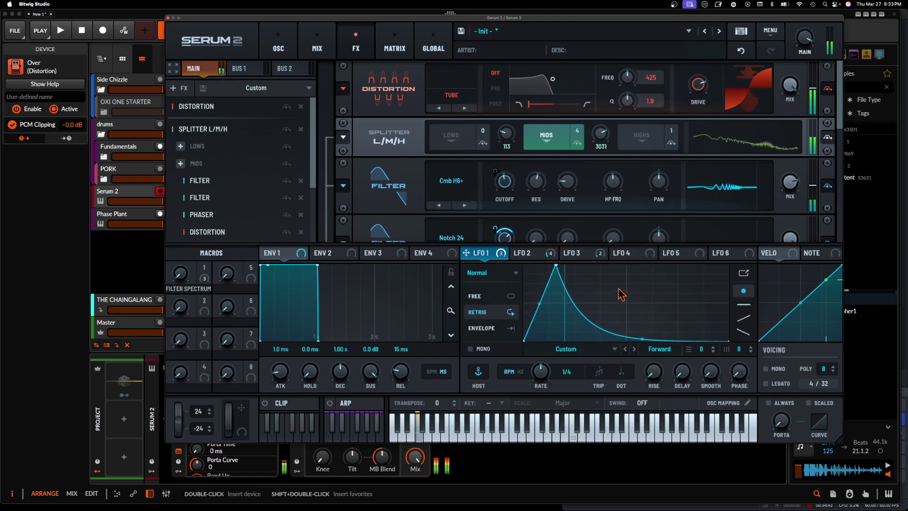
pyautogui.moveTo(174, 428)
pyautogui.mouseDown()
pyautogui.moveTo(189, 415)
pyautogui.moveTo(179, 406)
pyautogui.moveTo(177, 418)
pyautogui.mouseUp()
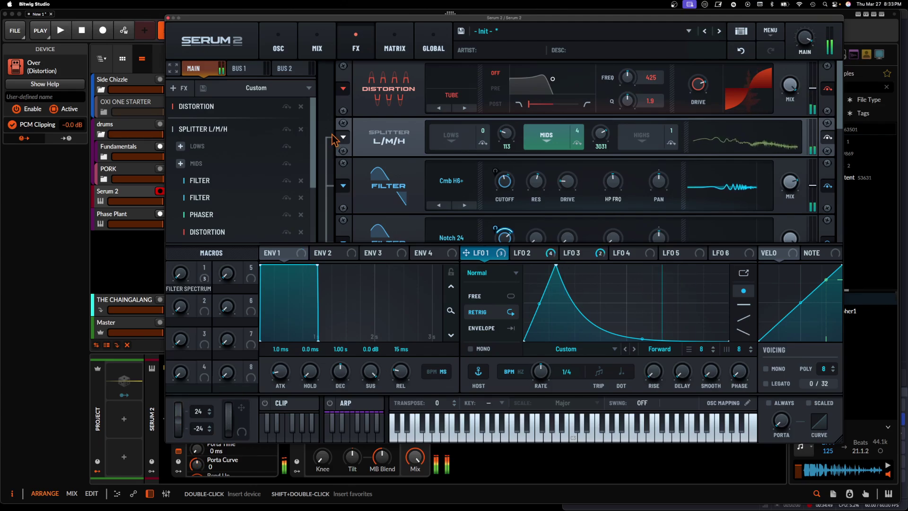
# Step: Close the Serum 2 window and insert the Fuse Compressor between Serum 2 and Over
pyautogui.click(168, 18)
pyautogui.click(284, 419)
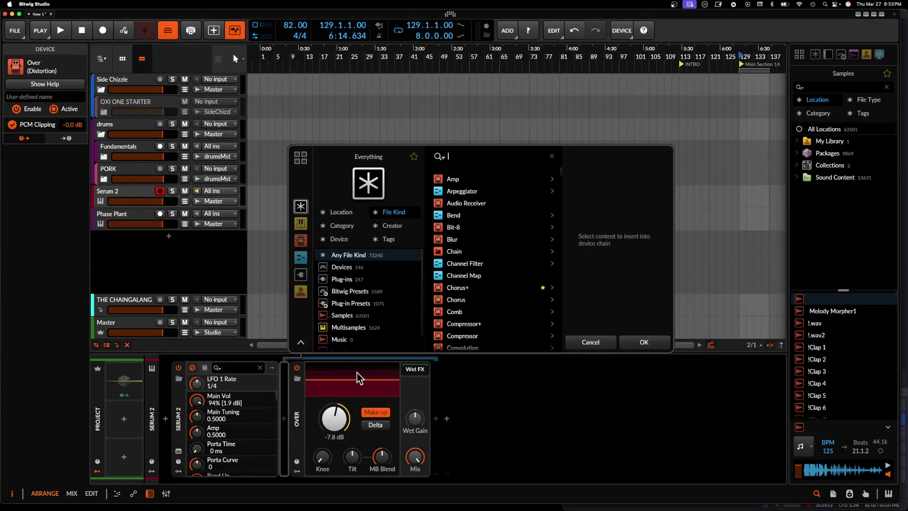
pyautogui.write('FUSE')
pyautogui.click(468, 179)
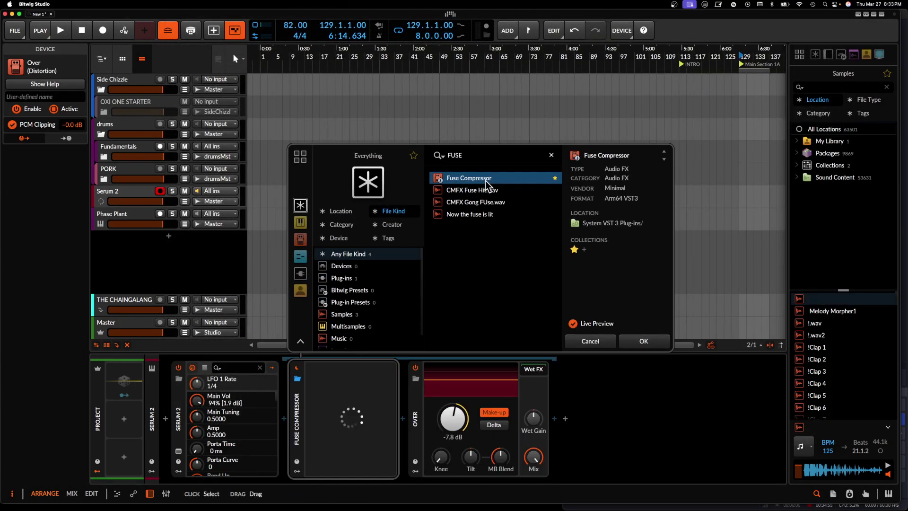
pyautogui.click(644, 342)
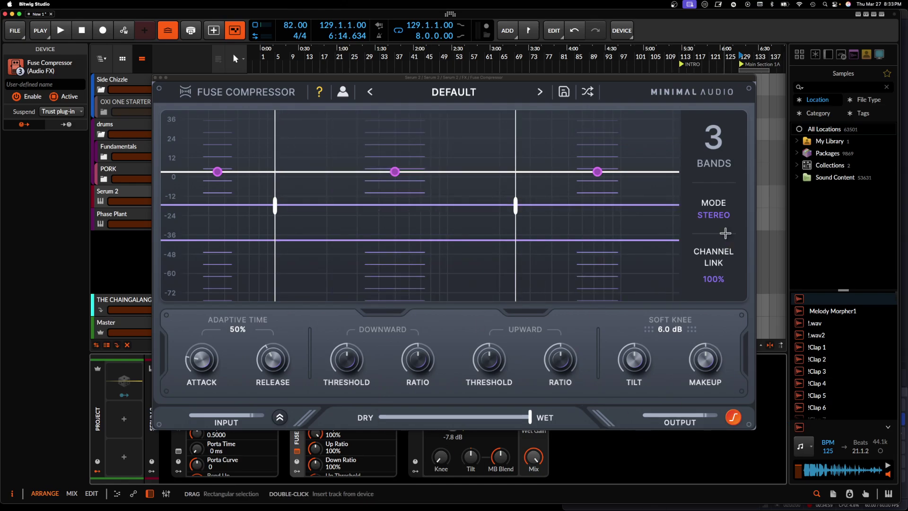
# Step: Raise the Fuse Compressor's band and overall thresholds, and set down ratio 120%, up ratio 138% and release 8.52 ms
pyautogui.moveTo(626, 224); pyautogui.dragTo(624, 217)
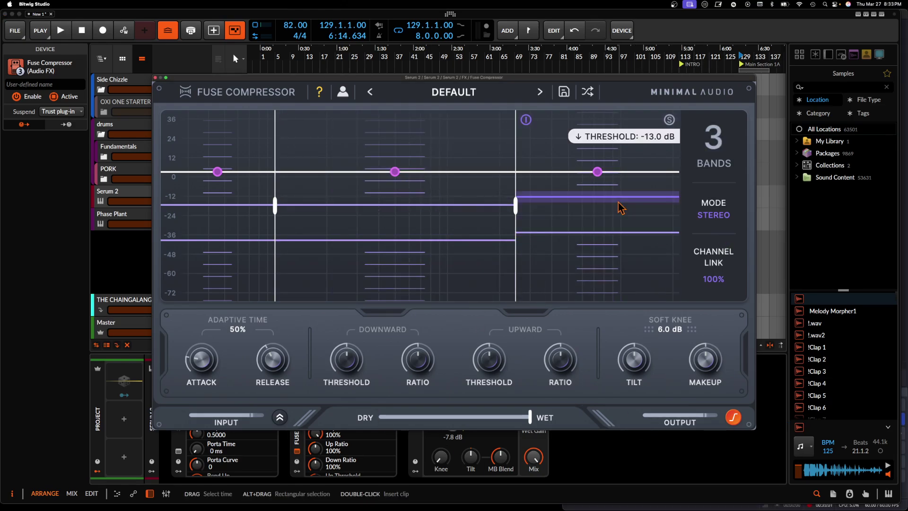
pyautogui.moveTo(253, 224); pyautogui.dragTo(250, 210)
pyautogui.moveTo(348, 372); pyautogui.dragTo(348, 359)
pyautogui.moveTo(416, 373); pyautogui.dragTo(418, 357)
pyautogui.moveTo(486, 366); pyautogui.dragTo(488, 345)
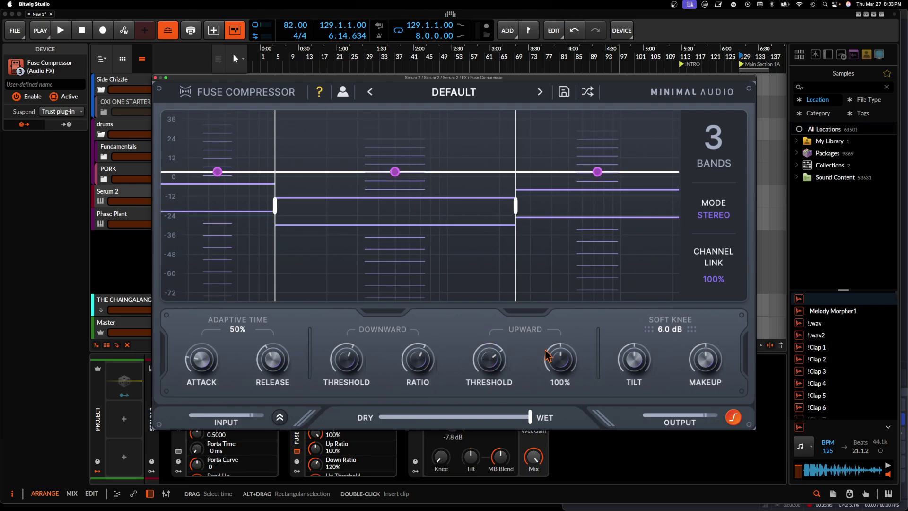
pyautogui.moveTo(551, 346); pyautogui.dragTo(557, 319)
pyautogui.moveTo(264, 371); pyautogui.dragTo(271, 388)
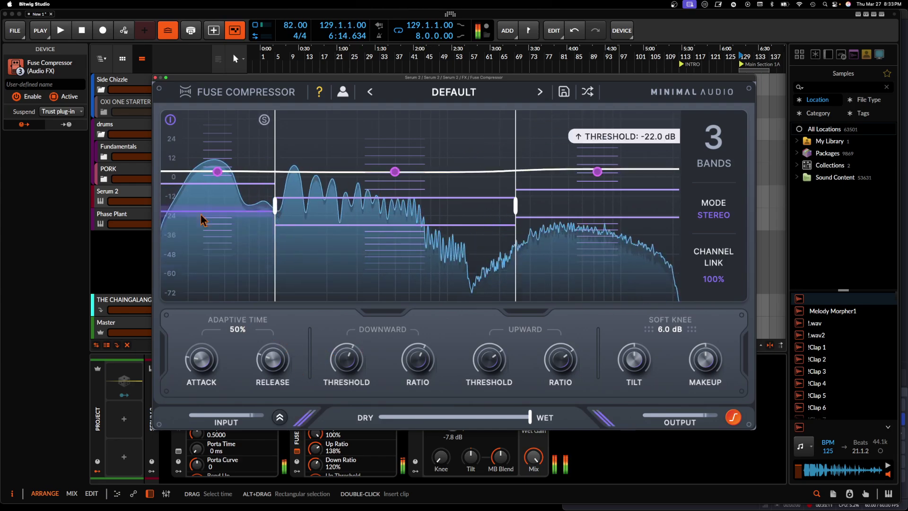
pyautogui.click(155, 78)
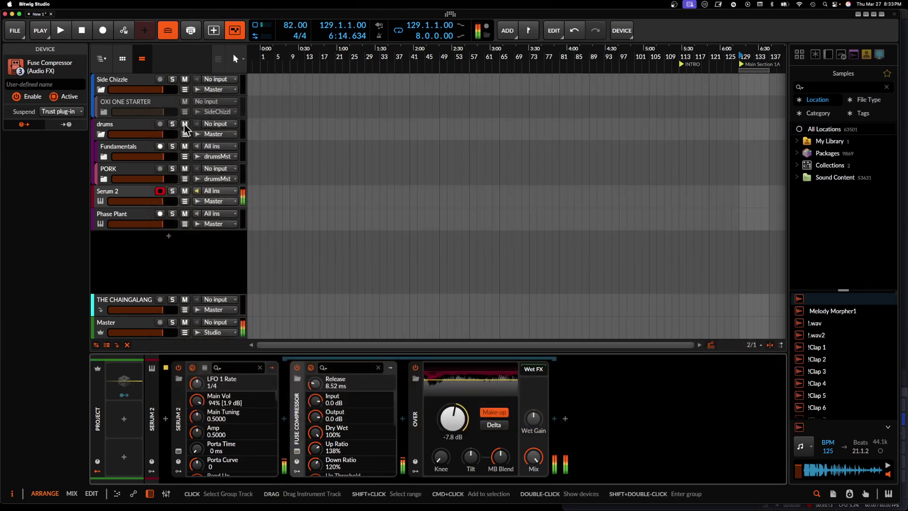
# Step: Compare the bass with the Fuse Compressor and the Over device bypassed, leaving both enabled
pyautogui.click(297, 368)
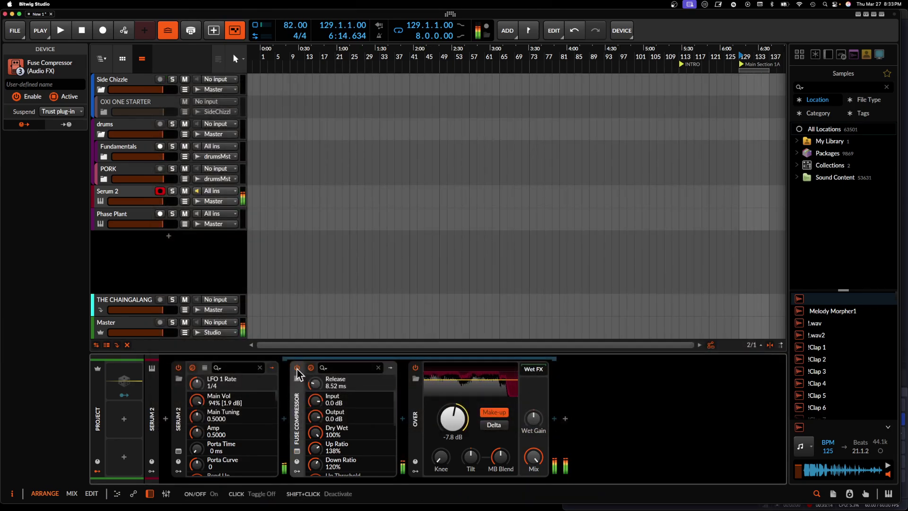
pyautogui.click(415, 368)
pyautogui.click(416, 369)
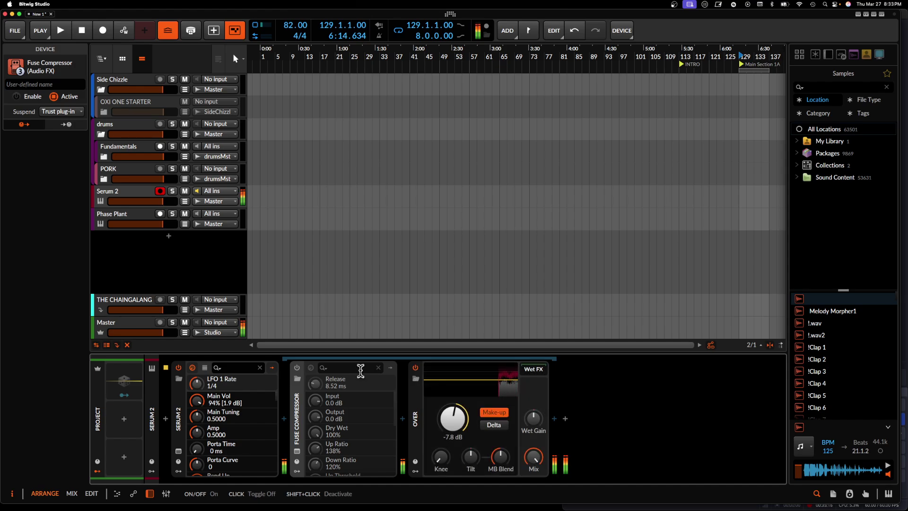
pyautogui.click(296, 368)
# Step: Reopen Serum 2, bend LFO 2's fall into a fast decay and shift its peak slightly earlier
pyautogui.click(179, 452)
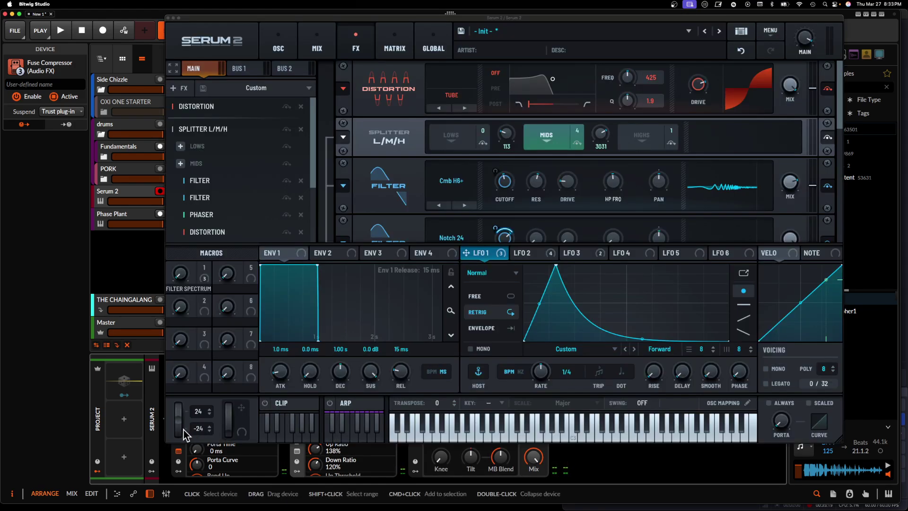
pyautogui.moveTo(176, 426); pyautogui.dragTo(179, 422)
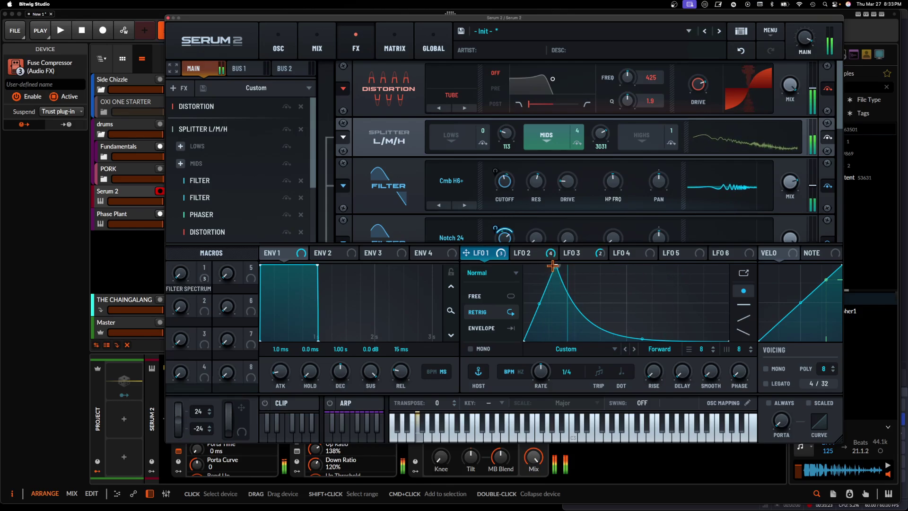
pyautogui.moveTo(556, 265); pyautogui.dragTo(642, 326)
pyautogui.click(534, 254)
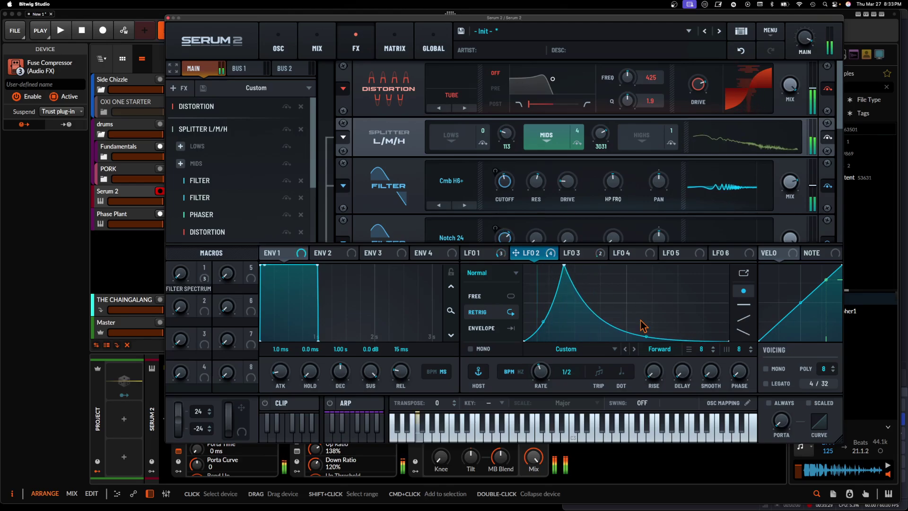
pyautogui.moveTo(564, 266); pyautogui.dragTo(554, 239)
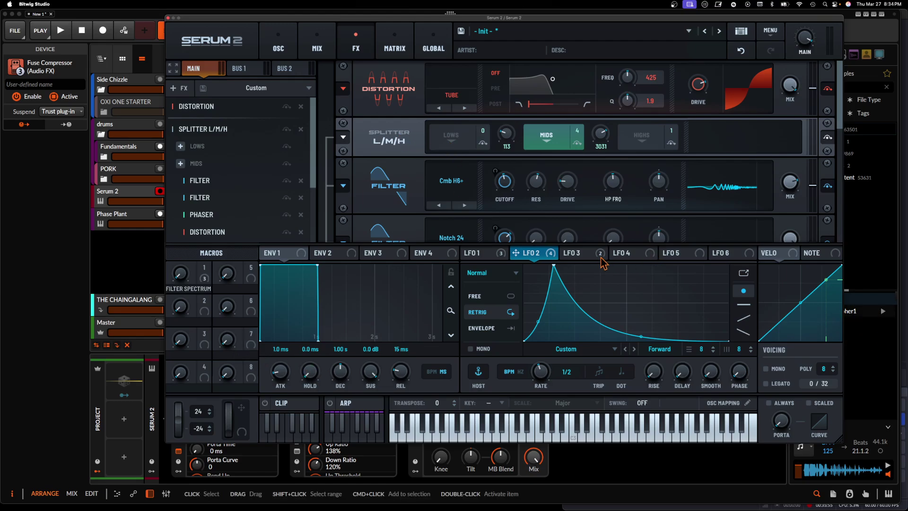
# Step: Add a Convolve effect to the mids band of the splitter in the main effects chain
pyautogui.moveTo(601, 258)
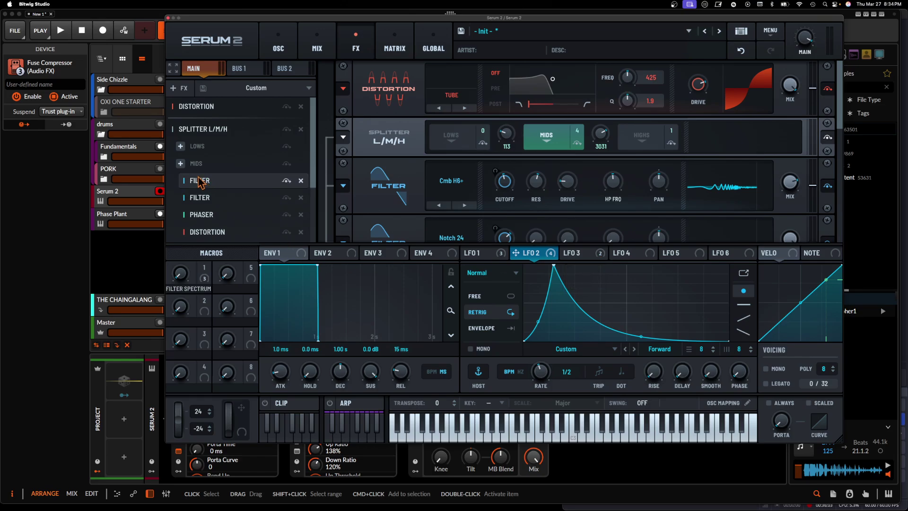
pyautogui.click(180, 164)
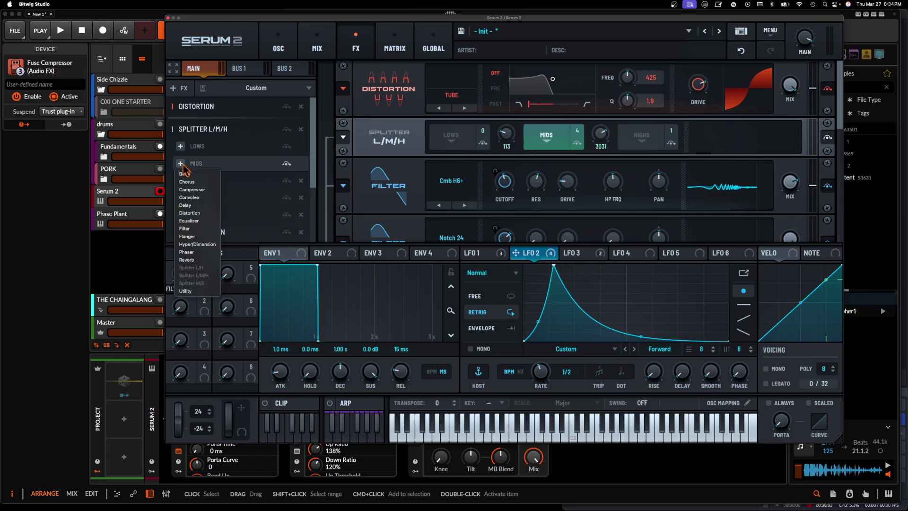
pyautogui.click(203, 198)
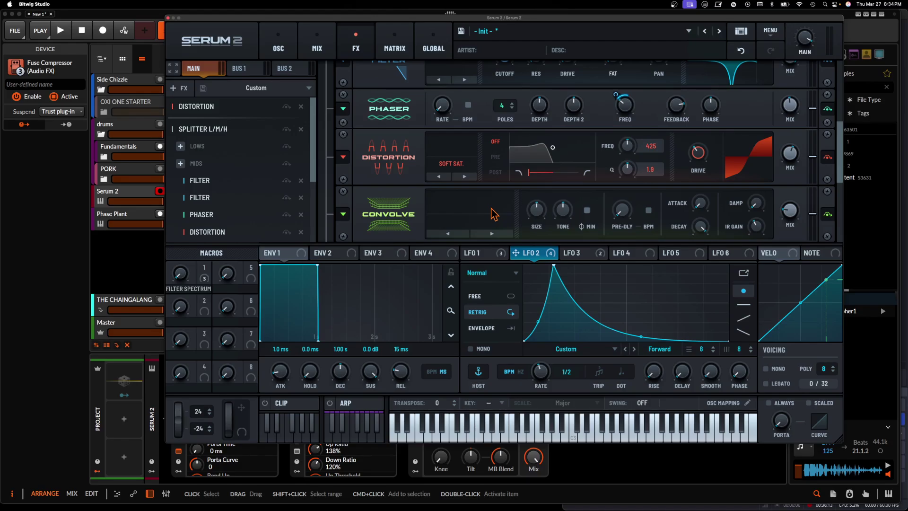
pyautogui.hotkey('ctrl', 'Up')
pyautogui.hotkey('ctrl', 'Up')
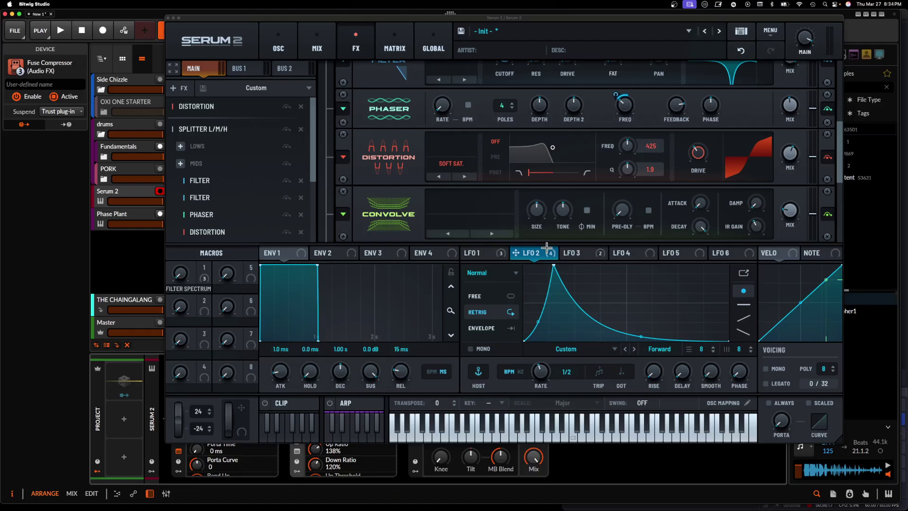
# Step: Try modulating the Convolve's Size with LFO 4 and remove the modulation
pyautogui.click(582, 256)
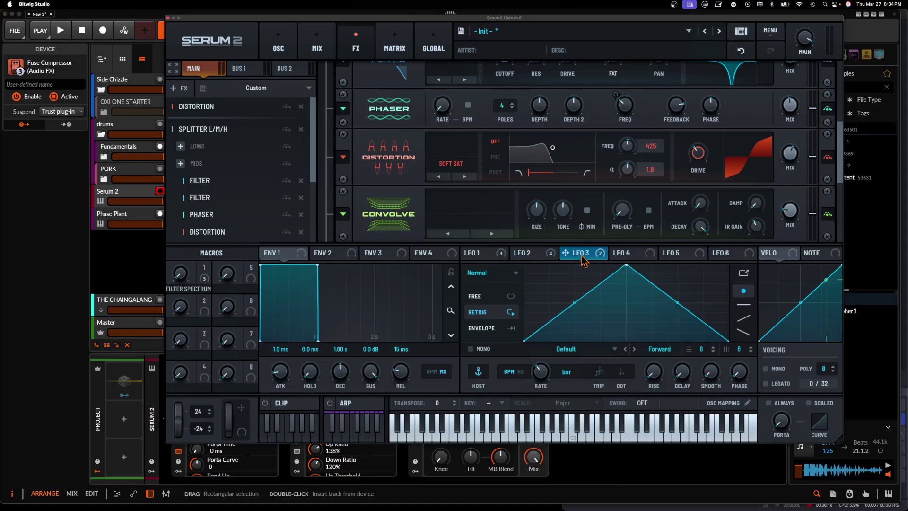
pyautogui.click(623, 256)
pyautogui.moveTo(617, 256); pyautogui.dragTo(549, 197)
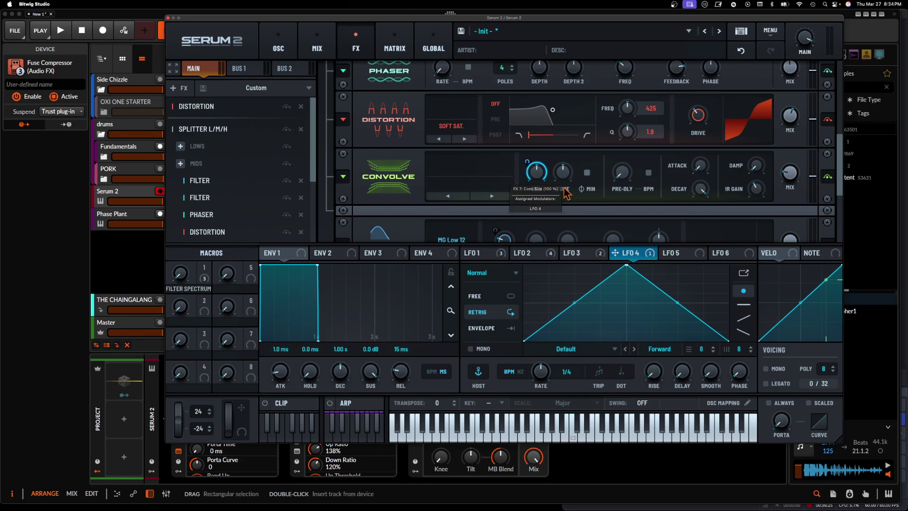
pyautogui.moveTo(529, 160); pyautogui.dragTo(529, 214)
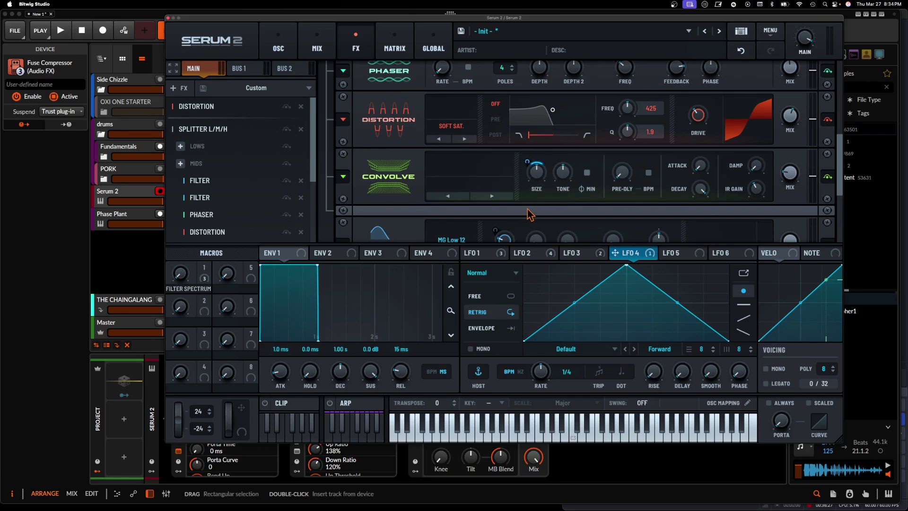
pyautogui.rightClick(529, 167)
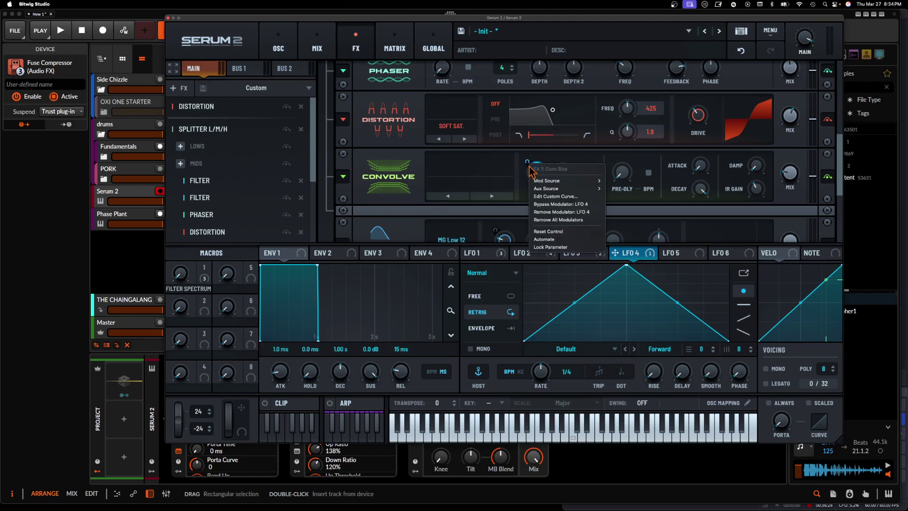
pyautogui.click(565, 221)
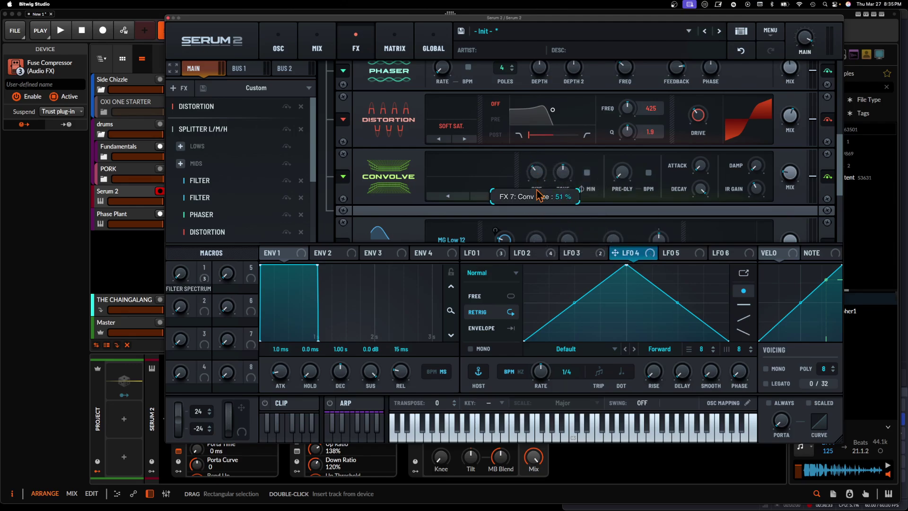
# Step: Load the factory impulse response L90 Plate - Gold Plate into the Convolve and shorten its decay
pyautogui.click(494, 196)
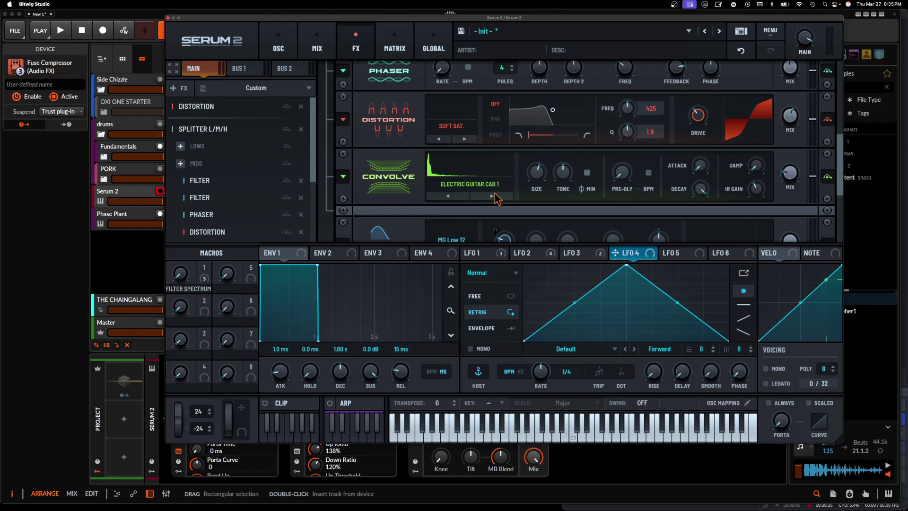
pyautogui.click(481, 190)
pyautogui.moveTo(502, 194)
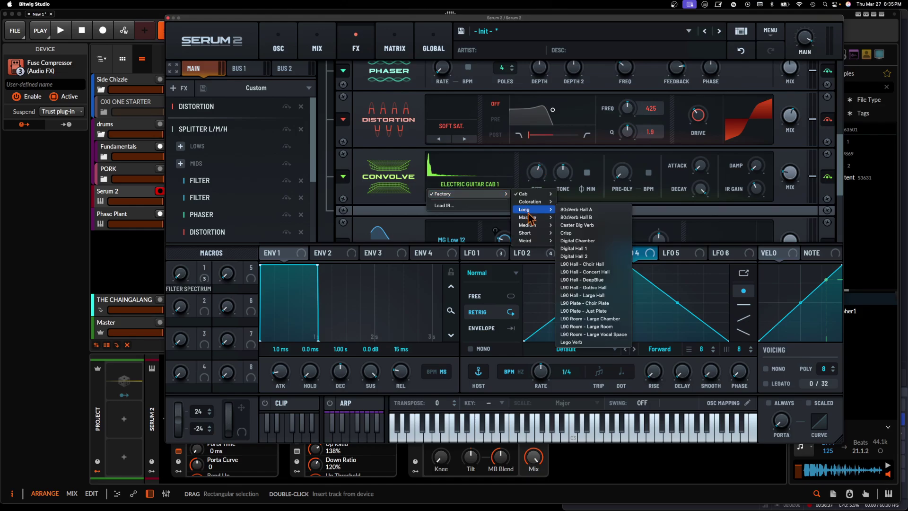
pyautogui.moveTo(547, 227)
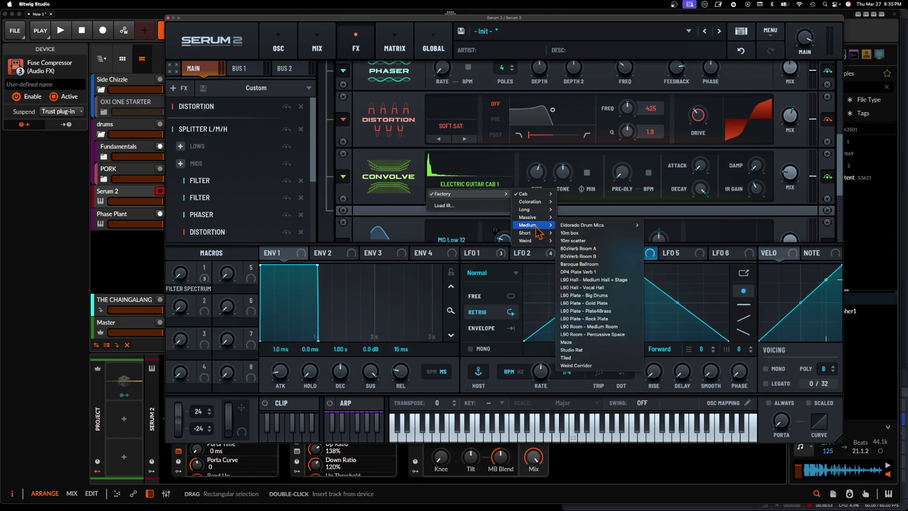
pyautogui.click(614, 313)
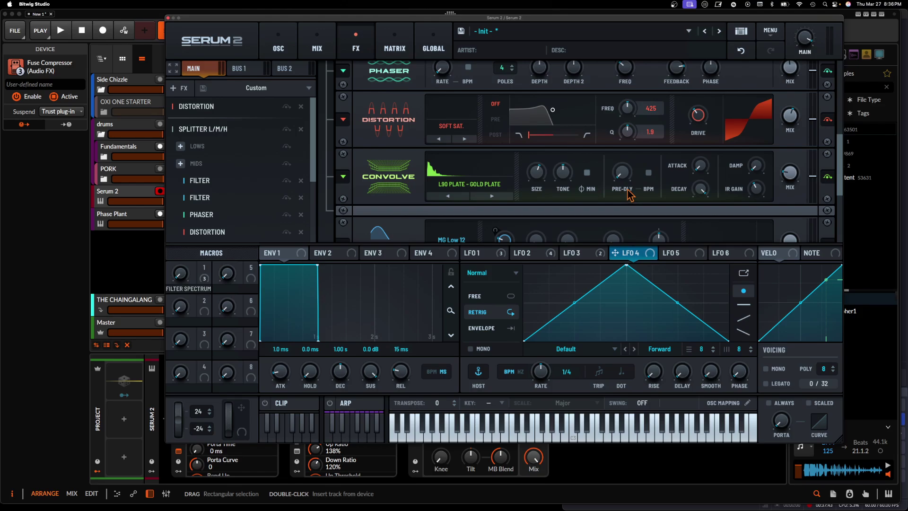
pyautogui.moveTo(700, 189); pyautogui.dragTo(693, 272)
# Step: Compare the sound with the Convolve bypassed and enabled, and audition it with pitch bend
pyautogui.scroll(-3, 216, 212)
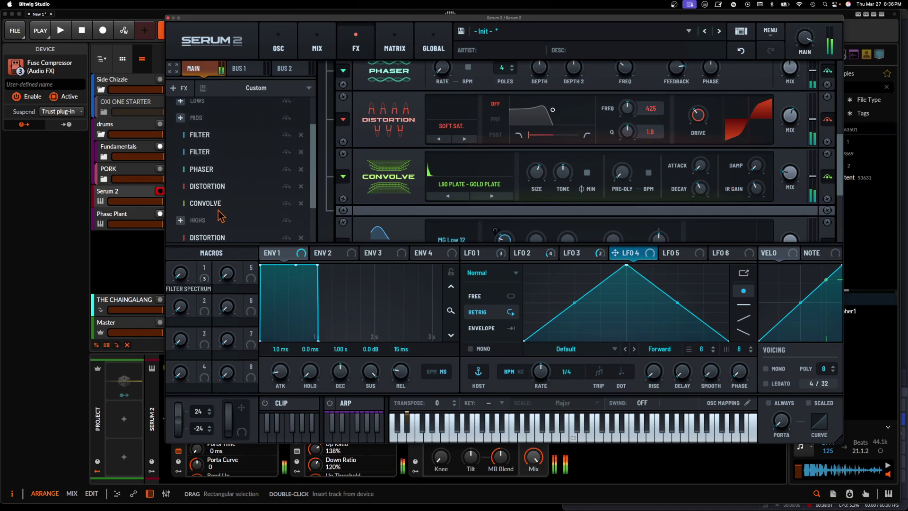
pyautogui.click(287, 204)
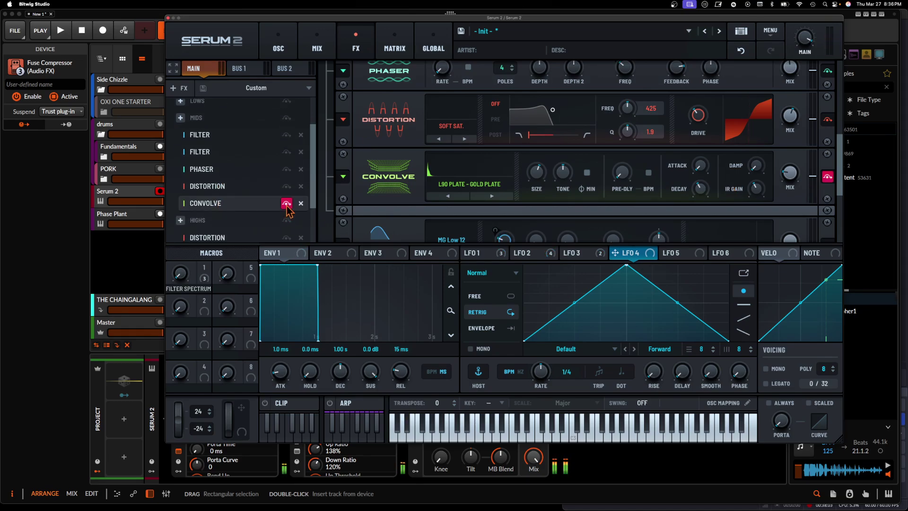
pyautogui.click(287, 206)
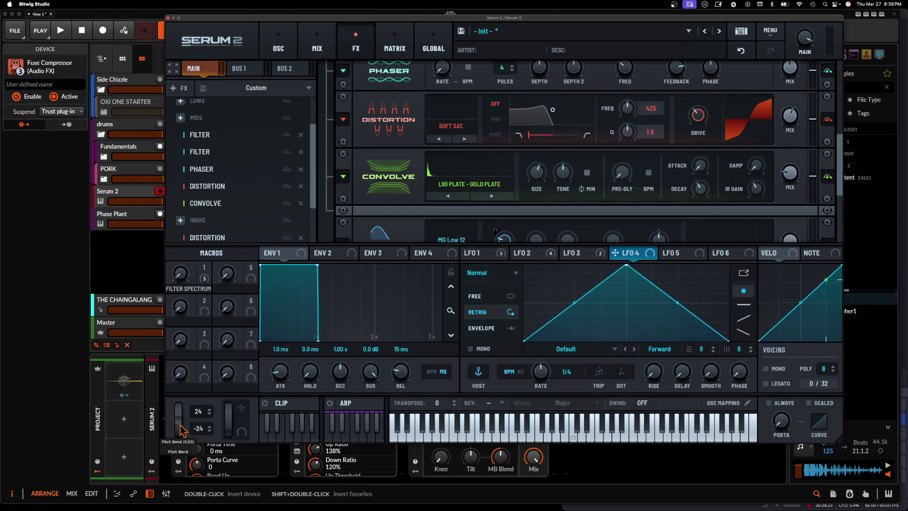
pyautogui.moveTo(180, 425)
pyautogui.mouseDown()
pyautogui.moveTo(178, 402)
pyautogui.moveTo(177, 410)
pyautogui.mouseUp()
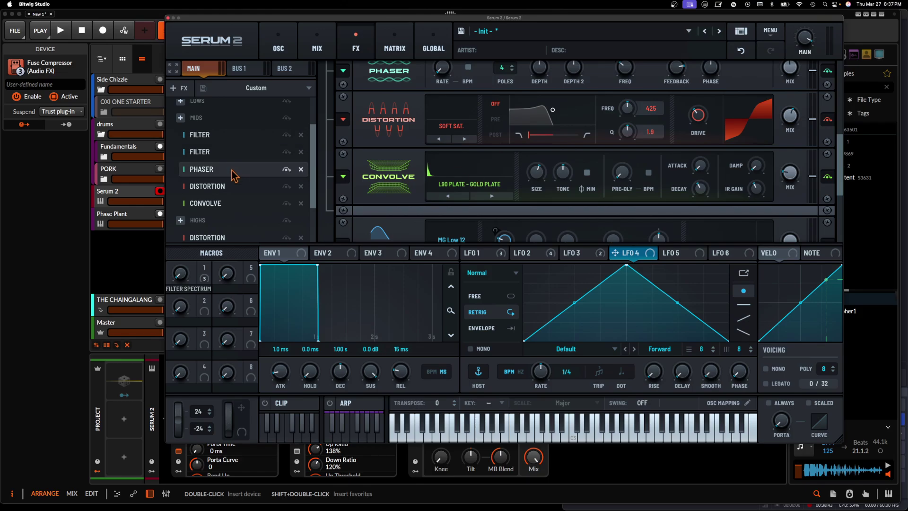
# Step: Move the Convolve ahead of the Distortion in the mids band and raise the Filter Spectrum macro
pyautogui.moveTo(219, 207); pyautogui.dragTo(224, 187)
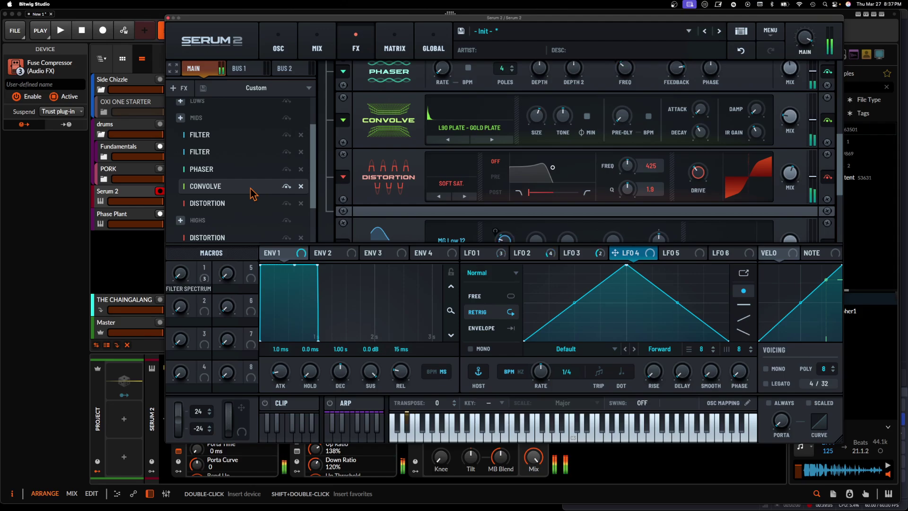
pyautogui.click(526, 255)
pyautogui.click(483, 256)
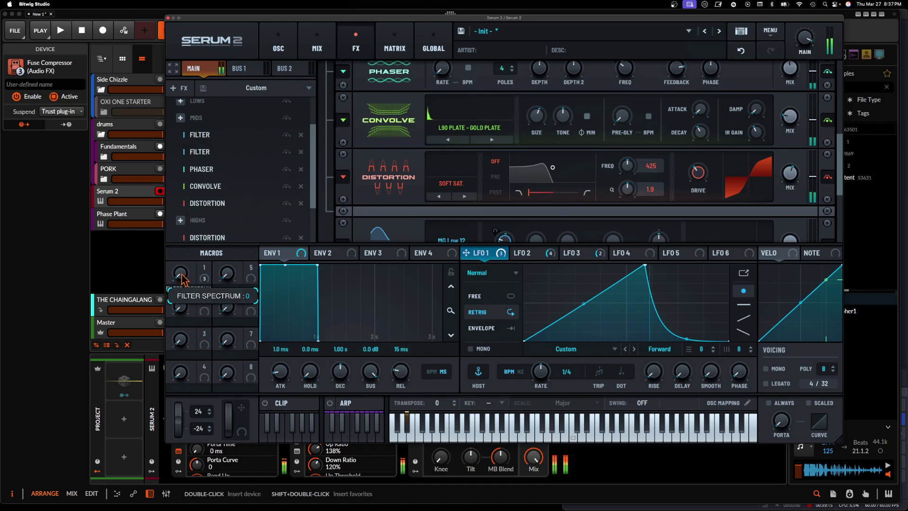
pyautogui.moveTo(182, 275); pyautogui.dragTo(205, 134)
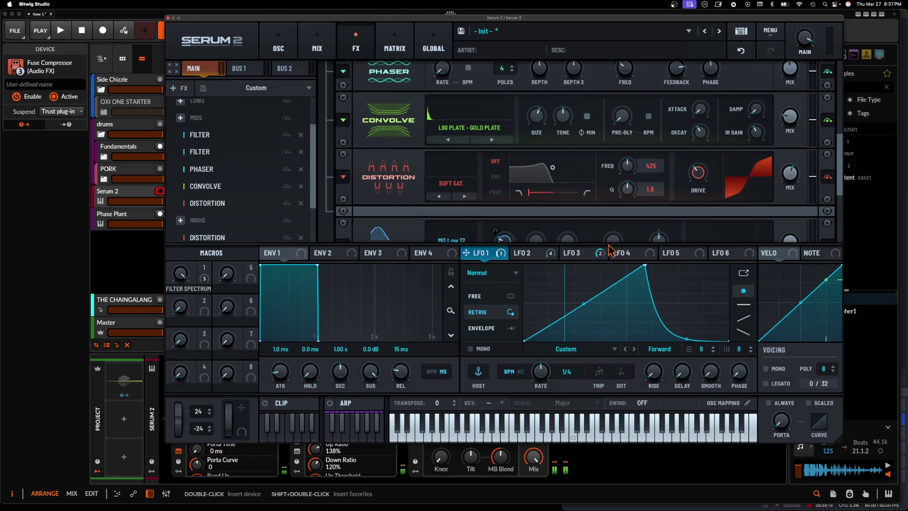
# Step: Shift the LFO 1 curve's peak close to the start of its cycle and the LFO 2 peak near mid-cycle
pyautogui.moveTo(646, 265); pyautogui.dragTo(516, 237)
pyautogui.click(530, 253)
pyautogui.click(473, 253)
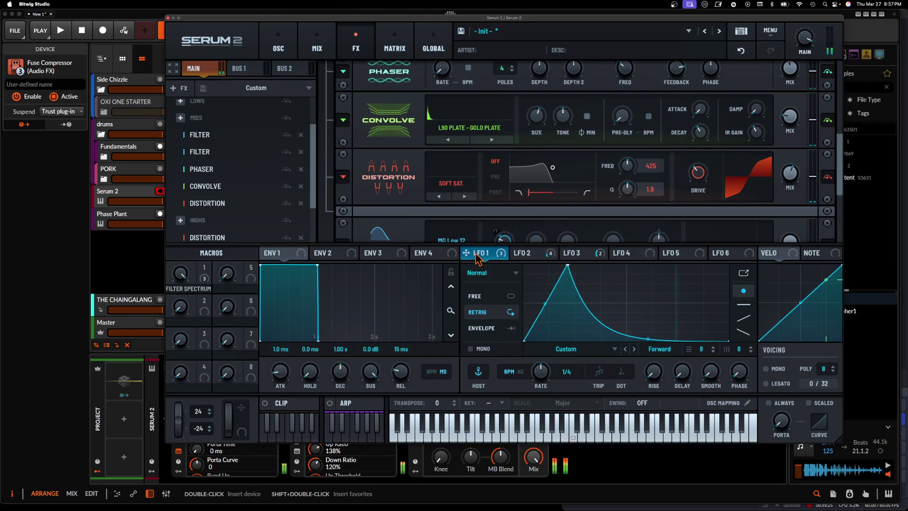
pyautogui.moveTo(571, 265); pyautogui.dragTo(540, 235)
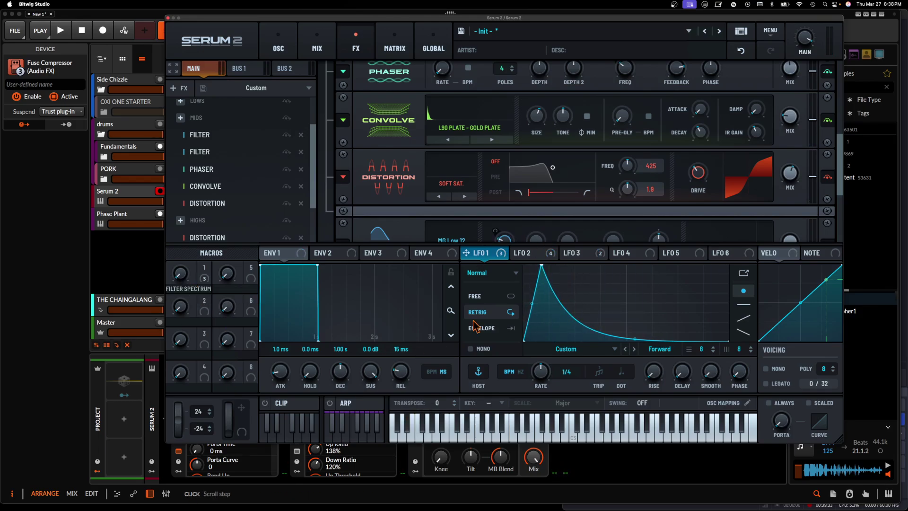
pyautogui.click(538, 259)
pyautogui.moveTo(524, 266); pyautogui.dragTo(629, 265)
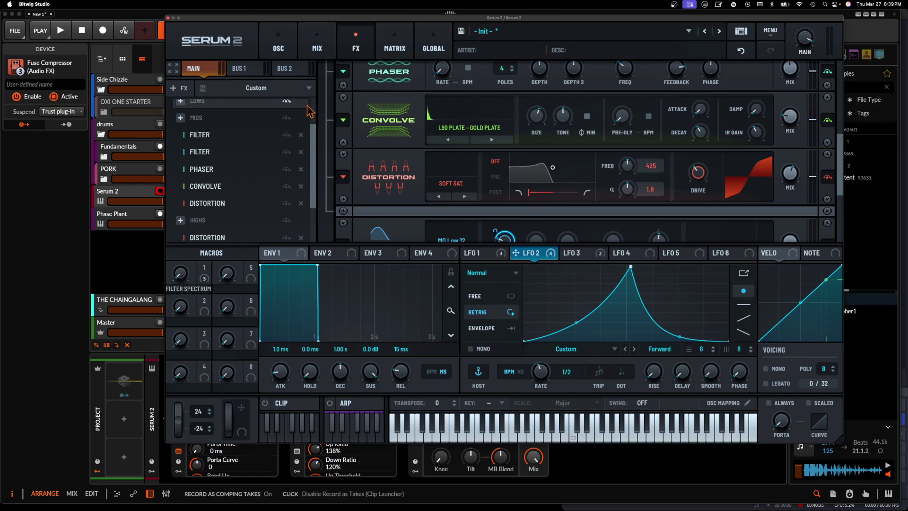
# Step: Set oscillator C to Sample mode, enable it, and load Serum's captured audio of the patch into it
pyautogui.click(278, 44)
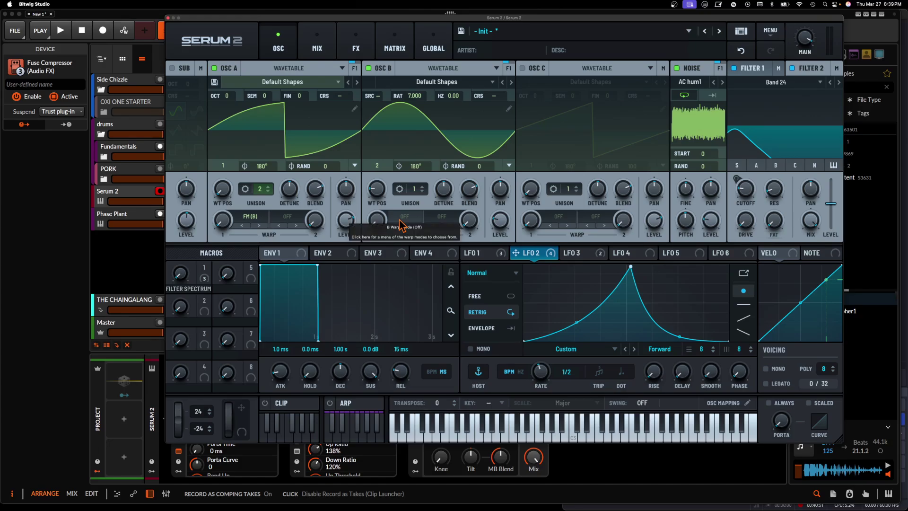
pyautogui.click(603, 69)
pyautogui.click(599, 95)
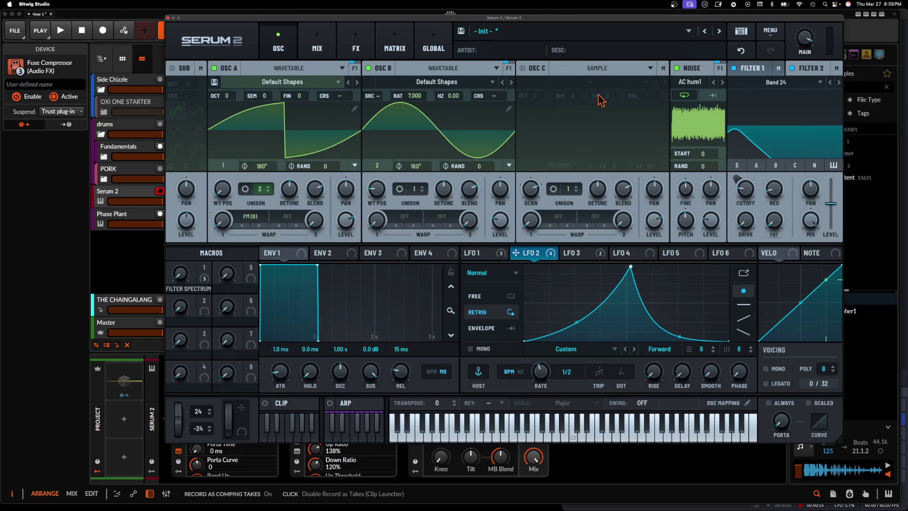
pyautogui.click(523, 69)
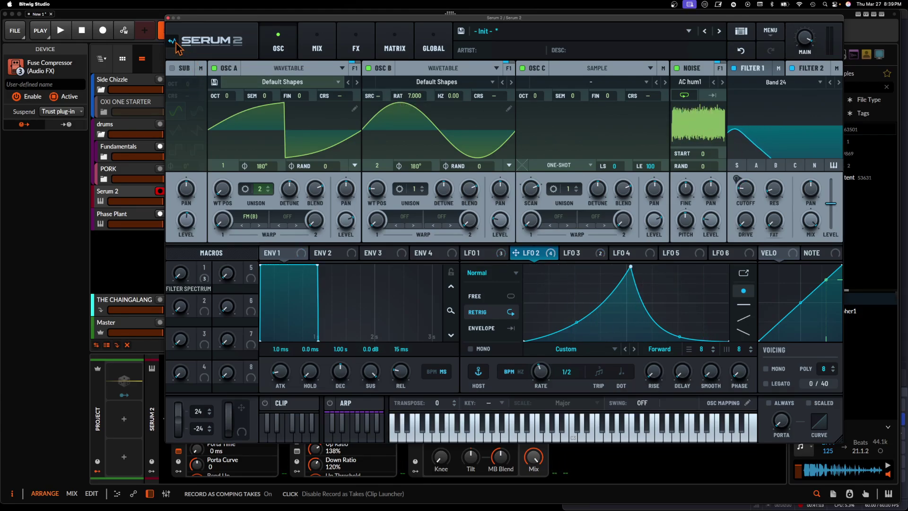
pyautogui.moveTo(176, 48); pyautogui.dragTo(551, 137)
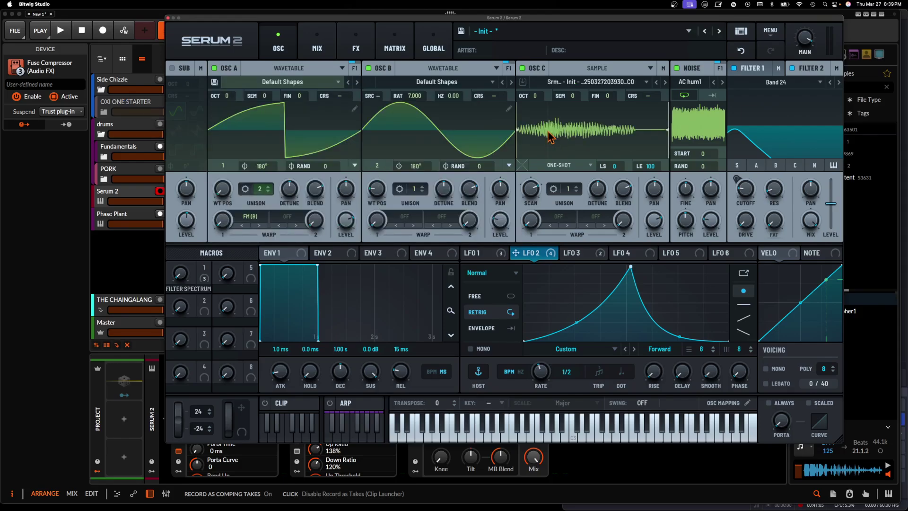
# Step: Disable oscillators A and B and normalize the sample in oscillator C
pyautogui.click(369, 69)
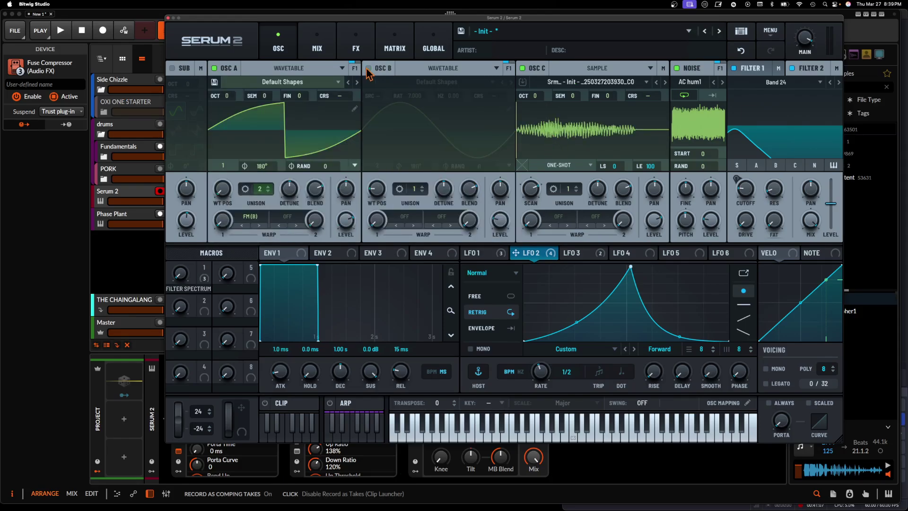
pyautogui.click(215, 68)
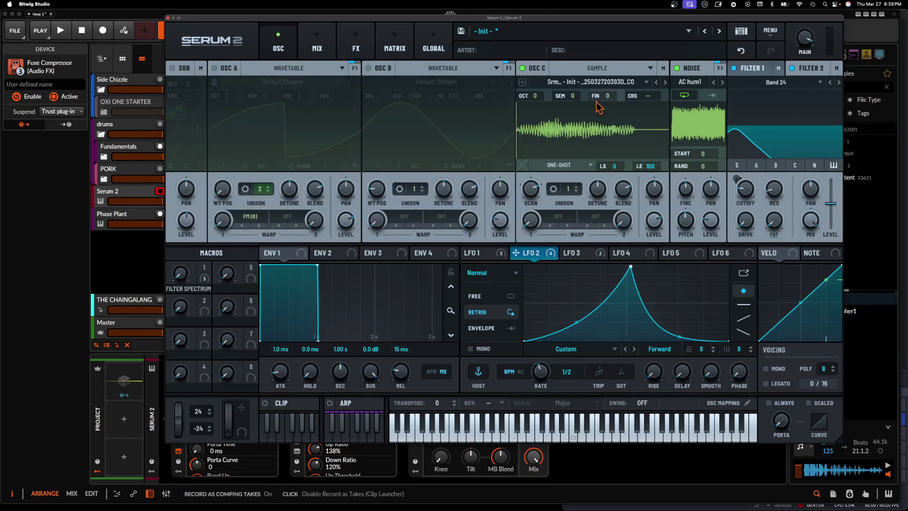
pyautogui.rightClick(598, 124)
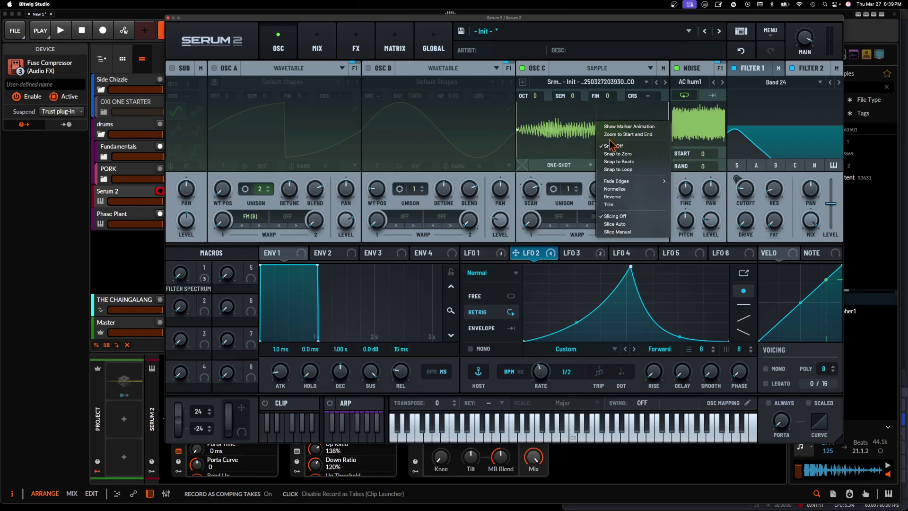
pyautogui.click(621, 188)
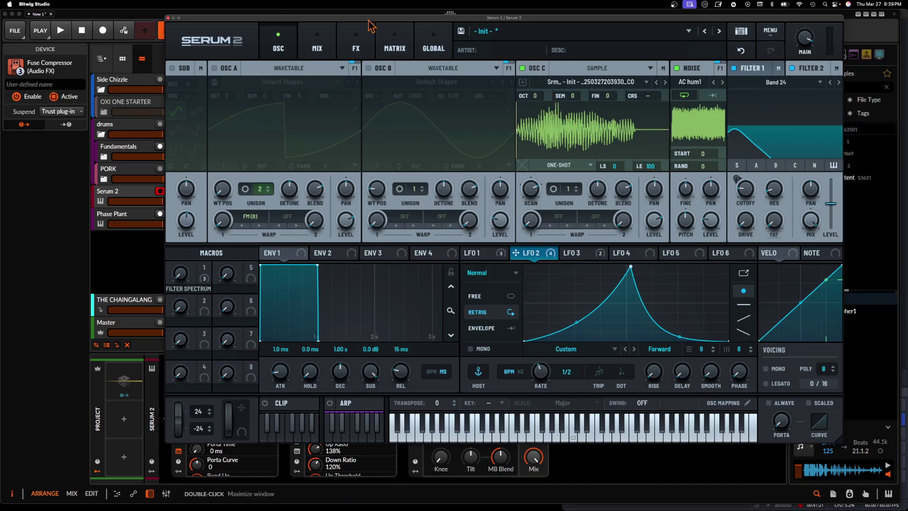
pyautogui.moveTo(368, 19); pyautogui.dragTo(258, 218)
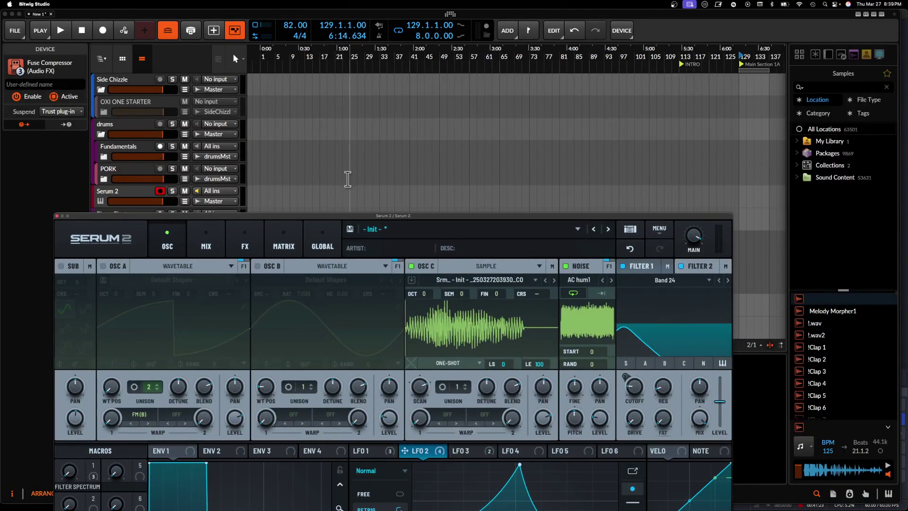
pyautogui.moveTo(465, 217); pyautogui.dragTo(504, 38)
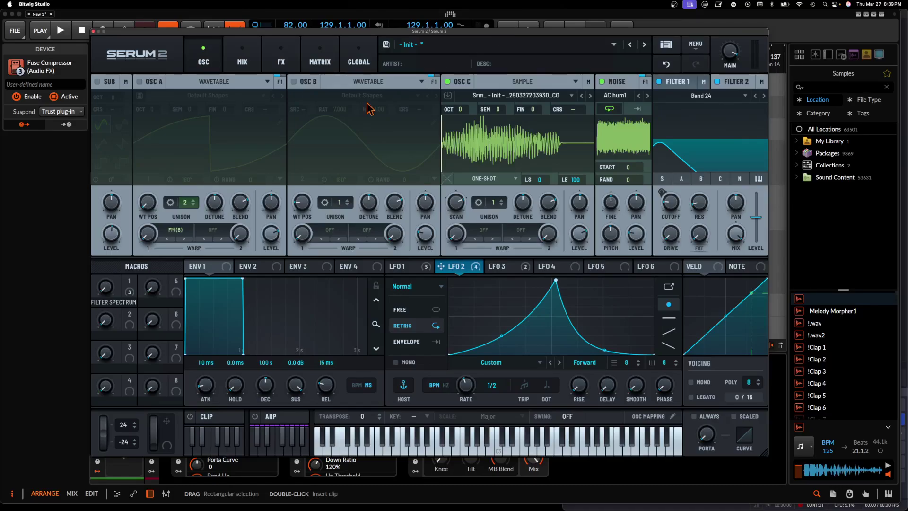
pyautogui.hotkey('ctrl', 'Up')
pyautogui.click(425, 157)
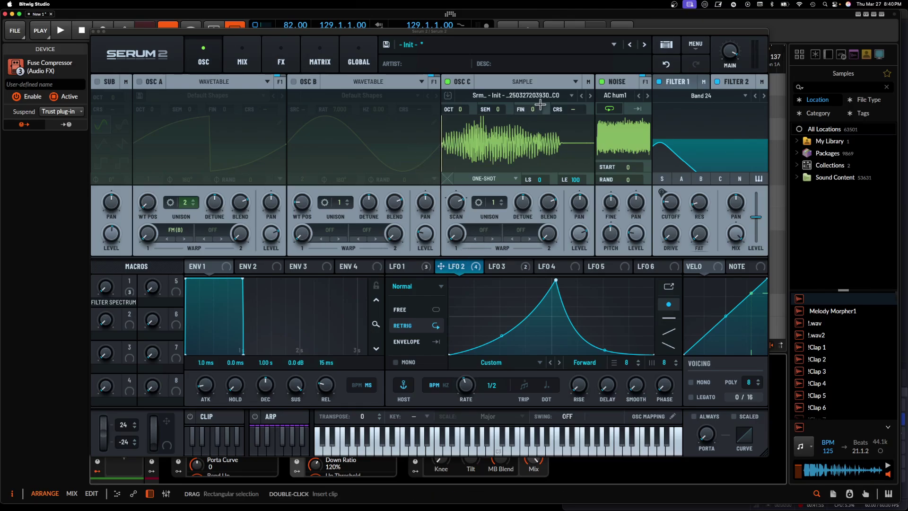
# Step: Try Spectral mode on oscillator C and return it to Sample mode
pyautogui.click(531, 83)
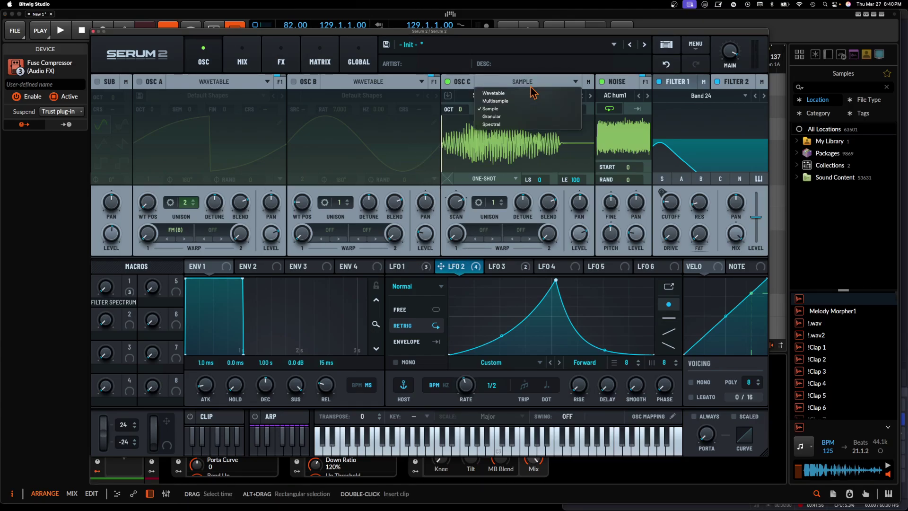
pyautogui.click(492, 124)
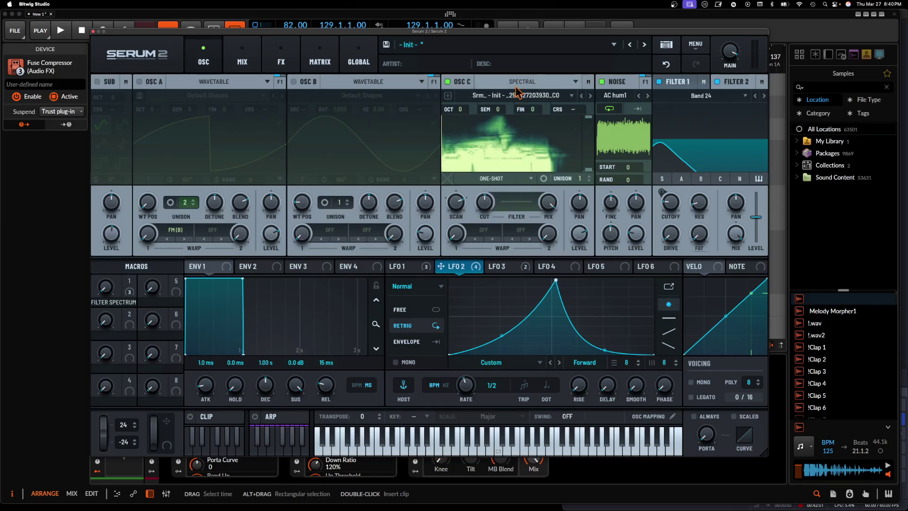
pyautogui.click(515, 98)
pyautogui.click(511, 110)
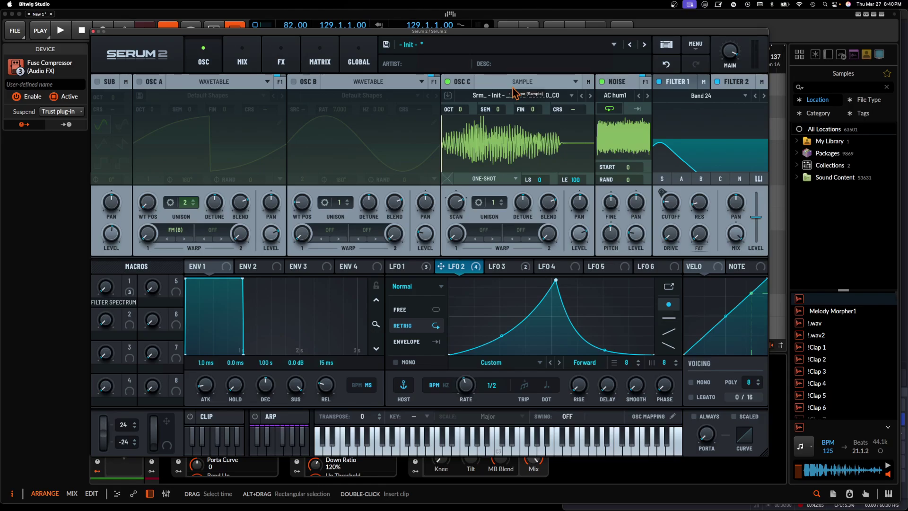
# Step: Review the mixer routing and the main effects chain from the splitter bands through the final filter, compressor and distortion
pyautogui.moveTo(489, 34); pyautogui.dragTo(552, 26)
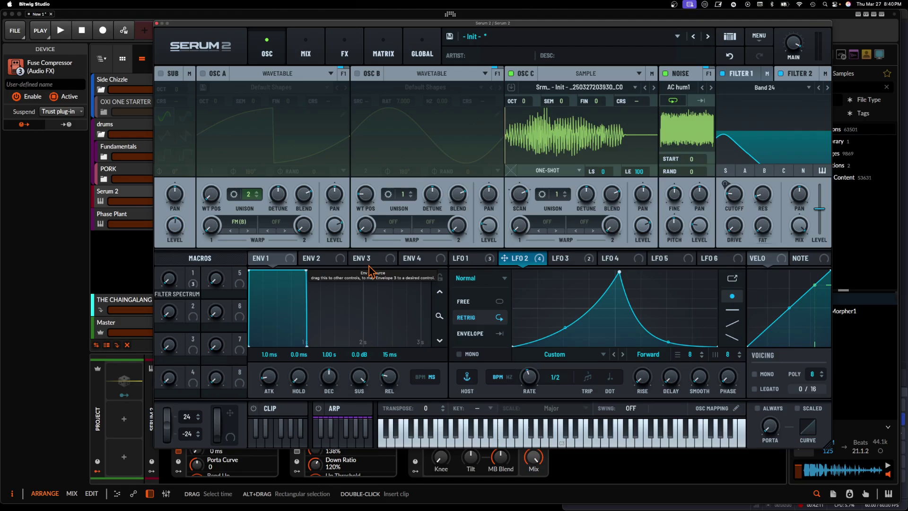
pyautogui.click(305, 51)
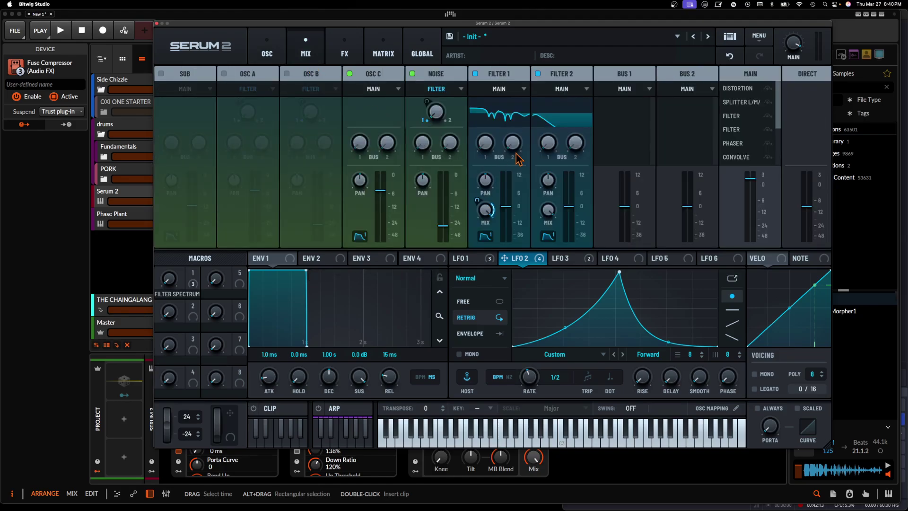
pyautogui.click(353, 63)
pyautogui.scroll(-3, 452, 108)
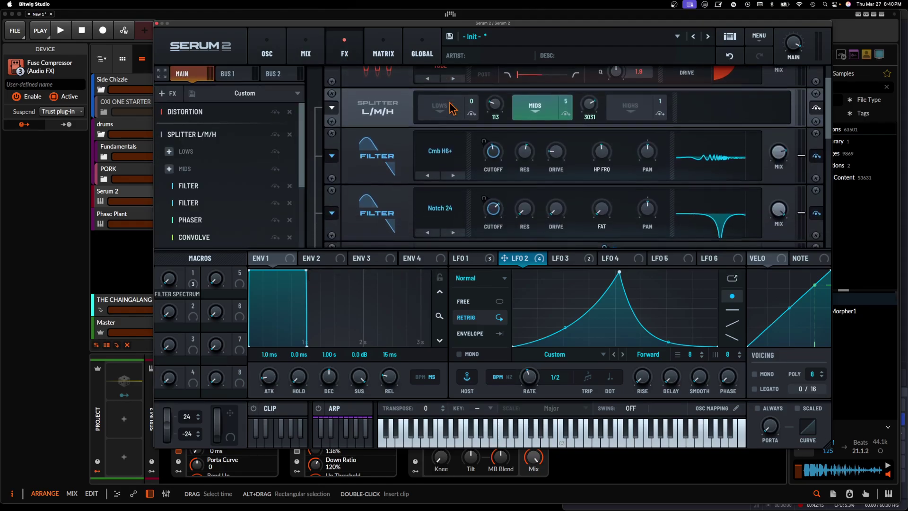
pyautogui.scroll(-5, 391, 120)
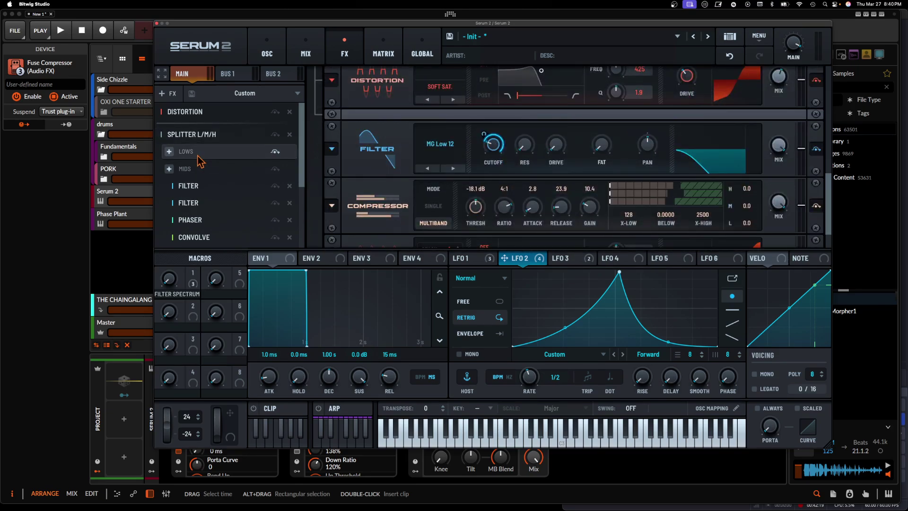
pyautogui.scroll(-5, 203, 161)
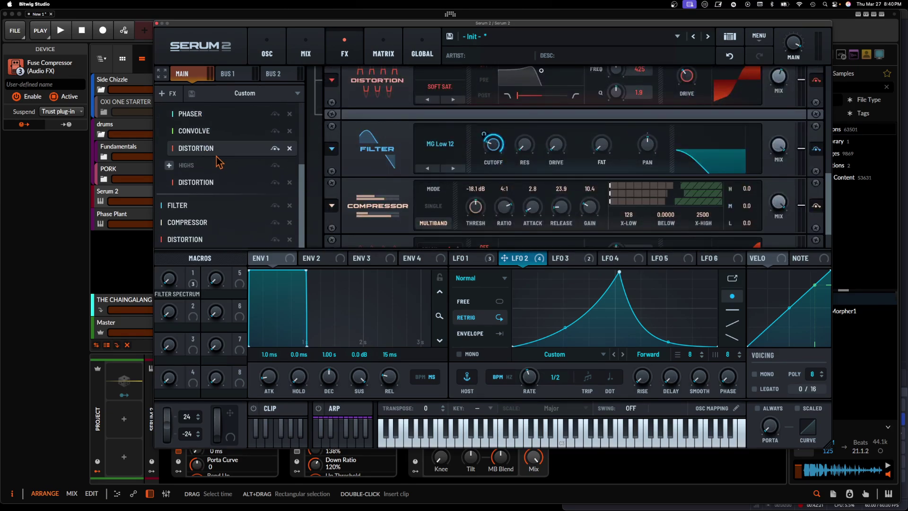
pyautogui.scroll(-2, 381, 193)
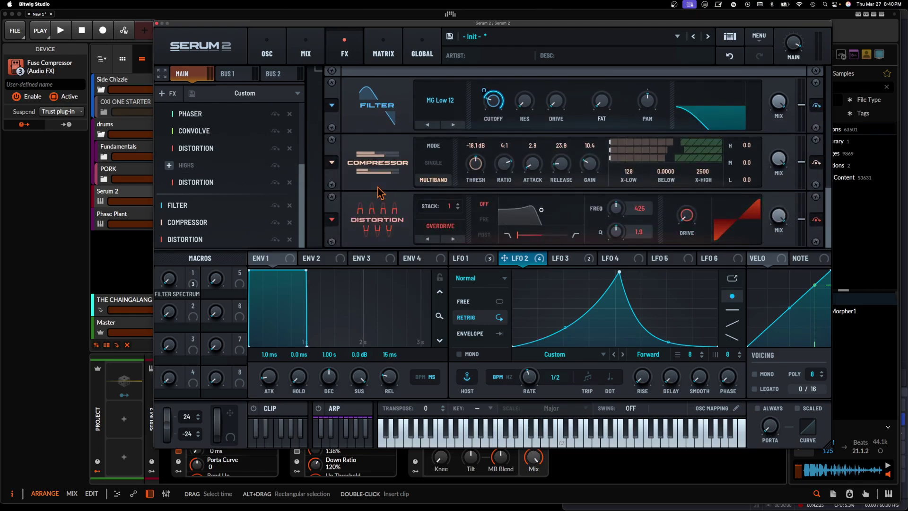
pyautogui.scroll(4, 380, 192)
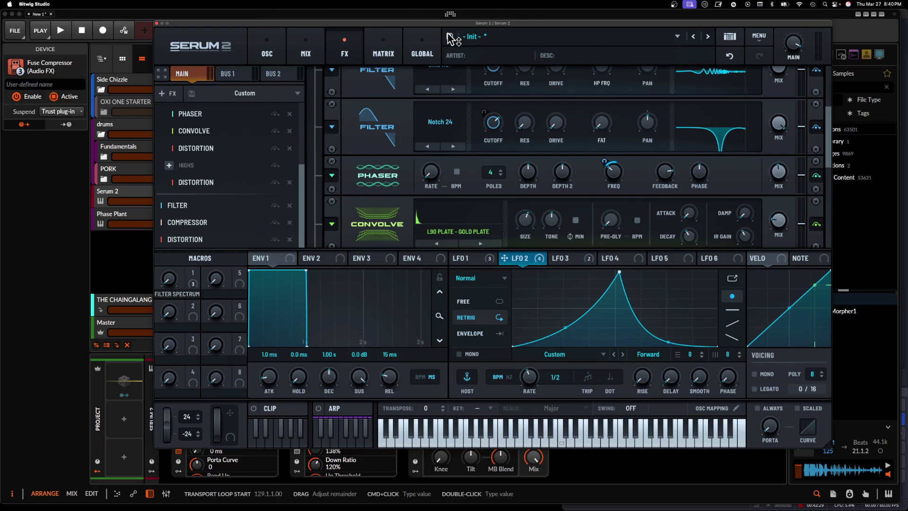
# Step: Save the patch to the User folder as a preset named NEURO BASS TUTORIAL
pyautogui.click(267, 49)
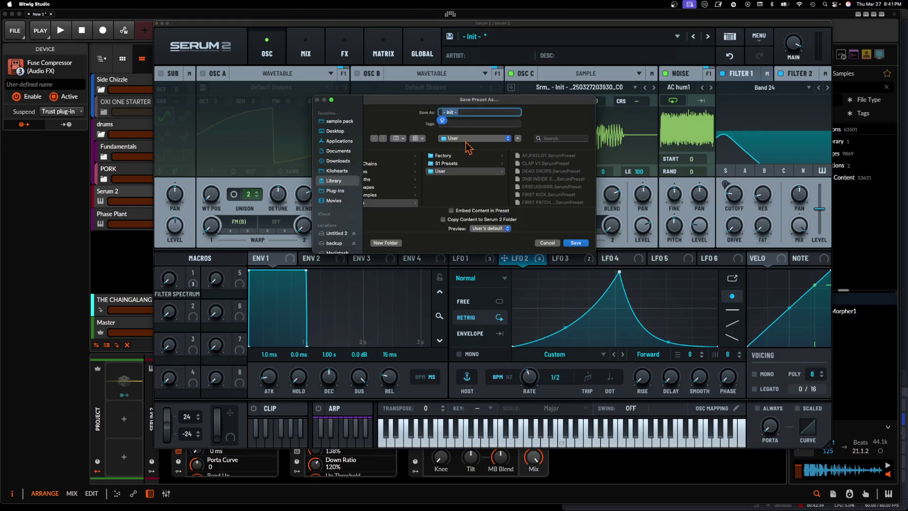
pyautogui.write('NEURO BASS TUTORIAL')
pyautogui.press('Return')
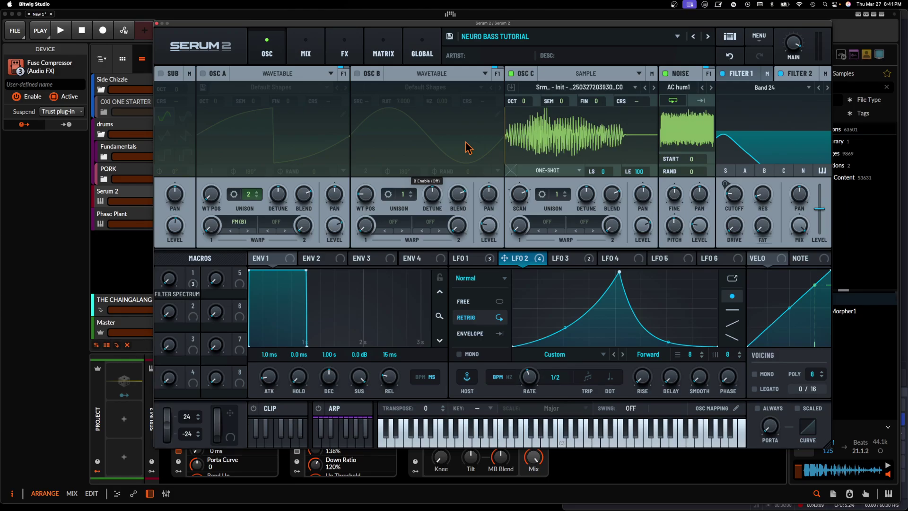
# Step: Close the Serum 2 window and open the Rolling Sampler plug-in on Bitwig's Master track
pyautogui.click(345, 51)
pyautogui.click(266, 49)
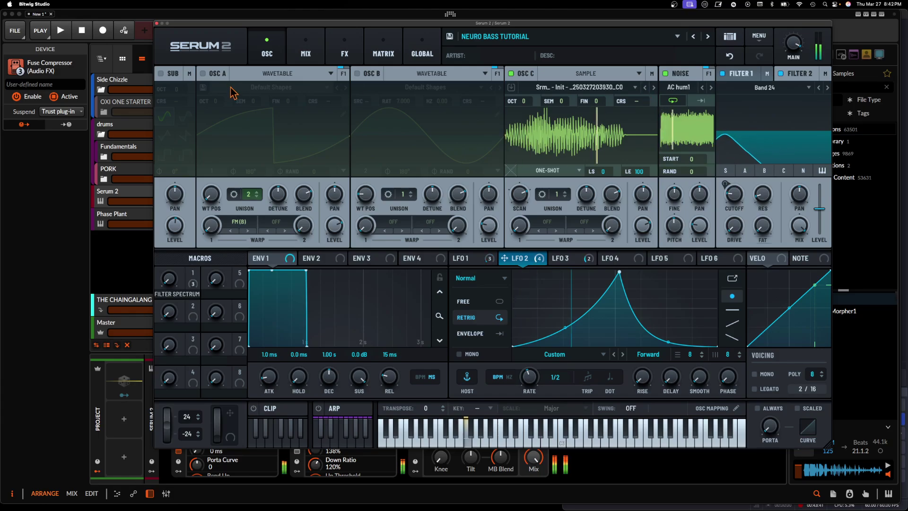
pyautogui.click(156, 22)
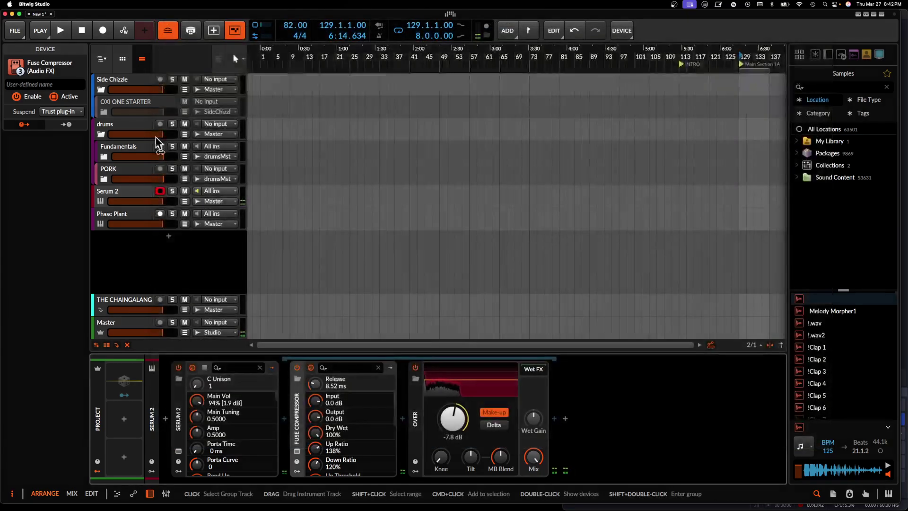
pyautogui.click(130, 327)
pyautogui.click(289, 451)
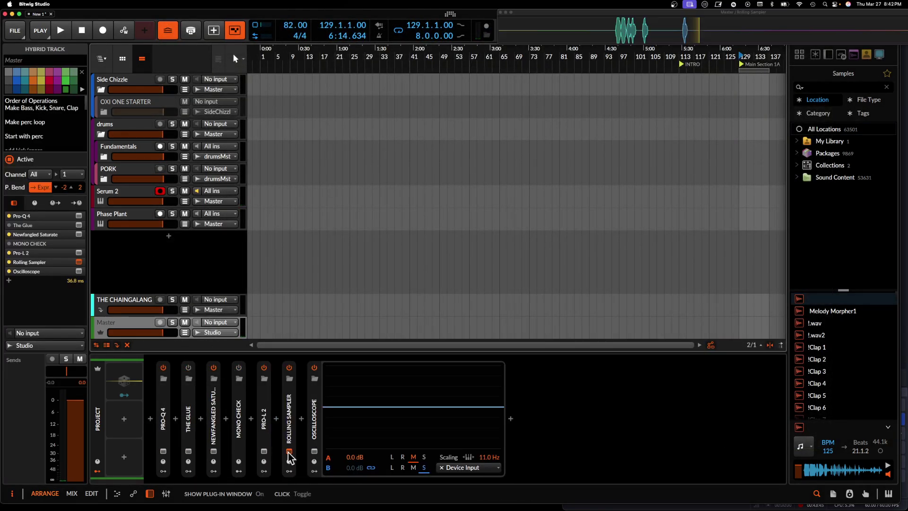
# Step: Place the latest captured bass hit from Rolling Sampler on a new audio track at bar 17
pyautogui.click(680, 35)
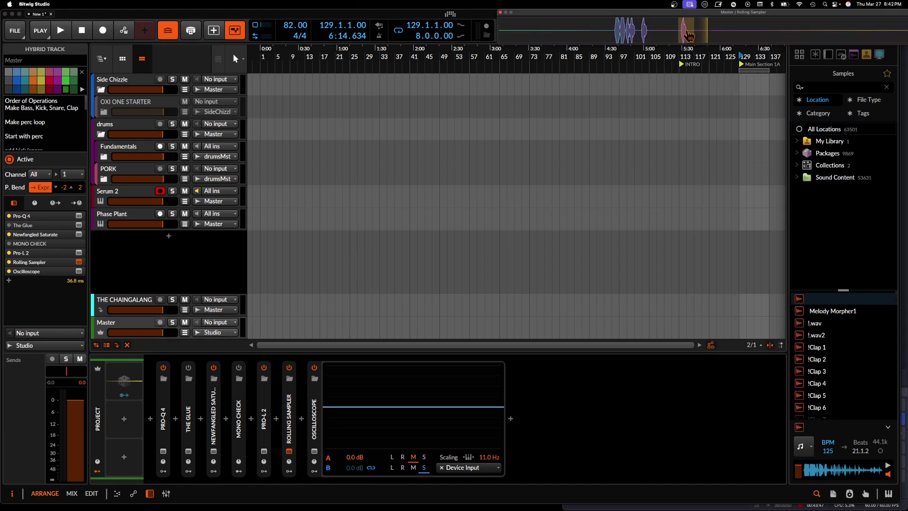
pyautogui.moveTo(688, 37); pyautogui.dragTo(324, 241)
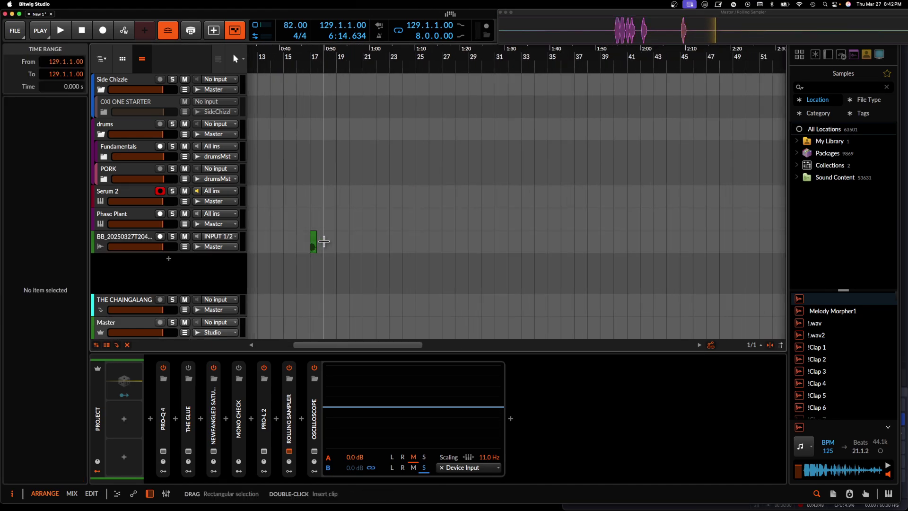
pyautogui.scroll(5, 323, 241)
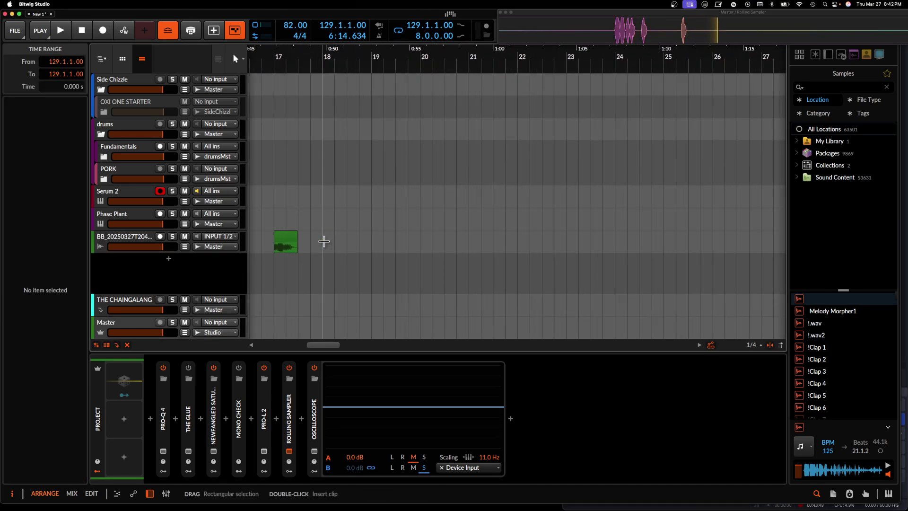
# Step: Examine the waveform of the captured bass clip at bar 17 up close
pyautogui.doubleClick(286, 243)
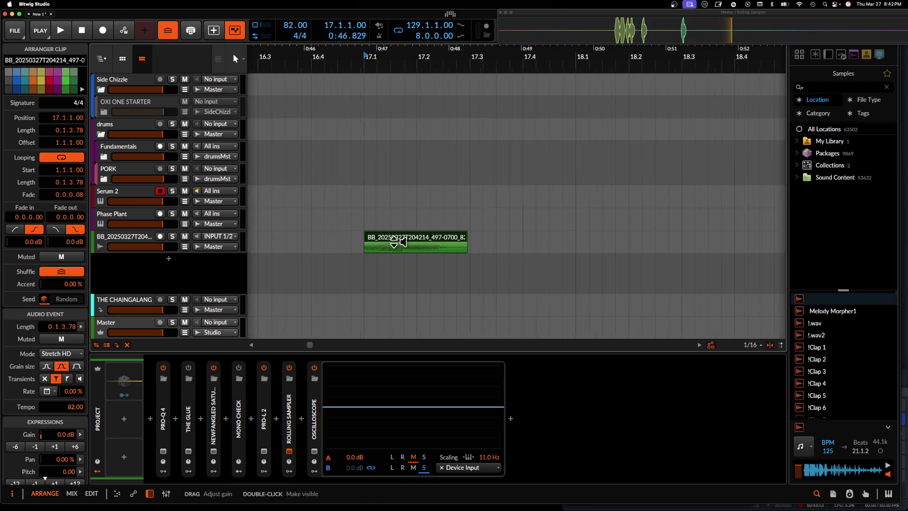
pyautogui.scroll(3, 396, 242)
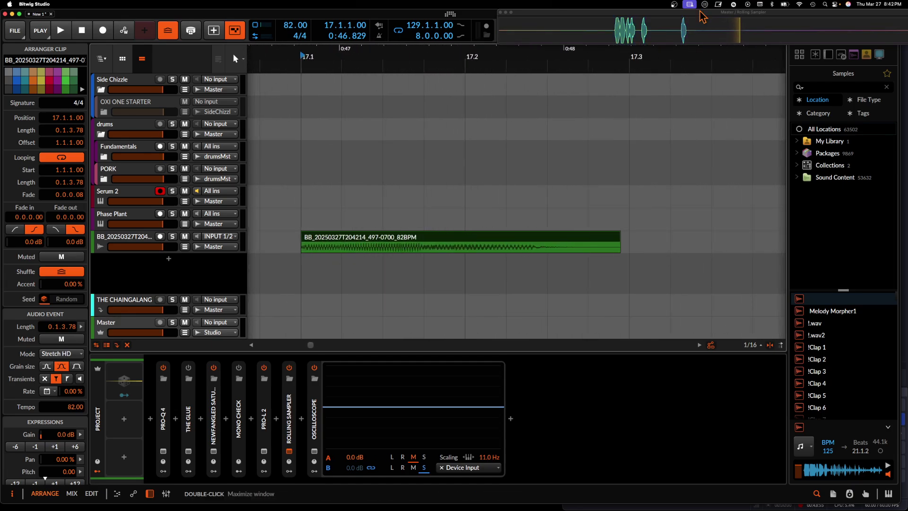
pyautogui.scroll(-2, 366, 244)
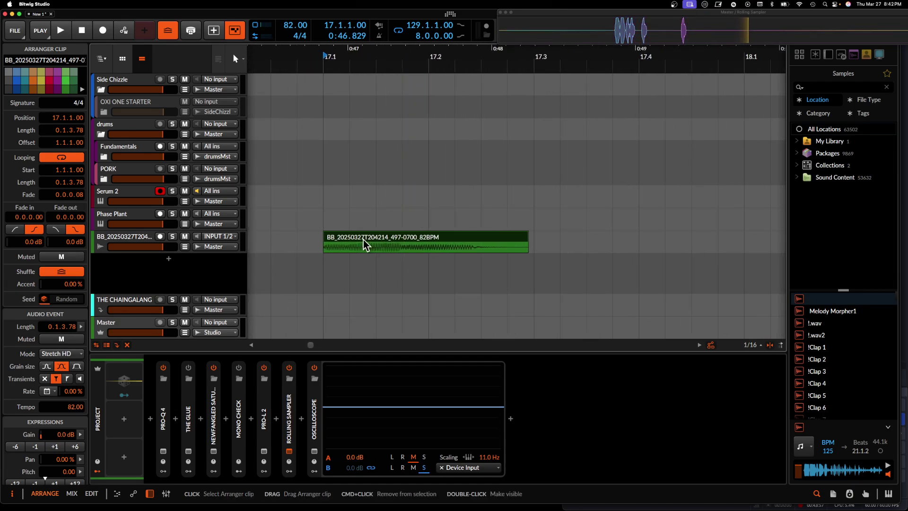
pyautogui.scroll(1, 365, 244)
pyautogui.scroll(-3, 365, 244)
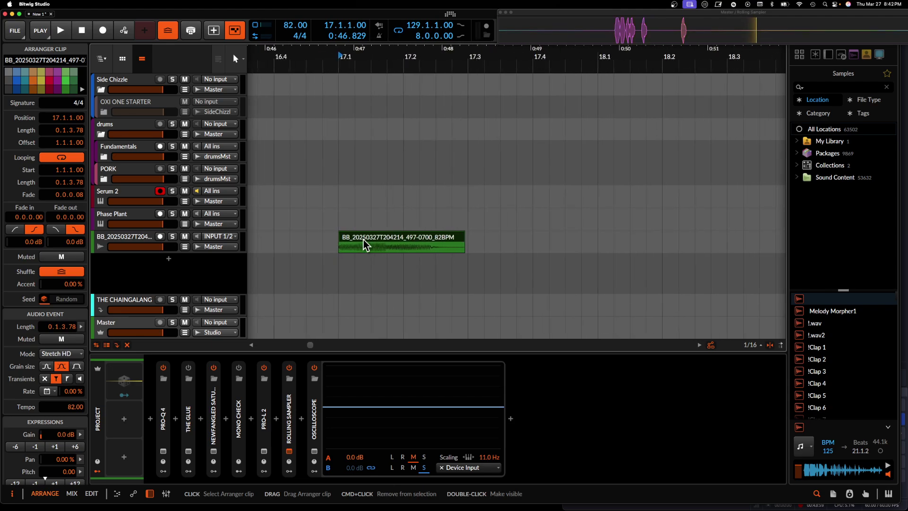
pyautogui.scroll(2, 364, 243)
pyautogui.scroll(-3, 364, 244)
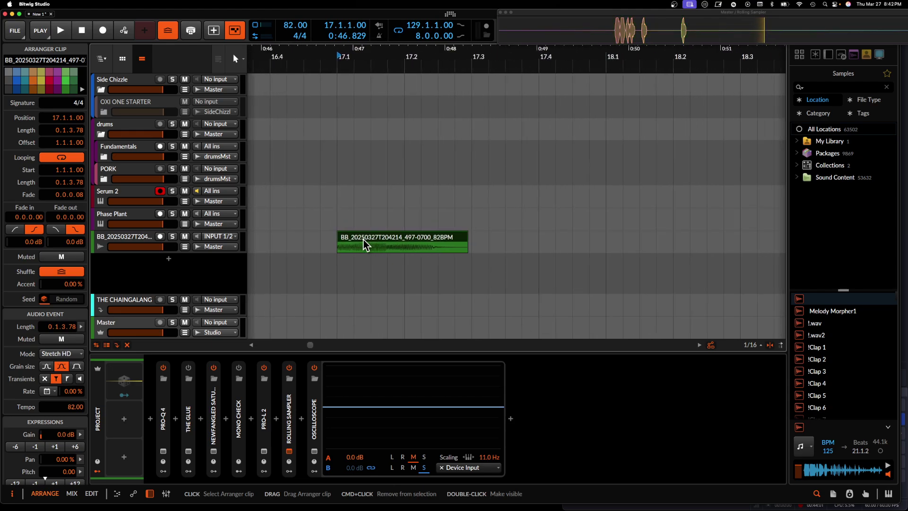
pyautogui.scroll(3, 364, 244)
pyautogui.scroll(-1, 365, 244)
pyautogui.scroll(2, 357, 244)
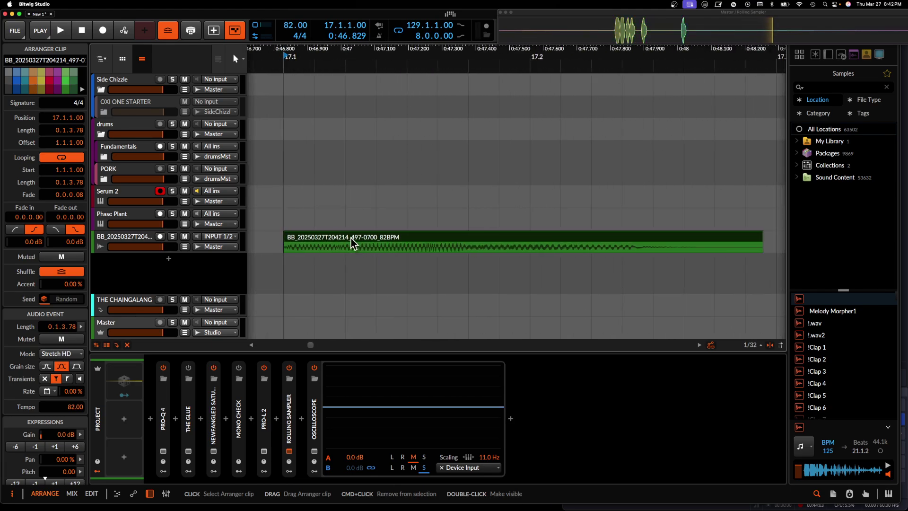
pyautogui.scroll(-1, 355, 243)
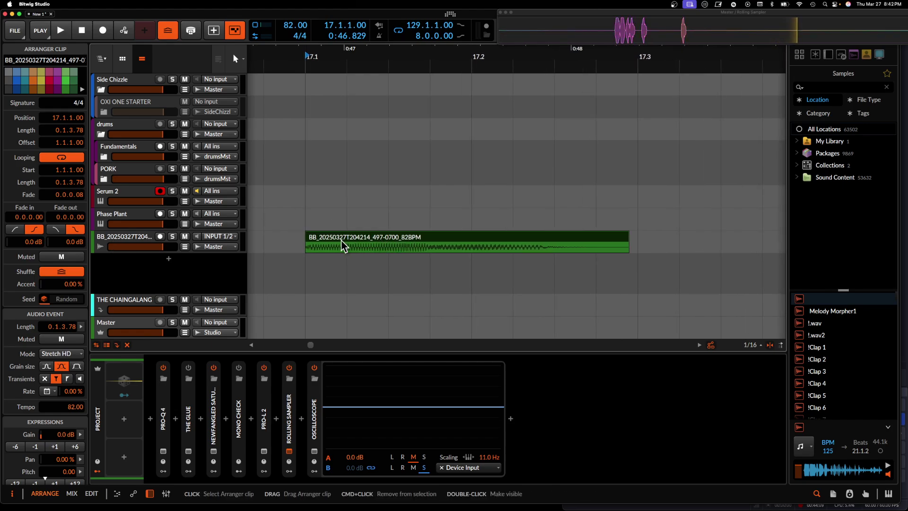
# Step: Insert the Fuse Compressor plug-in on the captured bass audio track
pyautogui.click(132, 237)
pyautogui.click(166, 419)
pyautogui.write('F')
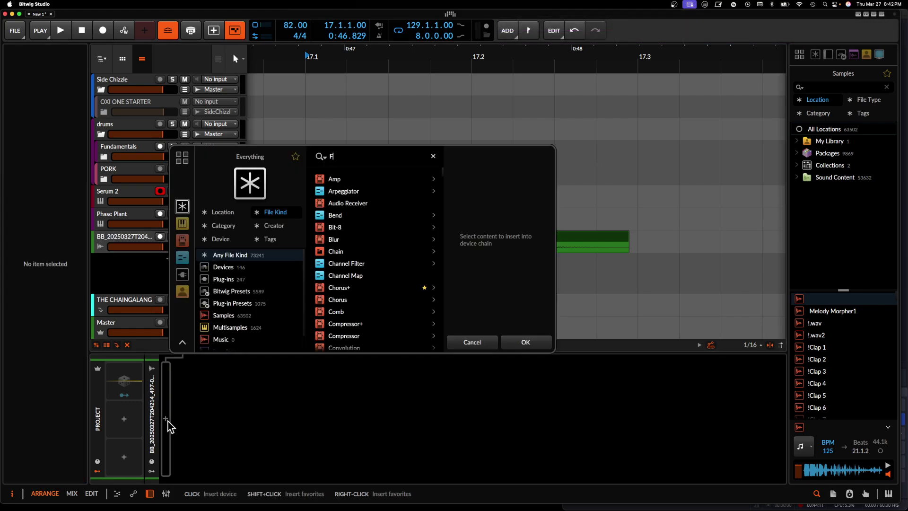
pyautogui.write('USE')
pyautogui.click(353, 178)
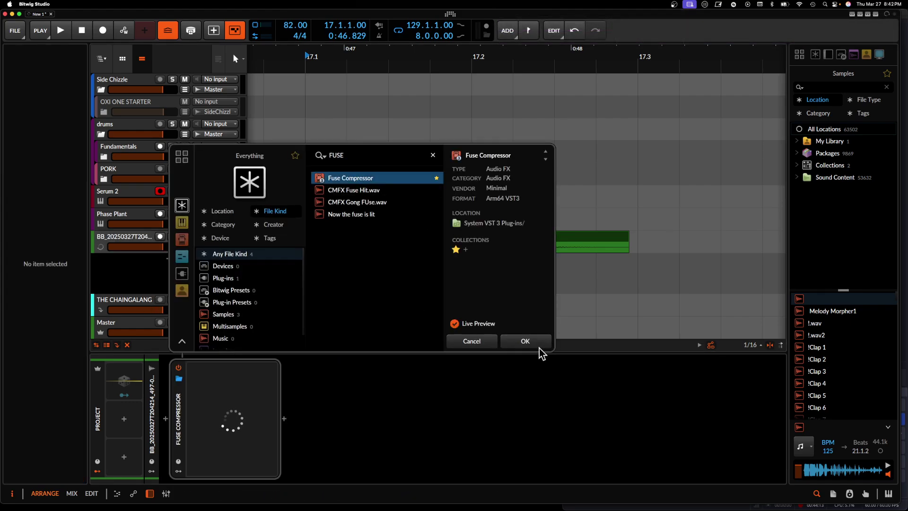
pyautogui.click(539, 347)
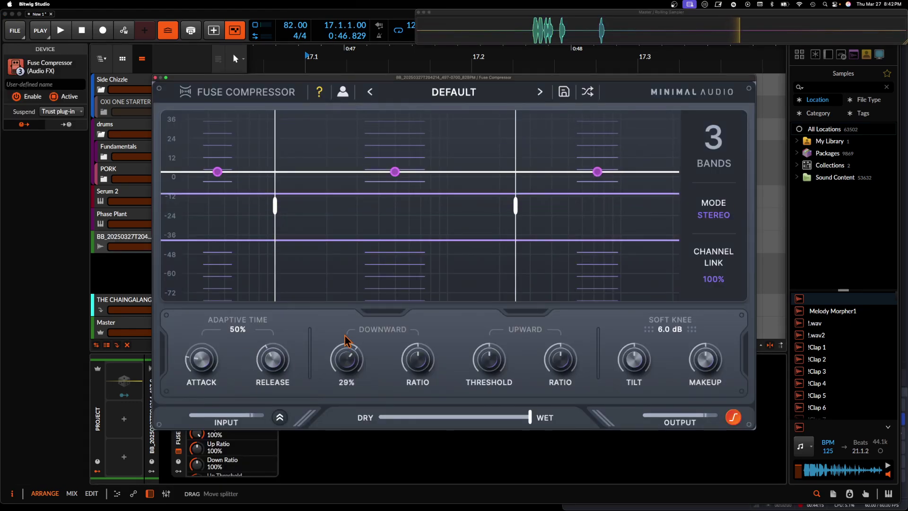
# Step: Raise both Fuse Compressor thresholds, set the downward ratio to 138% and the upward ratio to 155%, and close the plug-in window
pyautogui.moveTo(346, 336); pyautogui.dragTo(347, 328)
pyautogui.moveTo(424, 364); pyautogui.dragTo(425, 337)
pyautogui.moveTo(501, 347); pyautogui.dragTo(503, 319)
pyautogui.moveTo(550, 360); pyautogui.dragTo(546, 329)
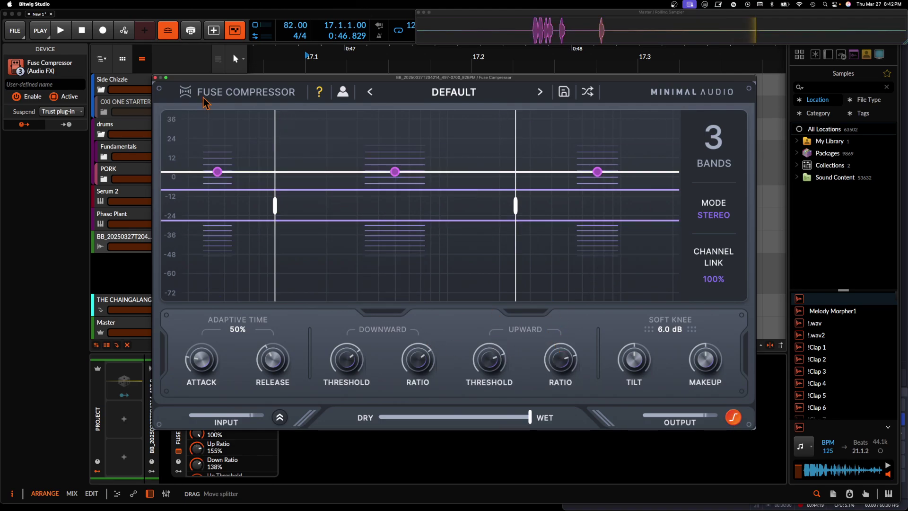
pyautogui.click(155, 77)
# Step: Play back the compressed bass clip from bar 17 and stop after the hit
pyautogui.click(400, 241)
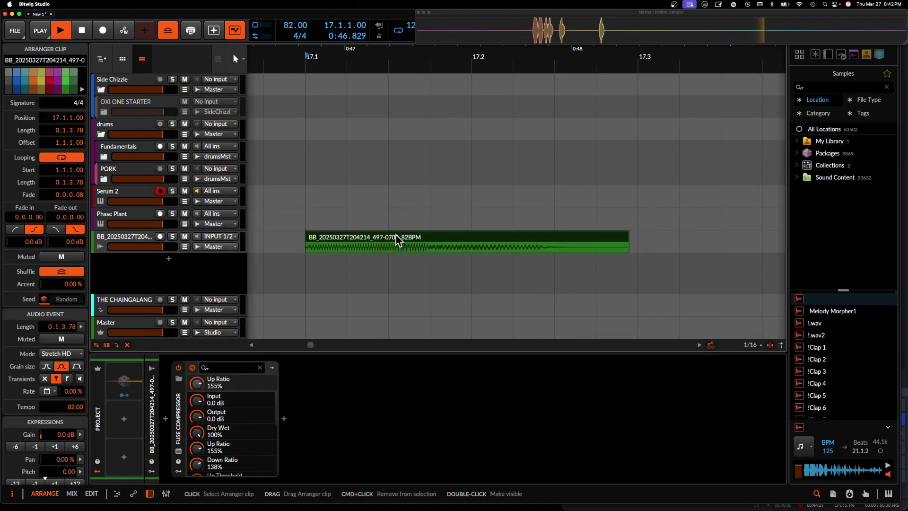
pyautogui.press('space')
pyautogui.scroll(-2, 397, 240)
pyautogui.scroll(1, 397, 240)
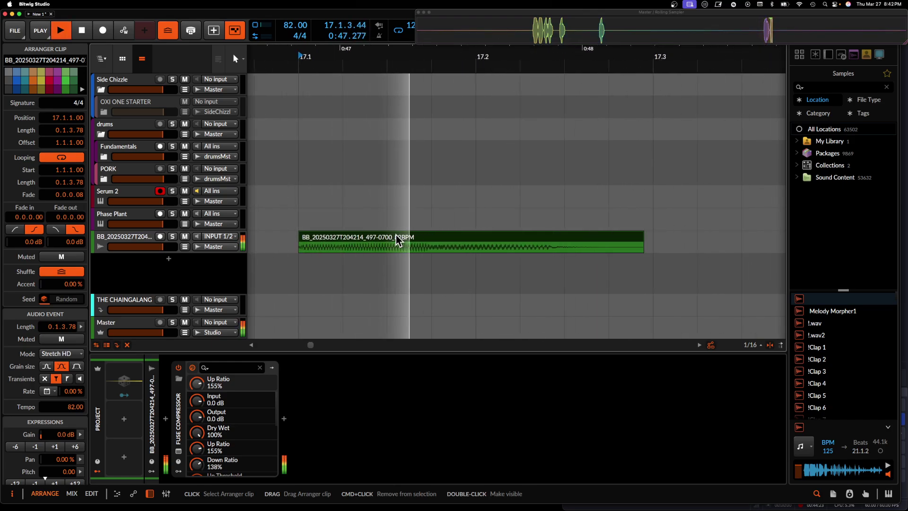
pyautogui.scroll(-2, 395, 241)
pyautogui.scroll(-1, 393, 241)
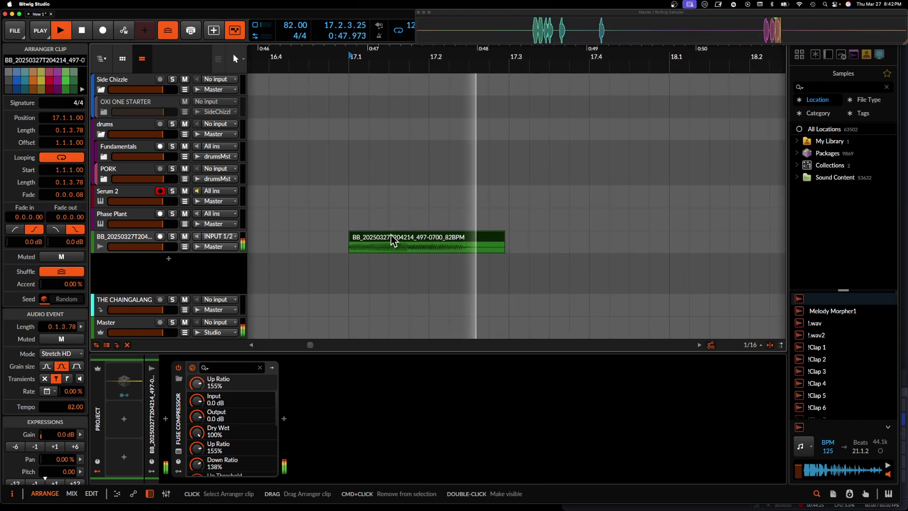
pyautogui.press('space')
# Step: Reopen Serum 2 from its track and move LFO 2's peak to slightly before the middle of its cycle
pyautogui.click(120, 194)
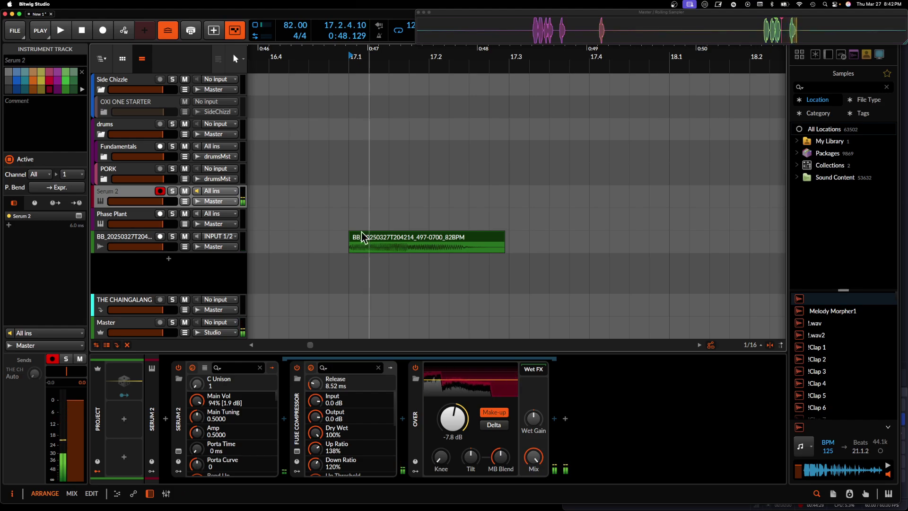
pyautogui.click(179, 452)
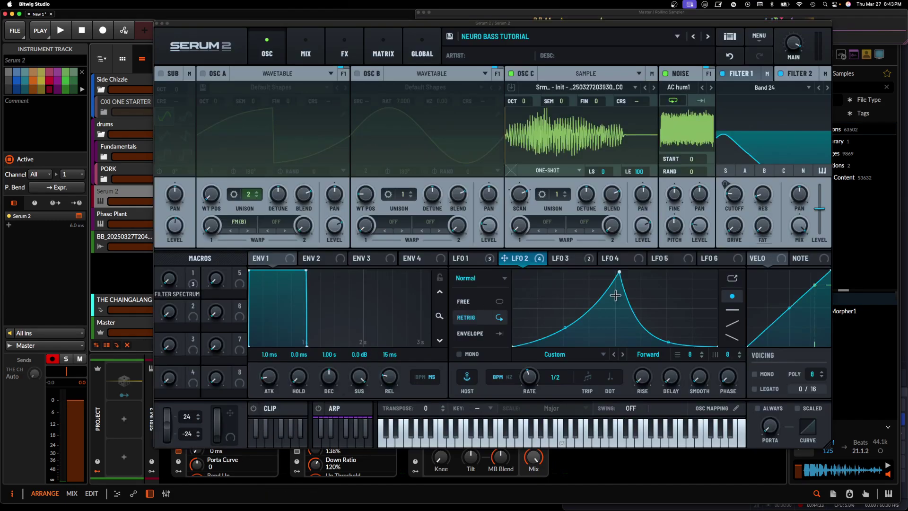
pyautogui.moveTo(620, 273); pyautogui.dragTo(631, 246)
pyautogui.click(569, 260)
pyautogui.click(475, 258)
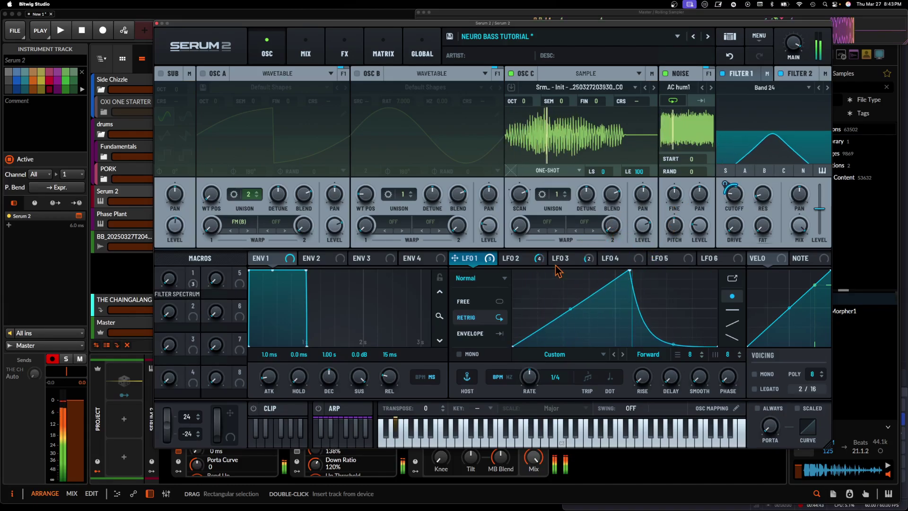
pyautogui.click(512, 261)
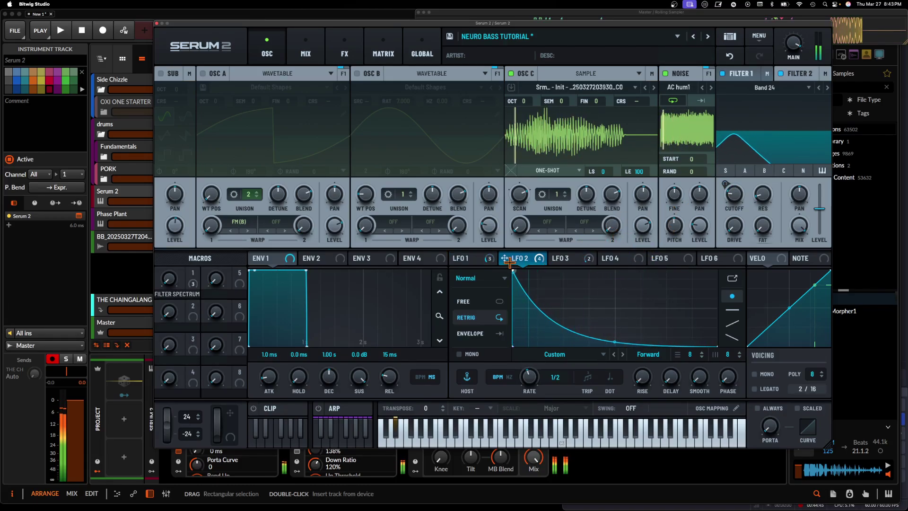
pyautogui.moveTo(513, 271); pyautogui.dragTo(587, 233)
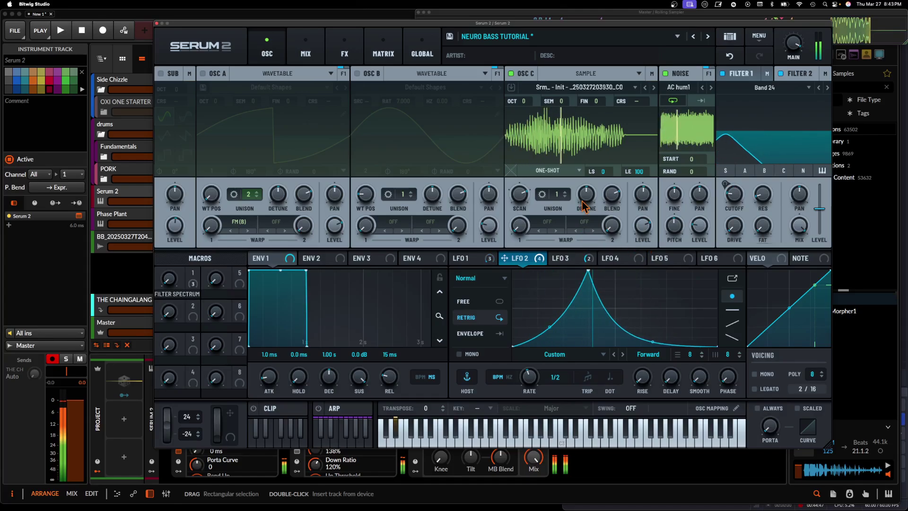
# Step: Check Filter 2 and Filter 1, and shift LFO 2's peak close to the start of its cycle
pyautogui.click(741, 77)
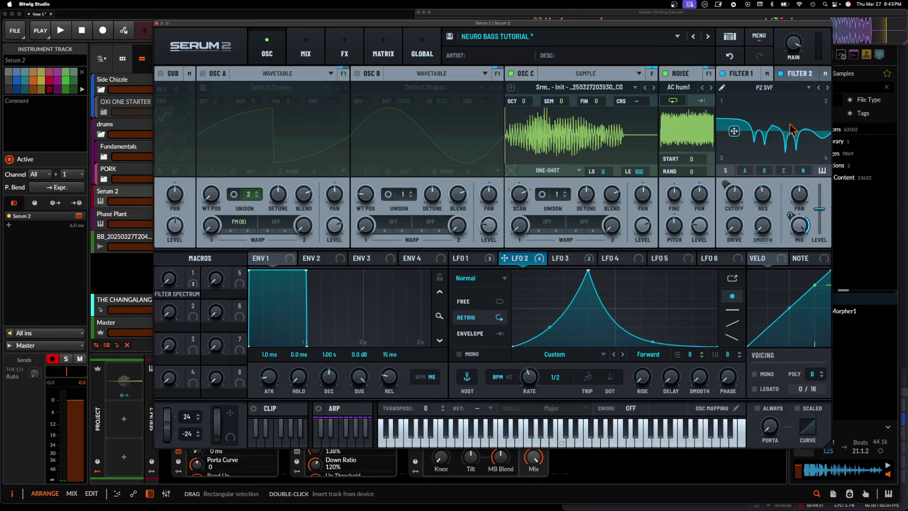
pyautogui.click(739, 73)
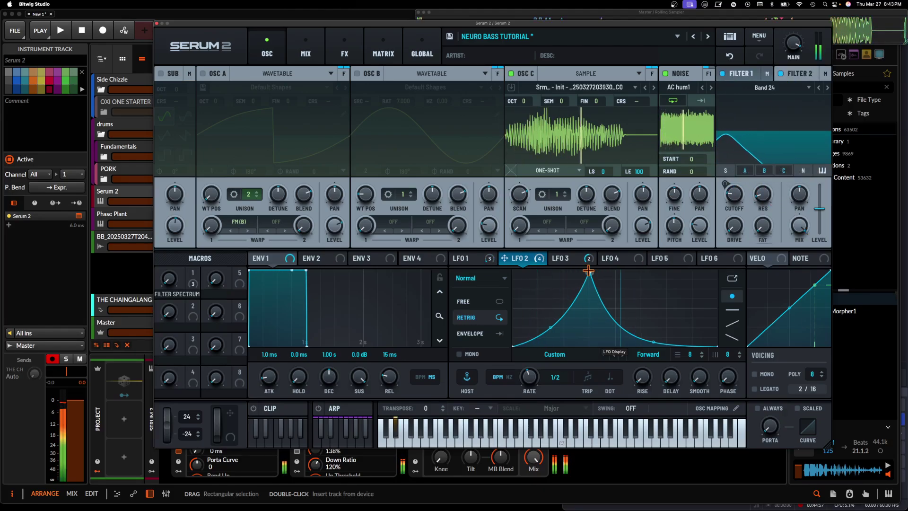
pyautogui.moveTo(589, 271); pyautogui.dragTo(544, 233)
pyautogui.click(547, 222)
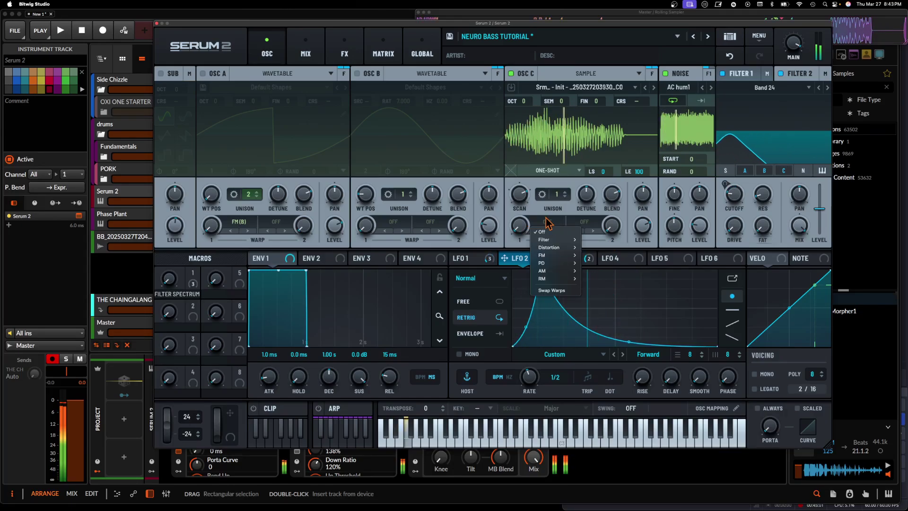
pyautogui.click(546, 219)
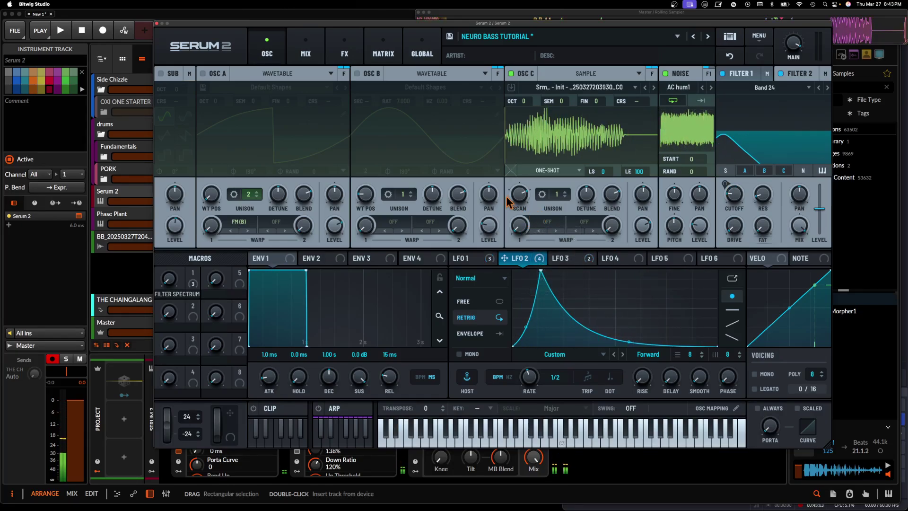
pyautogui.click(547, 222)
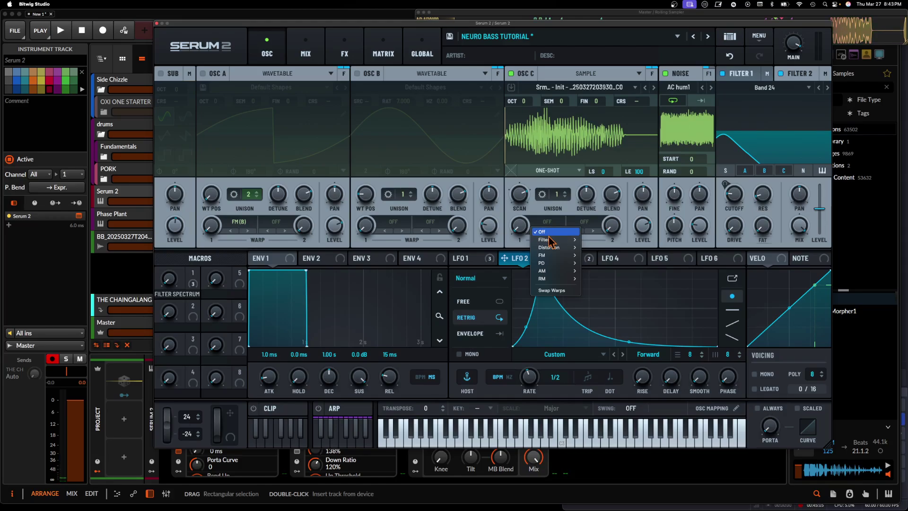
pyautogui.click(547, 220)
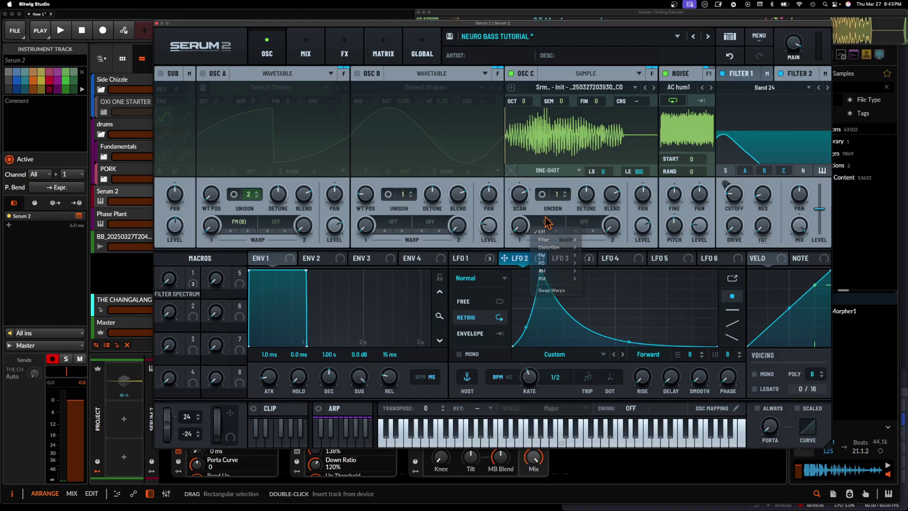
pyautogui.click(581, 89)
# Step: Switch Oscillator C from Sample to Spectral mode
pyautogui.click(559, 77)
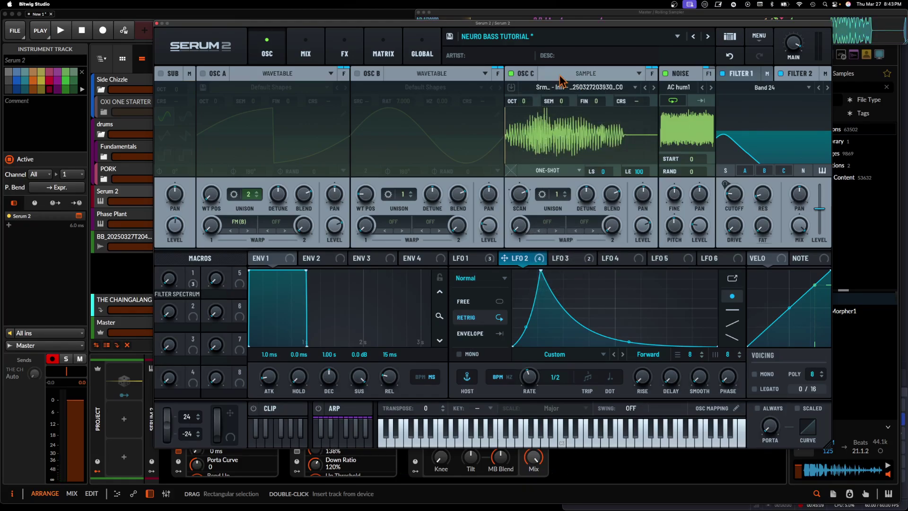
pyautogui.click(562, 76)
pyautogui.click(573, 119)
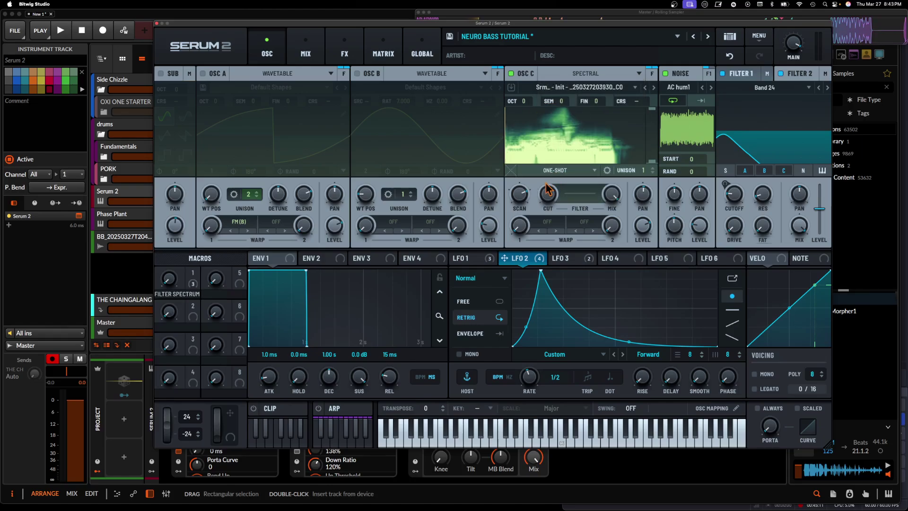
# Step: Open Oscillator C's spectral filter editor and draw a zigzag of five peaks and four dips across the lower half of the curve
pyautogui.click(571, 205)
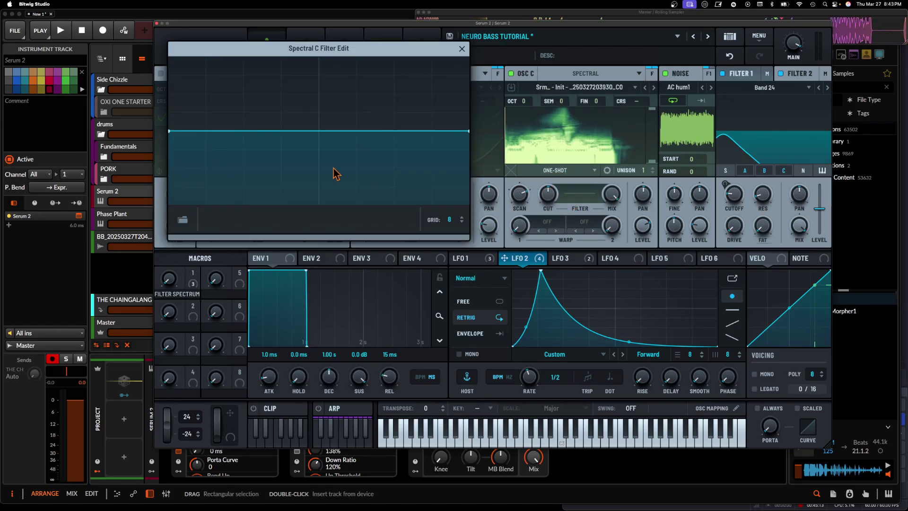
pyautogui.click(217, 78)
pyautogui.click(242, 168)
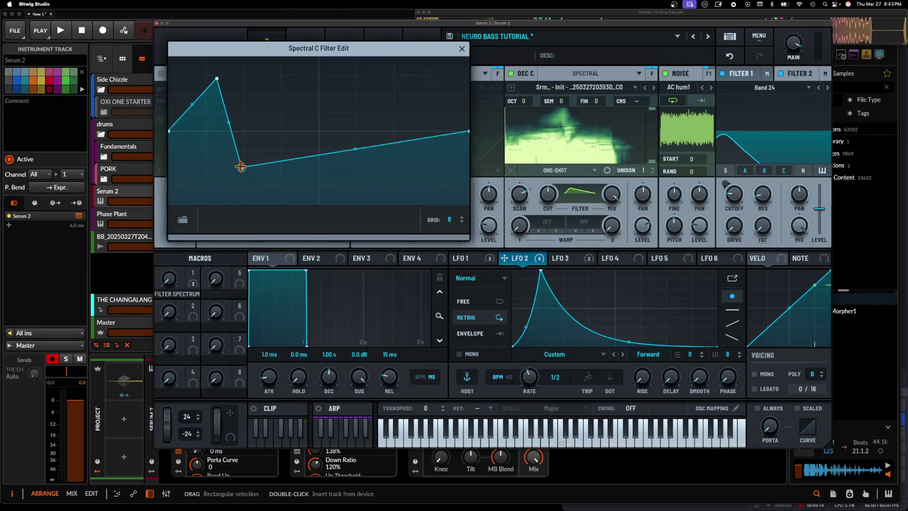
pyautogui.click(249, 90)
pyautogui.click(267, 178)
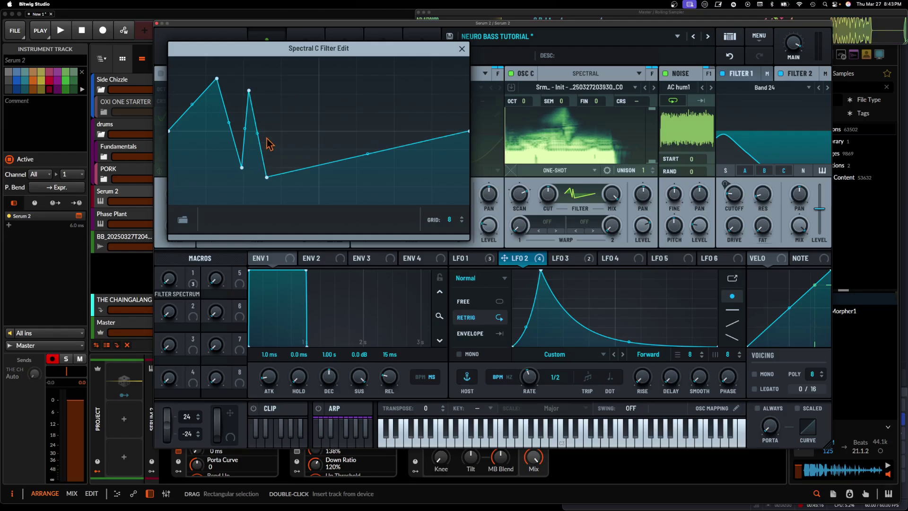
pyautogui.click(268, 74)
pyautogui.click(279, 193)
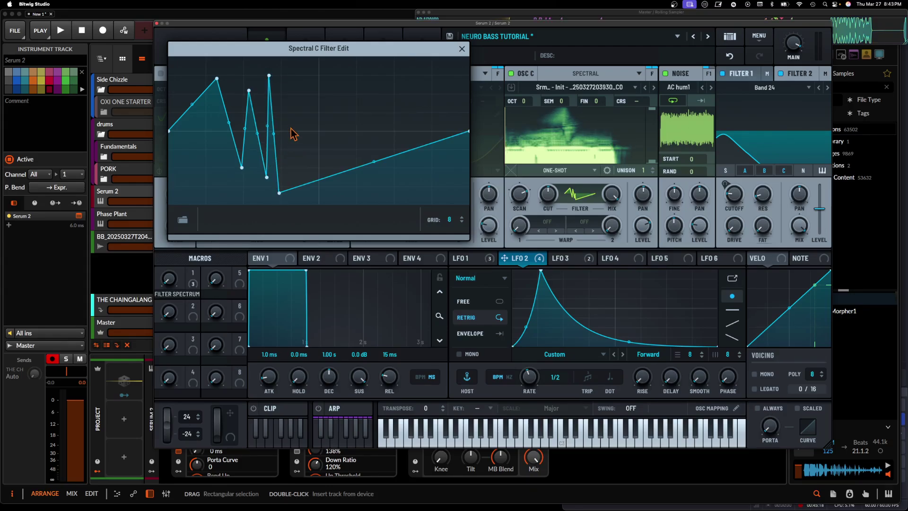
pyautogui.click(291, 74)
pyautogui.click(304, 178)
pyautogui.click(310, 78)
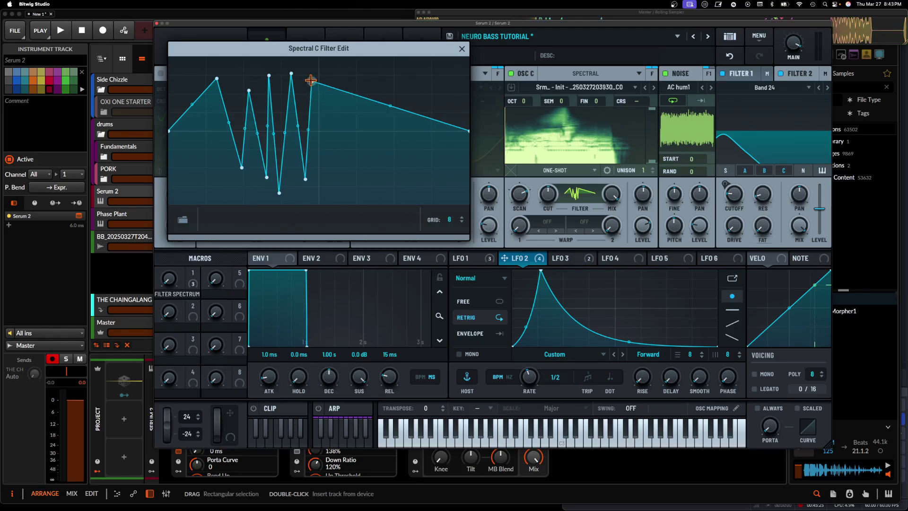
# Step: Lower the last zigzag peak of the spectral filter curve and add a full-height peak near its high-frequency end
pyautogui.moveTo(310, 80); pyautogui.dragTo(326, 134)
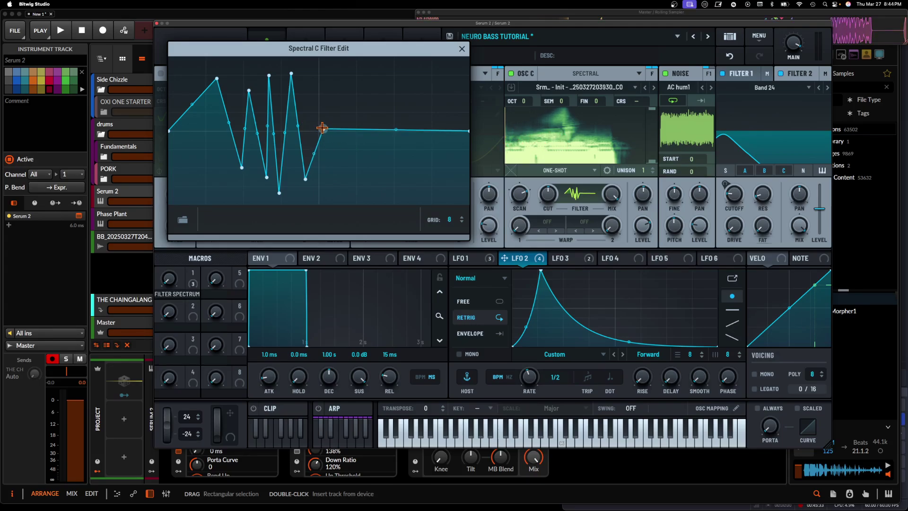
pyautogui.moveTo(323, 128); pyautogui.dragTo(312, 103)
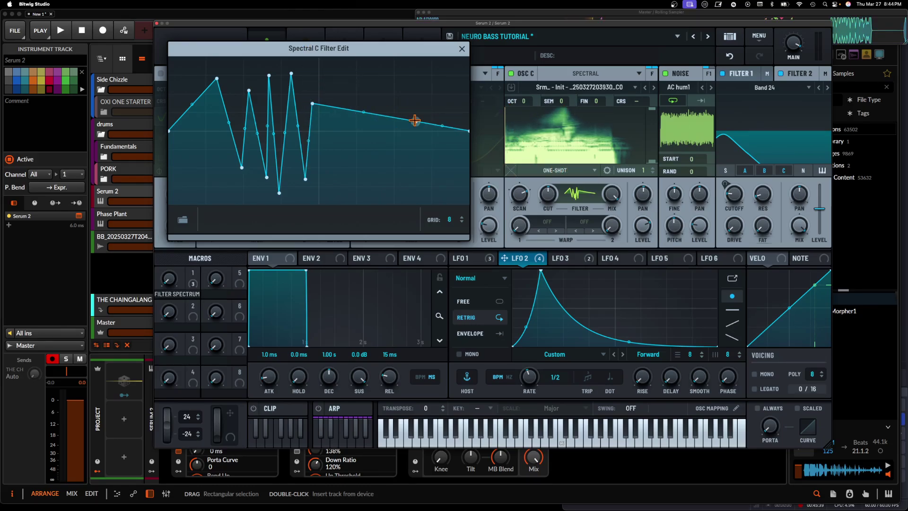
pyautogui.moveTo(415, 120); pyautogui.dragTo(457, 40)
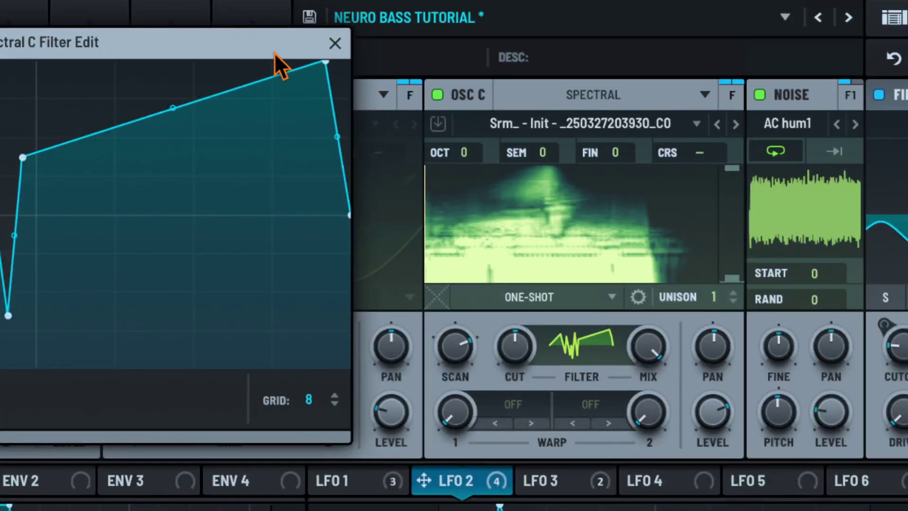
# Step: Turn the final peak of Oscillator C's spectral filter curve into a dip, and add another peak and deep dip after it
pyautogui.moveTo(324, 60); pyautogui.dragTo(240, 178)
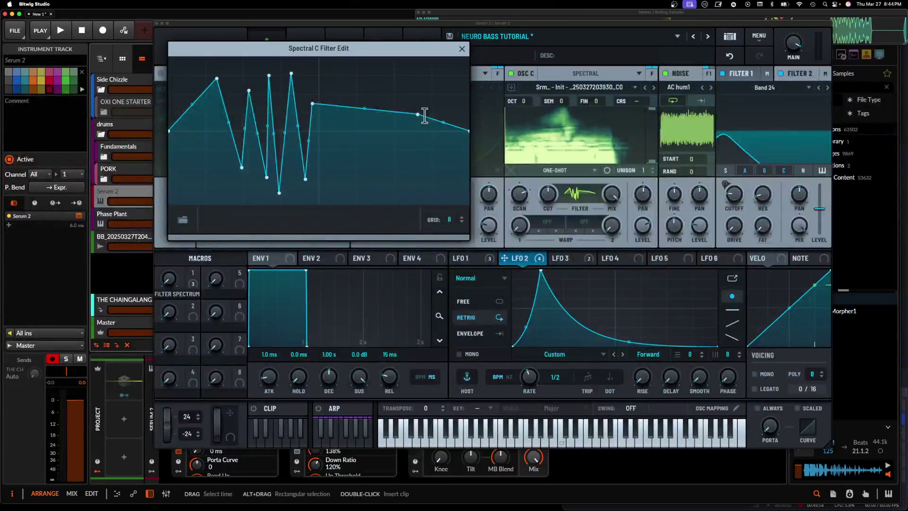
pyautogui.moveTo(418, 115); pyautogui.dragTo(349, 167)
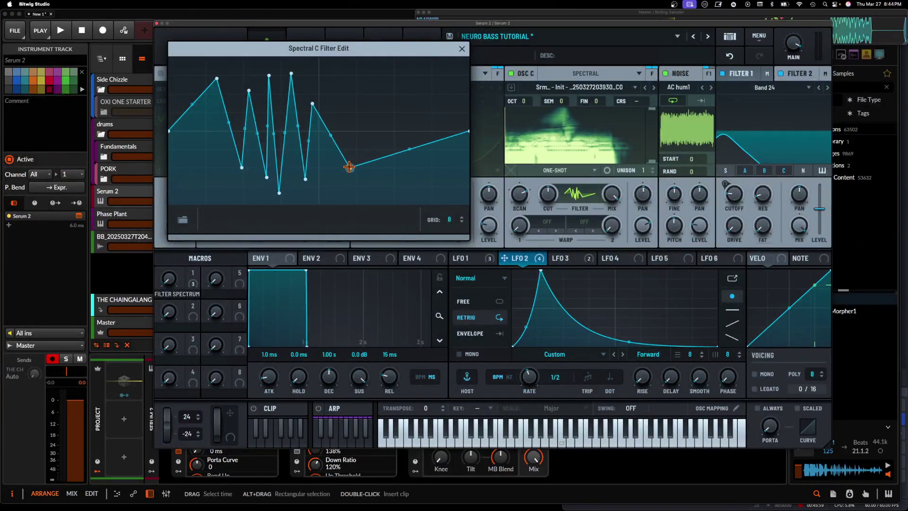
pyautogui.doubleClick(360, 85)
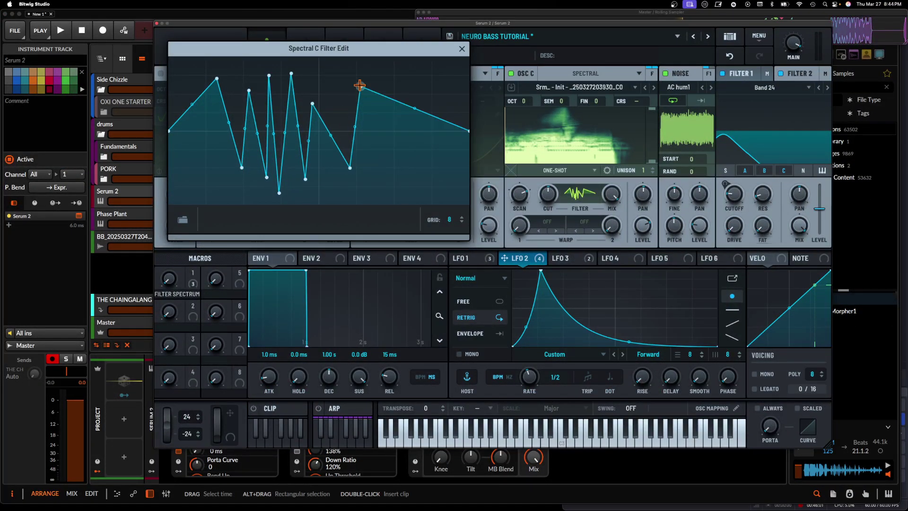
pyautogui.doubleClick(400, 124)
pyautogui.moveTo(400, 123); pyautogui.dragTo(377, 187)
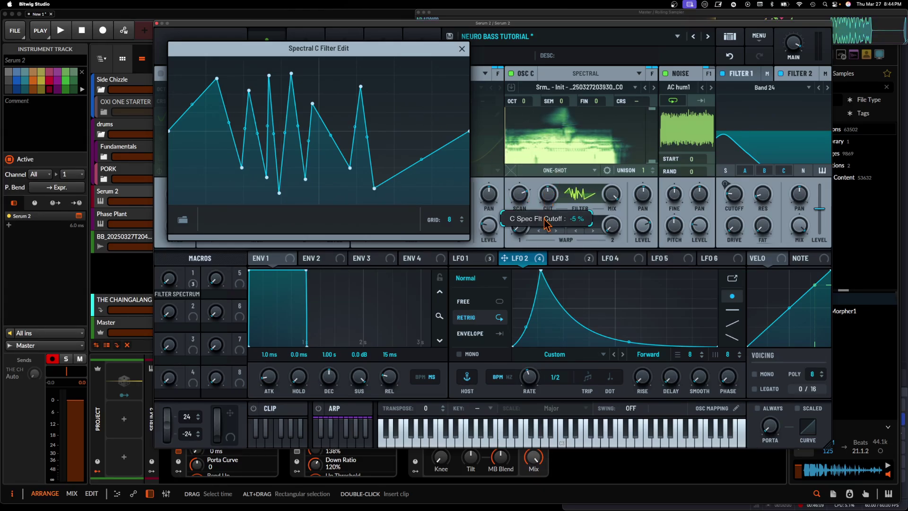
# Step: Modulate Oscillator C's spectral filter cutoff with LFO 2, lower the cutoff, and set the spectral filter mix to 18%
pyautogui.moveTo(543, 260); pyautogui.dragTo(539, 184)
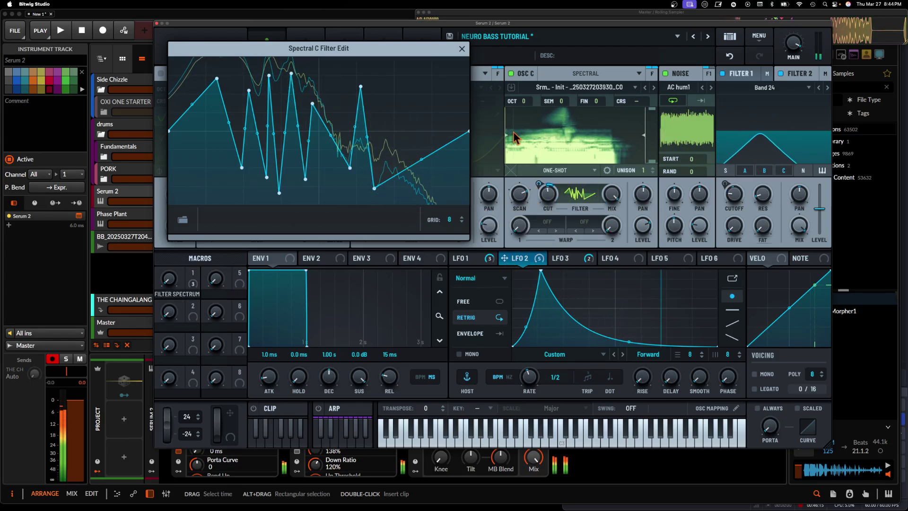
pyautogui.click(462, 48)
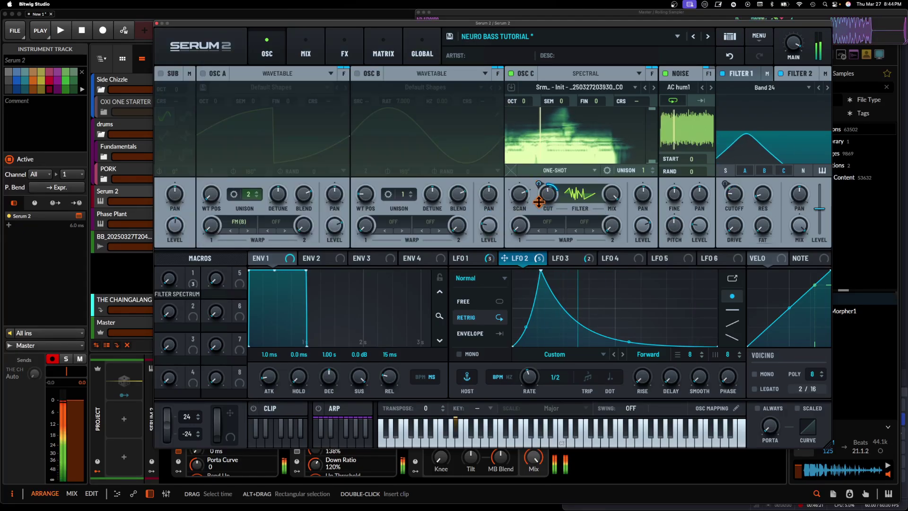
pyautogui.moveTo(549, 194)
pyautogui.mouseDown()
pyautogui.moveTo(552, 246)
pyautogui.moveTo(547, 196)
pyautogui.mouseUp()
pyautogui.moveTo(611, 197); pyautogui.dragTo(595, 287)
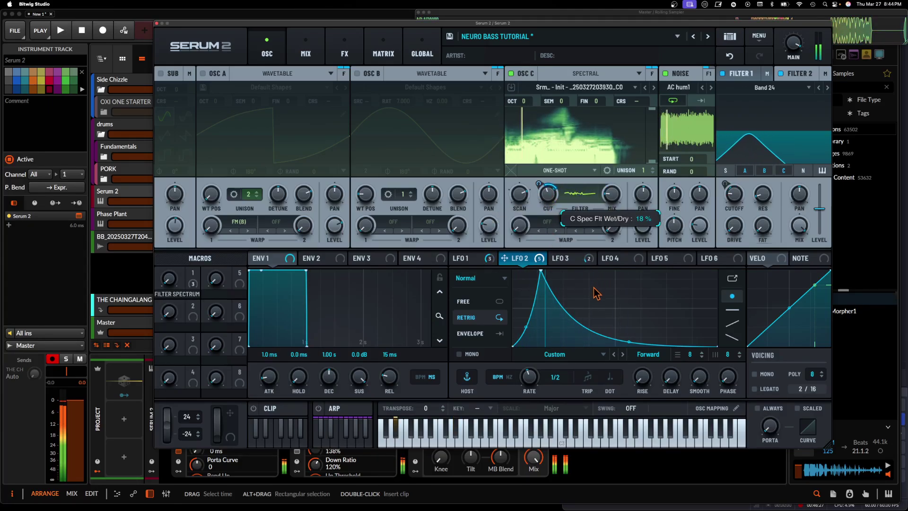
pyautogui.moveTo(548, 197); pyautogui.dragTo(547, 224)
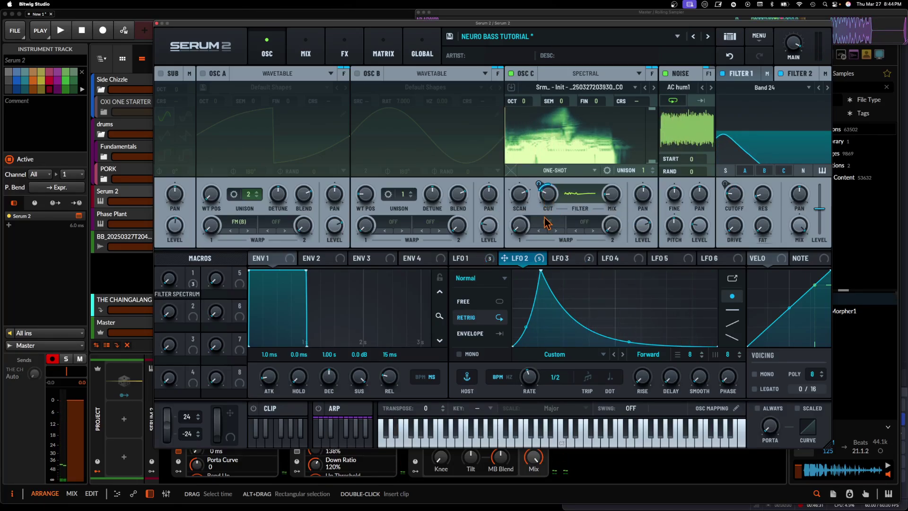
# Step: Set Oscillator C's first warp slot to the spectral vocode mode Voc (Sub)
pyautogui.click(547, 222)
pyautogui.moveTo(562, 242)
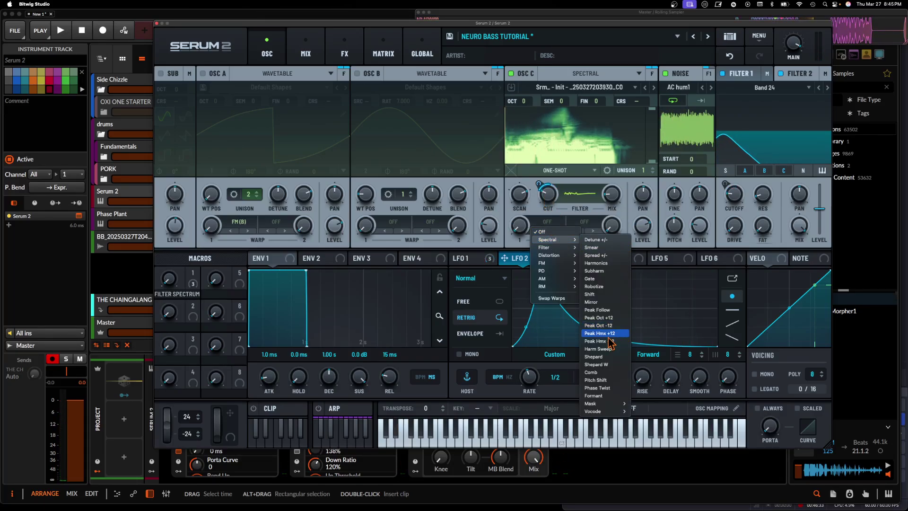
pyautogui.moveTo(608, 404)
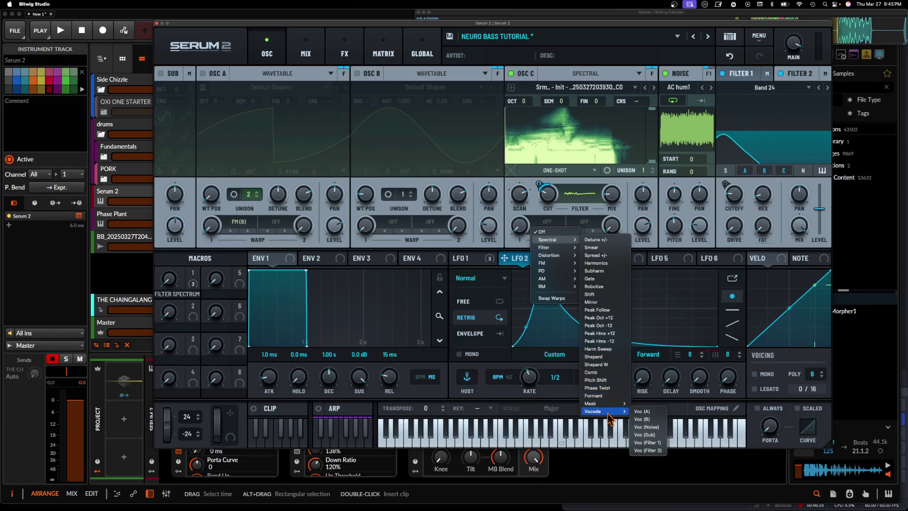
pyautogui.click(672, 405)
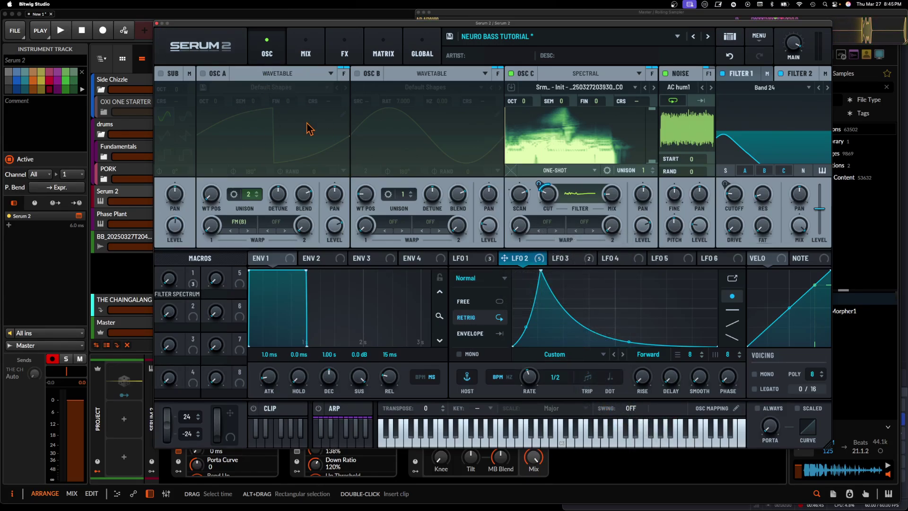
pyautogui.click(537, 224)
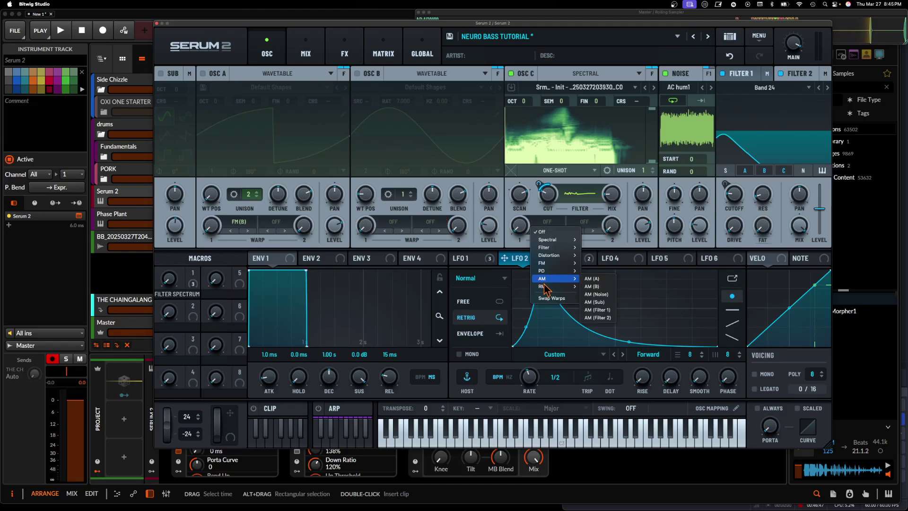
pyautogui.moveTo(609, 415)
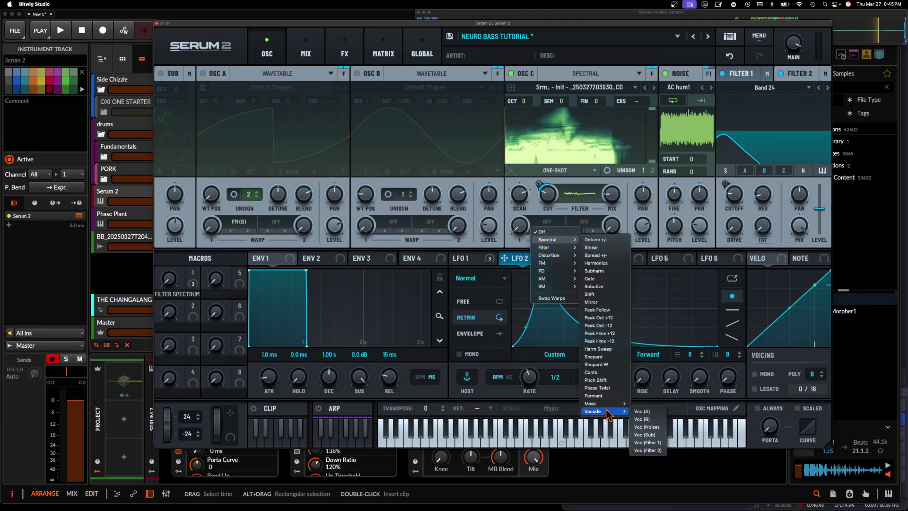
pyautogui.click(647, 434)
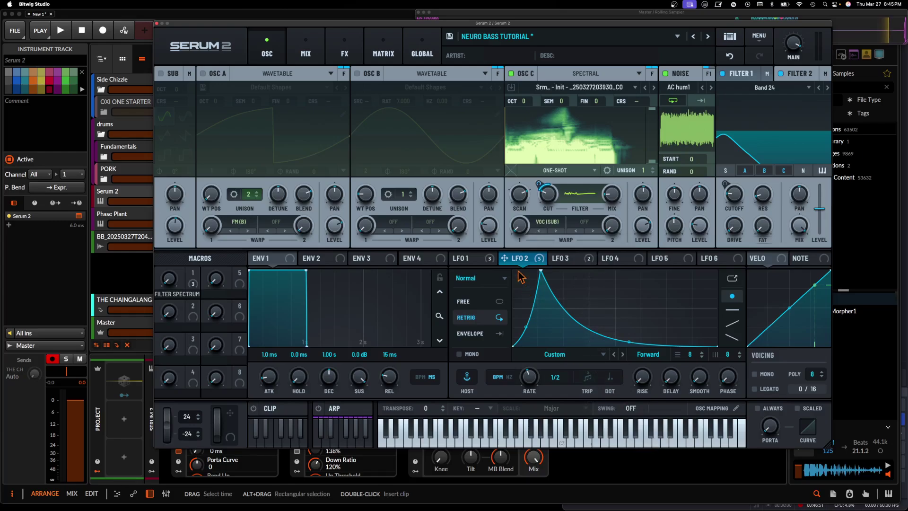
# Step: Enable the Sub oscillator at +2 octaves and raise Oscillator C's first warp amount to 79%
pyautogui.click(161, 74)
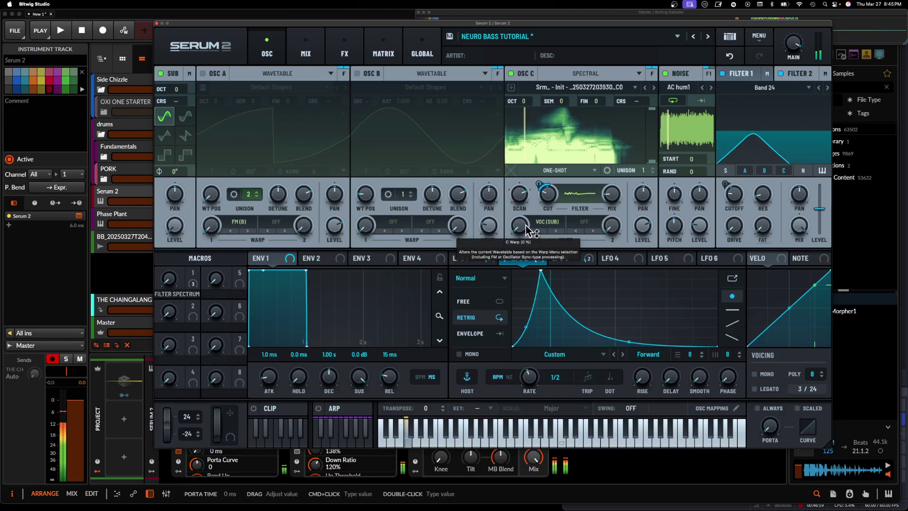
pyautogui.moveTo(528, 232); pyautogui.dragTo(520, 123)
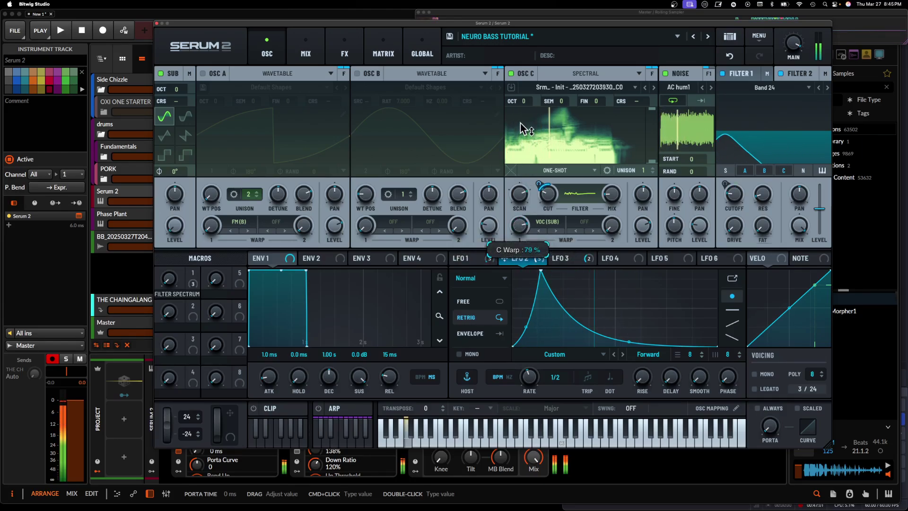
pyautogui.moveTo(175, 89); pyautogui.dragTo(173, 78)
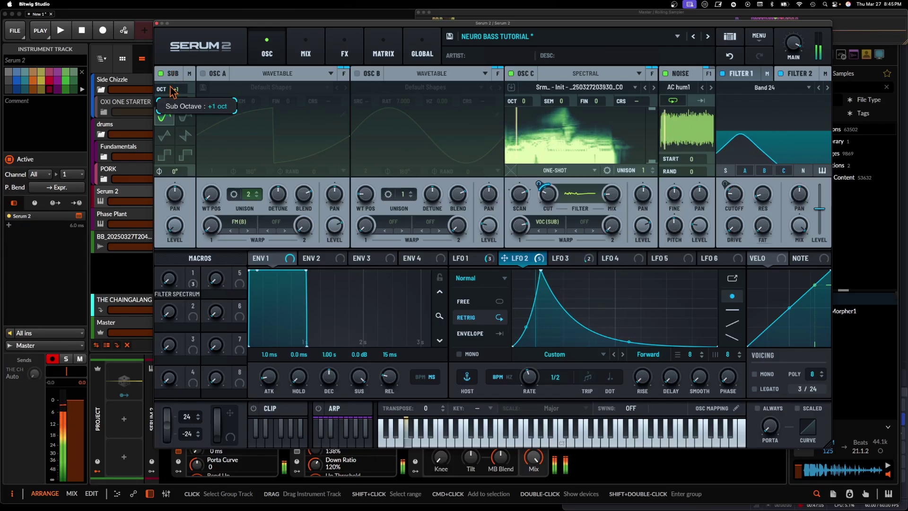
pyautogui.moveTo(174, 93); pyautogui.dragTo(173, 85)
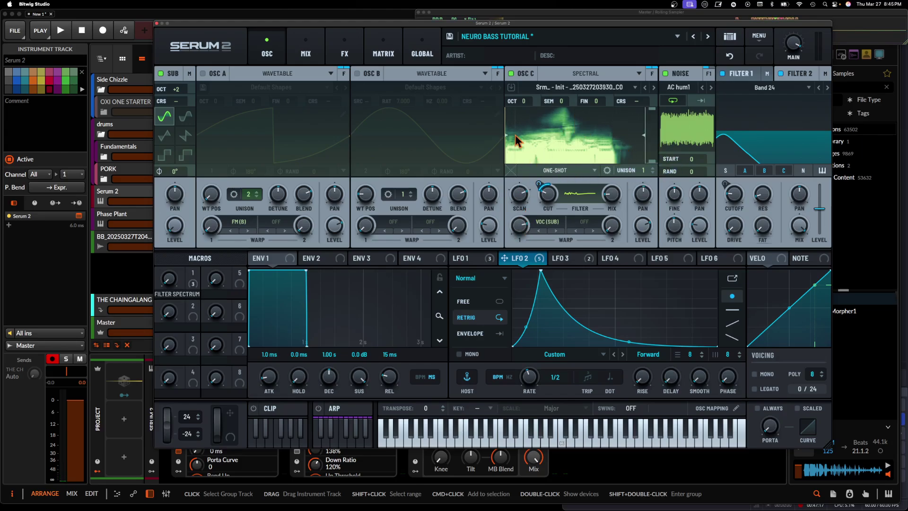
# Step: Enable Oscillators A and B, and route Oscillator C fully to Filter 1
pyautogui.click(358, 74)
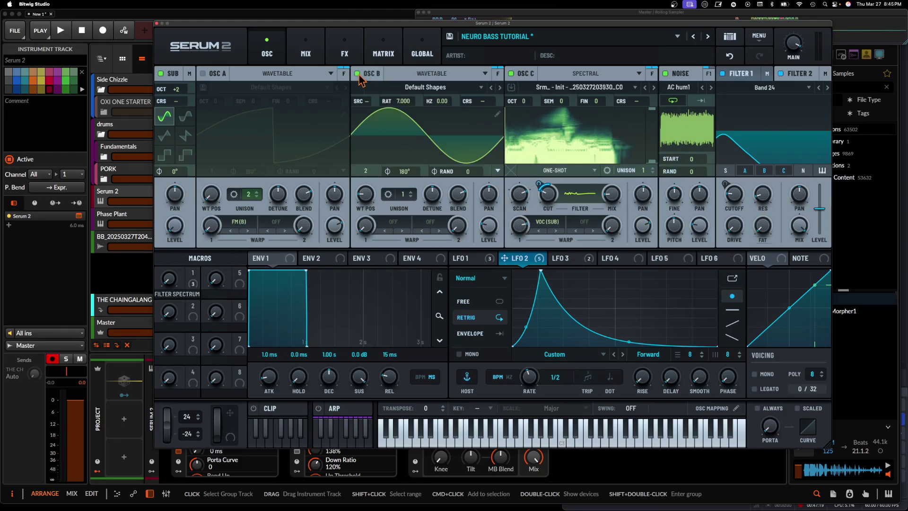
pyautogui.click(203, 74)
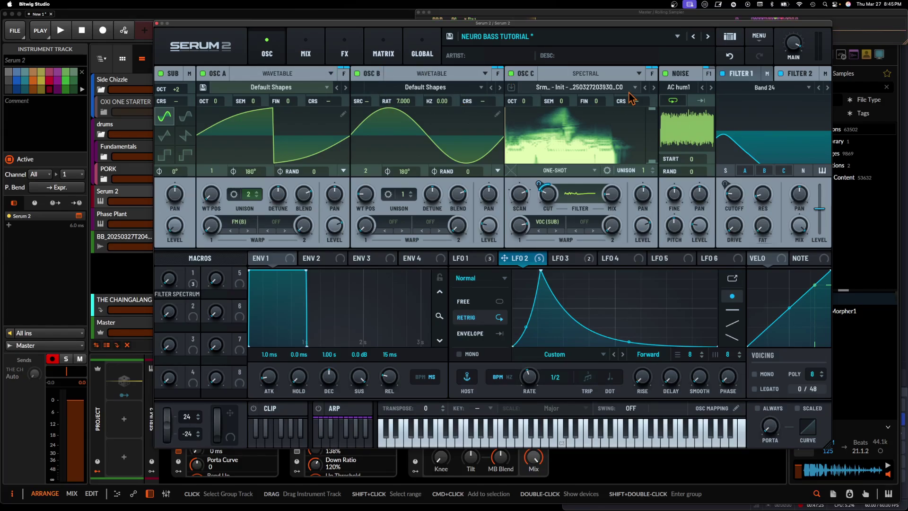
pyautogui.click(652, 74)
pyautogui.moveTo(632, 110); pyautogui.dragTo(571, 303)
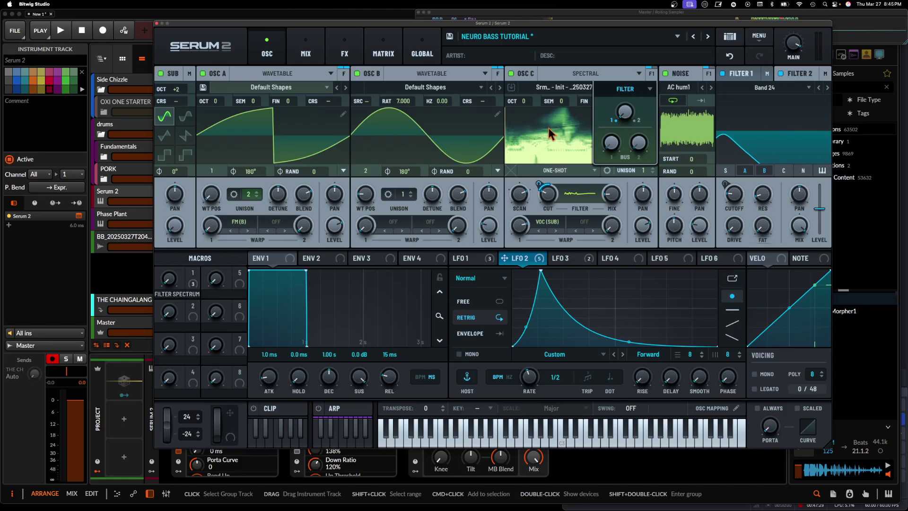
# Step: Assign Macro 1 (Filter Spectrum) to Oscillator C's filter balance in the mixer and try out the macro
pyautogui.click(191, 278)
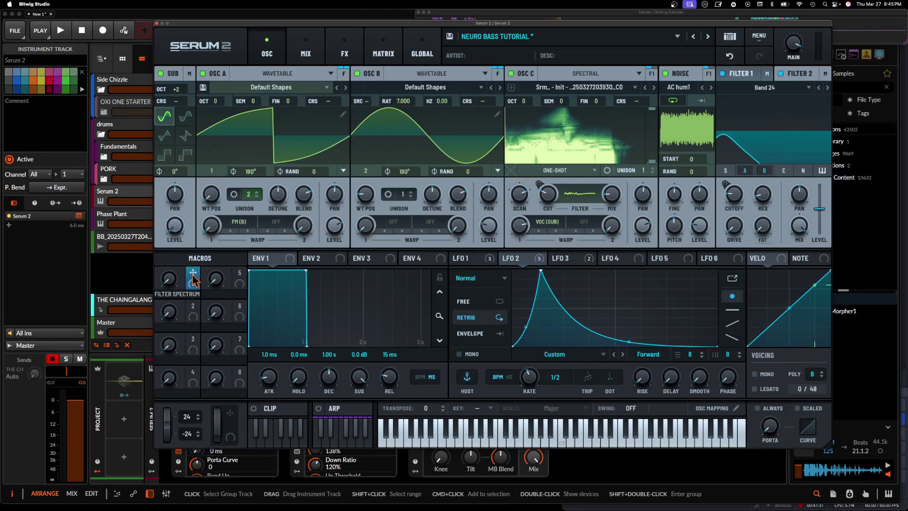
pyautogui.click(653, 73)
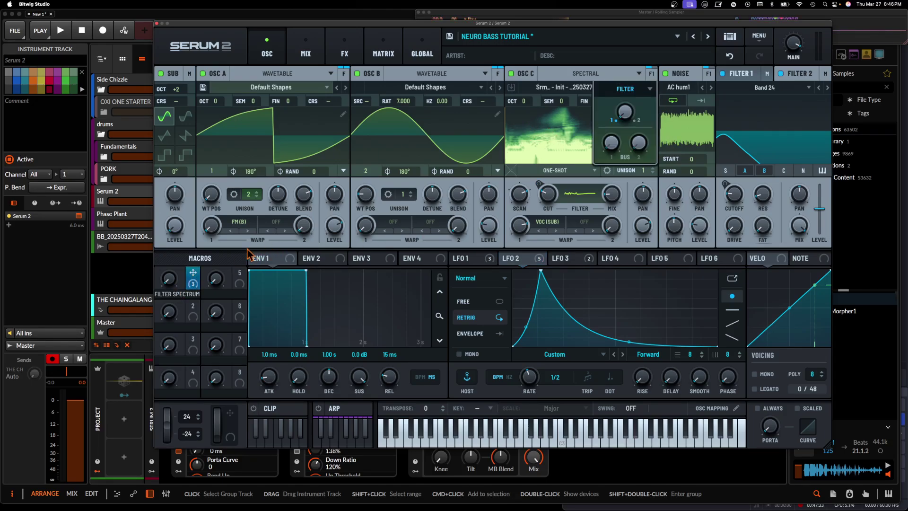
pyautogui.click(194, 278)
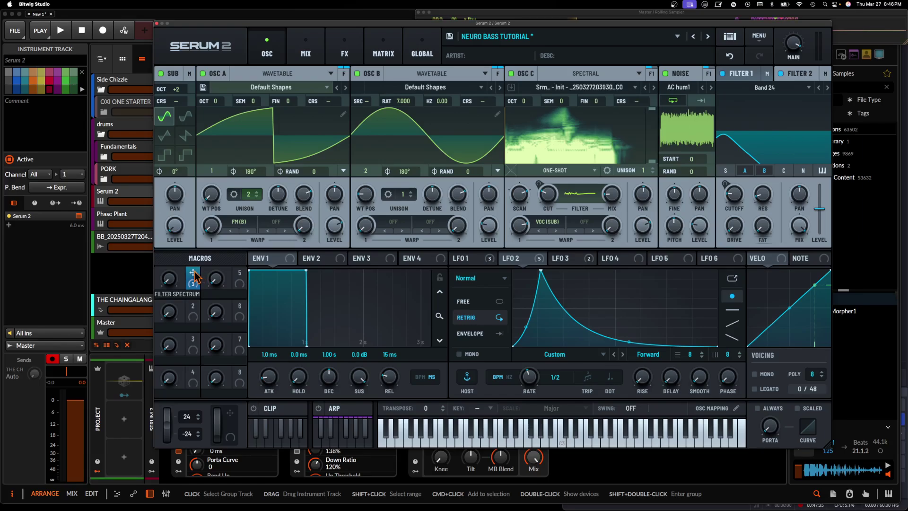
pyautogui.click(306, 53)
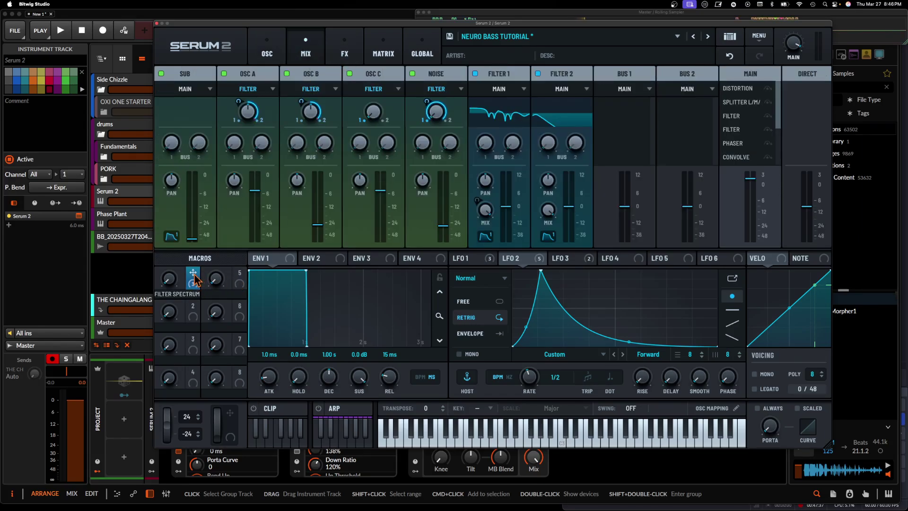
pyautogui.moveTo(194, 278); pyautogui.dragTo(366, 103)
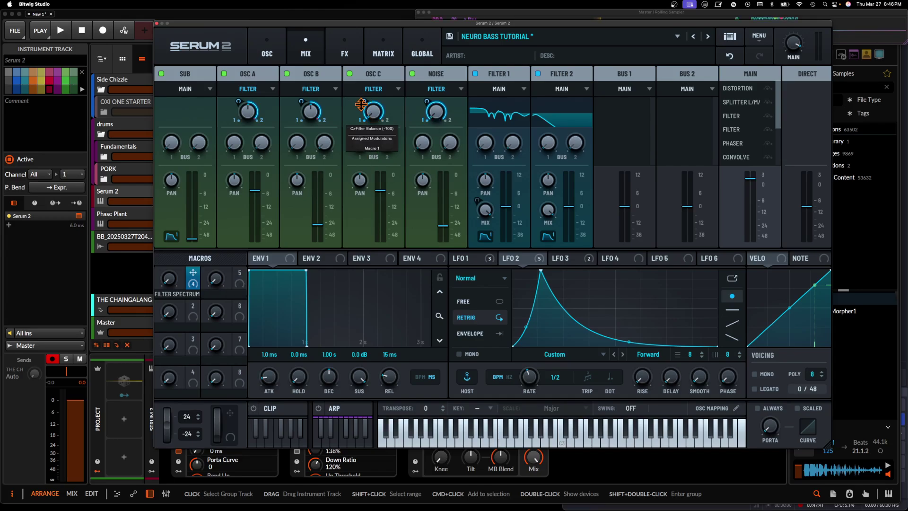
pyautogui.moveTo(169, 278); pyautogui.dragTo(169, 176)
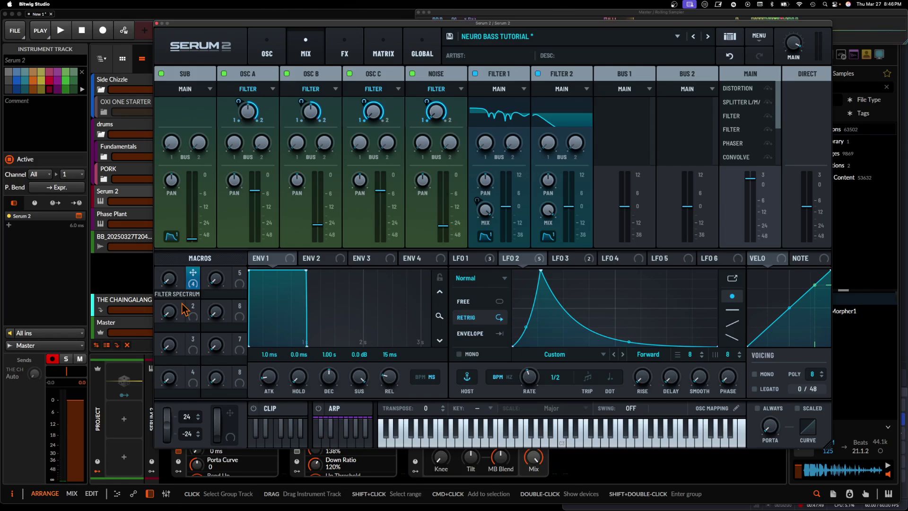
# Step: Return to the oscillator view and disable the Sub oscillator, Oscillator A and Oscillator B
pyautogui.click(259, 59)
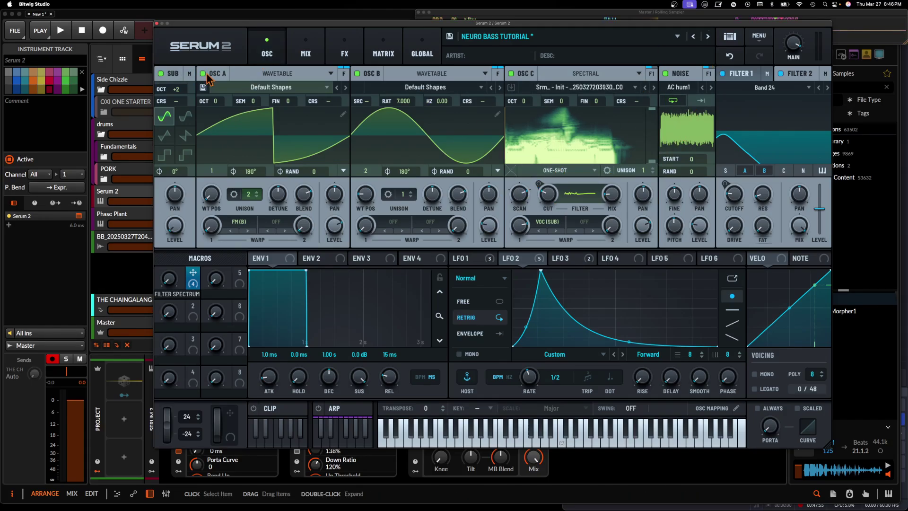
pyautogui.click(162, 74)
pyautogui.click(203, 74)
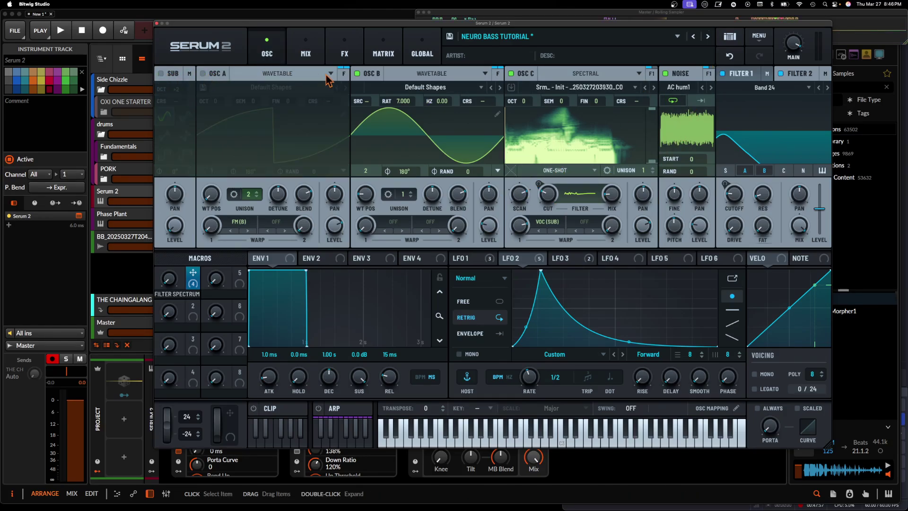
pyautogui.click(357, 74)
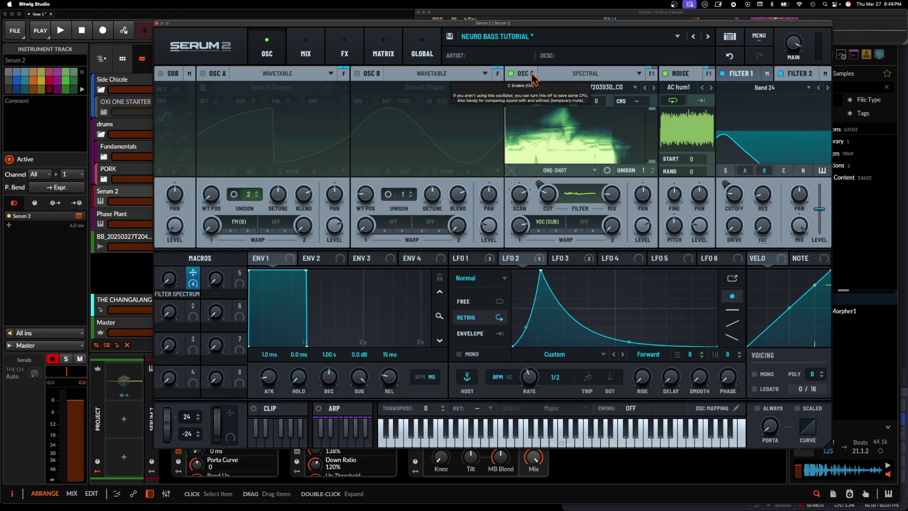
# Step: Switch Oscillator C from Spectral to Sample mode and set its semitone pitch to -8
pyautogui.click(575, 88)
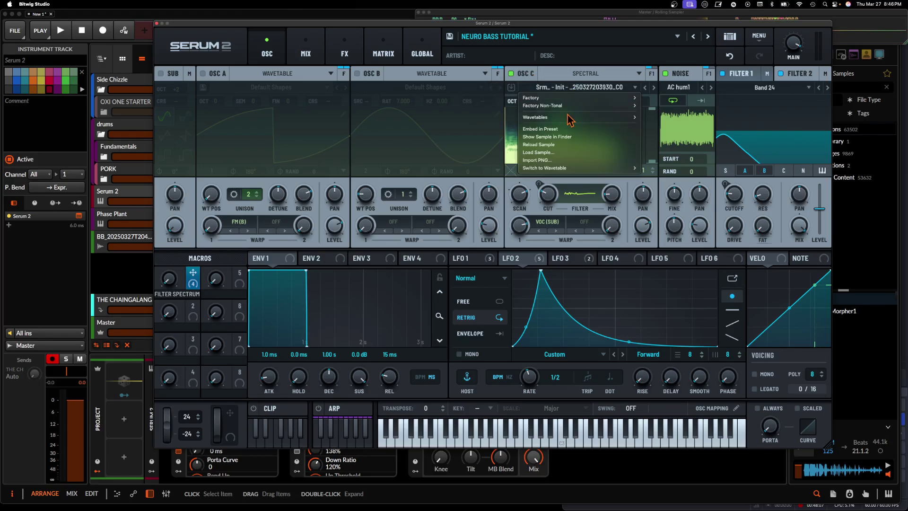
pyautogui.click(554, 75)
pyautogui.click(553, 75)
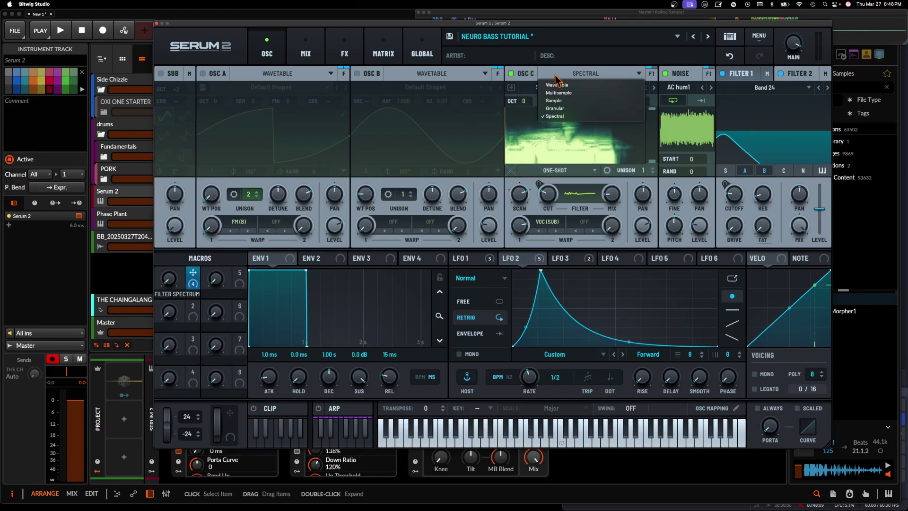
pyautogui.click(566, 102)
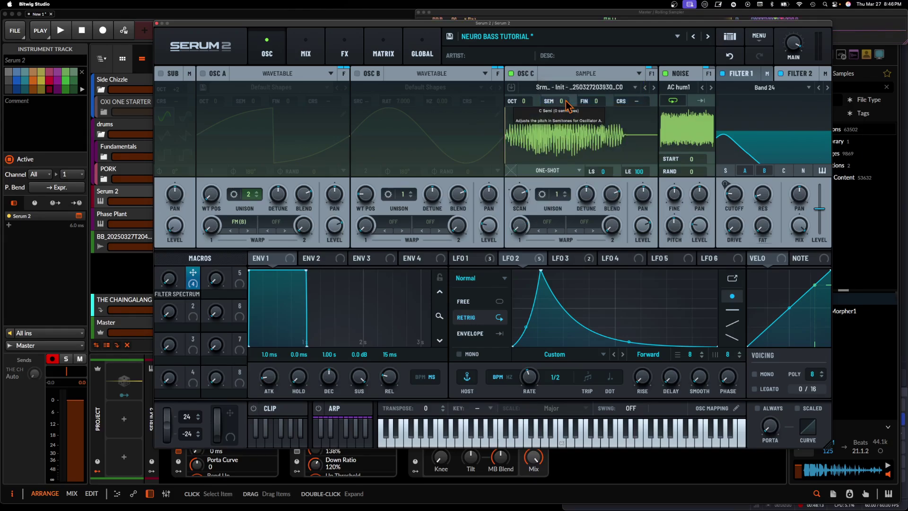
pyautogui.moveTo(567, 105); pyautogui.dragTo(499, 184)
# Step: Set Oscillator C's first warp mode to FM (A)
pyautogui.click(548, 223)
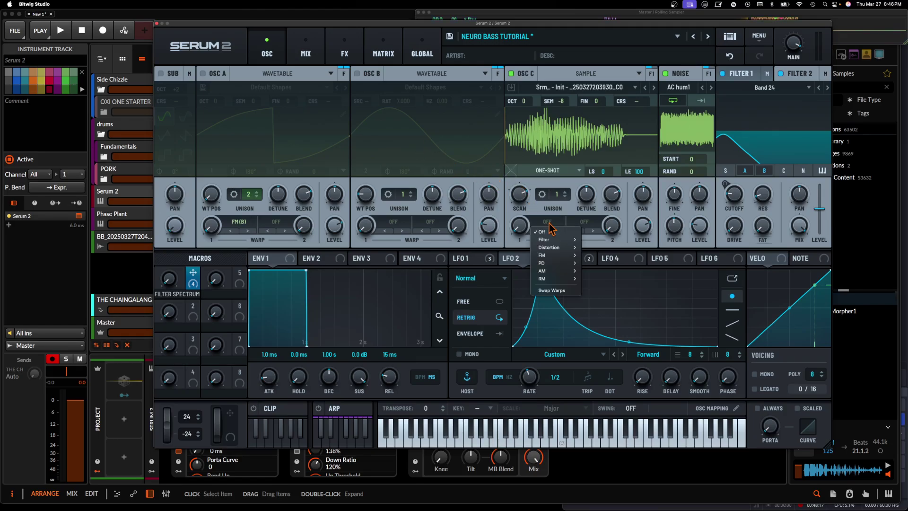
pyautogui.moveTo(554, 266)
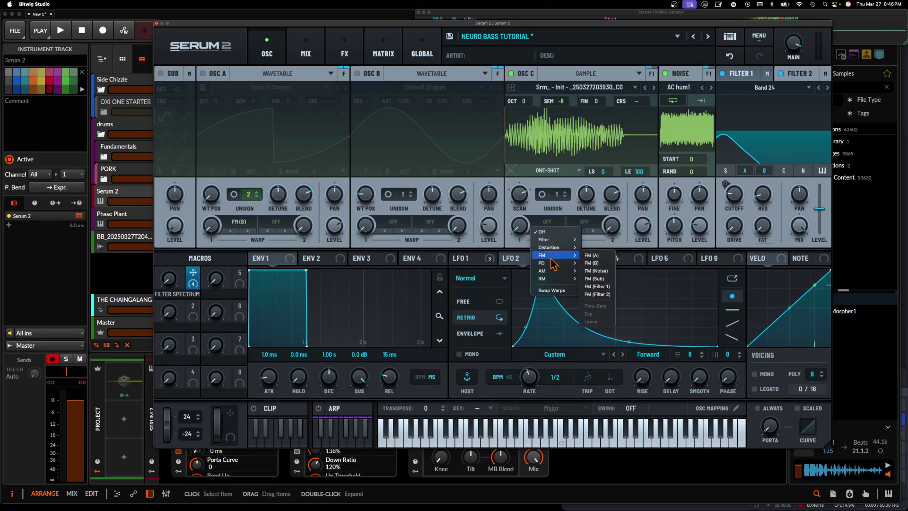
pyautogui.click(608, 258)
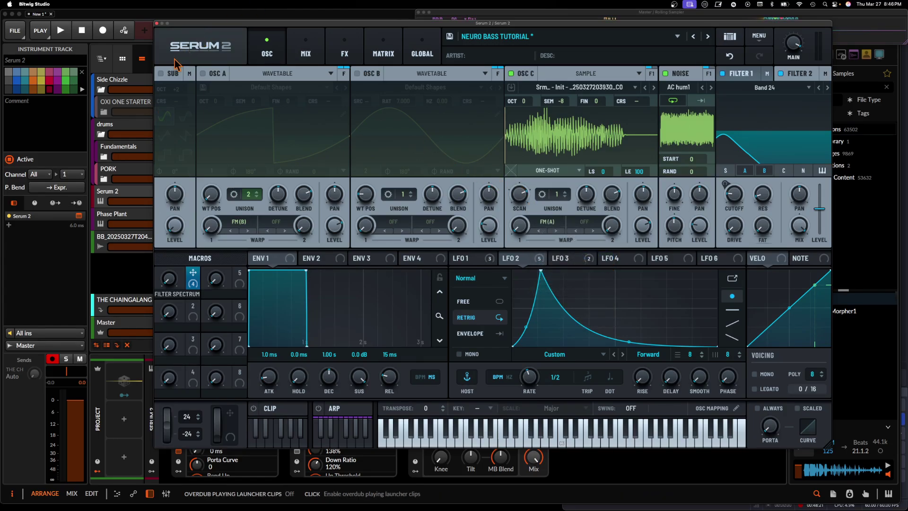
# Step: Enable the Sub oscillator with a sawtooth wave at octave -1 and try out Oscillator C's FM warp amount
pyautogui.click(160, 74)
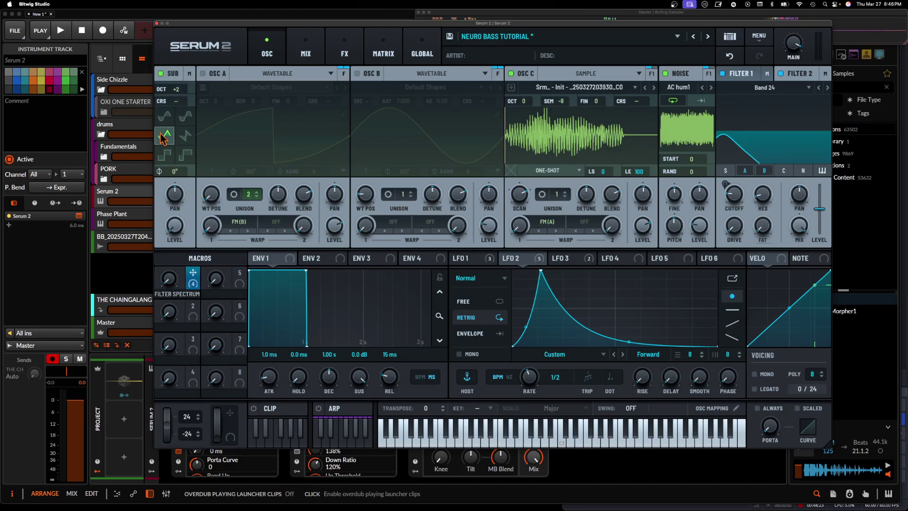
pyautogui.click(185, 135)
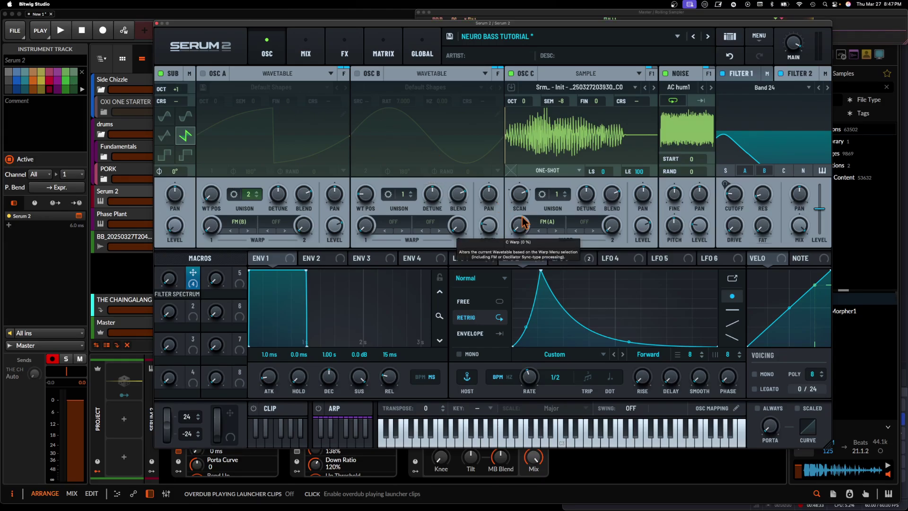
pyautogui.moveTo(524, 226); pyautogui.dragTo(529, 127)
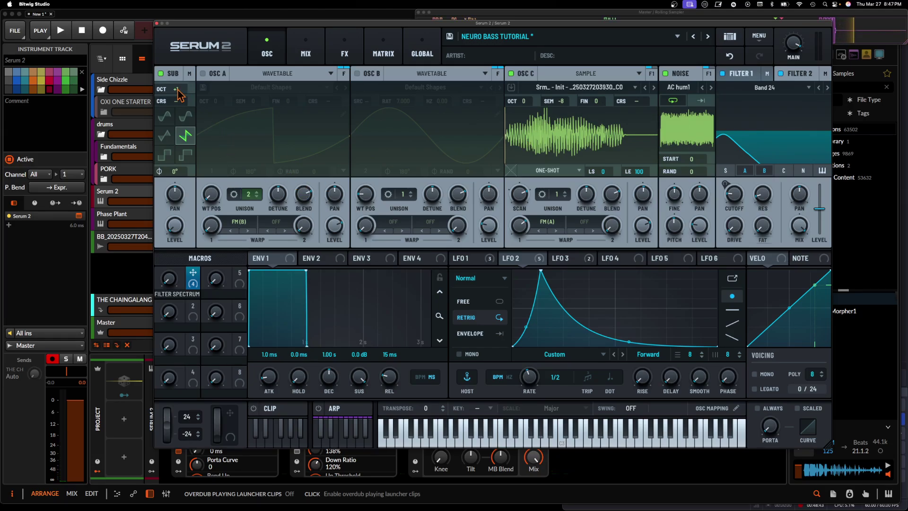
pyautogui.moveTo(176, 90); pyautogui.dragTo(186, 109)
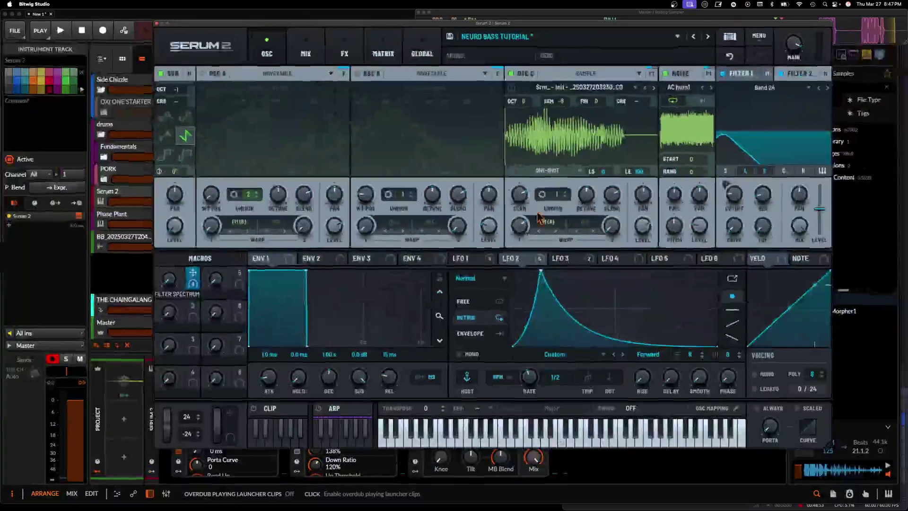
# Step: Switch Oscillator C's warp to FM (Sub) and set the Sub oscillator's octave to +1
pyautogui.click(556, 231)
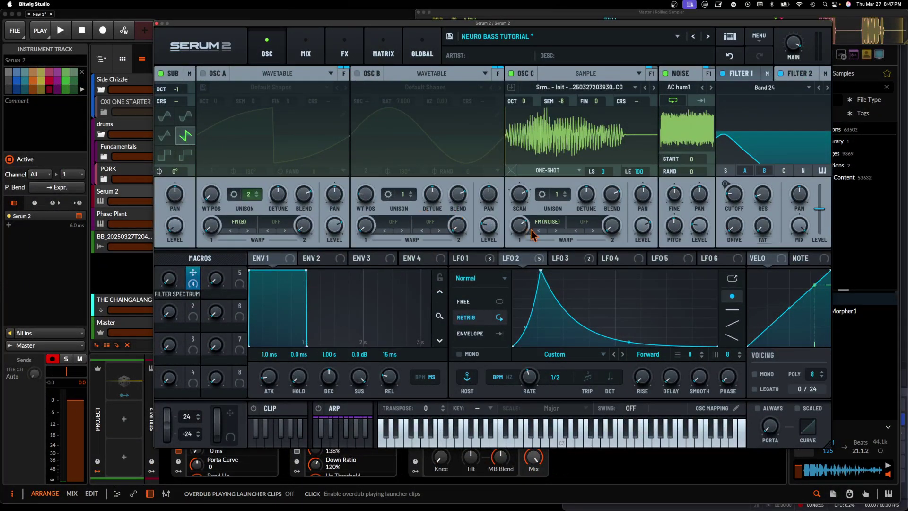
pyautogui.click(557, 232)
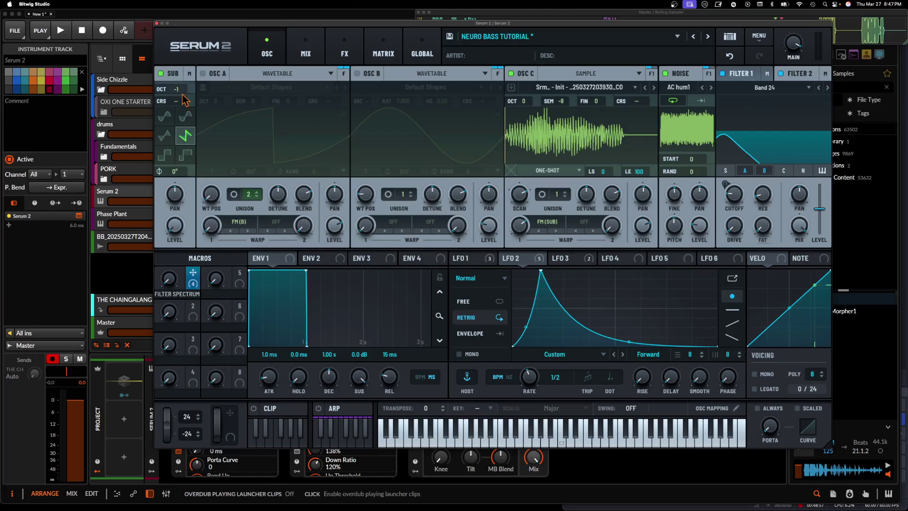
pyautogui.moveTo(177, 89); pyautogui.dragTo(176, 83)
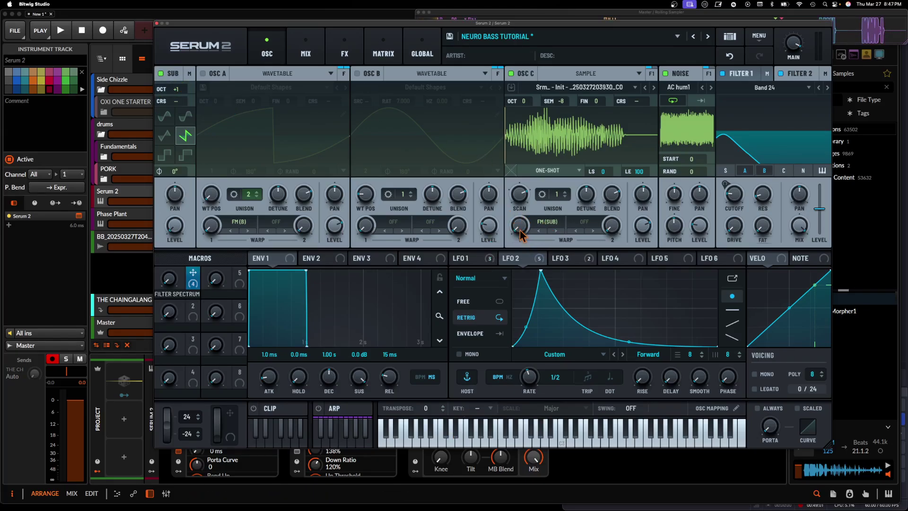
# Step: Try out different FM (Sub) warp amounts on Oscillator C, lowering the Sub oscillator's octave to -4
pyautogui.moveTo(520, 230); pyautogui.dragTo(527, 153)
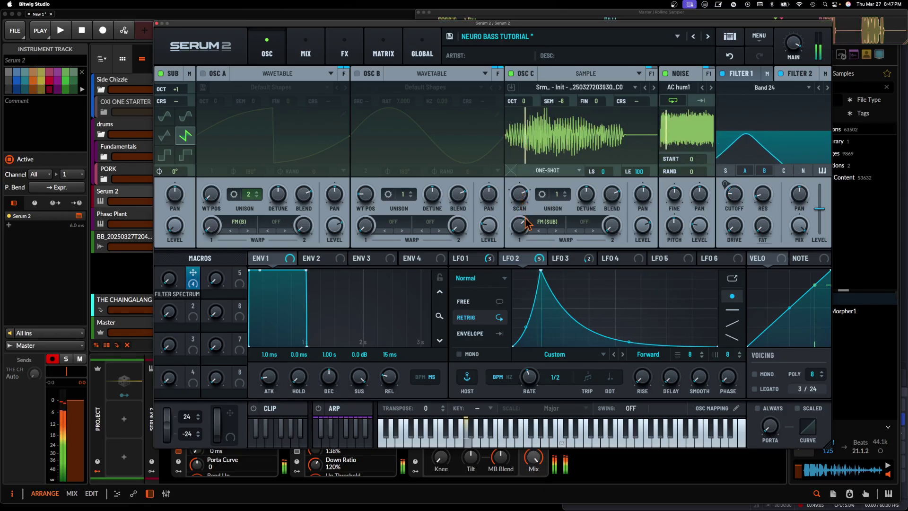
pyautogui.moveTo(527, 224); pyautogui.dragTo(518, 172)
pyautogui.moveTo(176, 89); pyautogui.dragTo(191, 196)
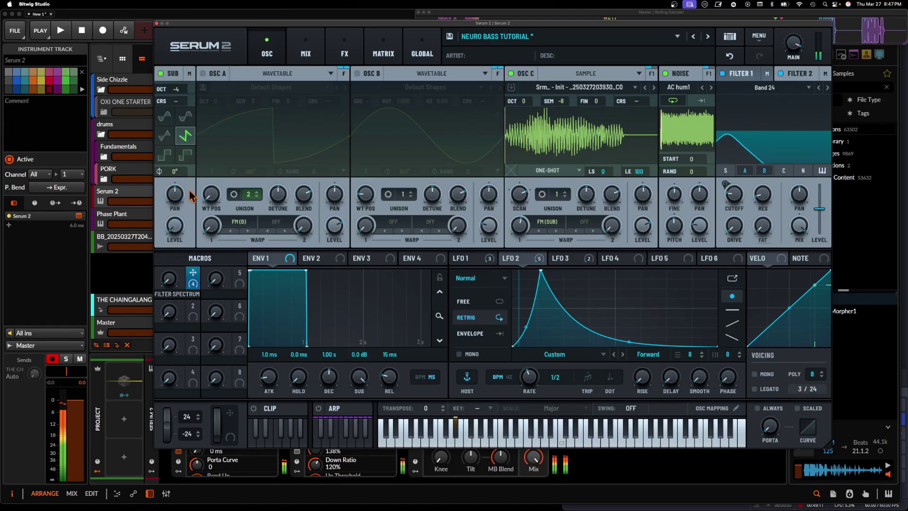
pyautogui.moveTo(518, 215)
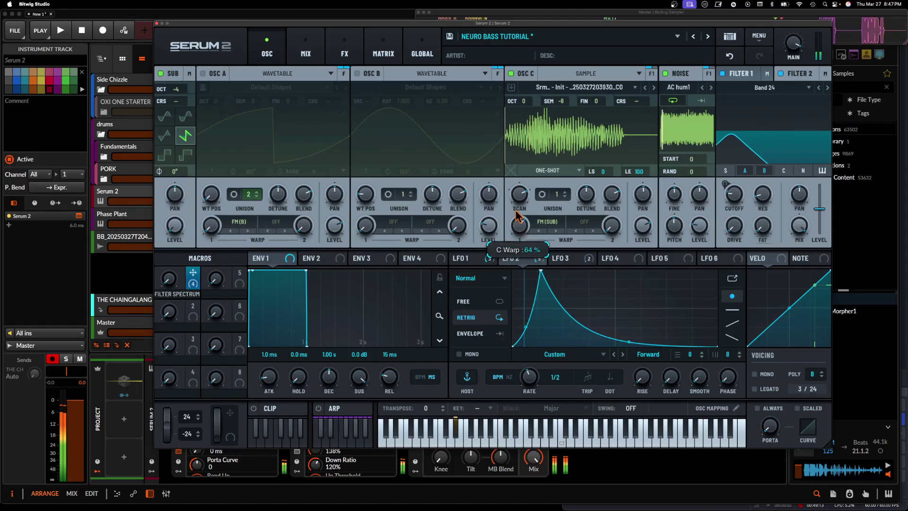
pyautogui.moveTo(517, 216); pyautogui.dragTo(498, 171)
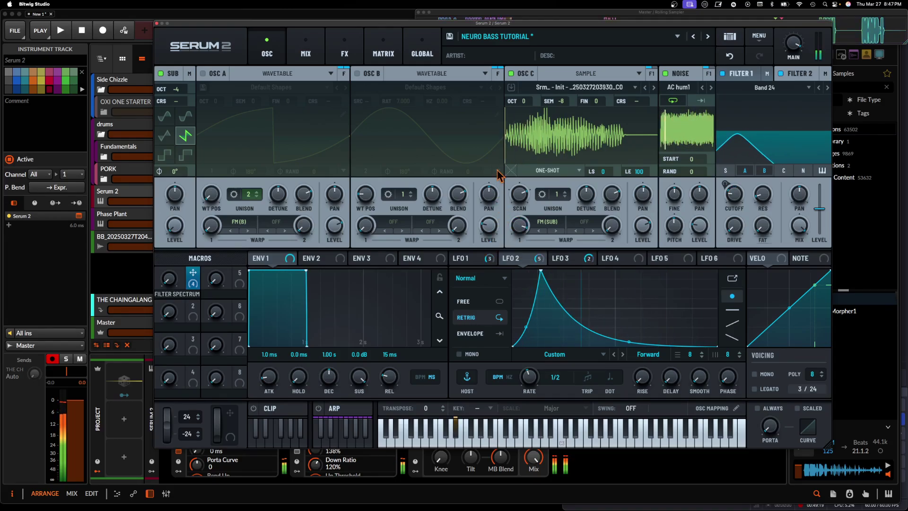
# Step: Set Oscillator C's sample to Fwd Loop with the loop end at 80, and reset its semitone pitch to 0
pyautogui.click(531, 171)
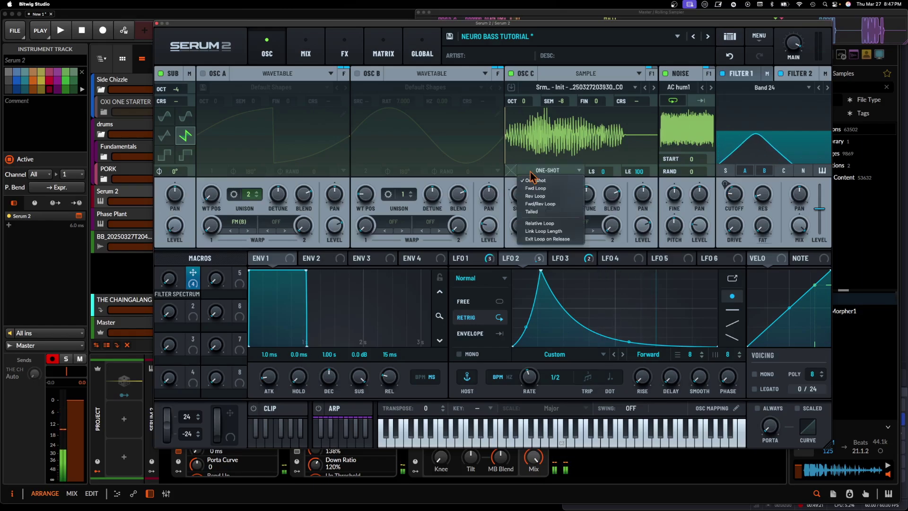
pyautogui.click(555, 188)
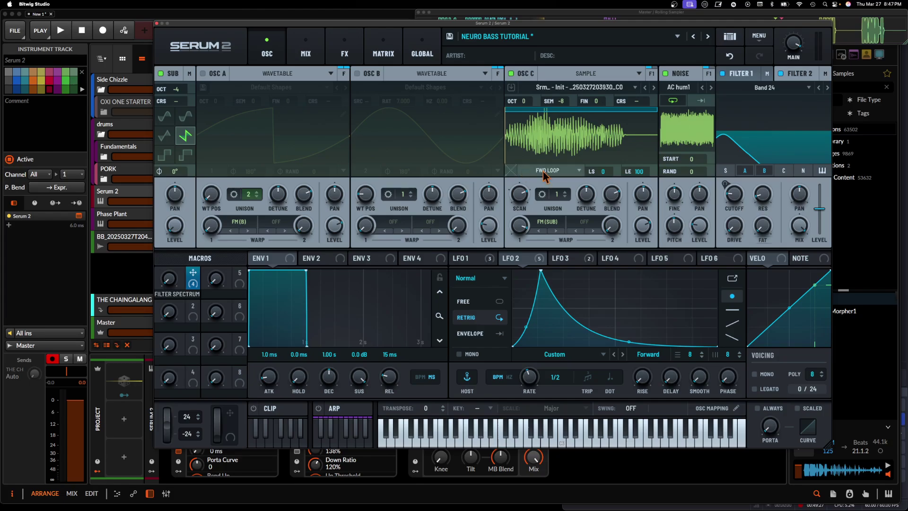
pyautogui.moveTo(656, 139); pyautogui.dragTo(627, 137)
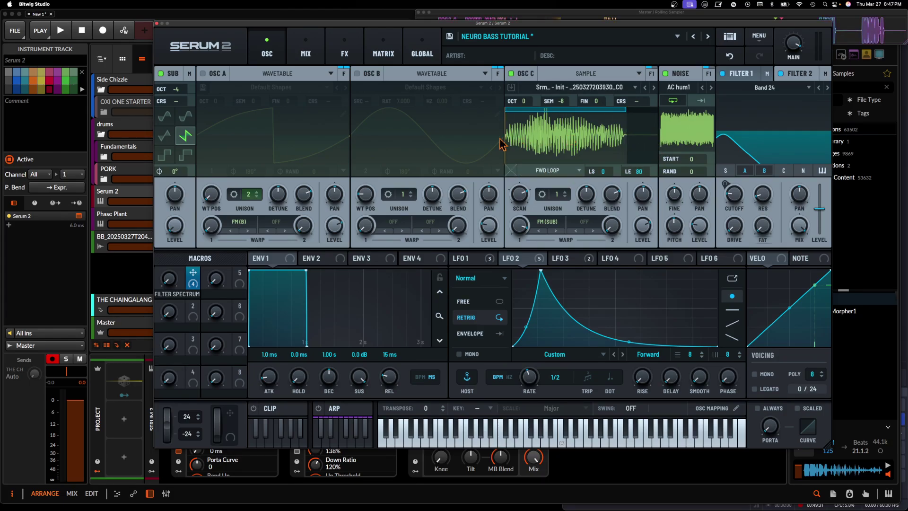
pyautogui.doubleClick(560, 101)
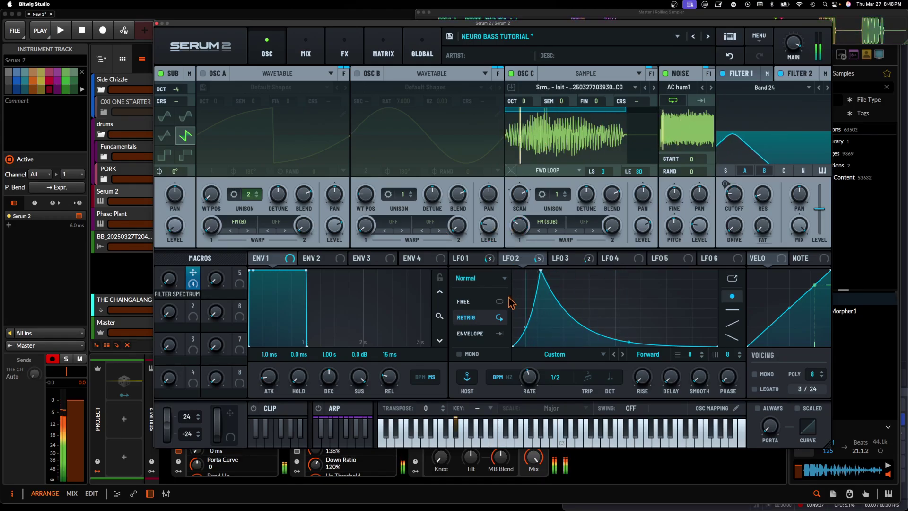
# Step: Raise the Sub oscillator's octave to +2 and increase Oscillator C's FM (Sub) warp amount
pyautogui.doubleClick(175, 90)
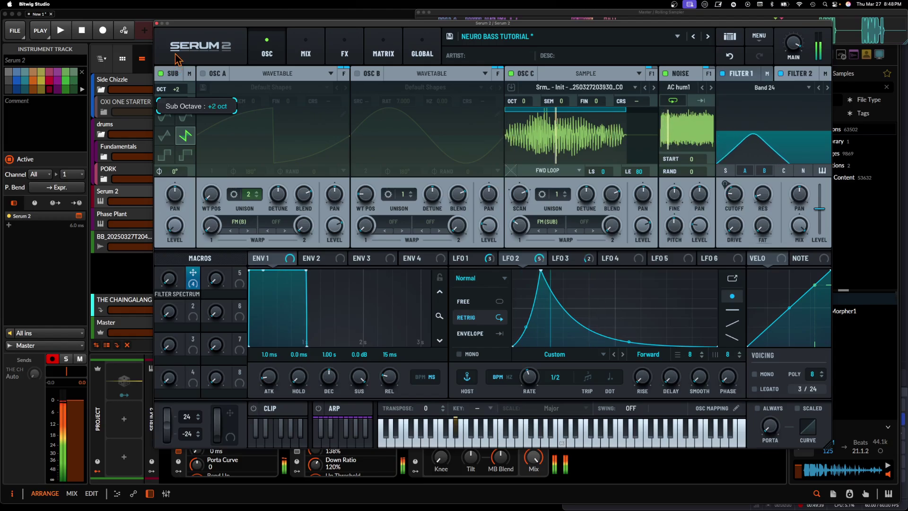
pyautogui.moveTo(174, 65); pyautogui.dragTo(174, 50)
pyautogui.moveTo(519, 226); pyautogui.dragTo(520, 177)
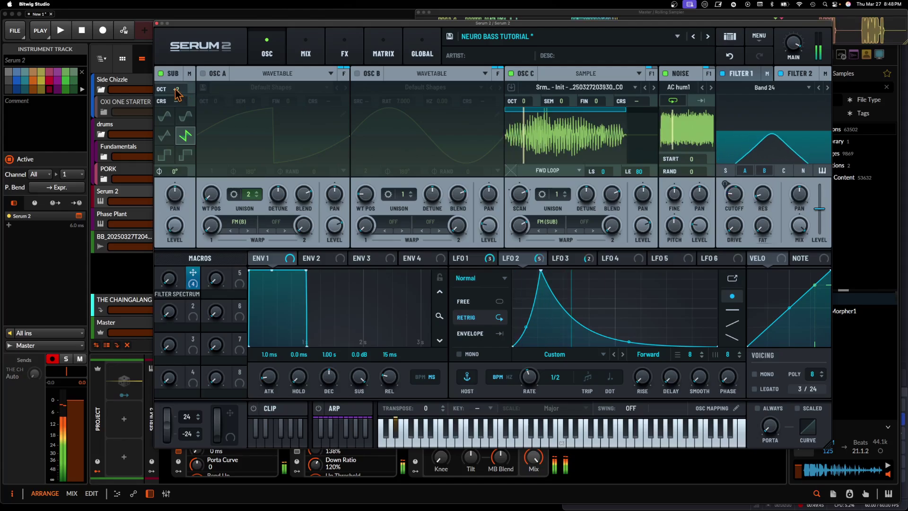
# Step: Try the Sub oscillator at octave +4, switch its waveform to pulse and set the octave to 0
pyautogui.moveTo(176, 90); pyautogui.dragTo(176, 53)
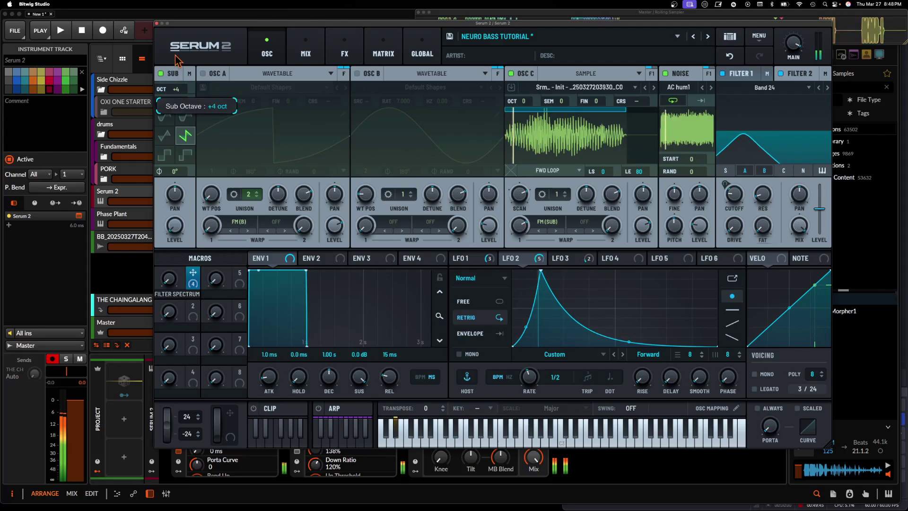
pyautogui.click(184, 154)
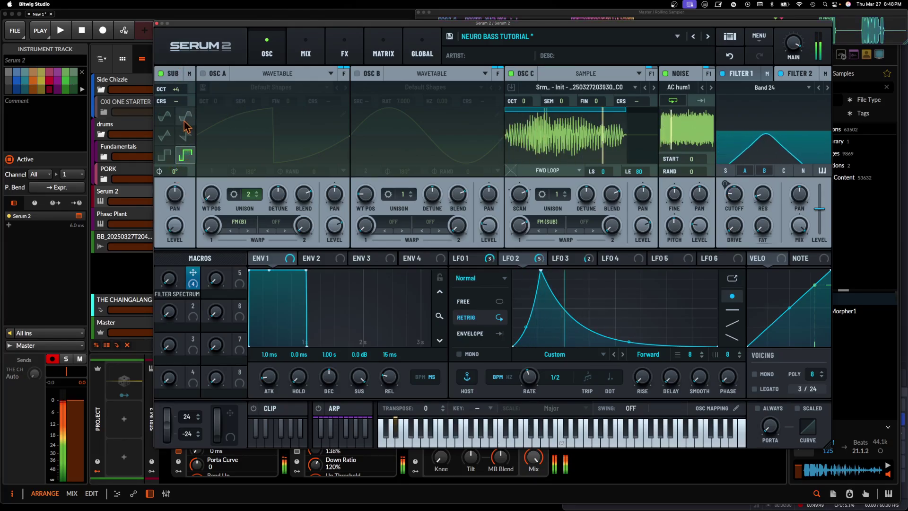
pyautogui.moveTo(176, 90); pyautogui.dragTo(183, 121)
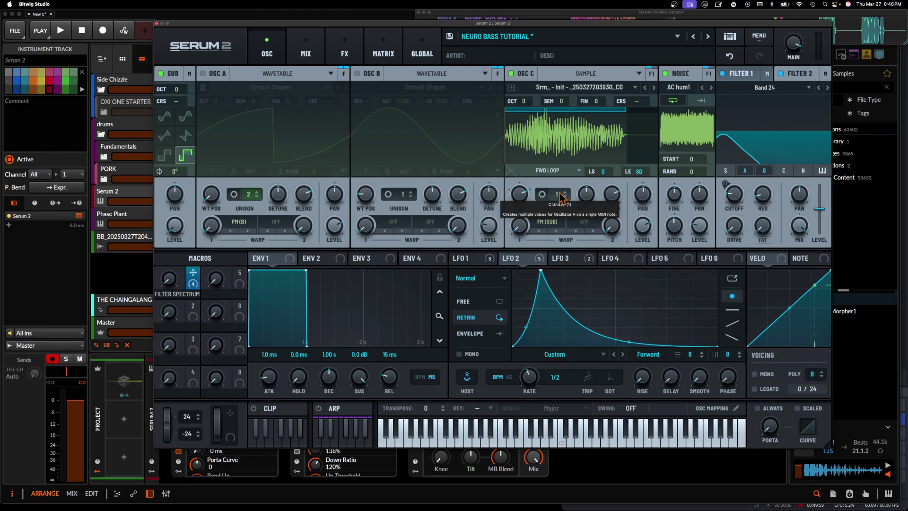
# Step: Examine the mixer, the main effects chain and the factory effect rack presets offered for Bus 1
pyautogui.click(306, 54)
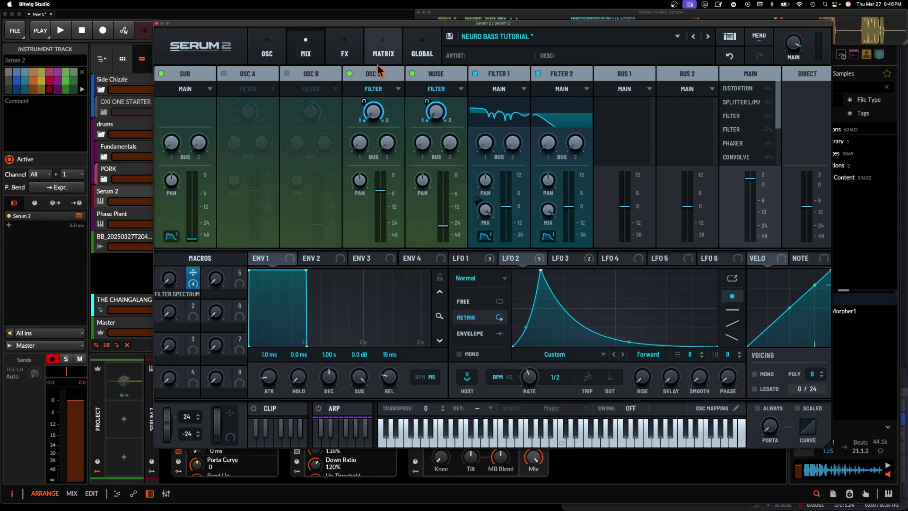
pyautogui.click(344, 53)
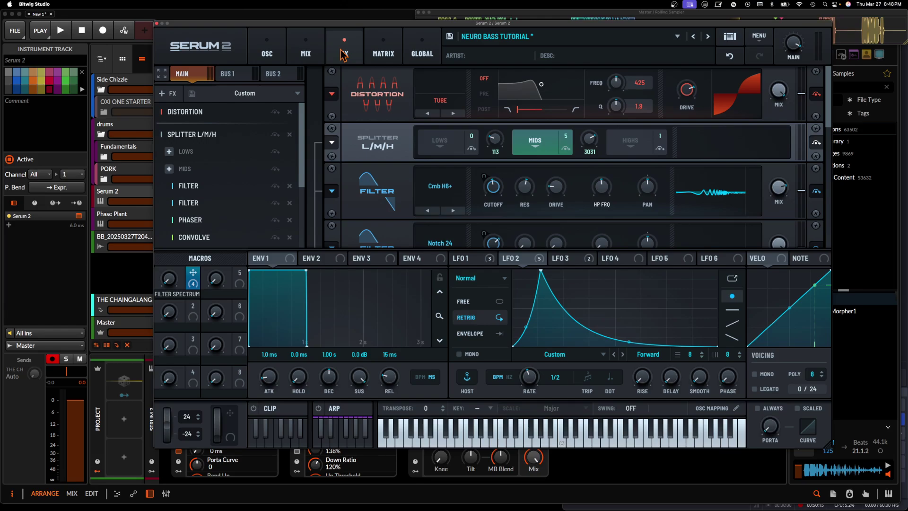
pyautogui.click(229, 73)
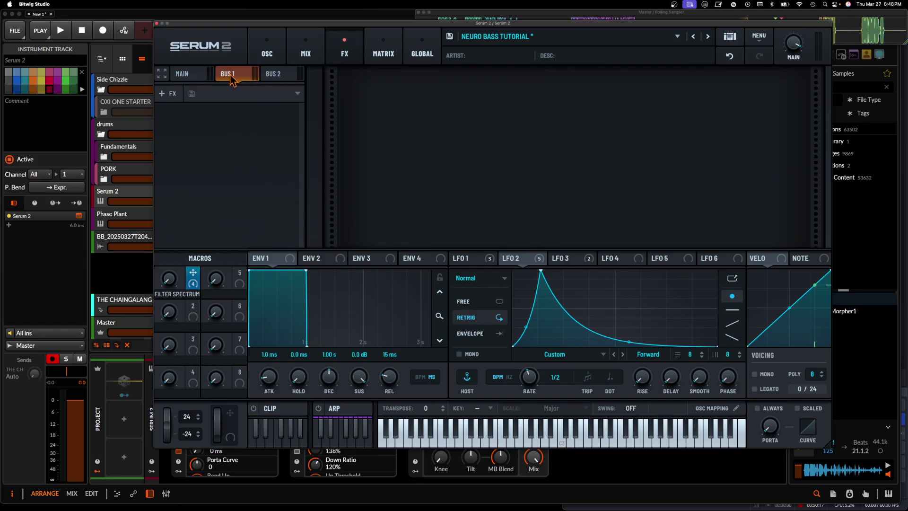
pyautogui.click(219, 95)
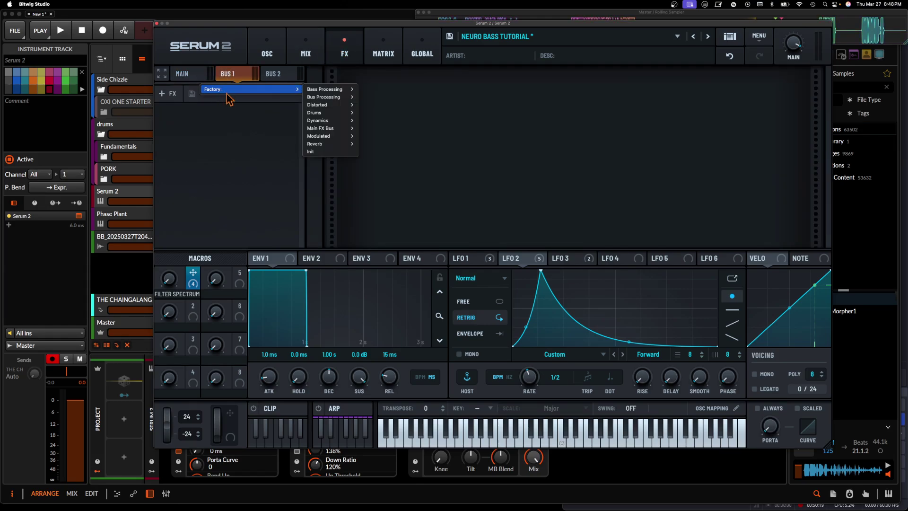
pyautogui.moveTo(331, 89)
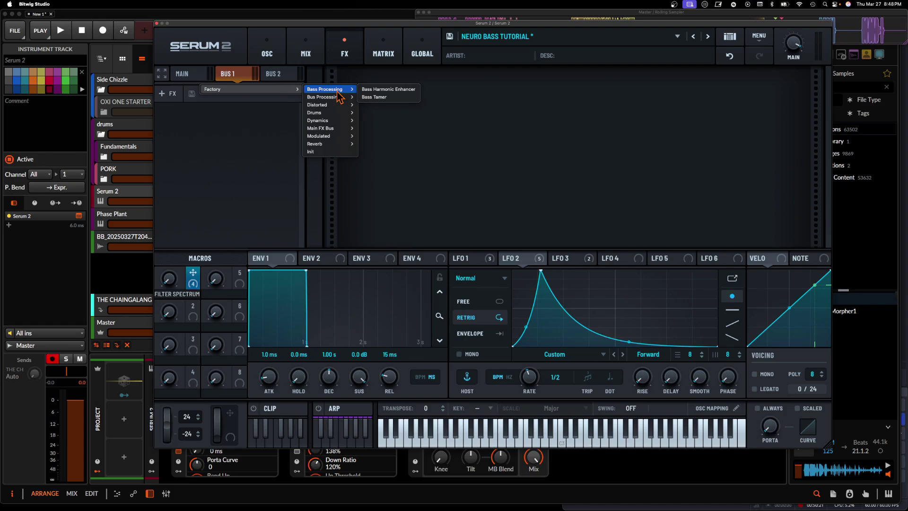
pyautogui.click(244, 137)
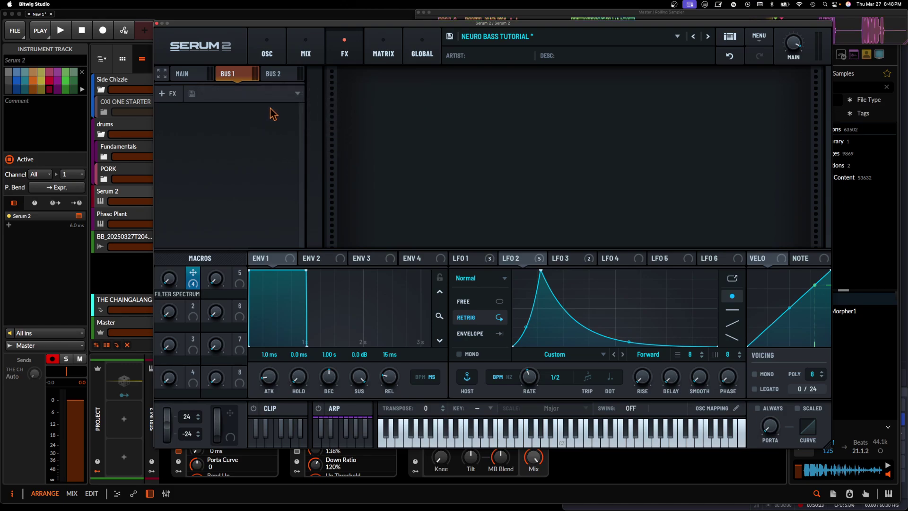
# Step: Compare the main effects chain with the Bus 1 rack, and look through the Main channel's effect list in the mixer
pyautogui.click(305, 55)
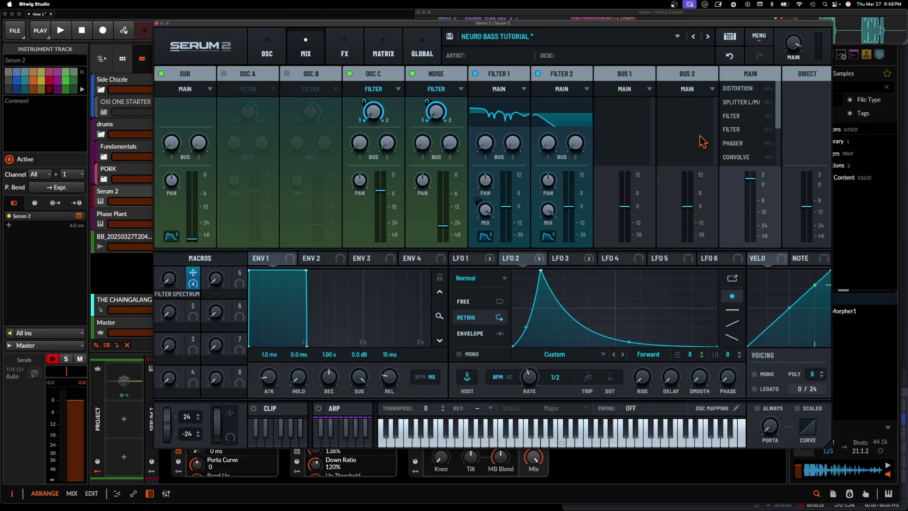
pyautogui.click(344, 63)
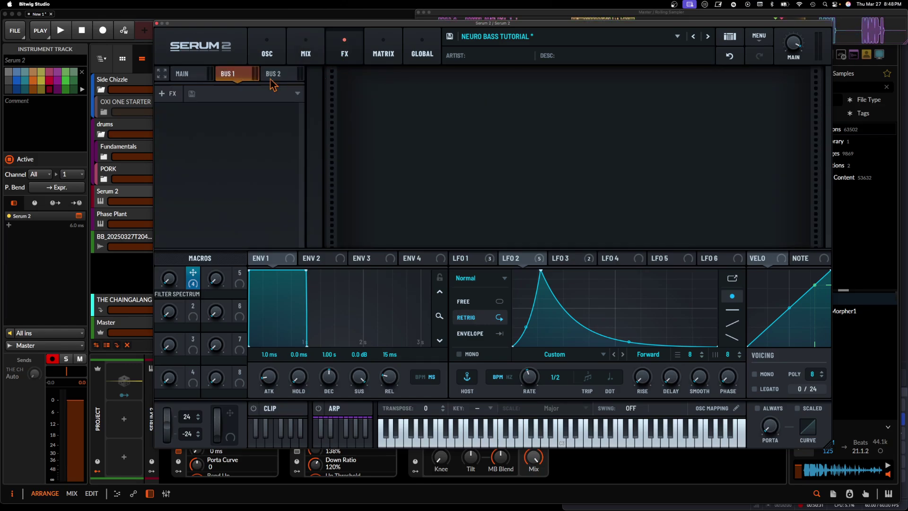
pyautogui.click(209, 75)
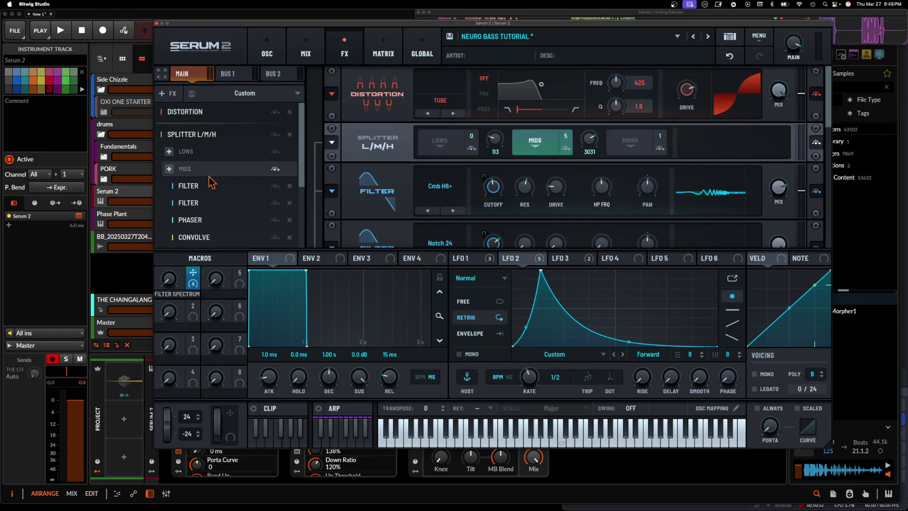
pyautogui.click(236, 79)
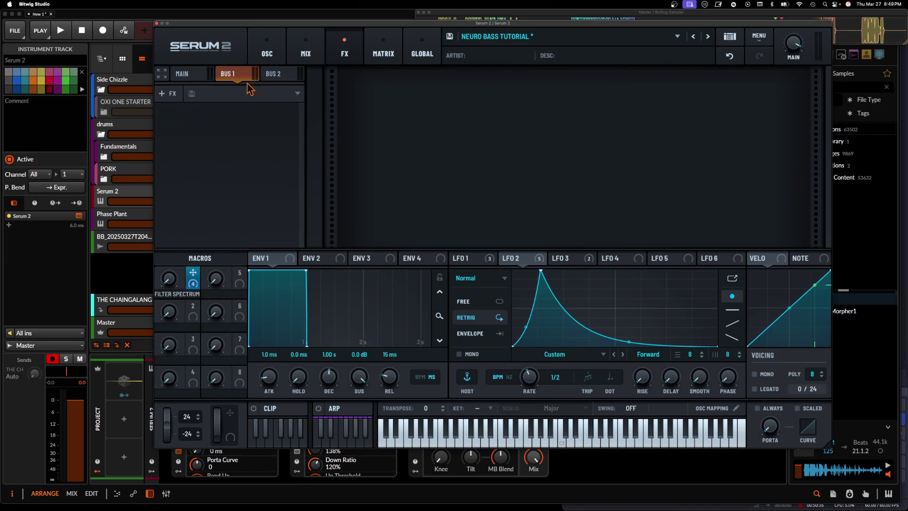
pyautogui.click(183, 73)
pyautogui.click(305, 52)
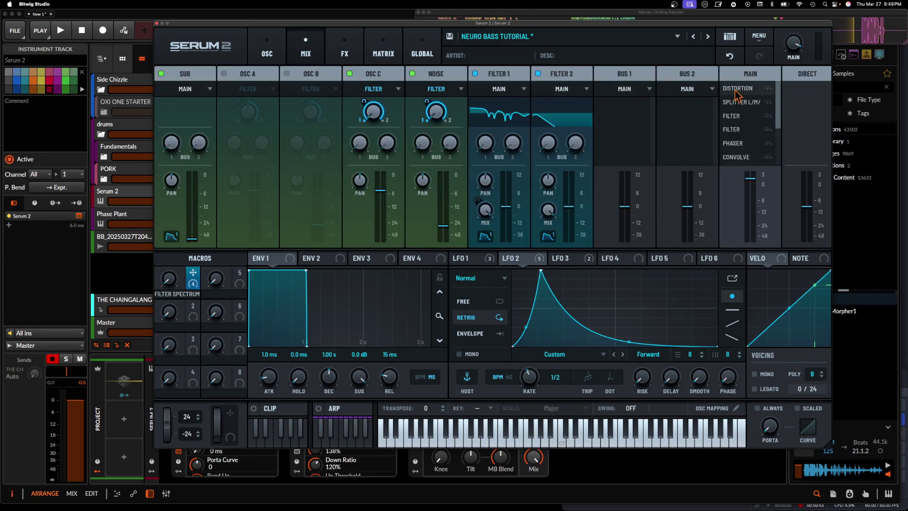
pyautogui.scroll(-5, 754, 99)
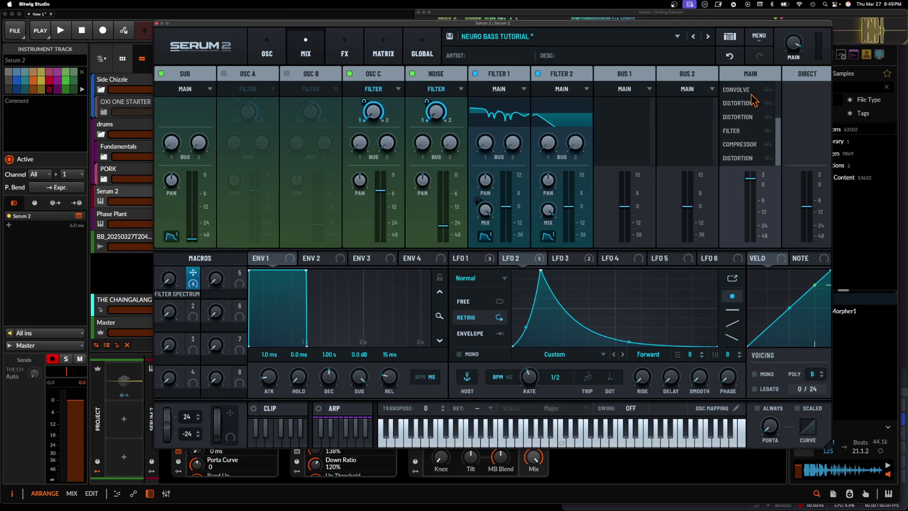
pyautogui.scroll(5, 754, 101)
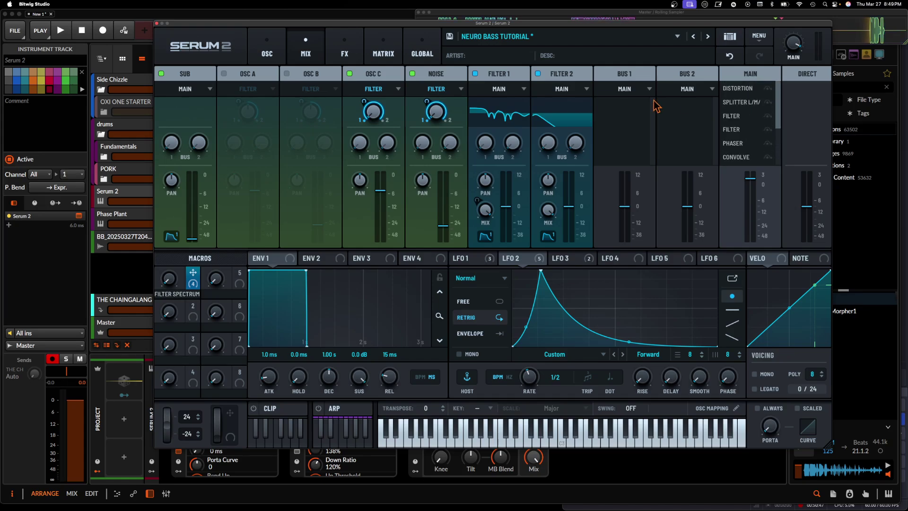
# Step: Check Filter 1's output routing options and route Bus 1 to Bus 2 in the mixer
pyautogui.click(499, 89)
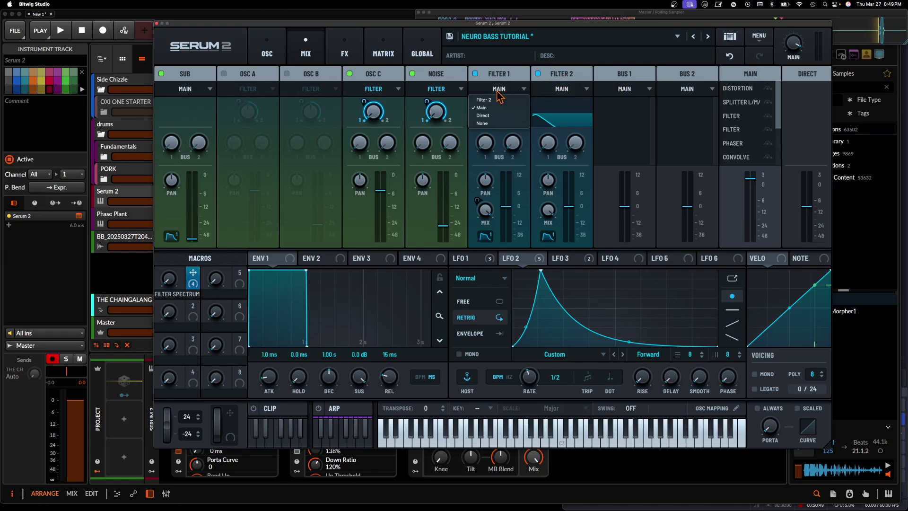
pyautogui.click(624, 89)
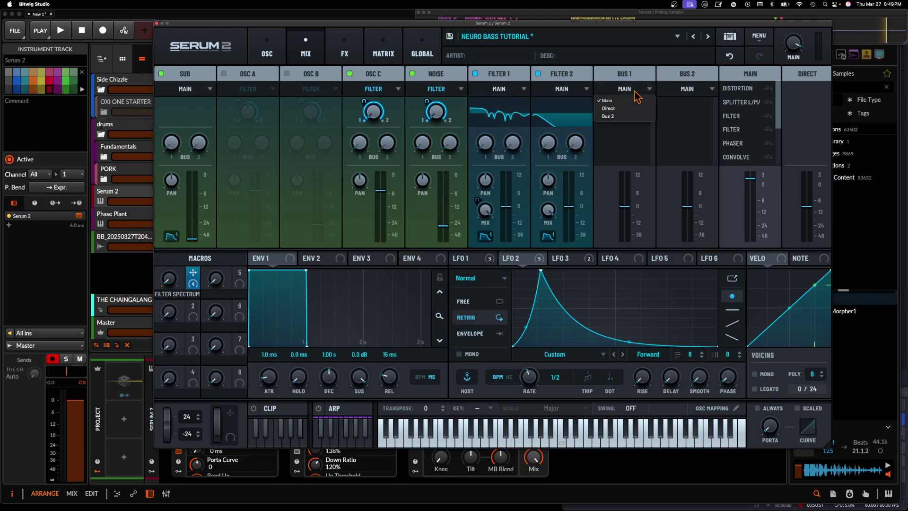
pyautogui.click(610, 116)
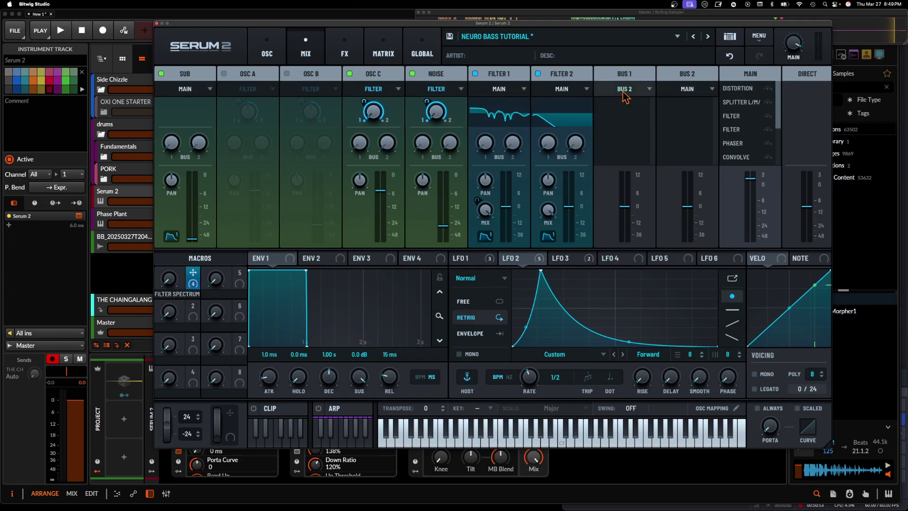